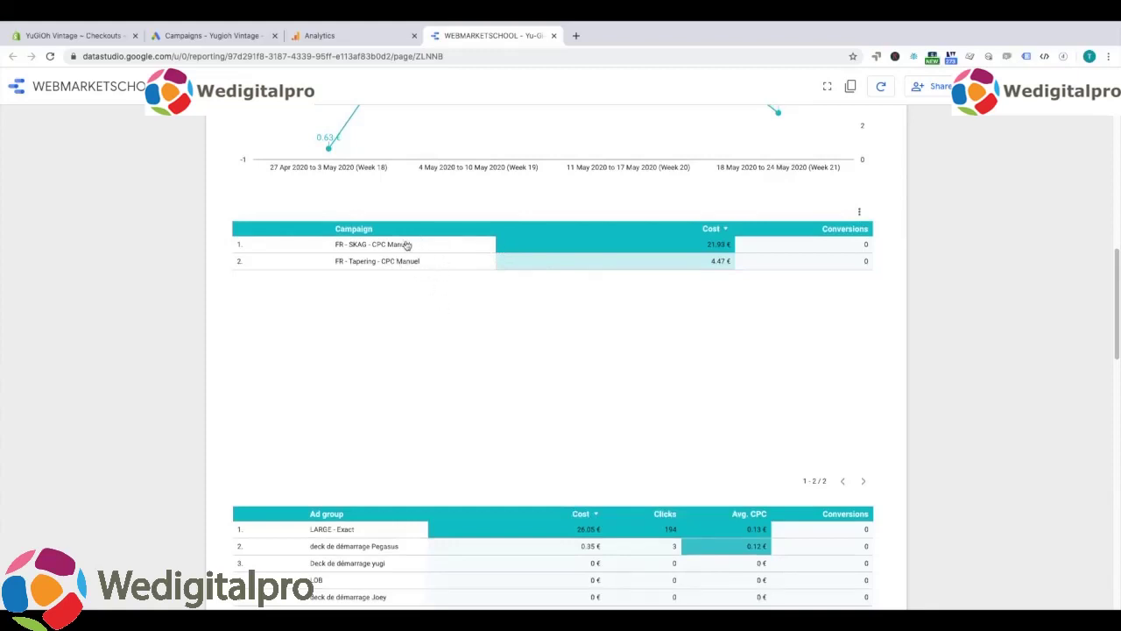
Examine the weekly cost chart and the costs and conversions in the campaign and ad group tables.
scroll(532, 359, "down", 1)
scroll(503, 313, "down", 7)
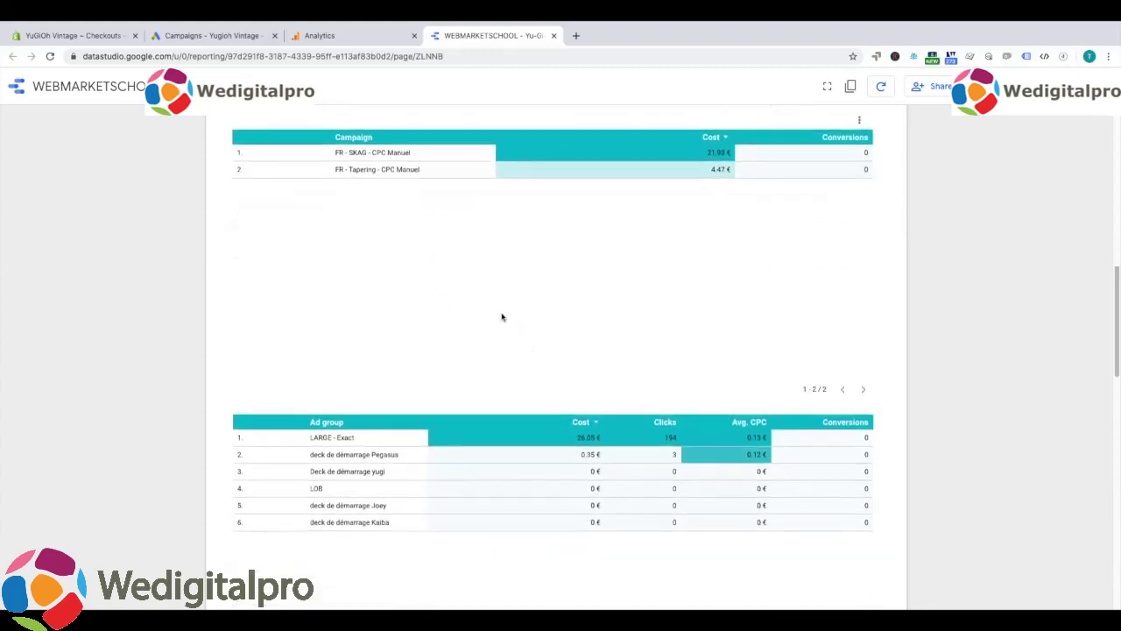
scroll(495, 307, "up", 8)
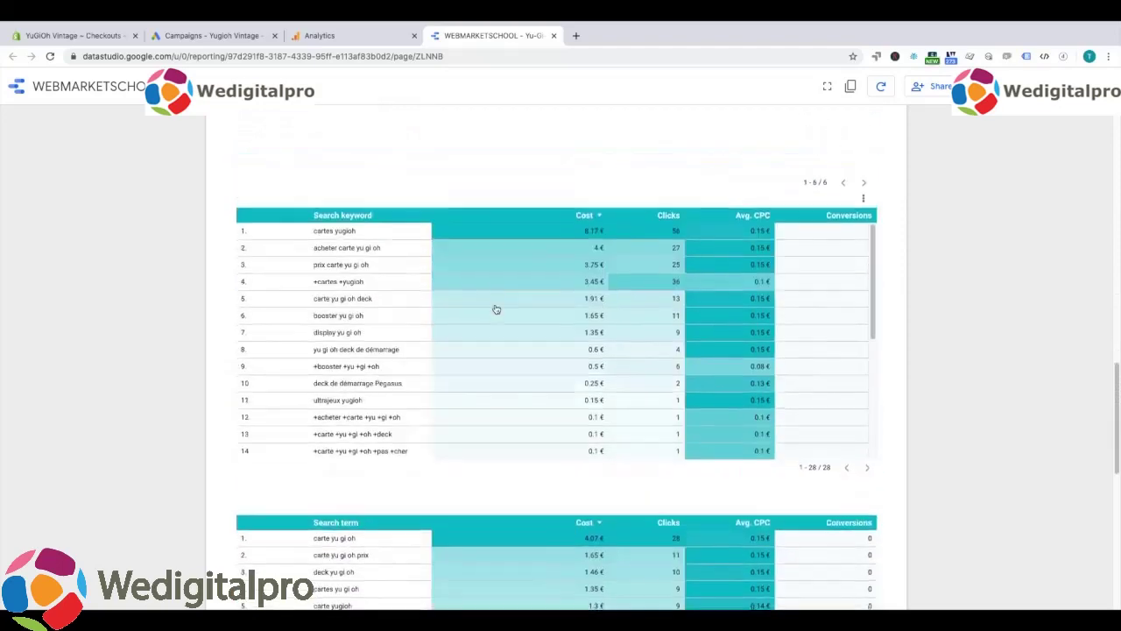
scroll(493, 306, "up", 6)
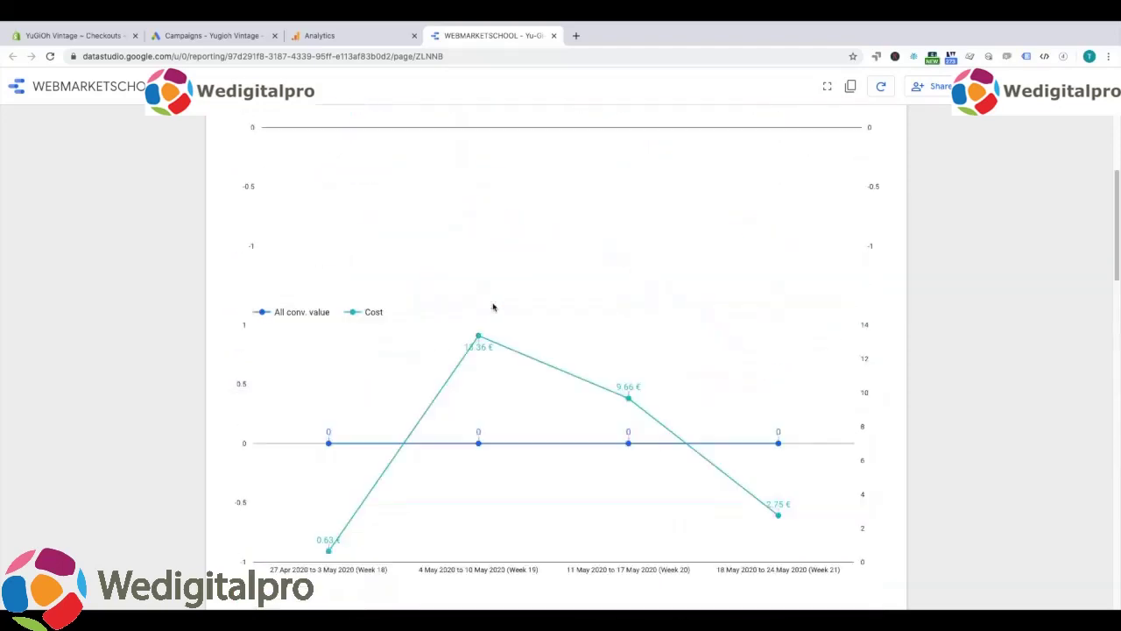
scroll(495, 316, "down", 5)
scroll(496, 321, "down", 2)
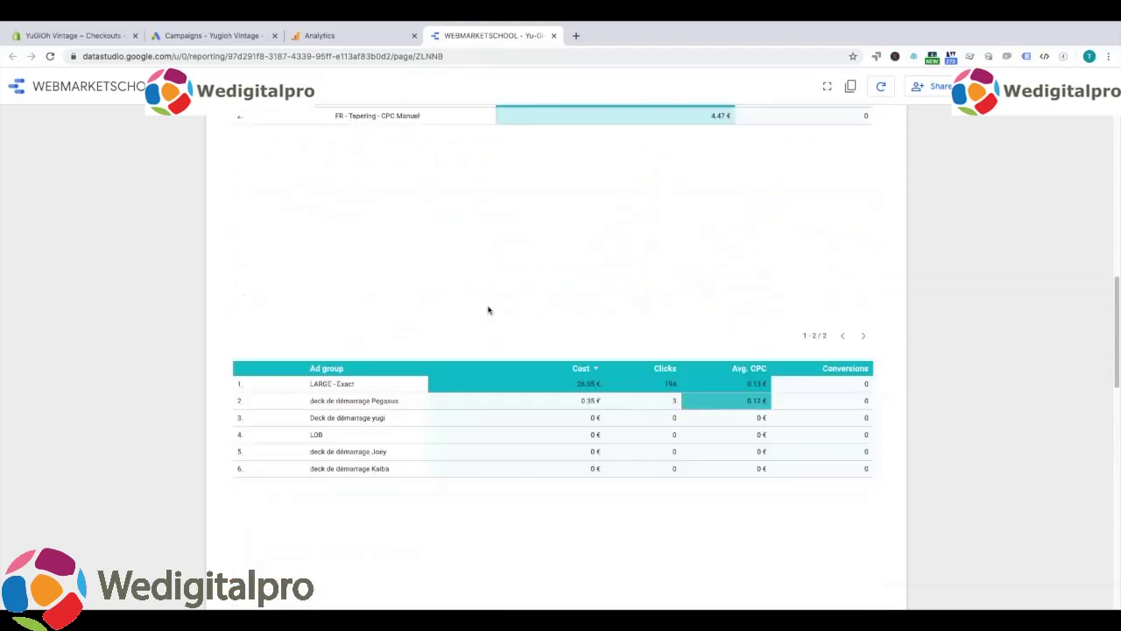
scroll(488, 307, "up", 1)
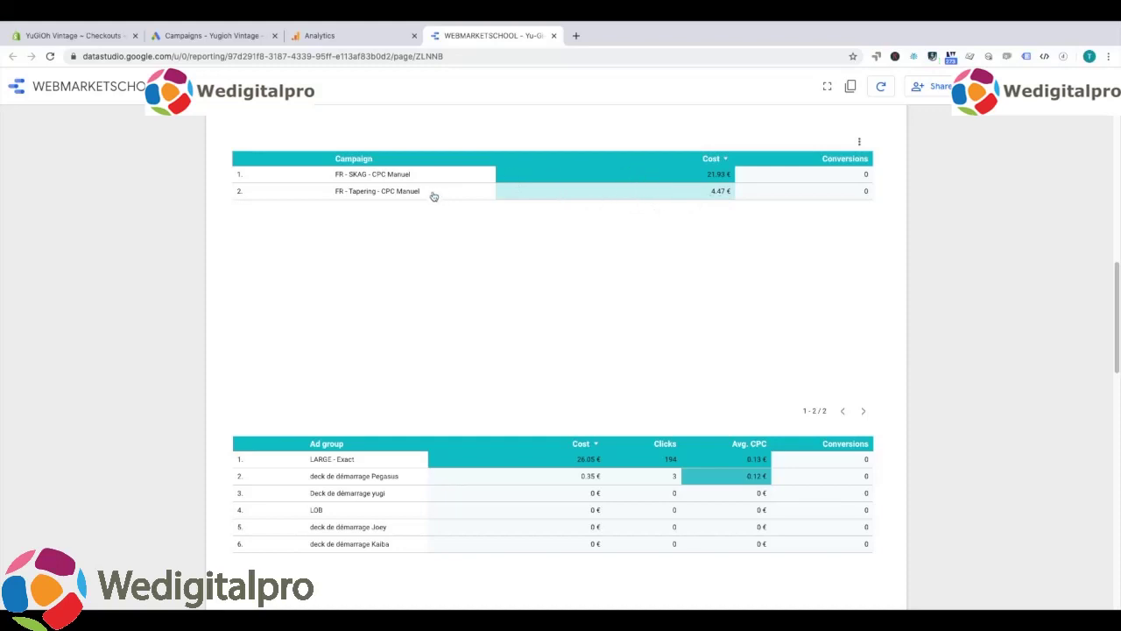
left_click_drag(338, 191, 424, 191)
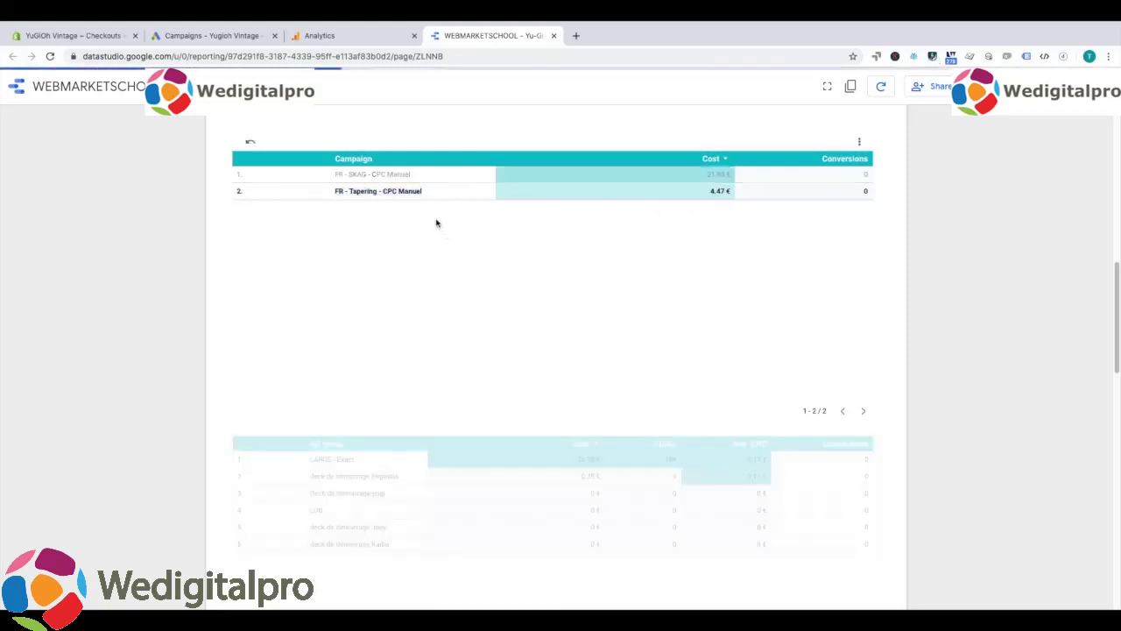
left_click(262, 191)
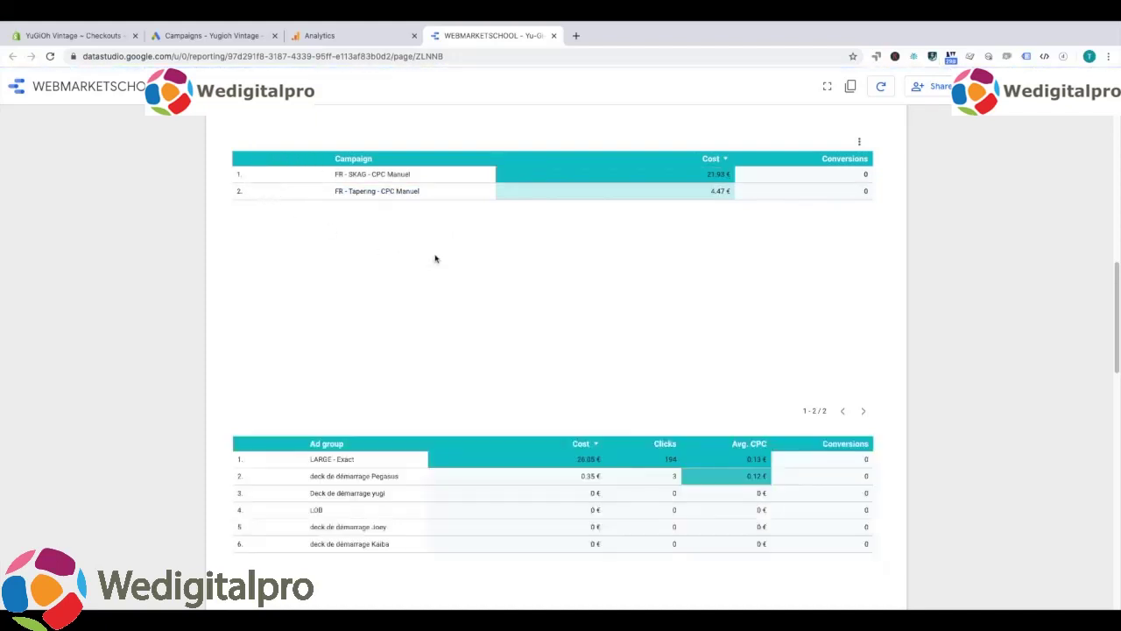
Examine cost, clicks and average CPC in the ad group, search keyword and search term tables.
scroll(438, 272, "down", 2)
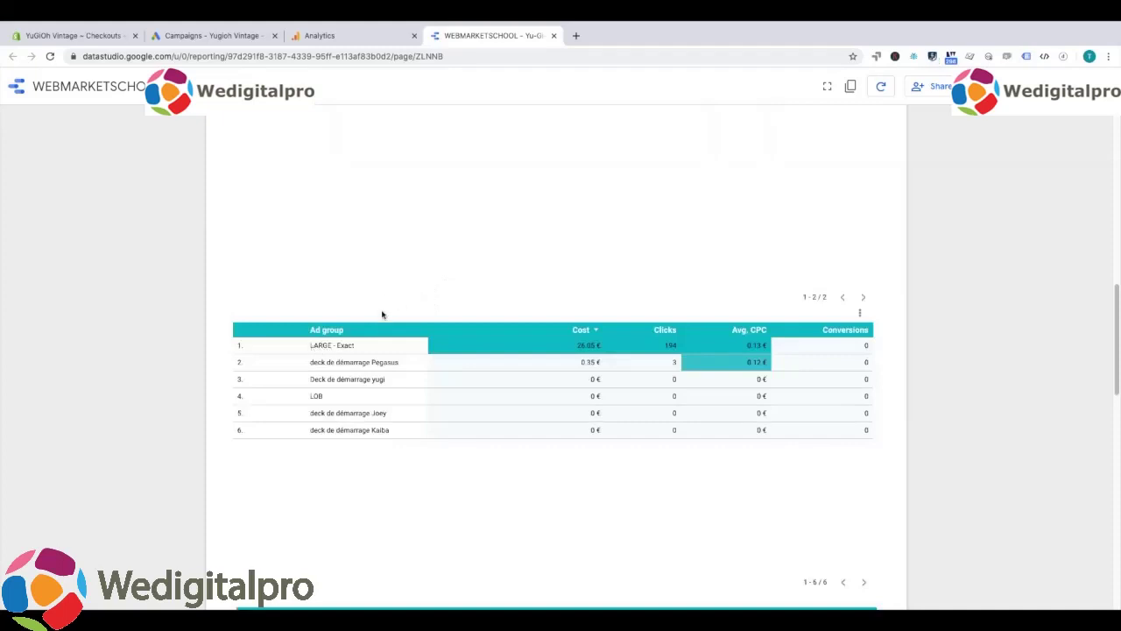
scroll(395, 290, "down", 1)
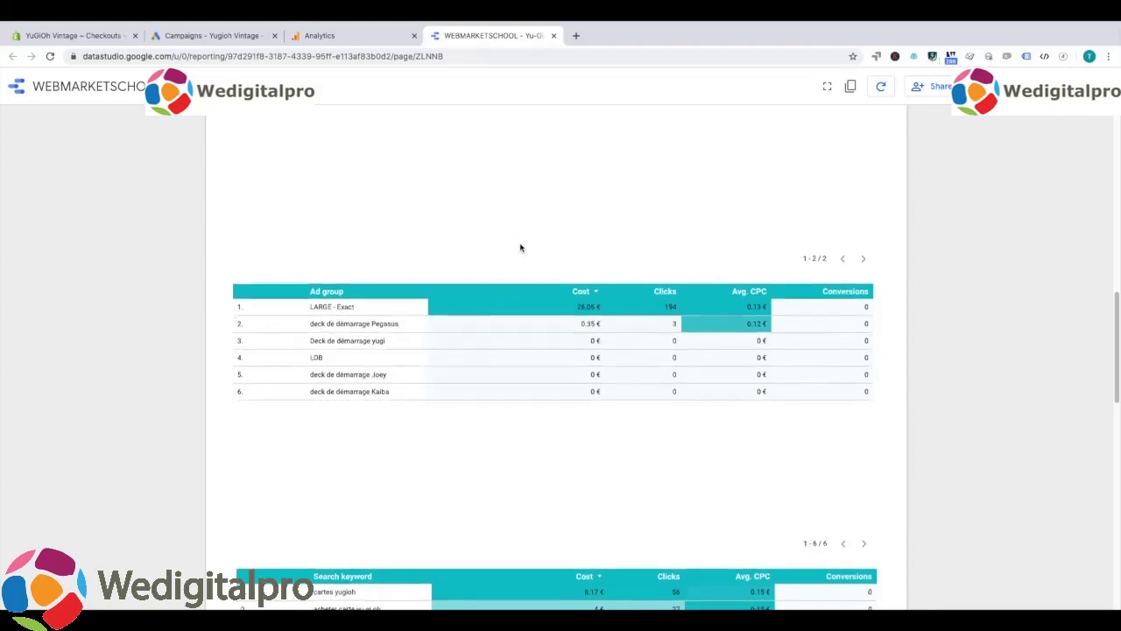
scroll(520, 247, "down", 1)
scroll(508, 341, "down", 5)
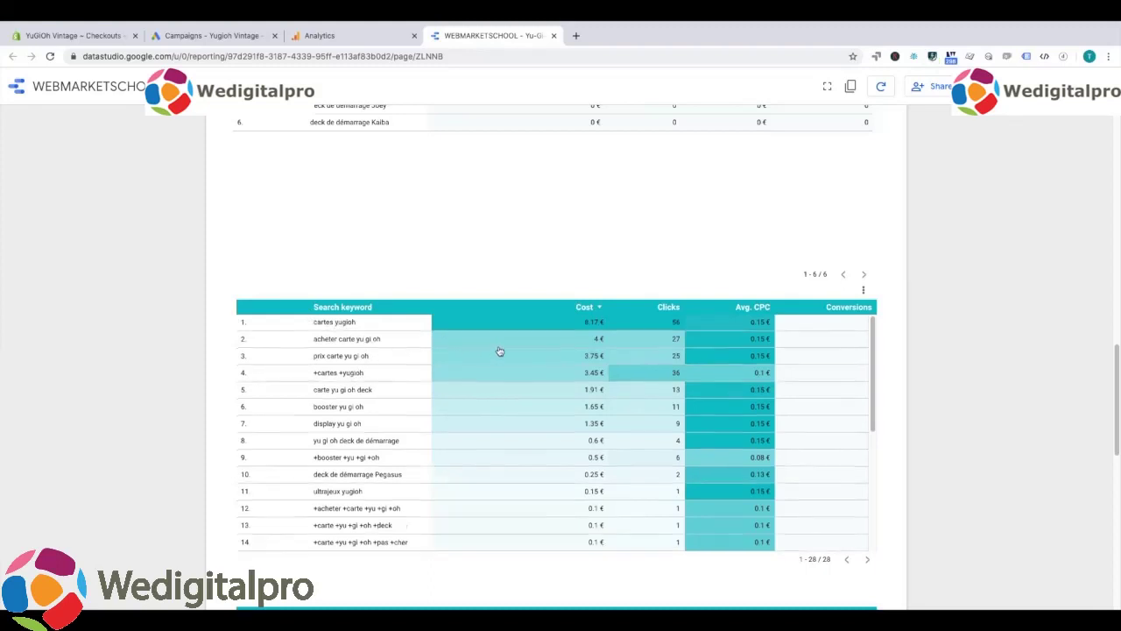
scroll(499, 351, "down", 3)
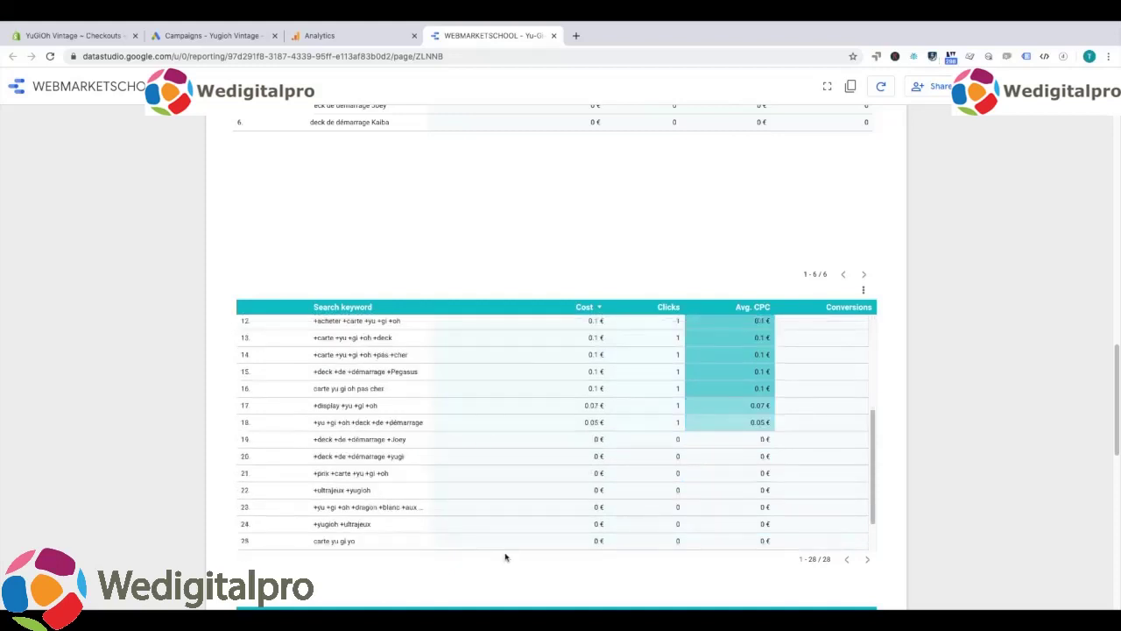
scroll(505, 557, "down", 1)
scroll(505, 553, "down", 2)
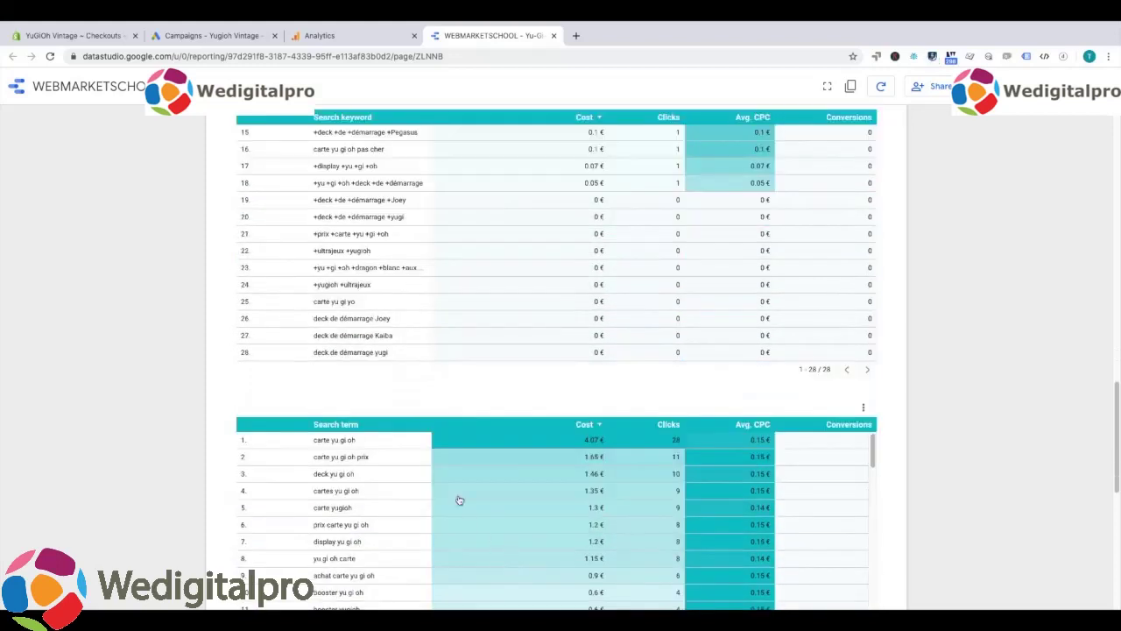
scroll(415, 394, "down", 2)
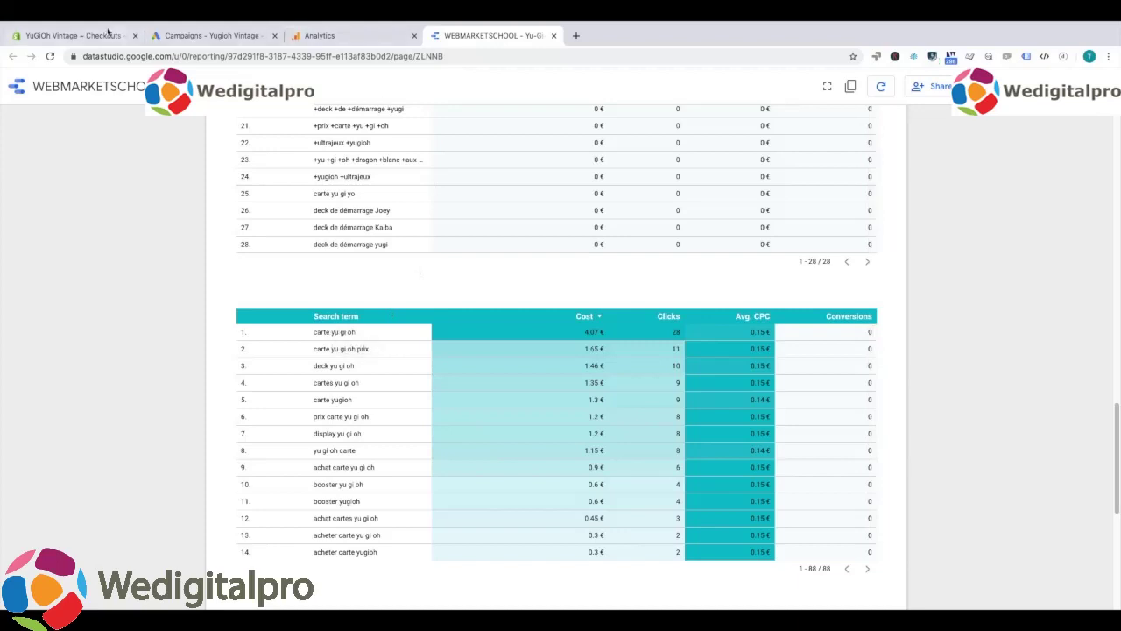
Switch to the Shopify admin, open the live Yugioh Vintage store and view its Decks Vintage collection.
left_click(109, 32)
left_click(137, 386)
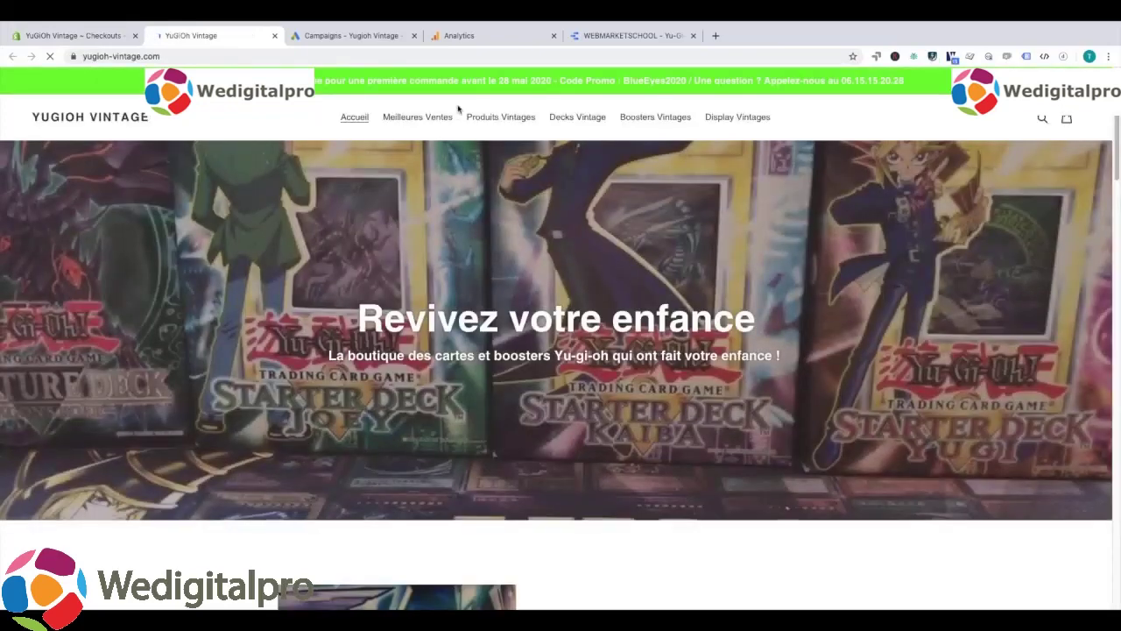
left_click(571, 116)
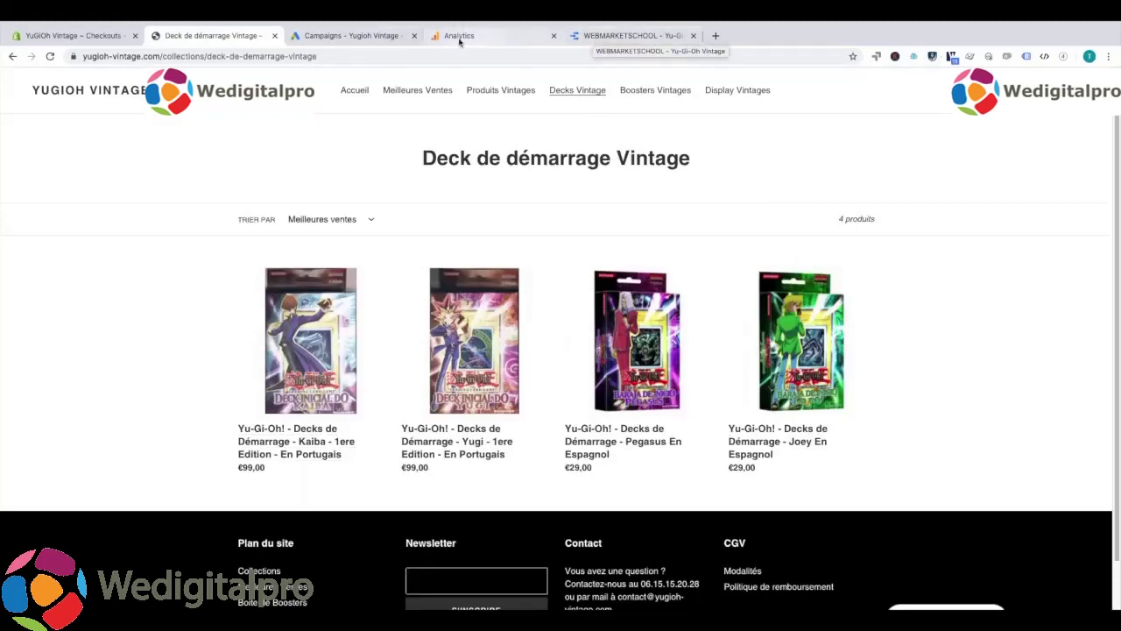
Return to the Data Studio report and review the search term, search keyword and ad group tables again.
left_click(603, 35)
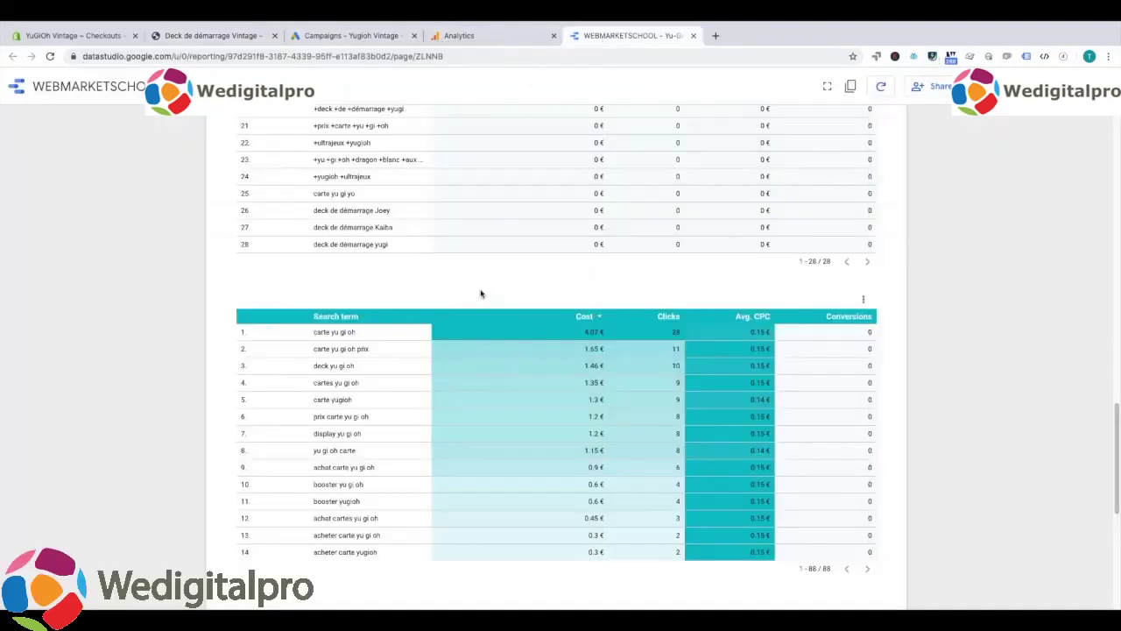
scroll(470, 284, "up", 8)
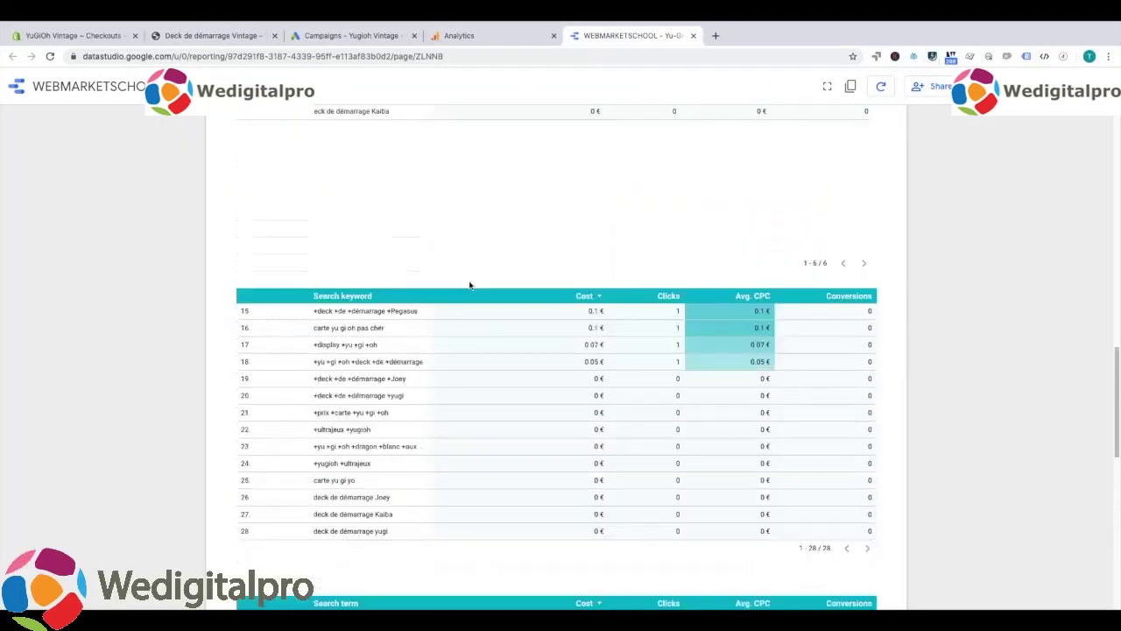
scroll(469, 285, "down", 8)
scroll(469, 284, "down", 4)
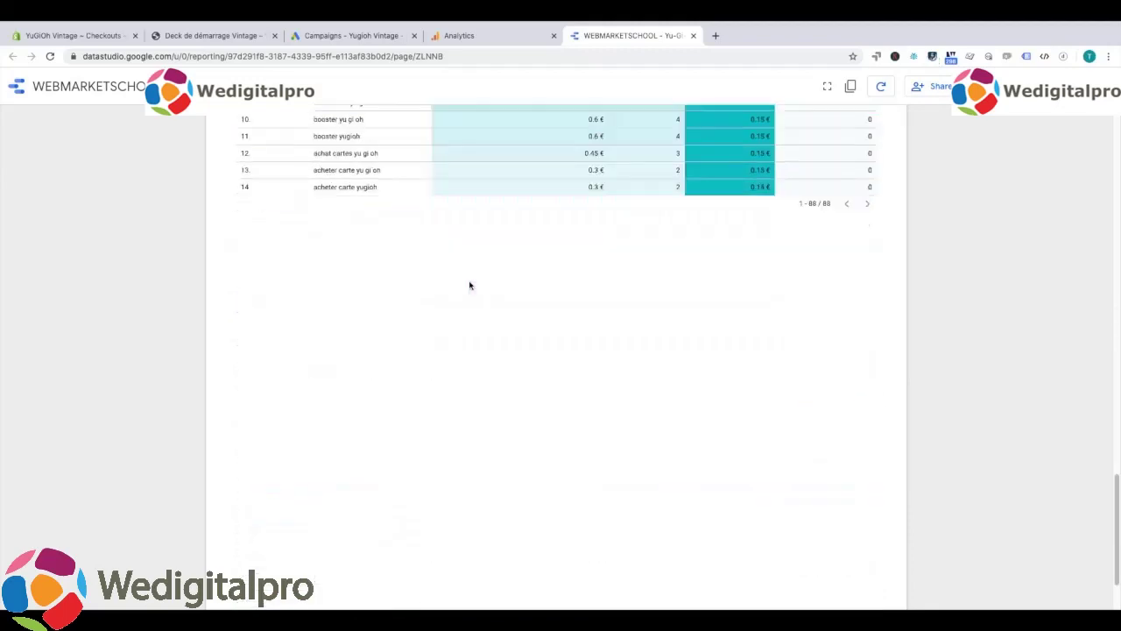
scroll(469, 284, "up", 9)
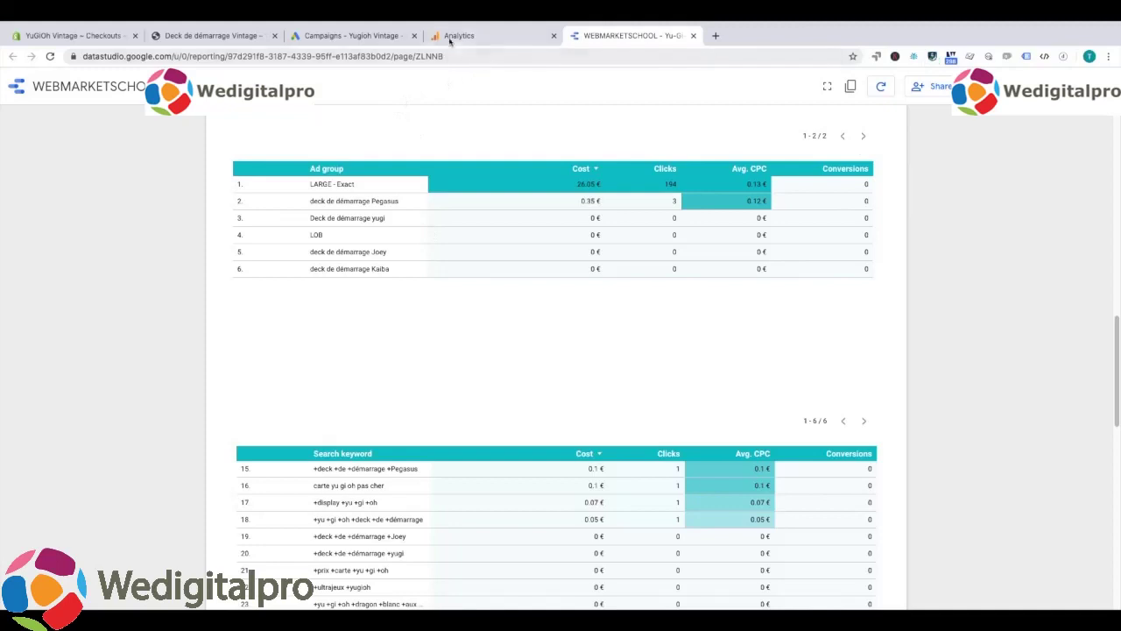
In Shopify's abandoned checkouts, view the details of the May 10 checkout and the May 13 checkout.
left_click(56, 39)
left_click(263, 333)
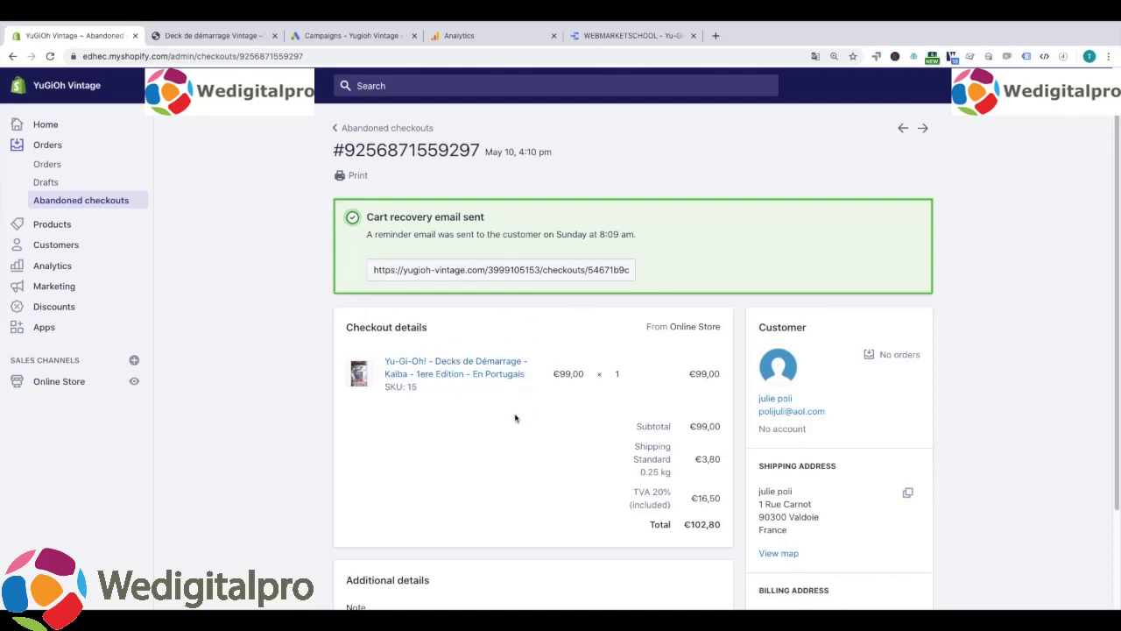
left_click(13, 56)
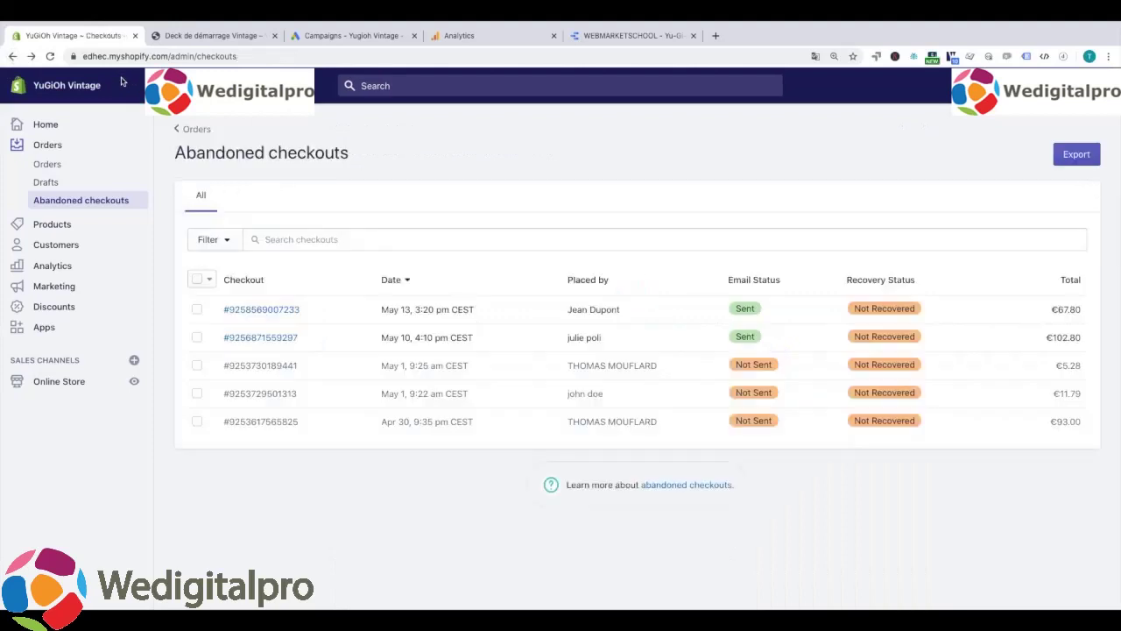
left_click(275, 309)
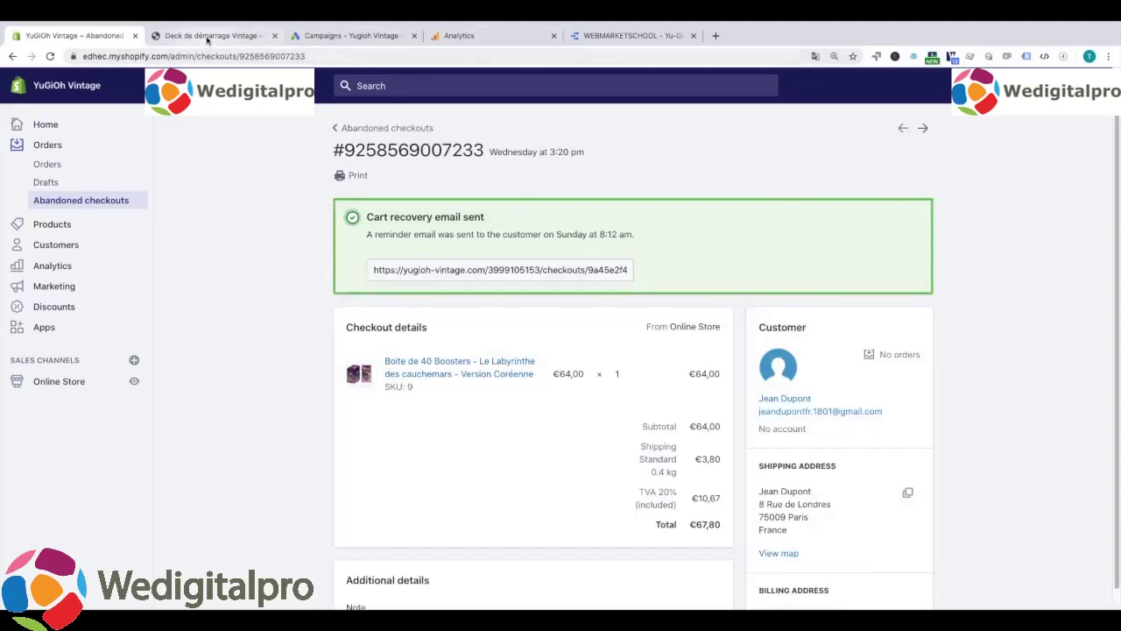
Switch to Google Analytics, open the Google Ads Keywords report and examine each keyword's bounce rate.
left_click(481, 40)
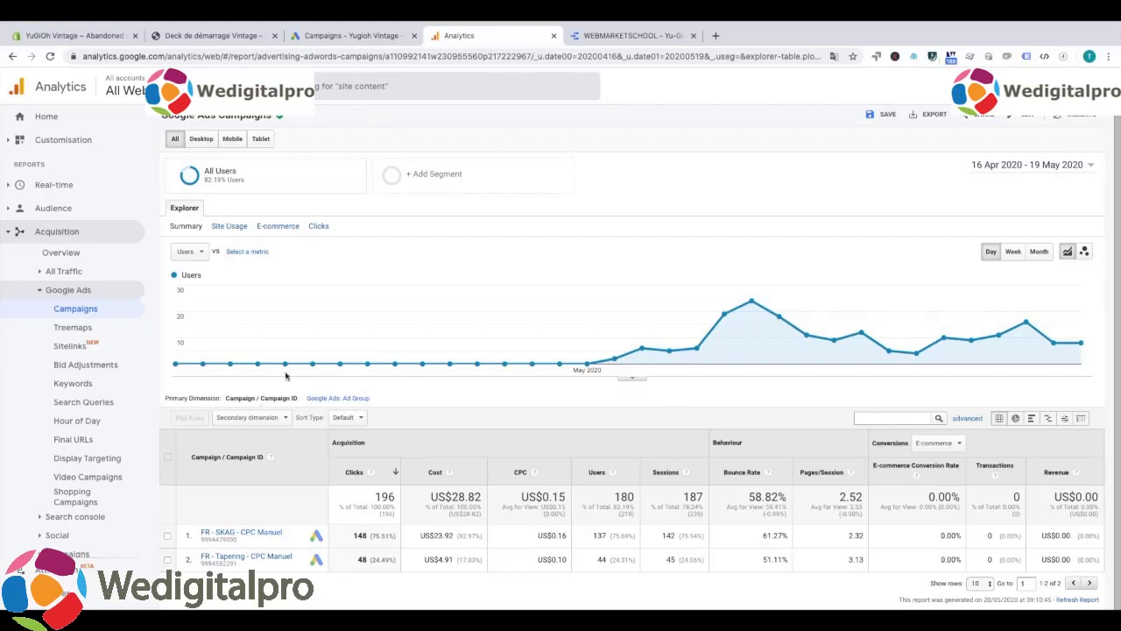
left_click(81, 382)
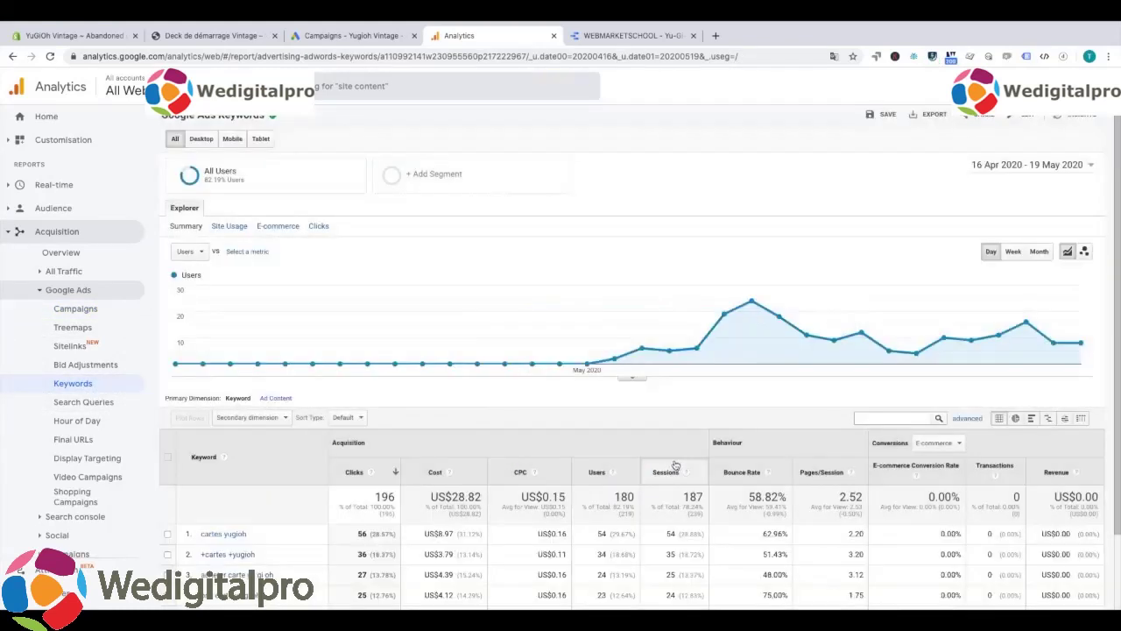
scroll(710, 506, "down", 1)
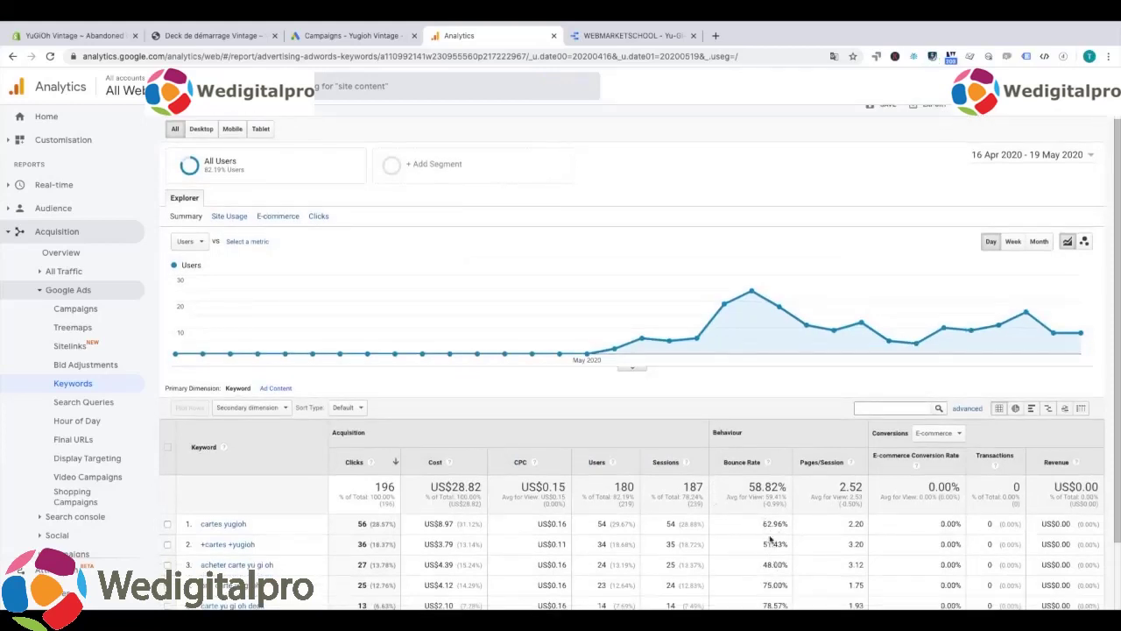
scroll(771, 543, "down", 3)
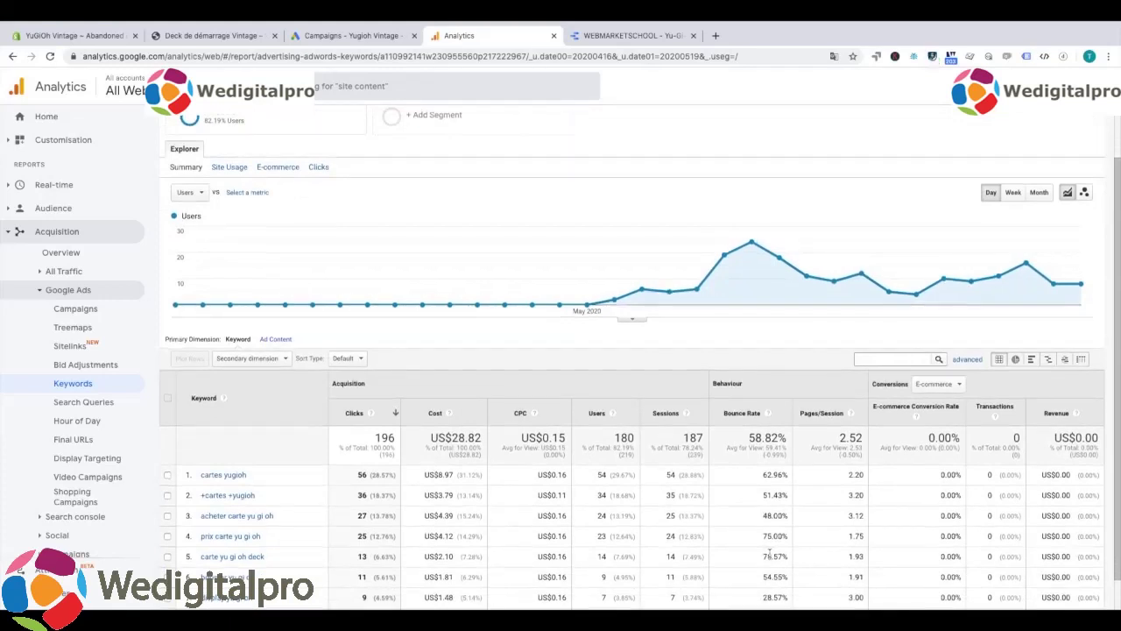
scroll(768, 594, "down", 1)
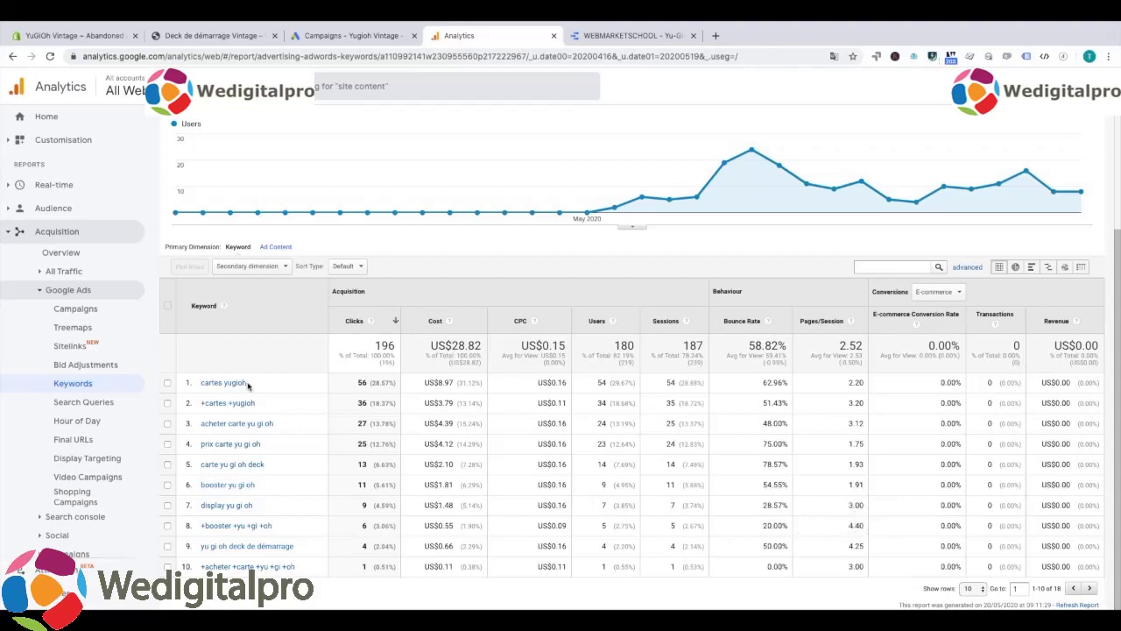
Open the Google Ads Search Queries report and examine the queries "carte yu gi oh", "carte yu gi oh prix" and "deck yu gi oh".
left_click(107, 406)
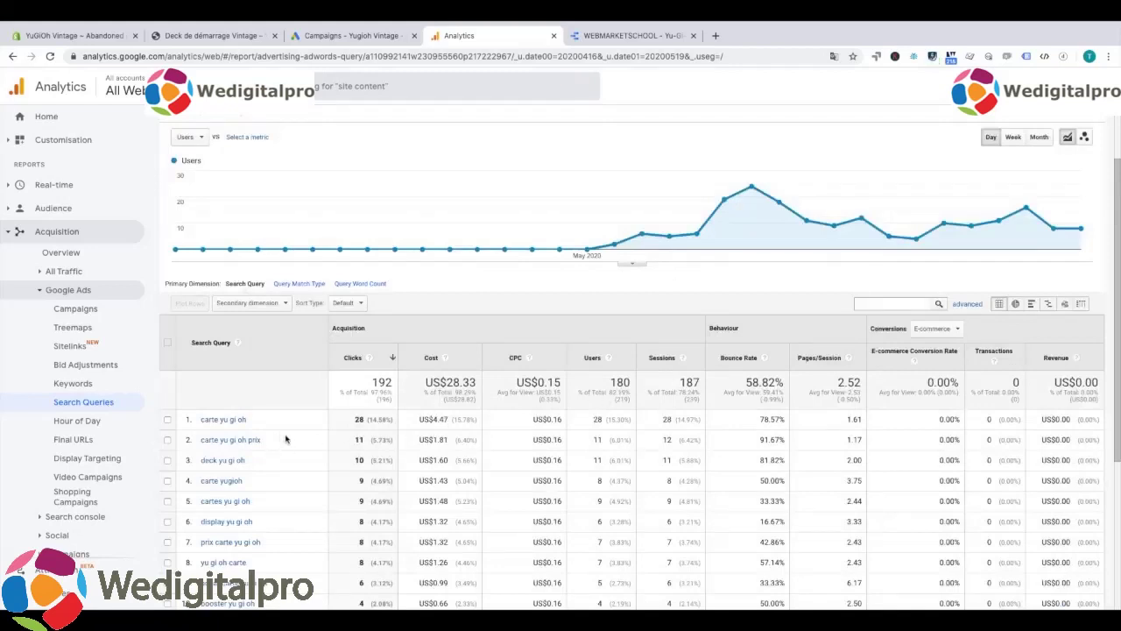
left_click_drag(263, 423, 169, 419)
left_click_drag(288, 439, 184, 442)
left_click_drag(281, 464, 188, 462)
scroll(366, 461, "down", 1)
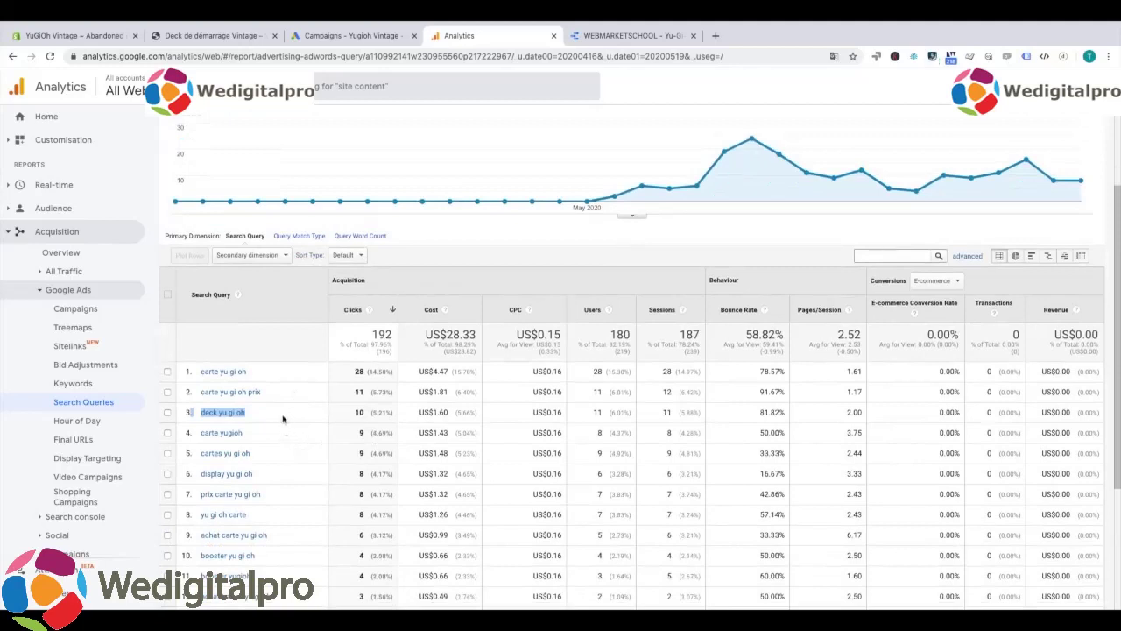
Check the bounce rate of the search query "display yu gi oh".
scroll(303, 471, "down", 2)
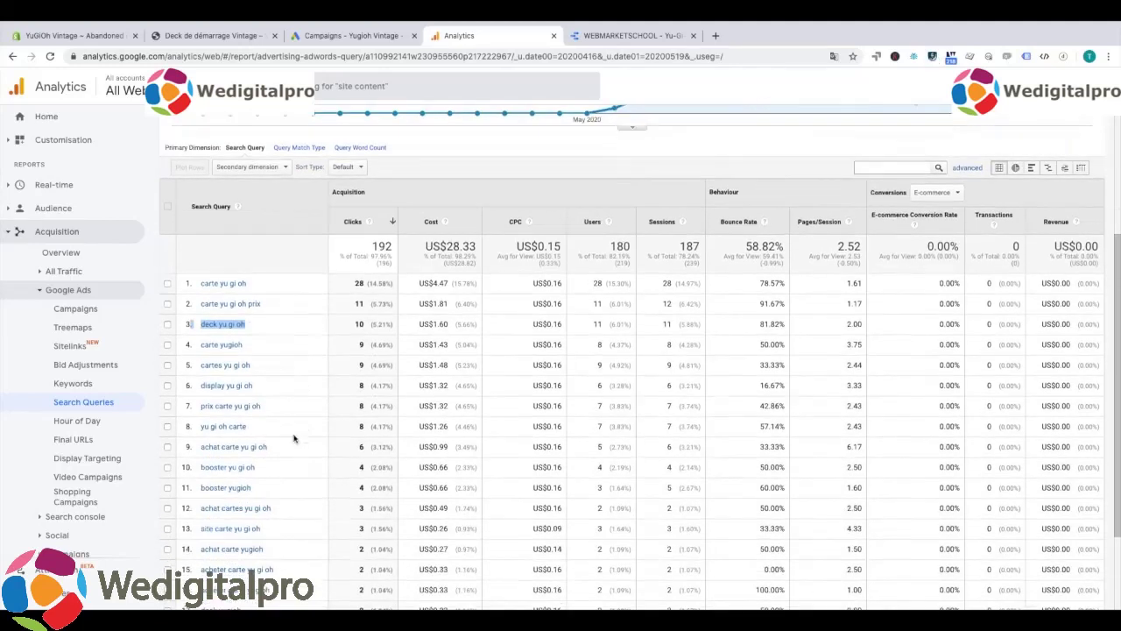
mouse_move(257, 387)
left_mouse_down()
mouse_move(203, 388)
mouse_move(278, 386)
left_mouse_up()
left_click_drag(758, 387, 790, 386)
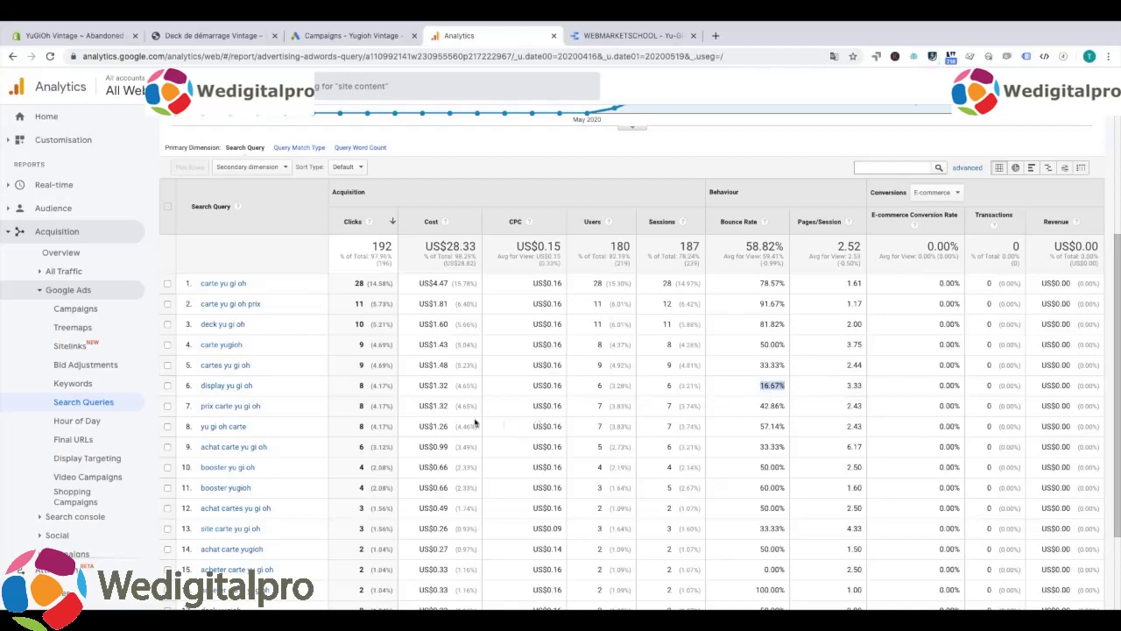
Open the Shopping Behaviour report under the e-commerce conversion reports.
scroll(247, 389, "up", 2)
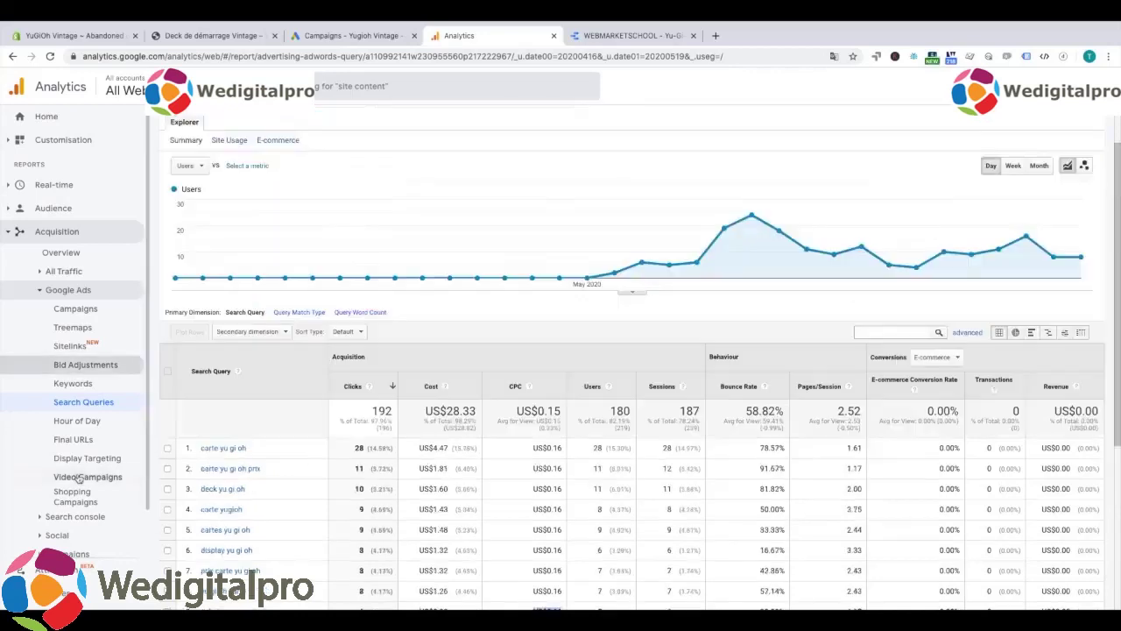
scroll(70, 508, "down", 1)
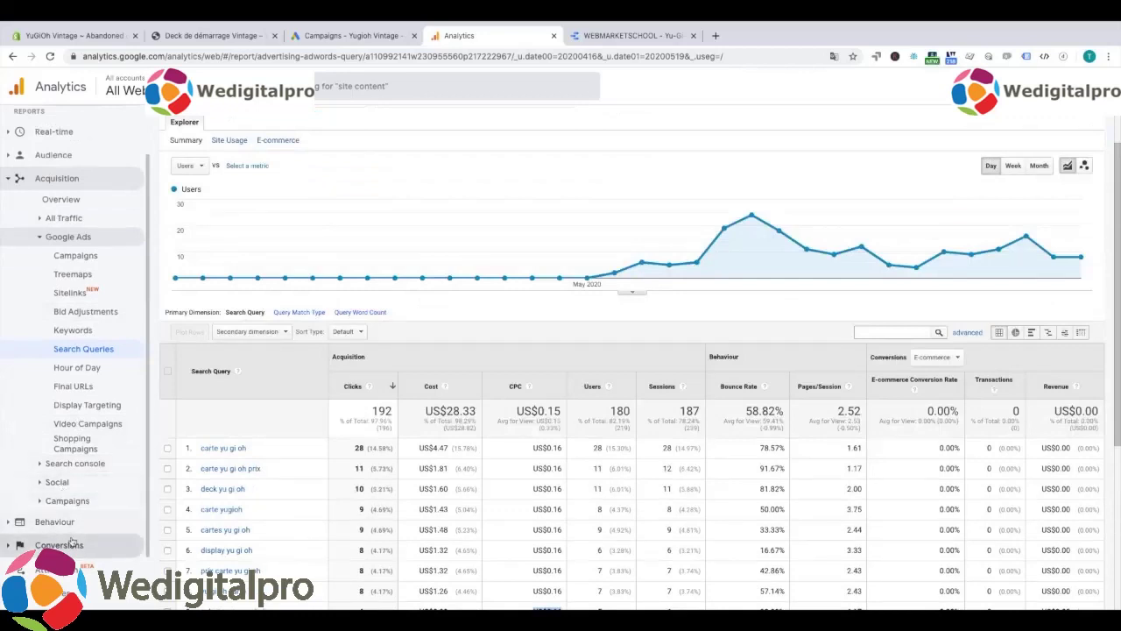
left_click(75, 536)
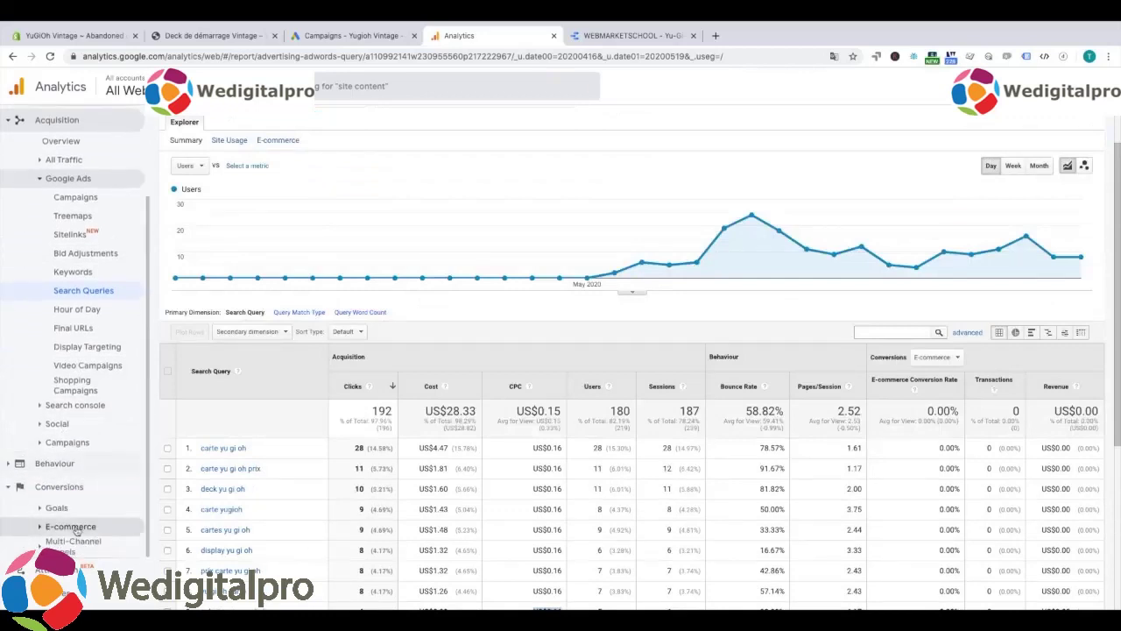
left_click(79, 528)
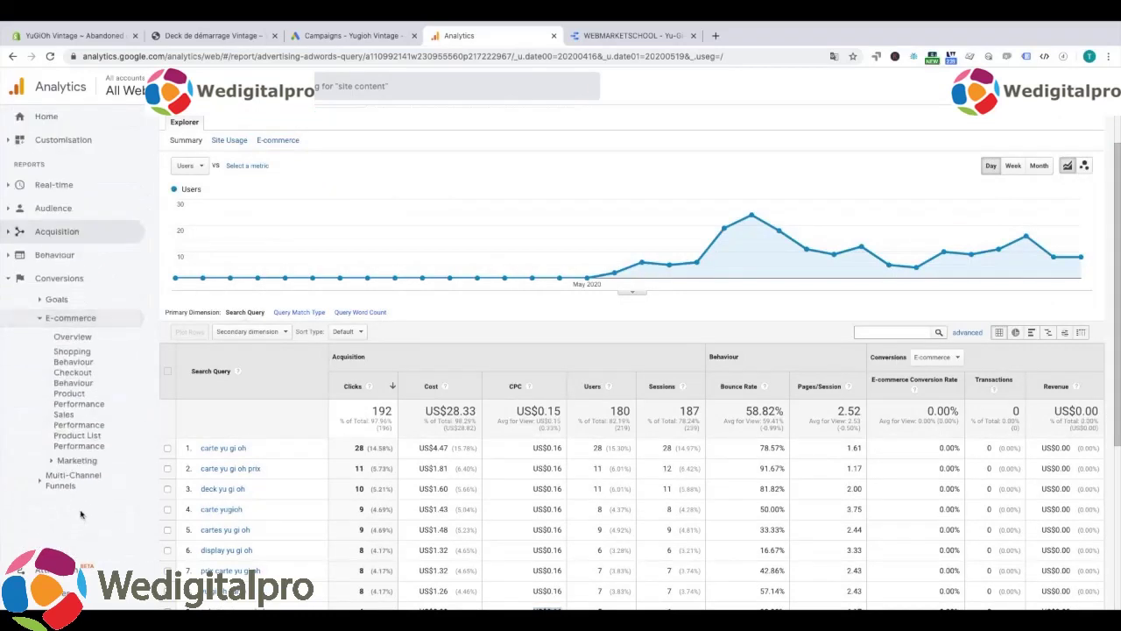
left_click(77, 357)
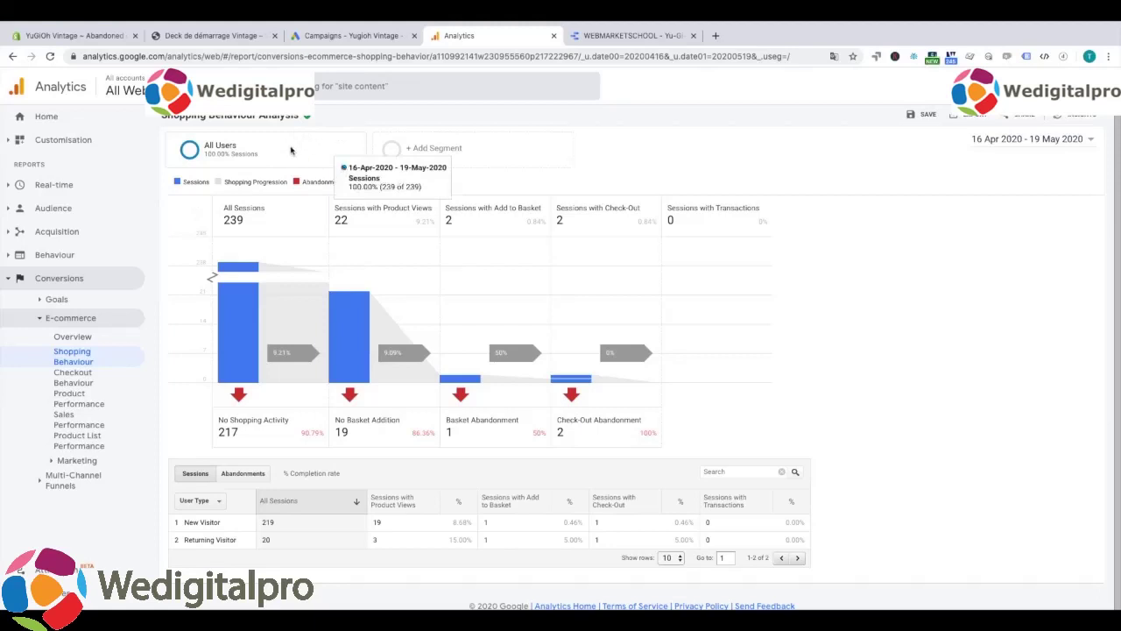
Replace the All Users segment with Adwords only, then examine the product-view rate and the number of all sessions.
left_click(421, 155)
left_click(295, 372)
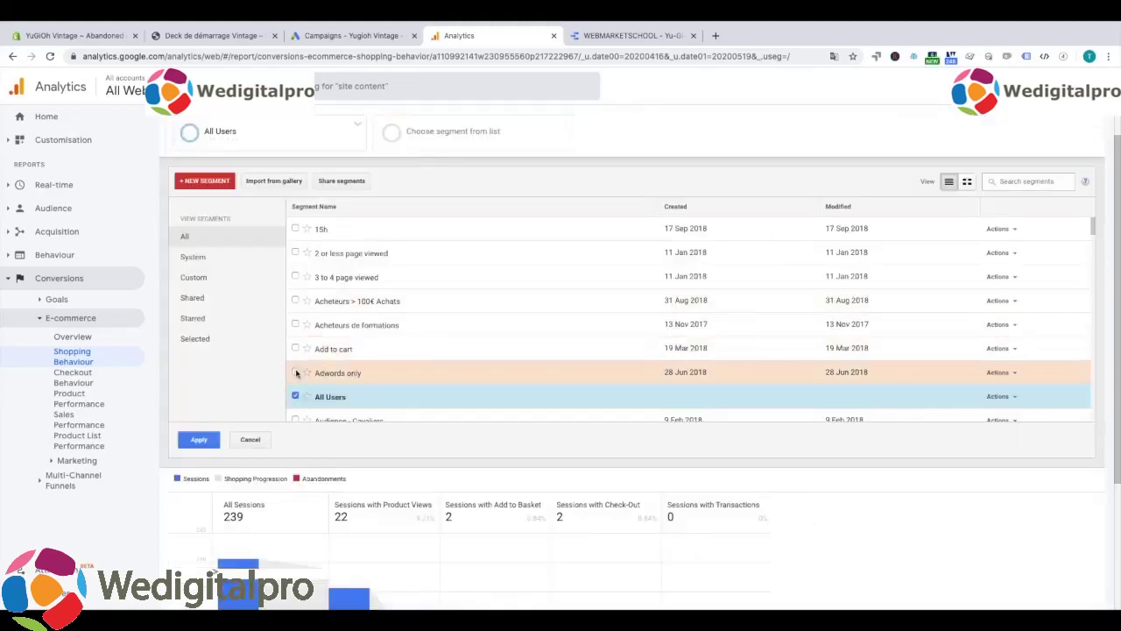
left_click(295, 396)
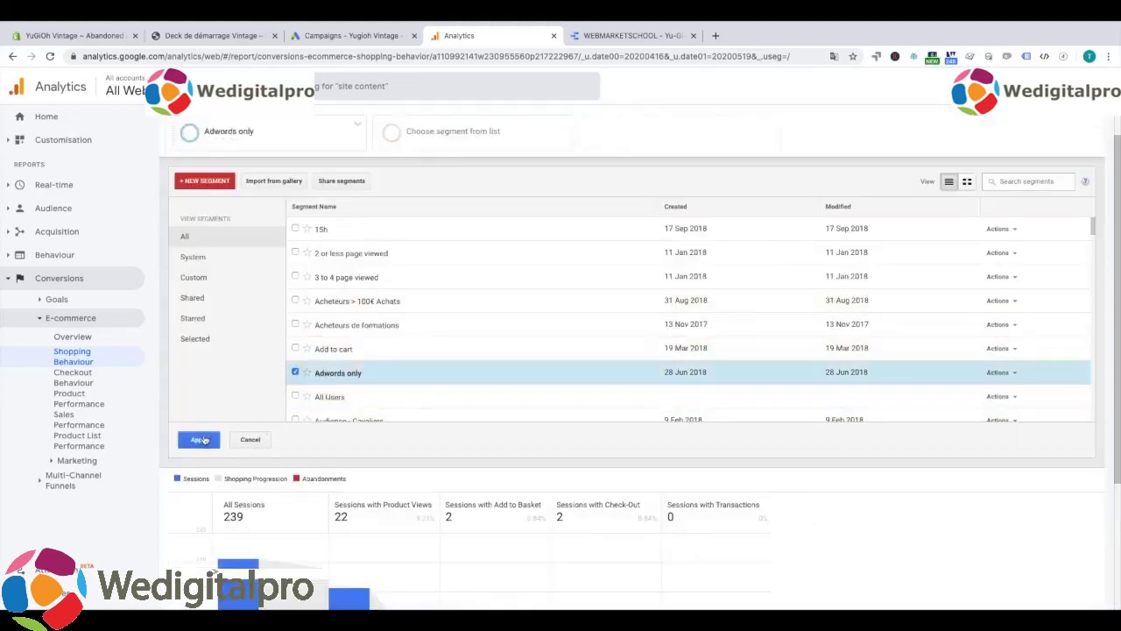
left_click(200, 440)
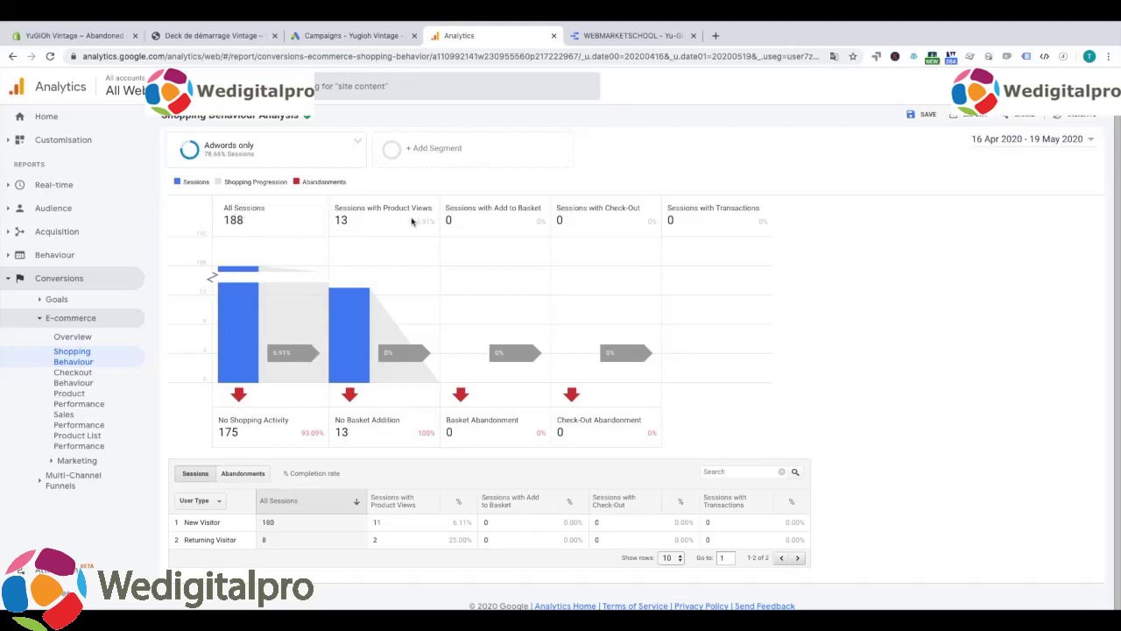
left_click_drag(415, 223, 430, 221)
left_click_drag(226, 220, 262, 223)
Open the Google Ads Campaigns report, add Destination URL as secondary dimension, and examine the first FR - SKAG row's URL.
left_click(72, 233)
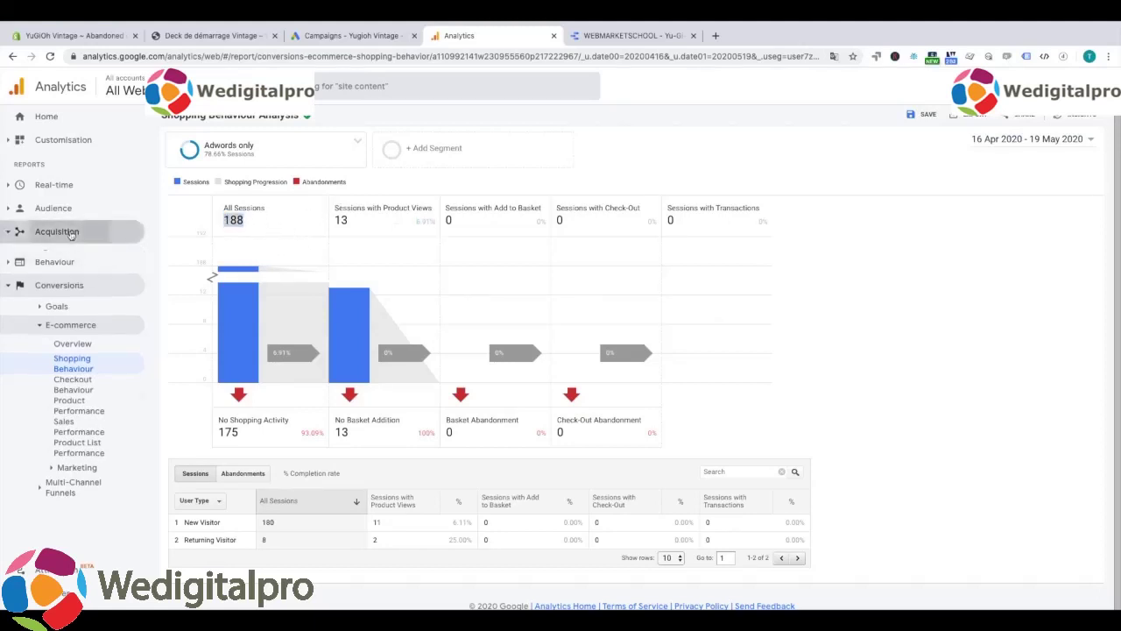
left_click(63, 290)
left_click(95, 311)
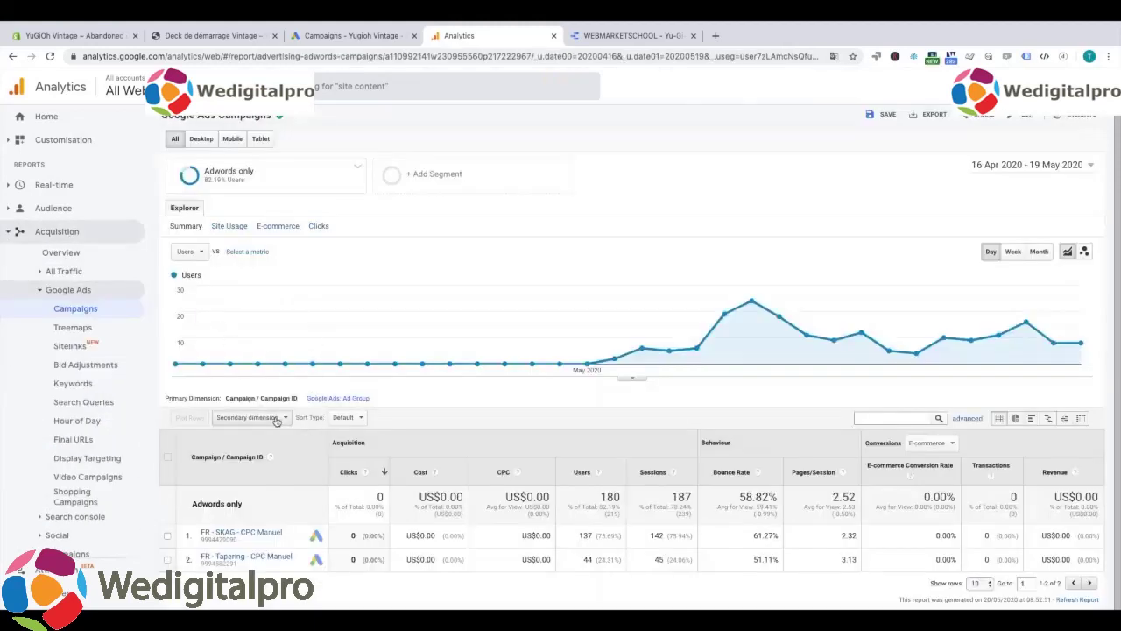
left_click(262, 418)
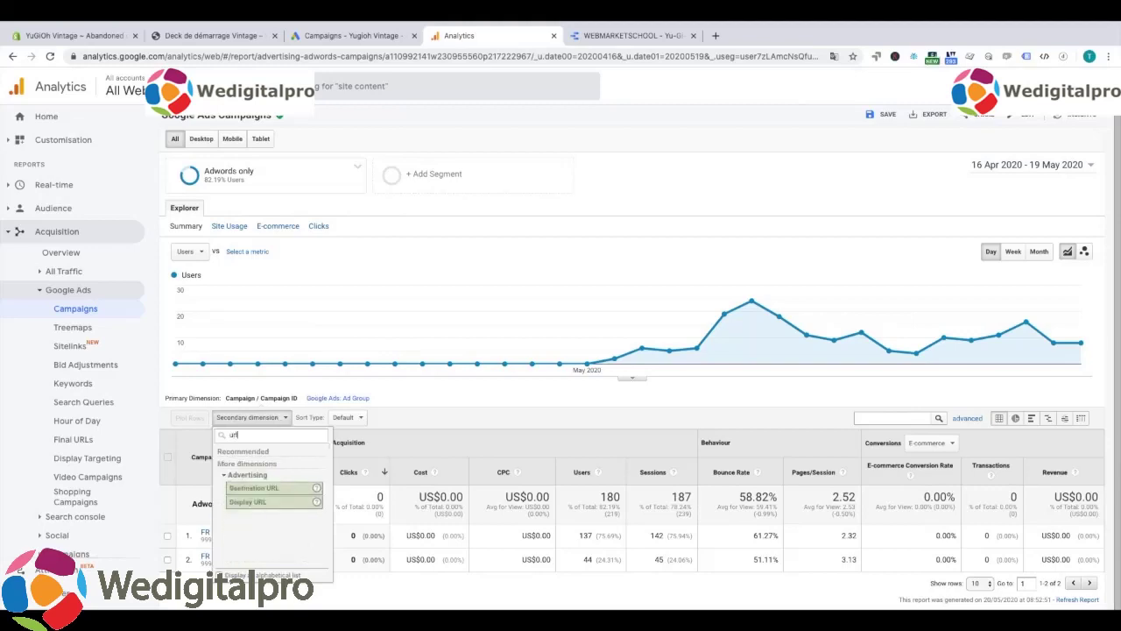
left_click(289, 492)
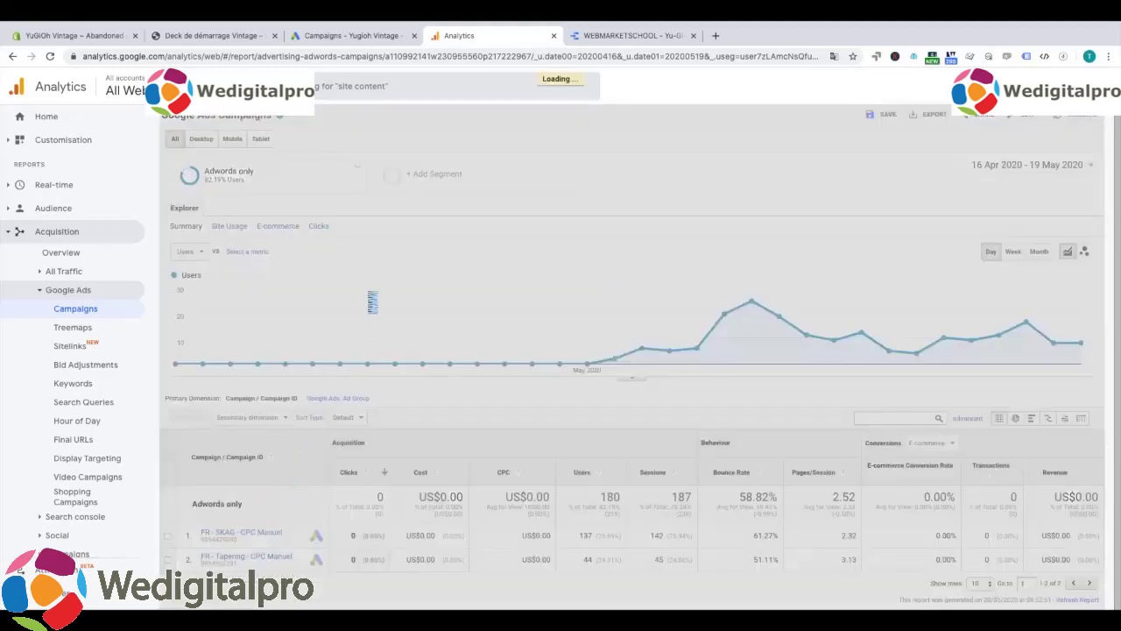
scroll(429, 377, "down", 2)
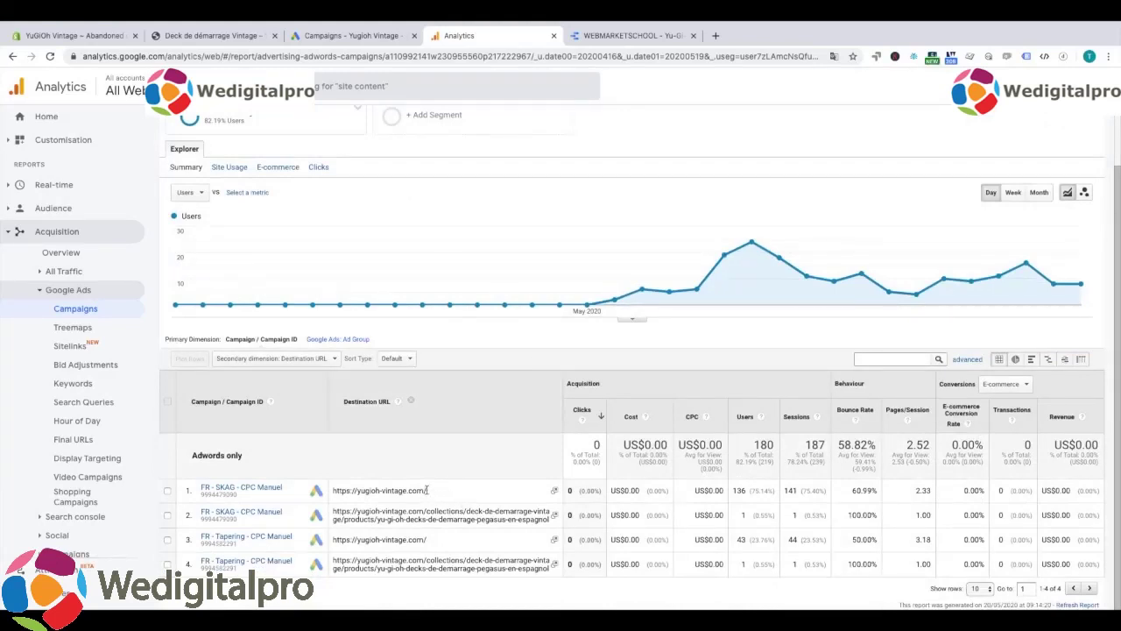
left_click_drag(426, 491, 339, 489)
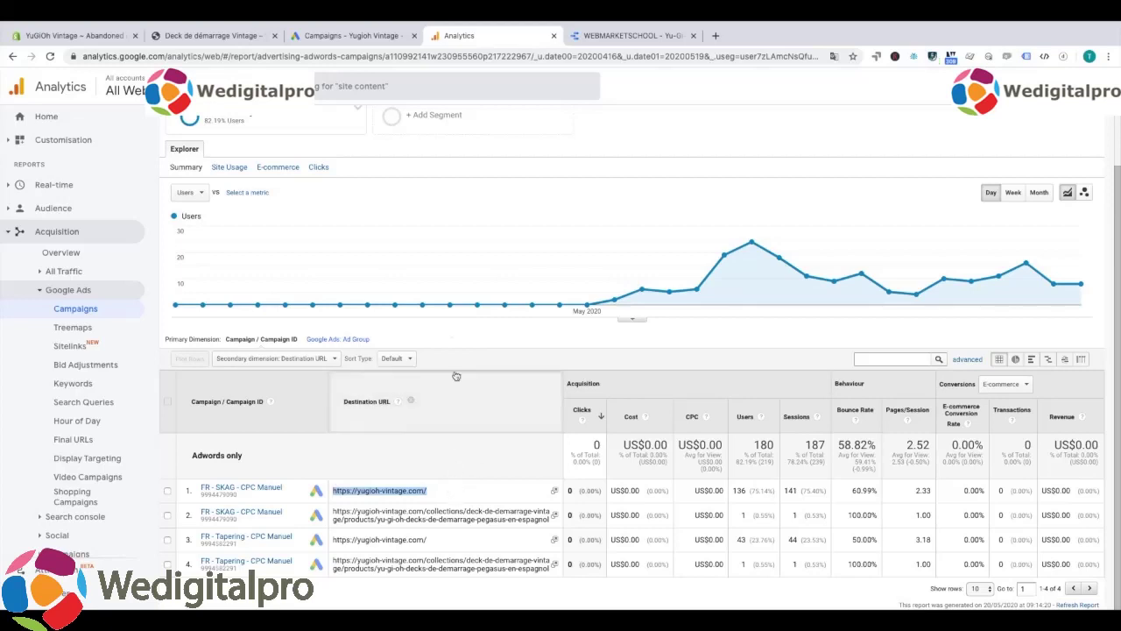
Switch to Google Ads and open the search keywords of the LARGE - Exact ad group in the FR - SKAG - CPC Manuel campaign.
left_click(341, 39)
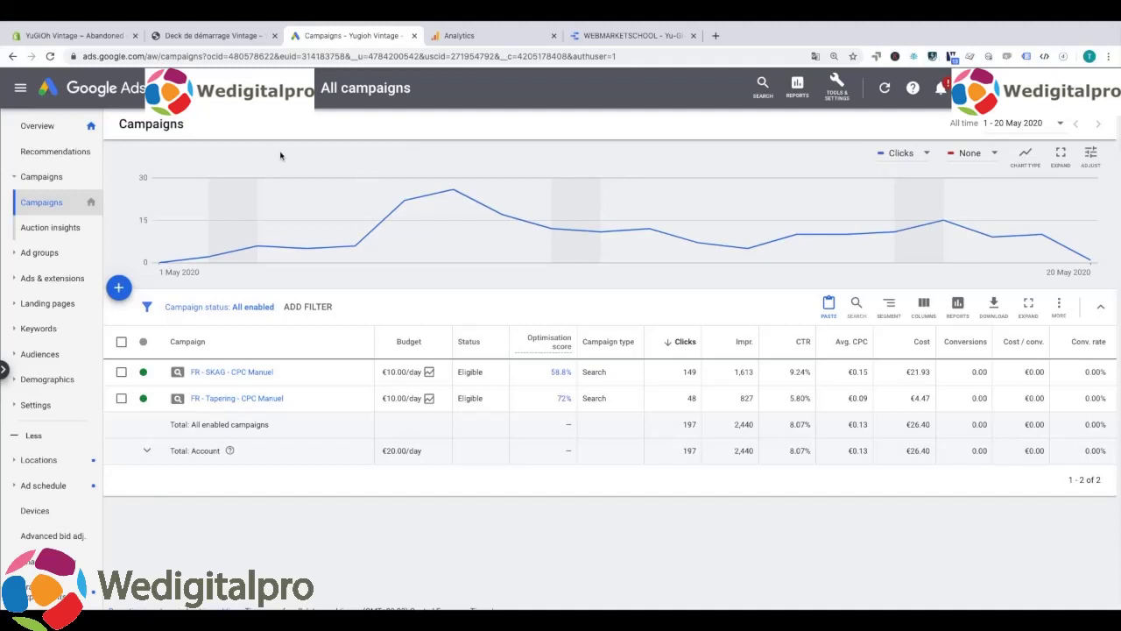
left_click(214, 372)
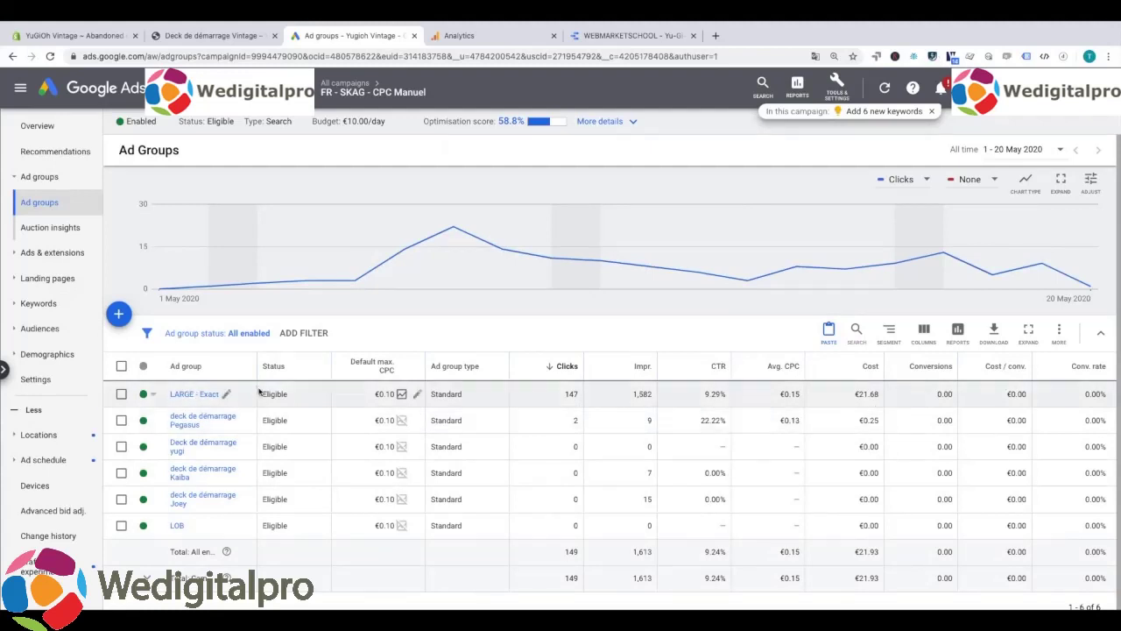
left_click(179, 395)
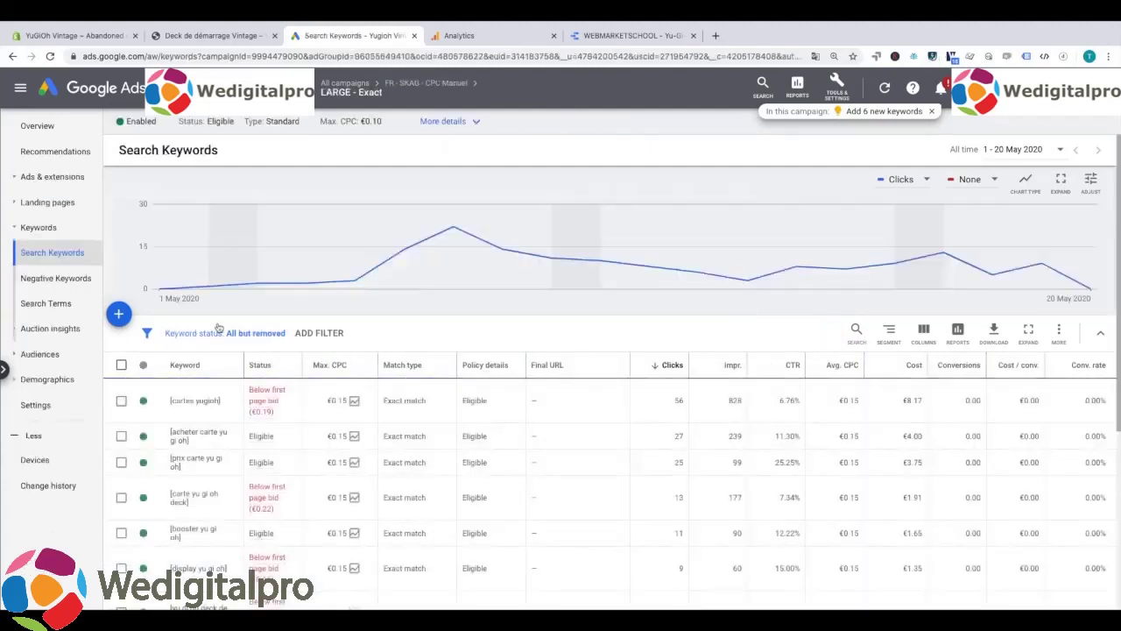
Pause the exact-match keywords [cartes yugioh], [prix carte yu gi oh] and [carte yu gi oh deck].
scroll(211, 399, "down", 1)
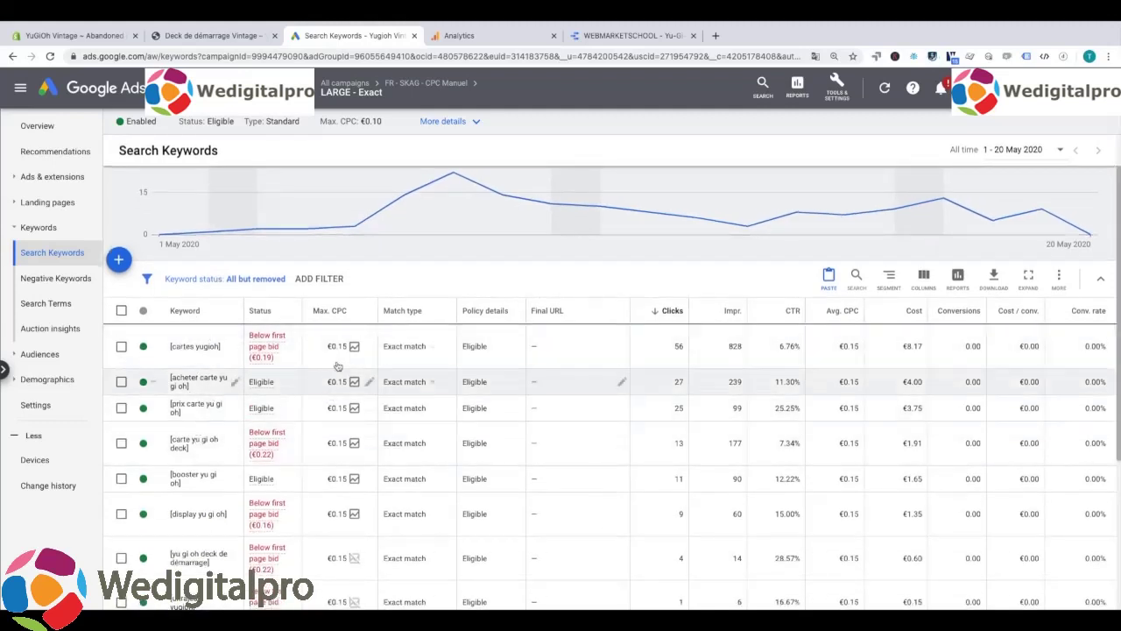
left_click(155, 349)
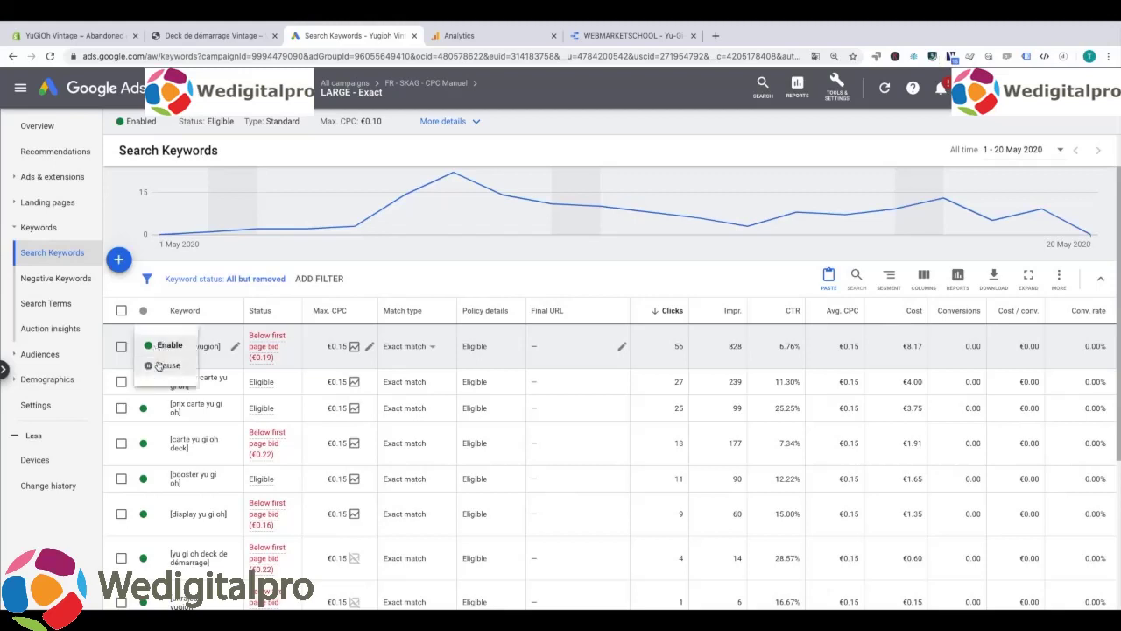
left_click(162, 366)
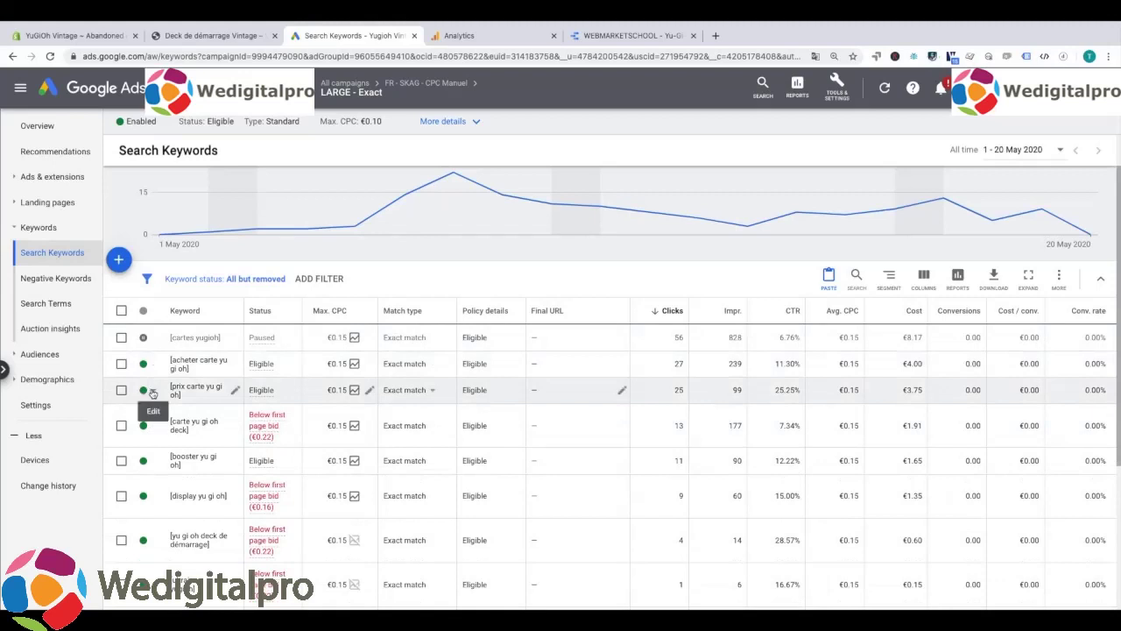
left_click(153, 393)
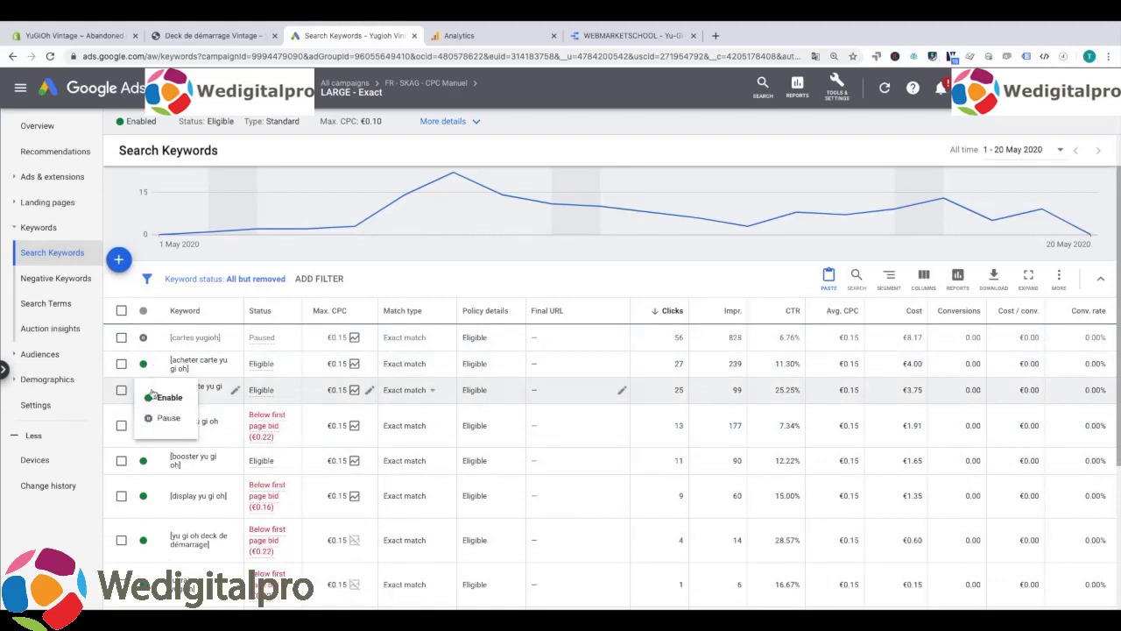
left_click(161, 419)
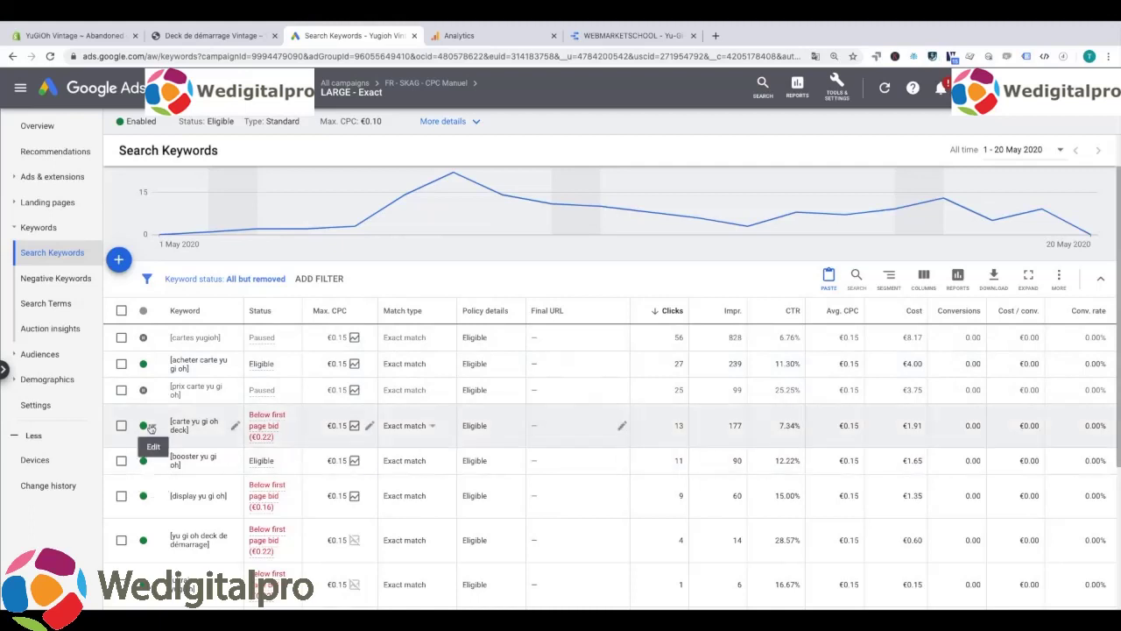
left_click(151, 427)
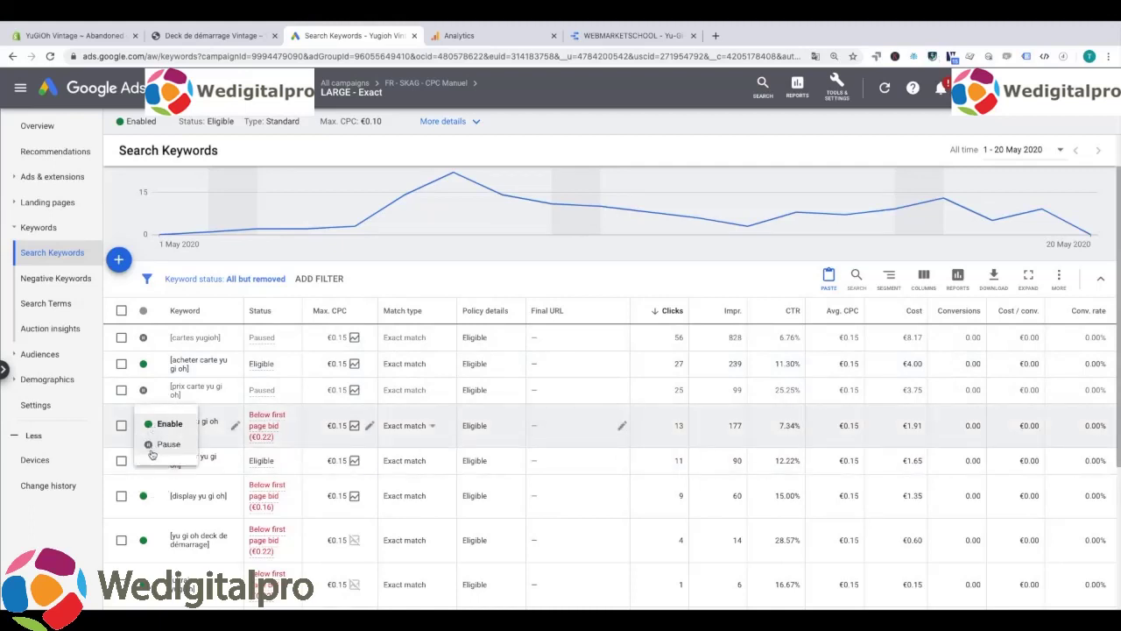
left_click(159, 445)
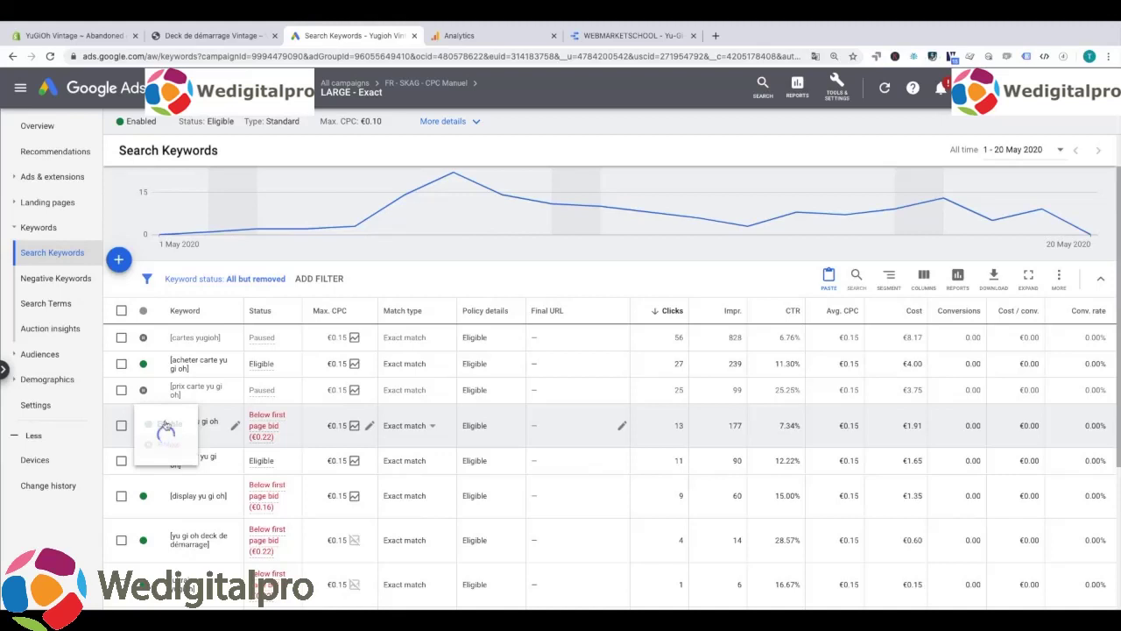
Pause the keywords [carte yu gi oh pas cher] and [carte yu gi yo] further down the list.
scroll(178, 438, "down", 1)
scroll(178, 438, "down", 1)
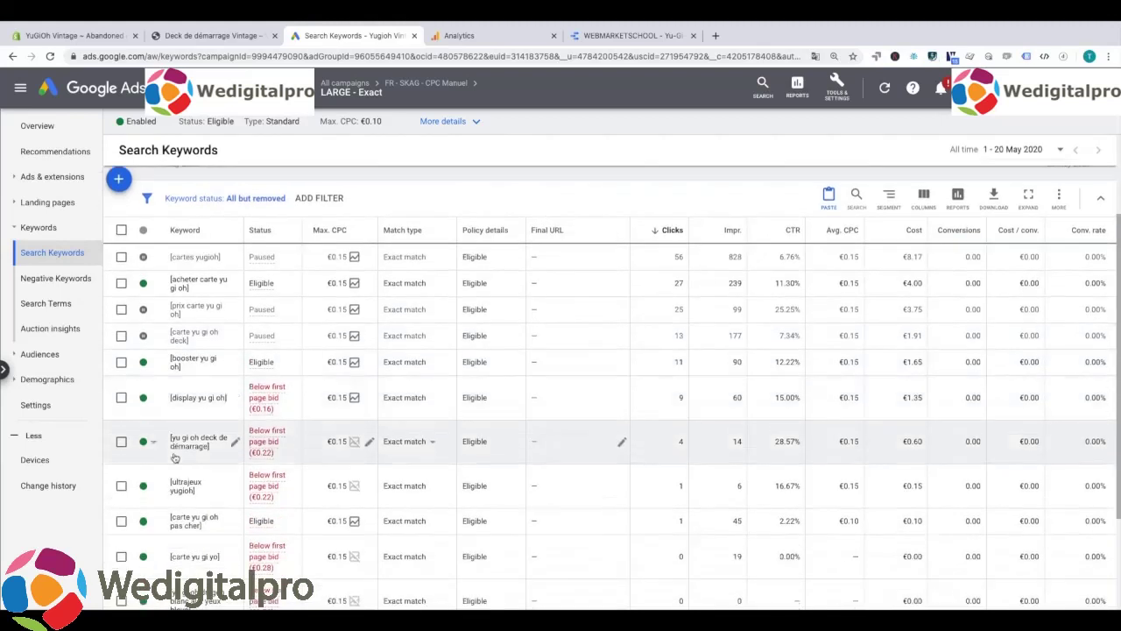
scroll(174, 457, "down", 1)
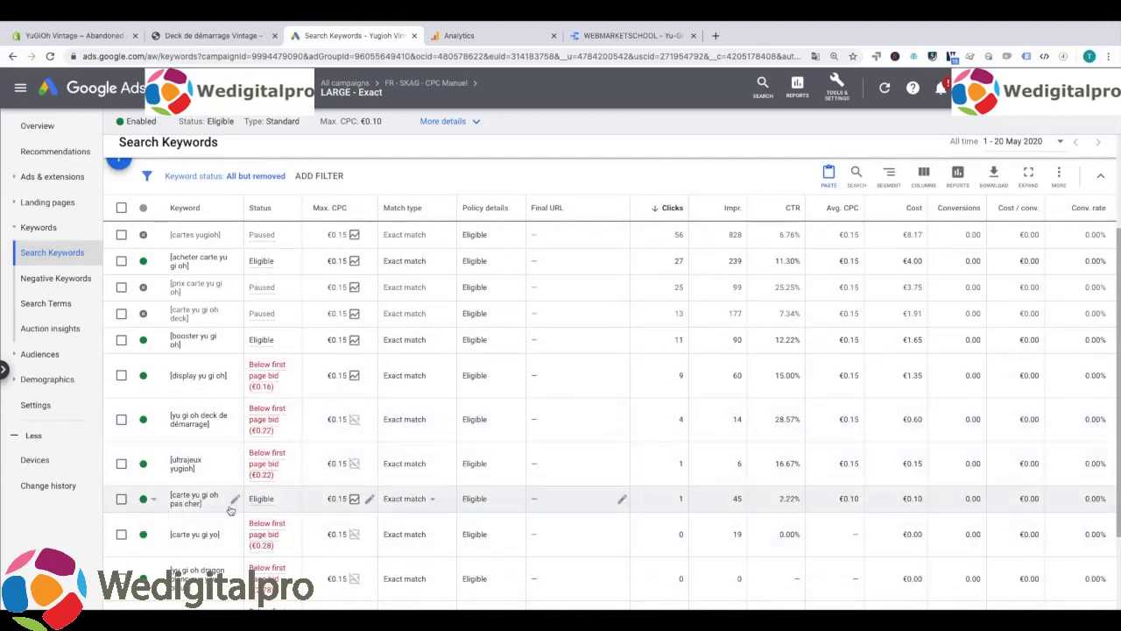
left_click(145, 498)
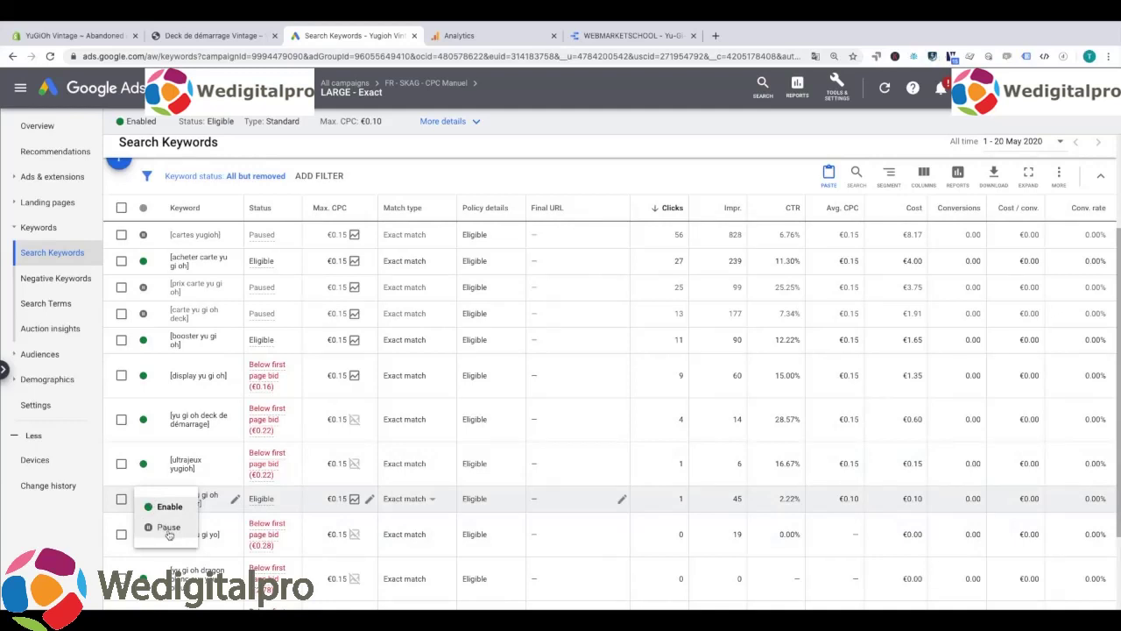
left_click(169, 531)
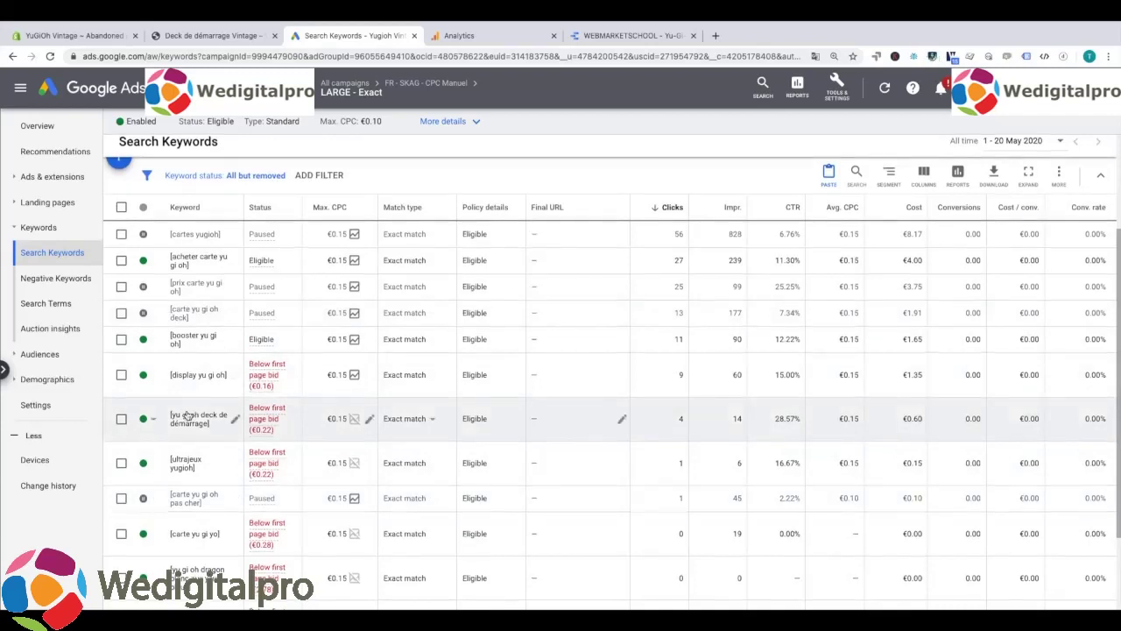
scroll(183, 386, "down", 2)
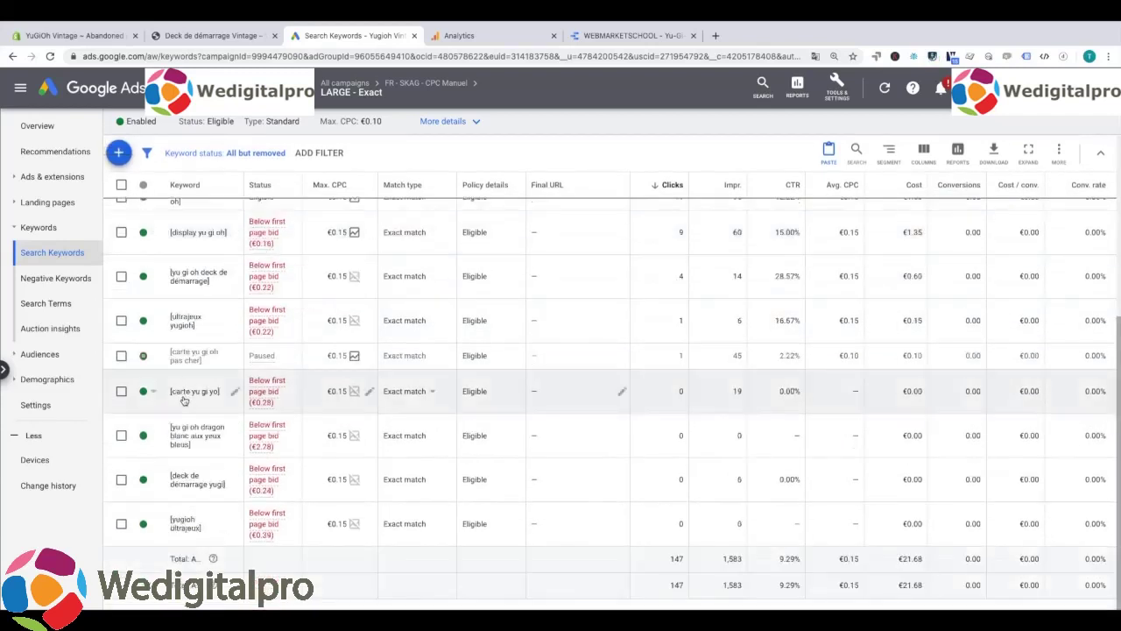
left_click(152, 393)
left_click(153, 412)
Review the keywords that are still enabled and check the status details of [display yu gi oh].
scroll(200, 386, "up", 2)
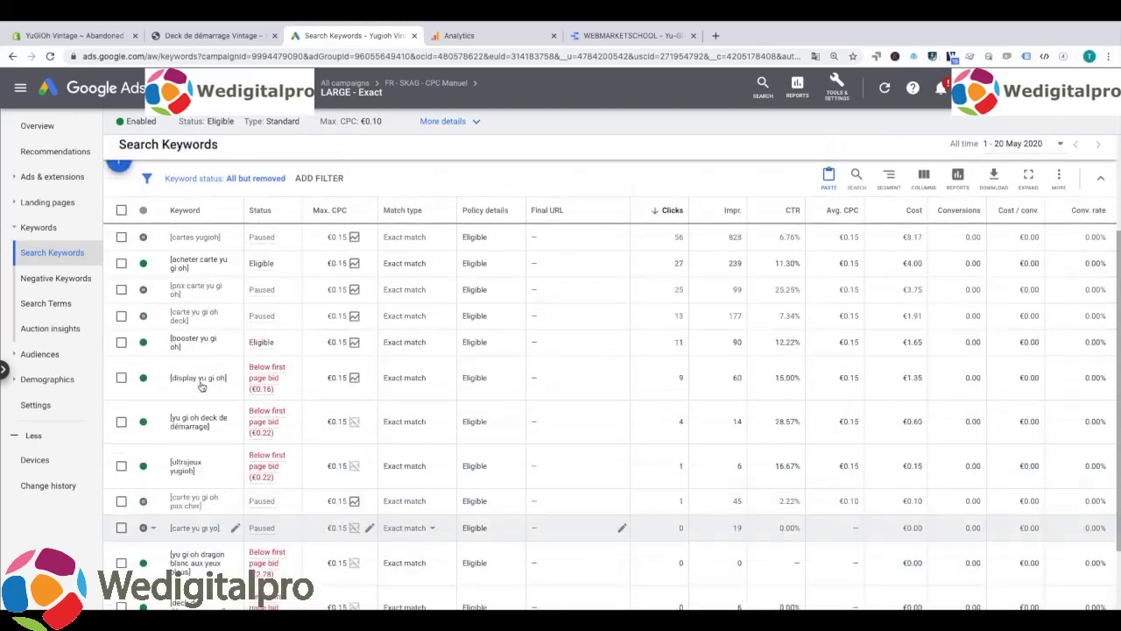
scroll(200, 386, "up", 1)
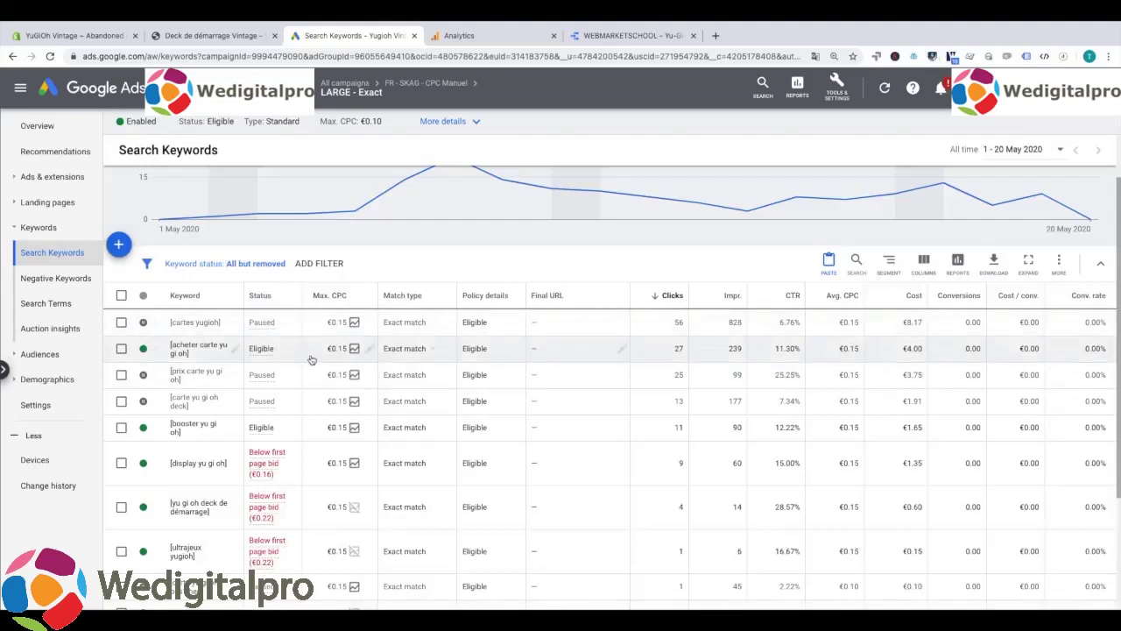
scroll(289, 351, "down", 2)
mouse_move(285, 307)
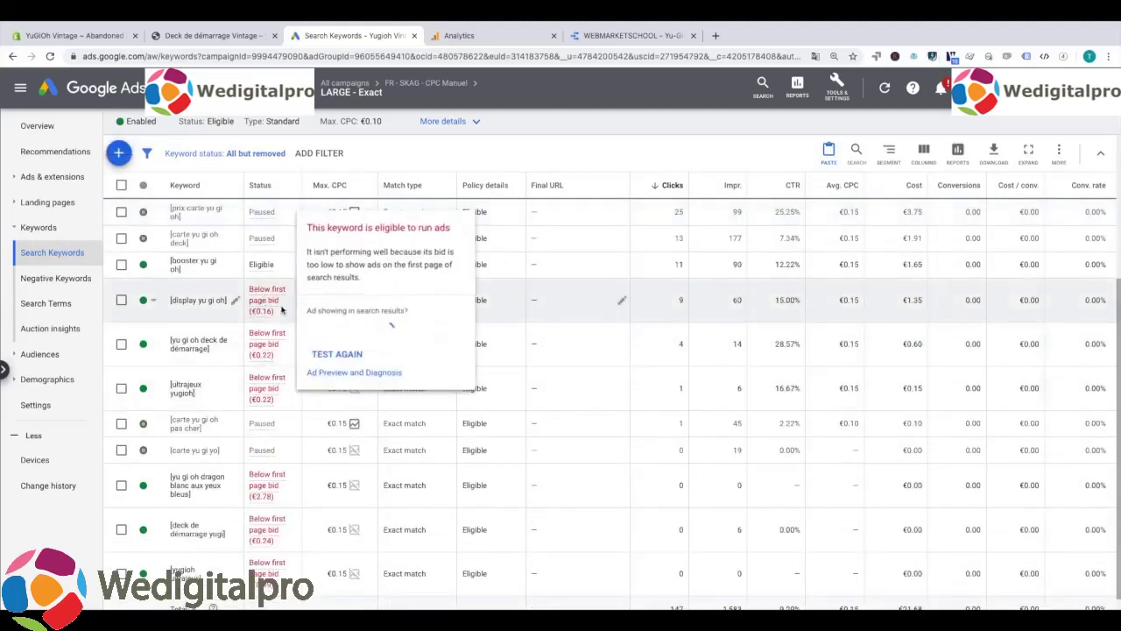
Check the average CPC in the Data Studio dashboard, then return to Google Ads and recheck the [display yu gi oh] status details.
left_click(603, 40)
scroll(569, 214, "up", 10)
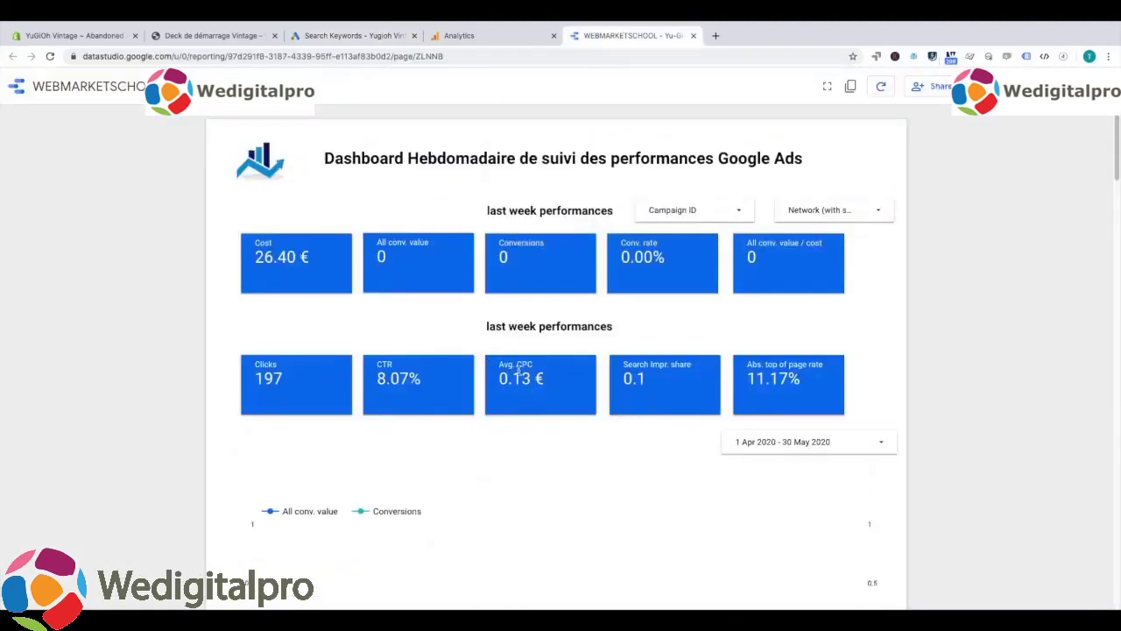
left_click_drag(517, 366, 552, 368)
left_click(307, 36)
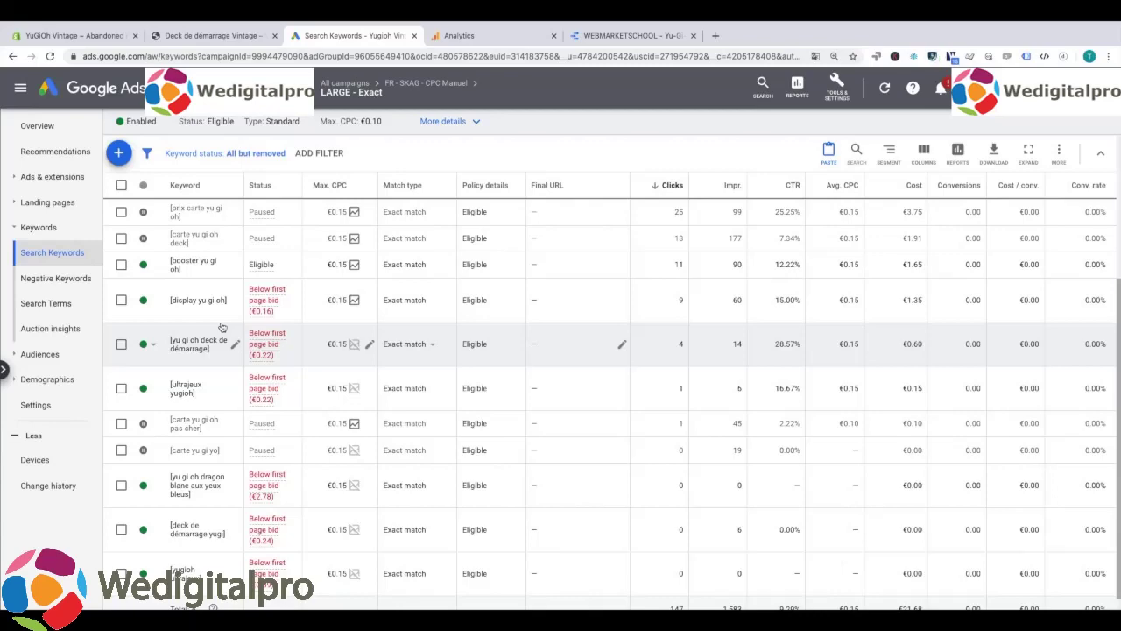
mouse_move(287, 308)
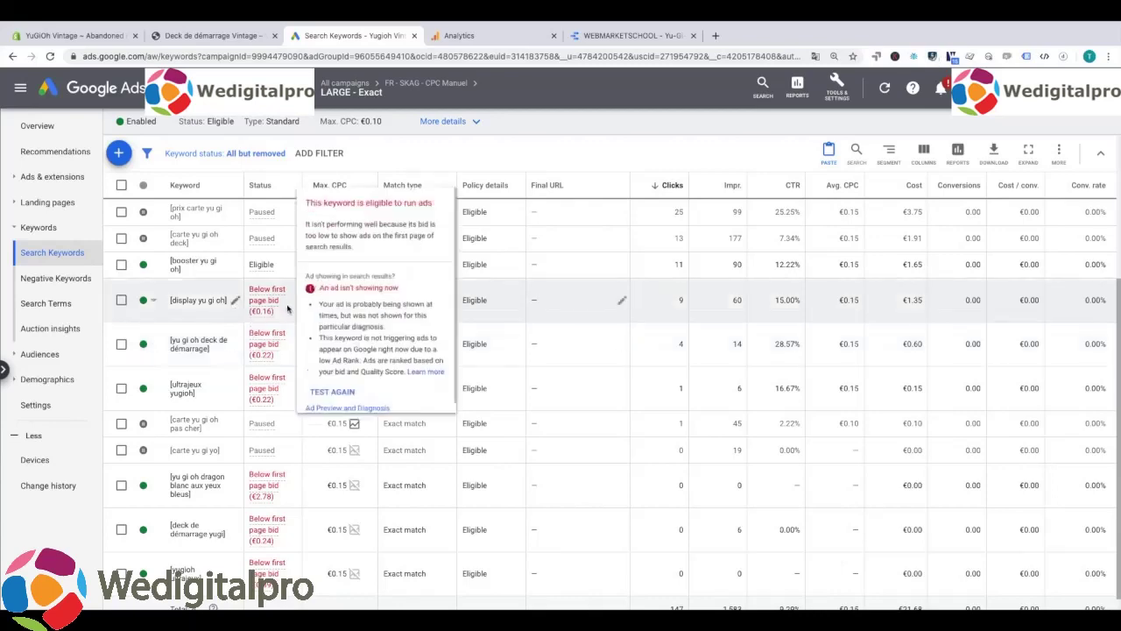
Examine the search terms that triggered ads in the LARGE - Exact ad group, checking their match types, clicks and costs.
scroll(204, 346, "down", 1)
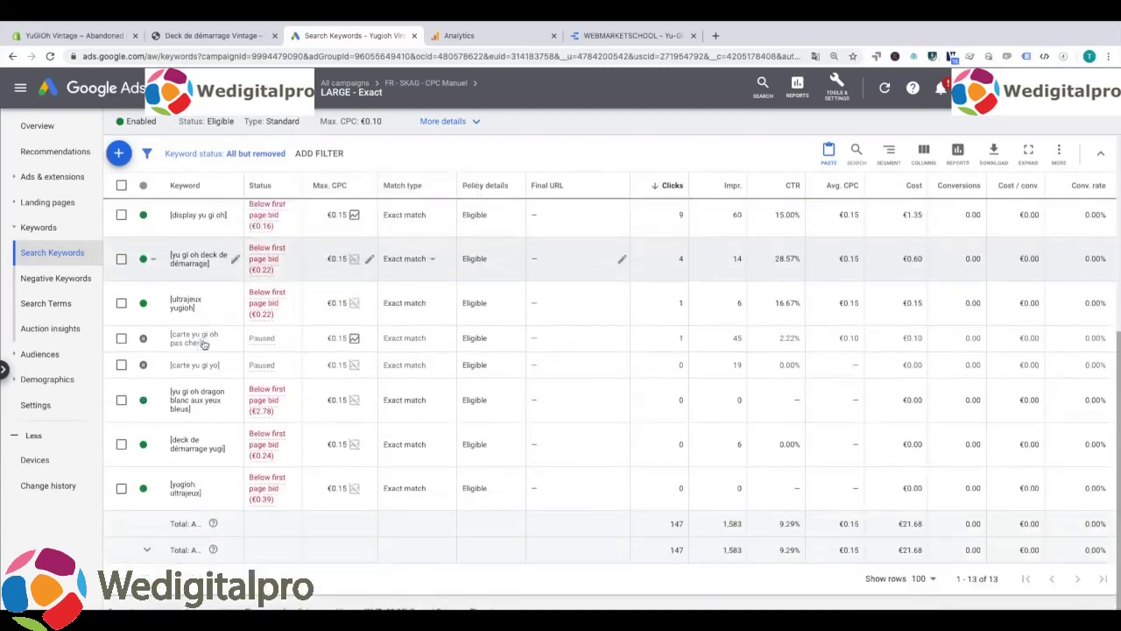
scroll(210, 350, "up", 2)
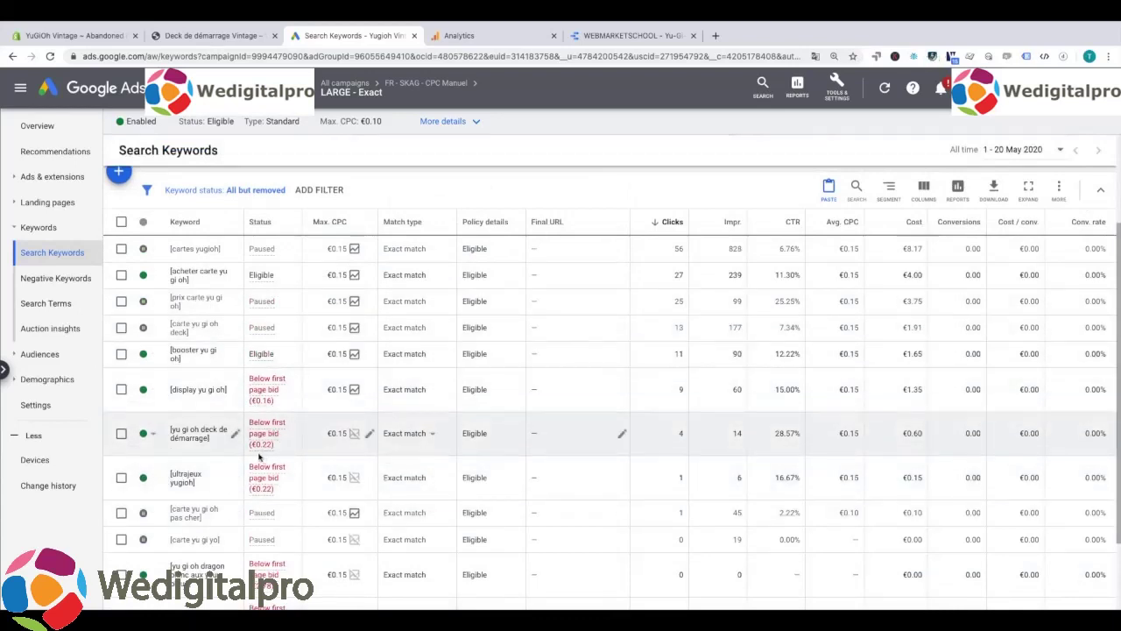
scroll(60, 311, "down", 1)
left_click(59, 311)
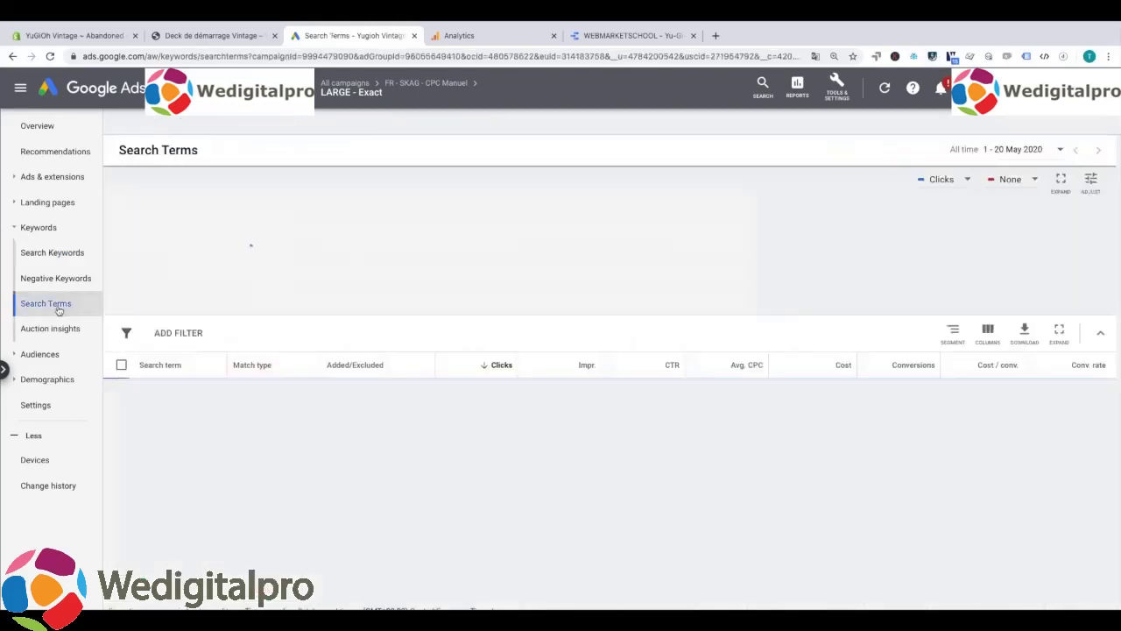
scroll(245, 374, "down", 1)
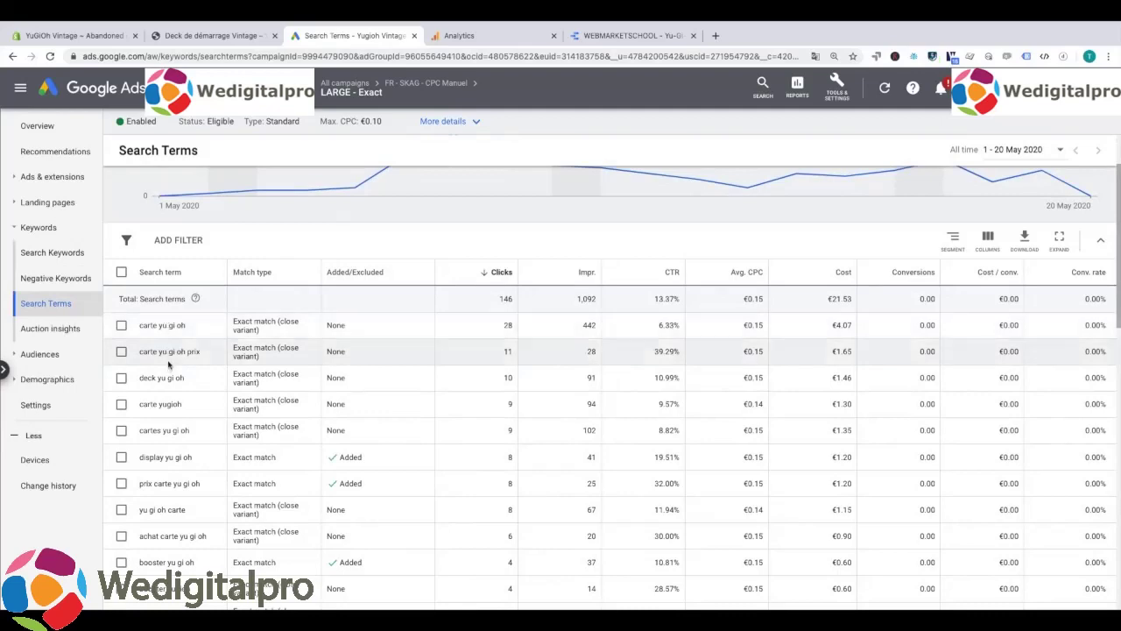
scroll(182, 438, "down", 1)
scroll(179, 435, "down", 3)
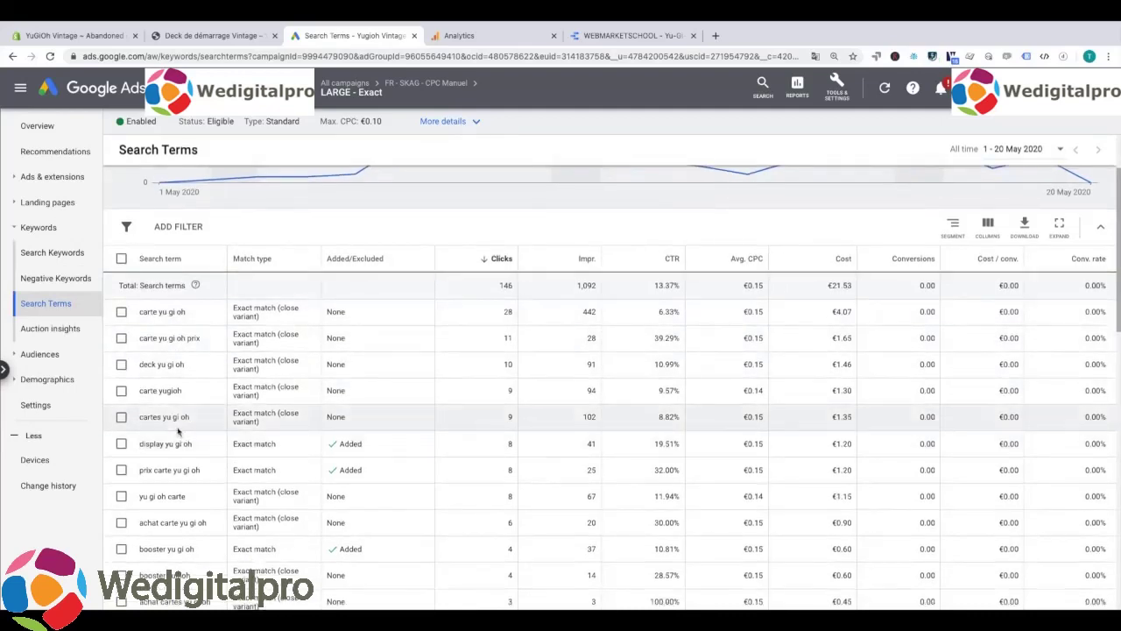
scroll(177, 429, "down", 3)
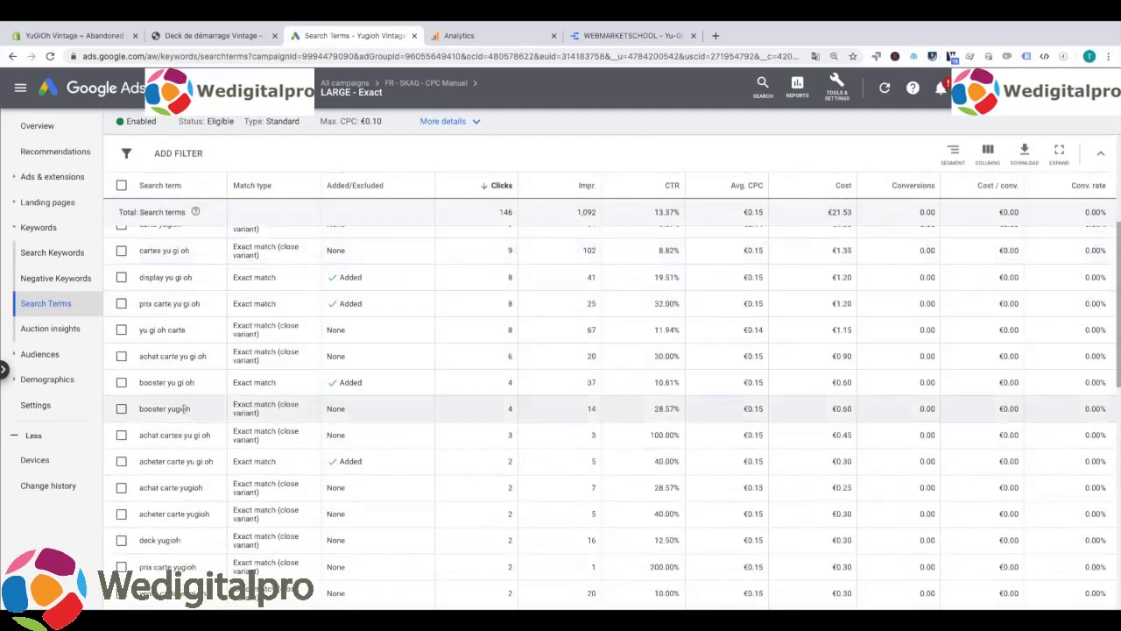
scroll(177, 428, "down", 3)
scroll(177, 426, "down", 5)
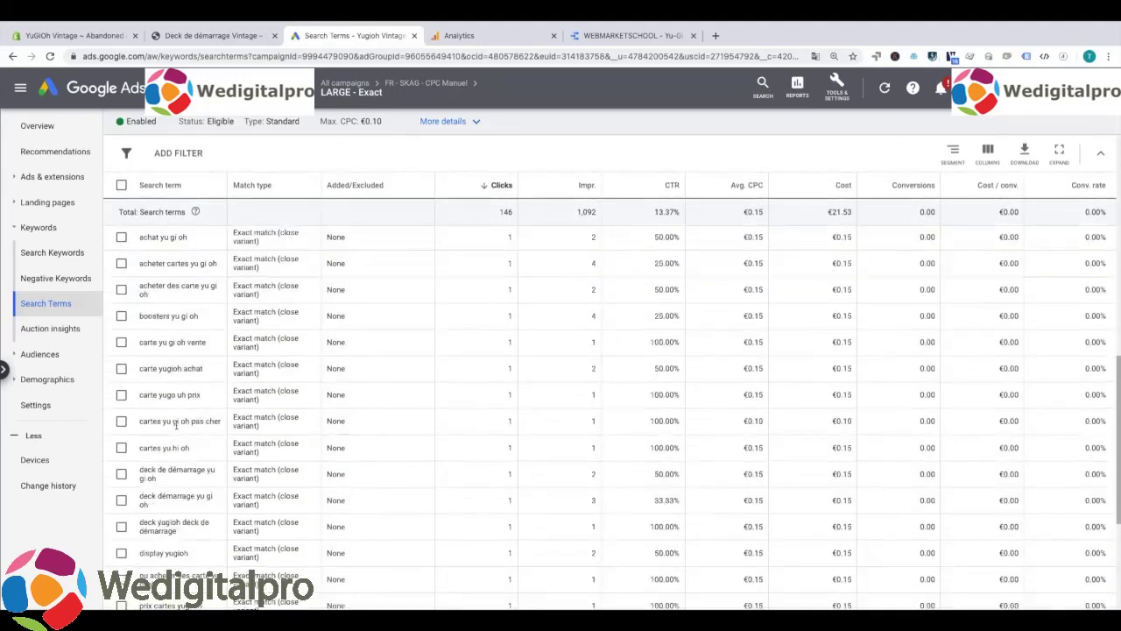
scroll(177, 428, "down", 4)
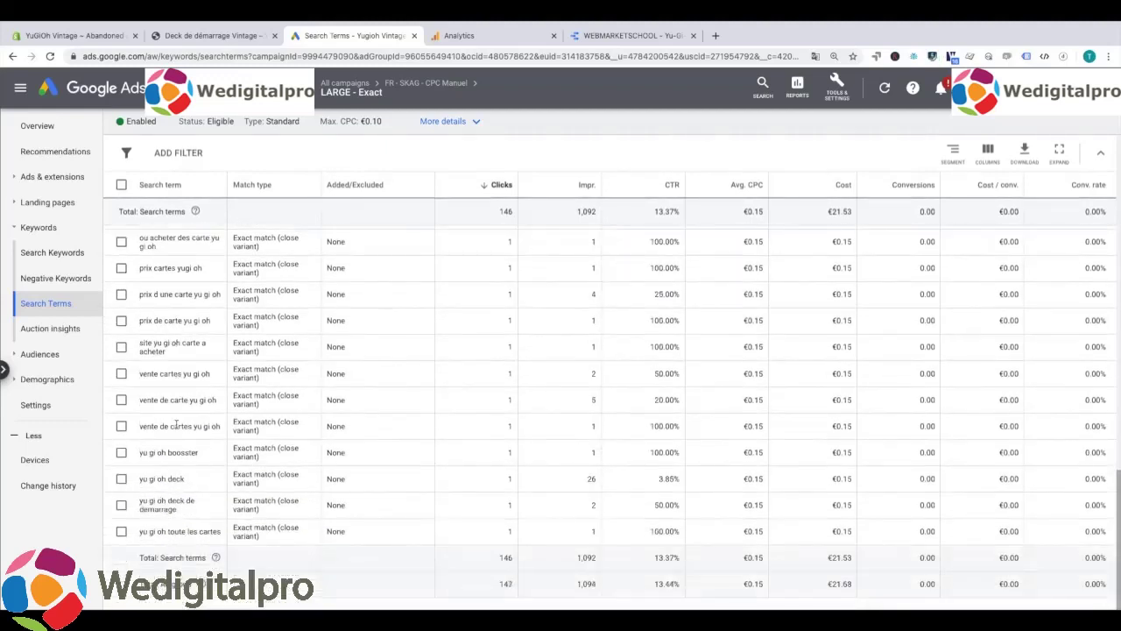
scroll(177, 425, "up", 15)
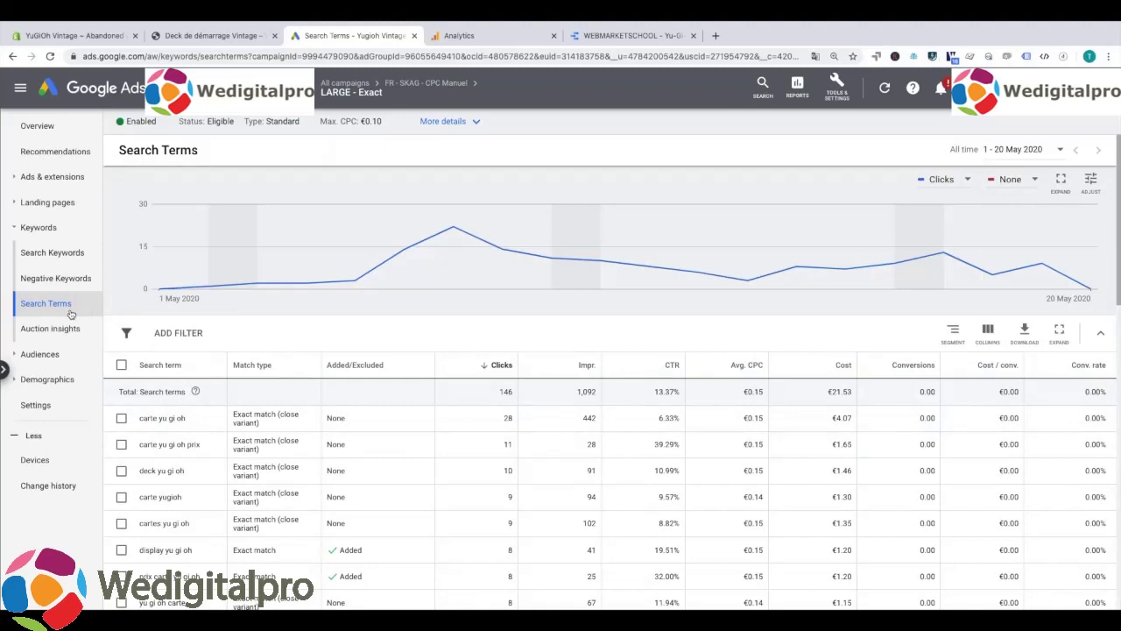
left_click(21, 305)
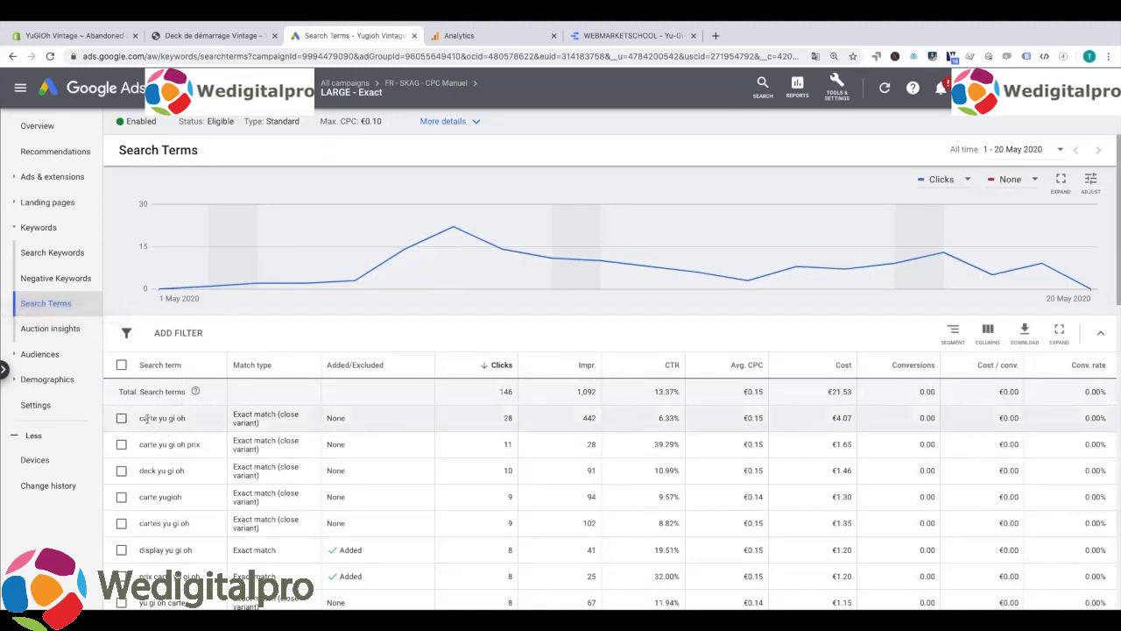
Select the search terms carte yu gi oh, carte yu gi oh prix and deck yu gi oh for addition as negative keywords.
scroll(175, 438, "down", 1)
left_click(121, 400)
left_click(121, 427)
left_click(121, 453)
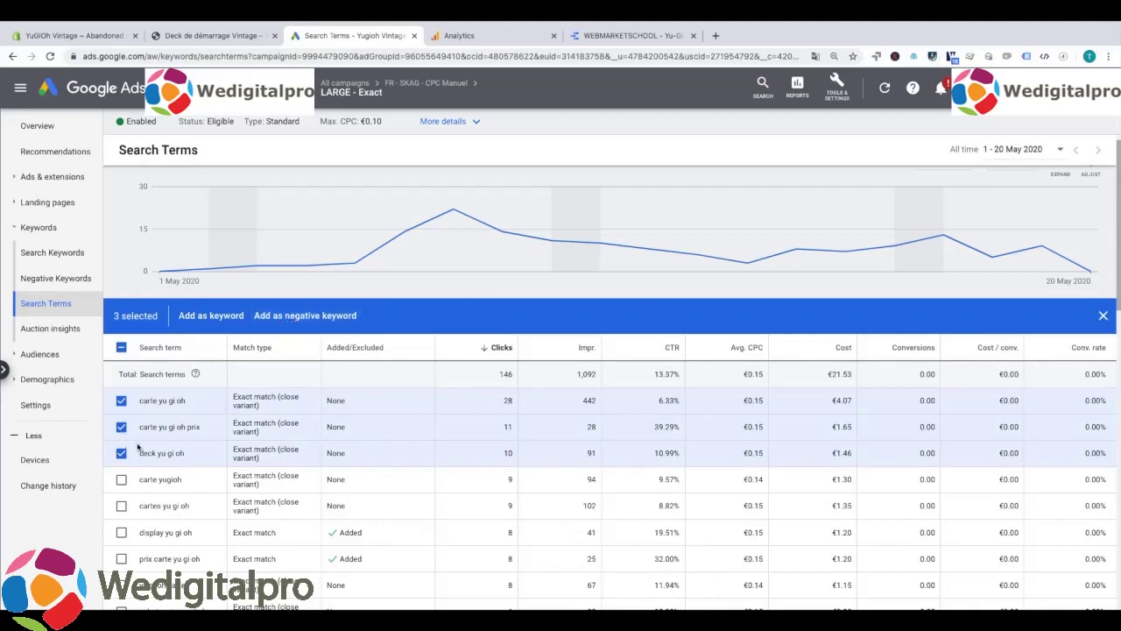
left_click(269, 317)
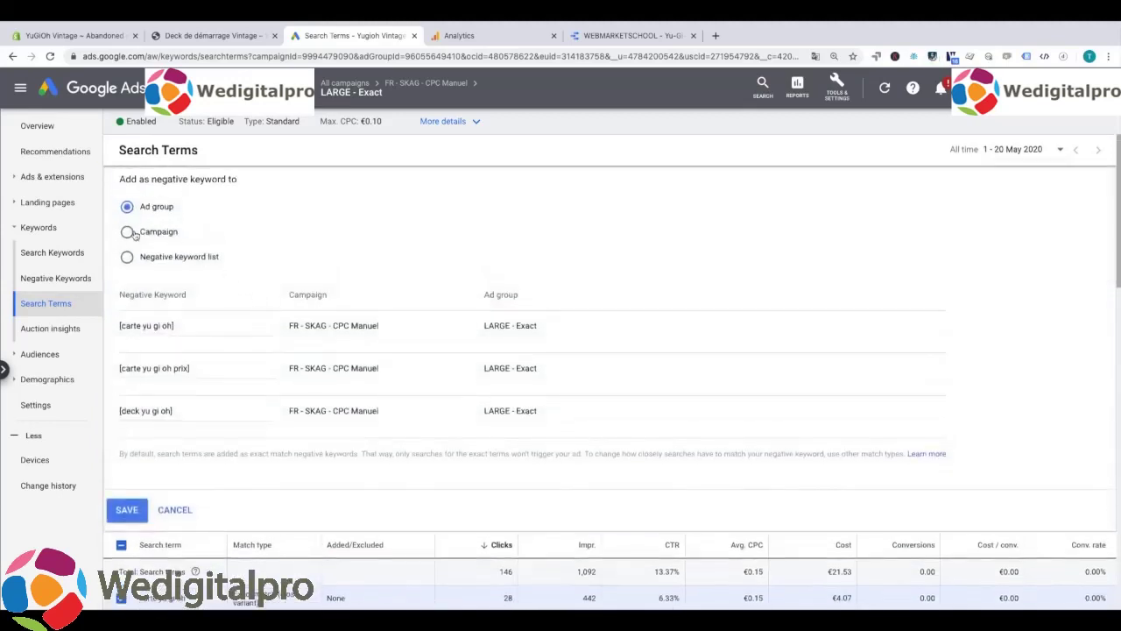
Choose a negative keyword list as the destination and name the new list "a exclure".
left_click(127, 257)
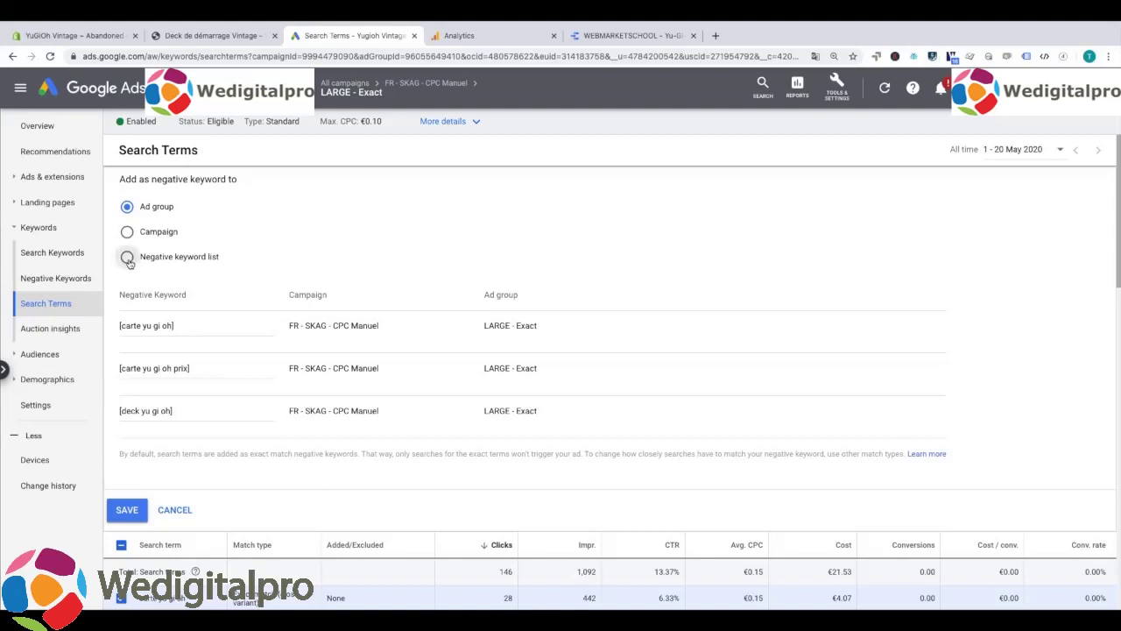
left_click(275, 255)
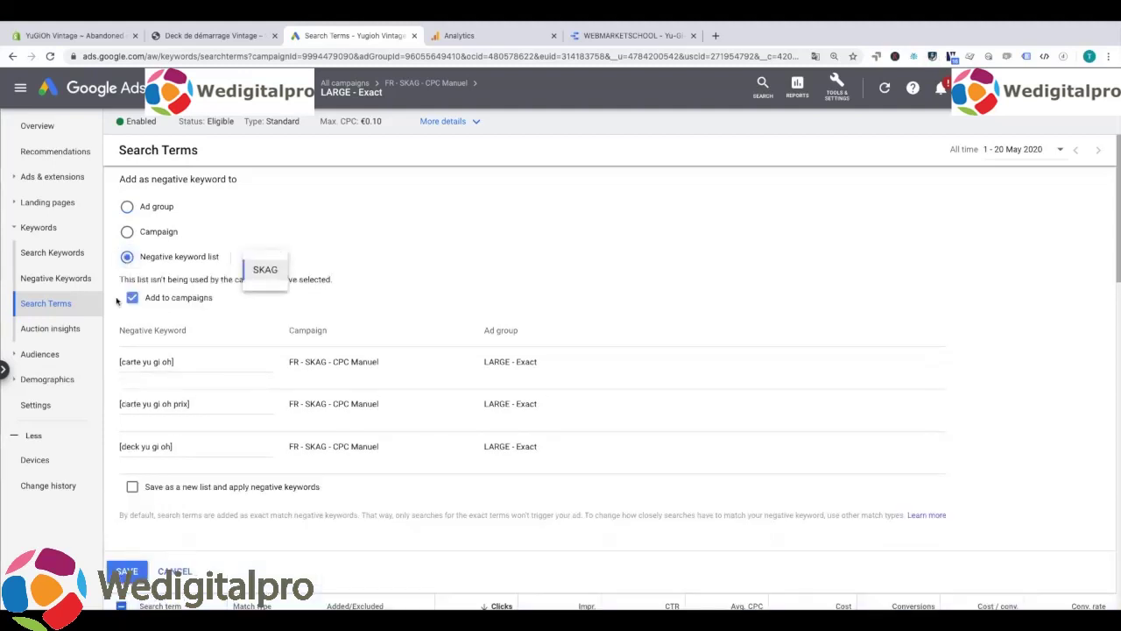
left_click(159, 232)
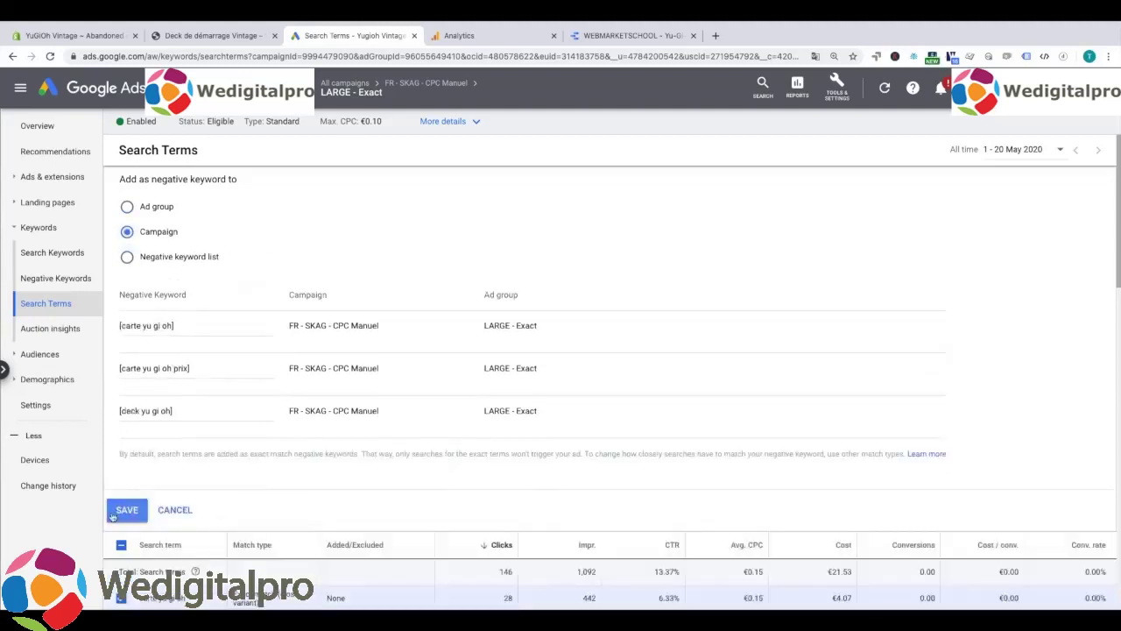
left_click(128, 257)
left_click(134, 487)
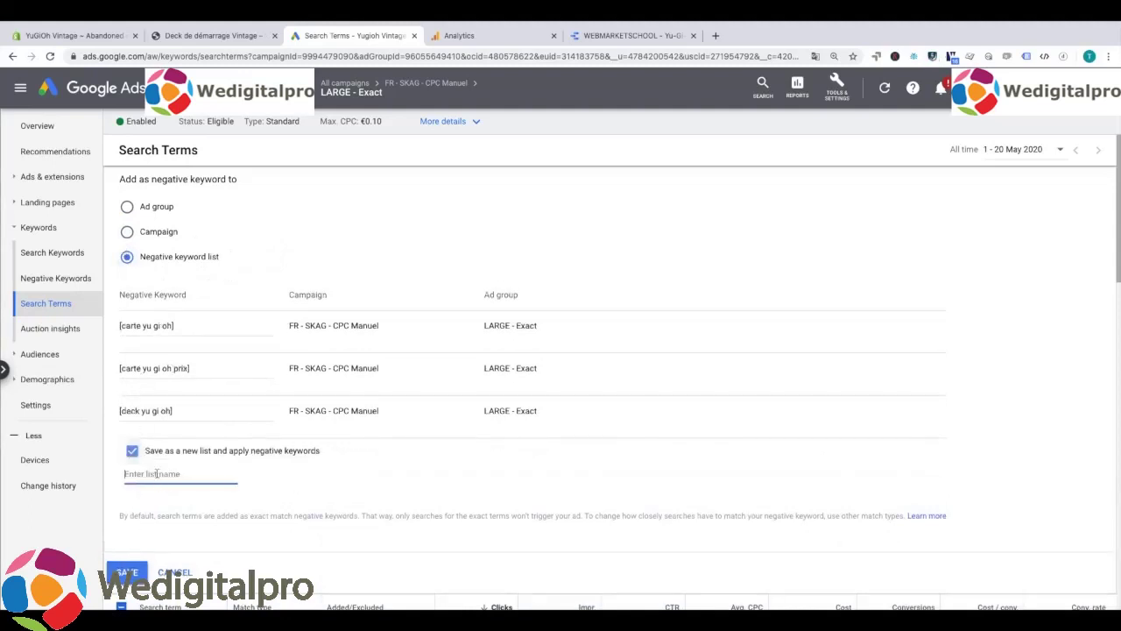
type("a exclure")
Clear the three prefilled negative keywords [carte yu gi oh], [carte yu gi oh prix] and [deck yu gi oh].
left_click(142, 325)
key("ctrl+a")
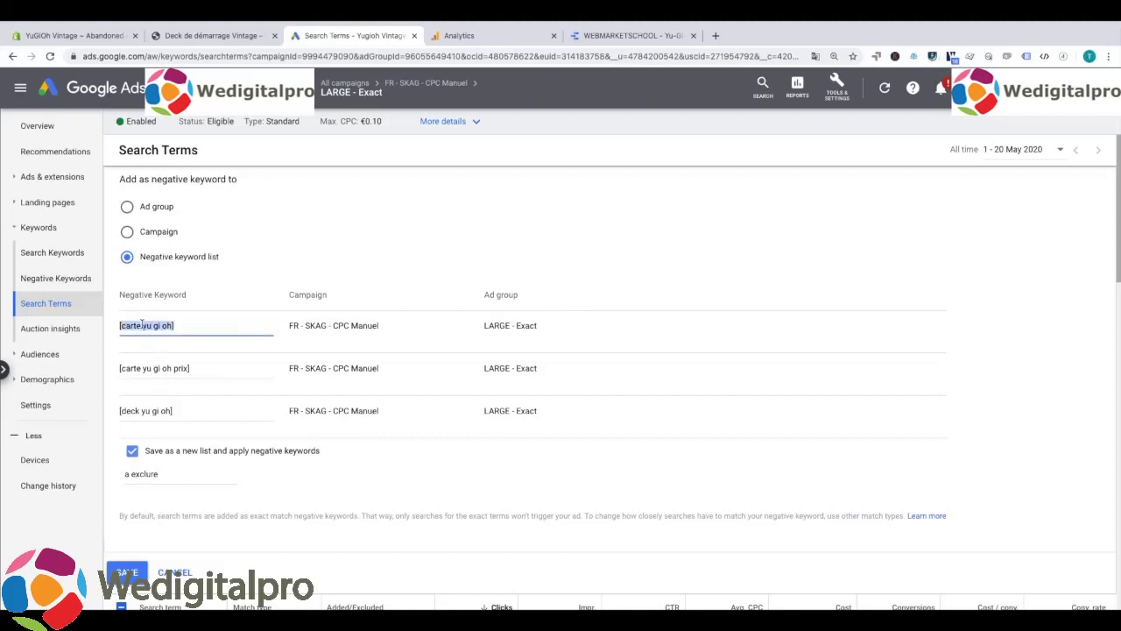
key("BackSpace")
left_click(125, 367)
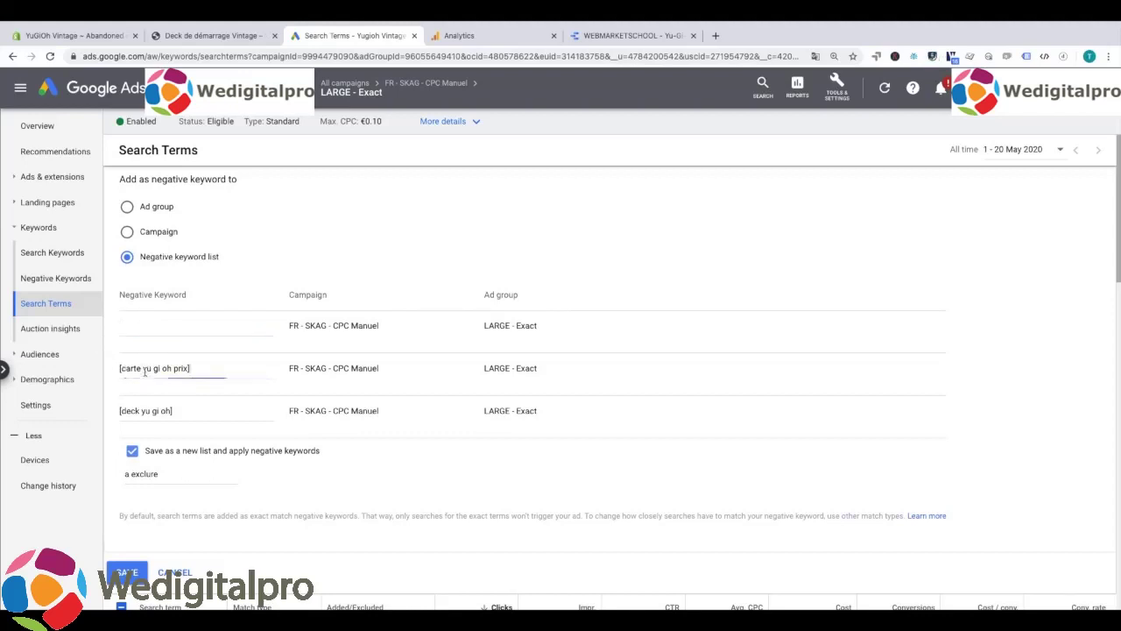
key("ctrl+a")
key("BackSpace")
left_click(148, 410)
key("ctrl+a")
key("BackSpace")
Enter pokemon, carte magic and usa as the negative keywords and save the new list.
left_click(164, 328)
type("pokemon")
left_click(159, 372)
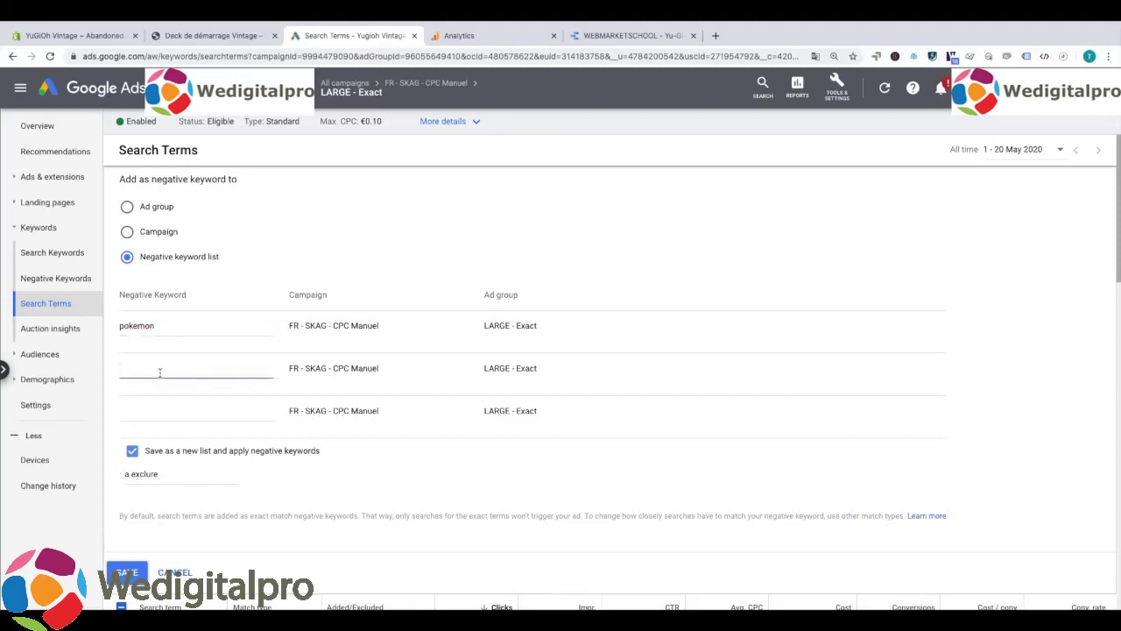
type("carte magi")
left_click(158, 414)
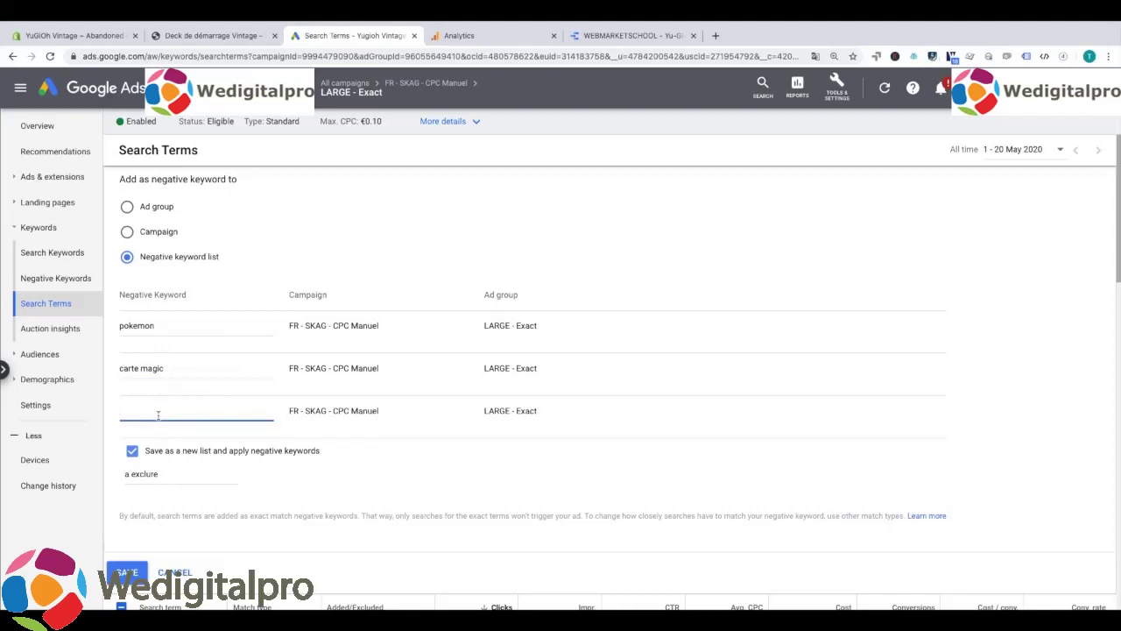
type("usa")
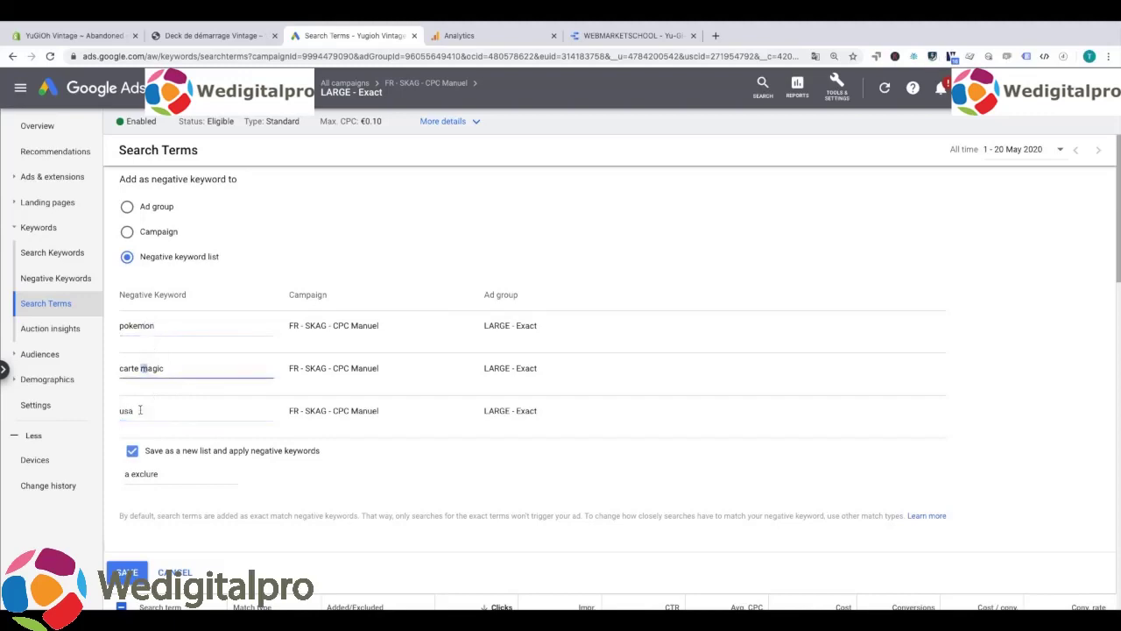
left_click(127, 572)
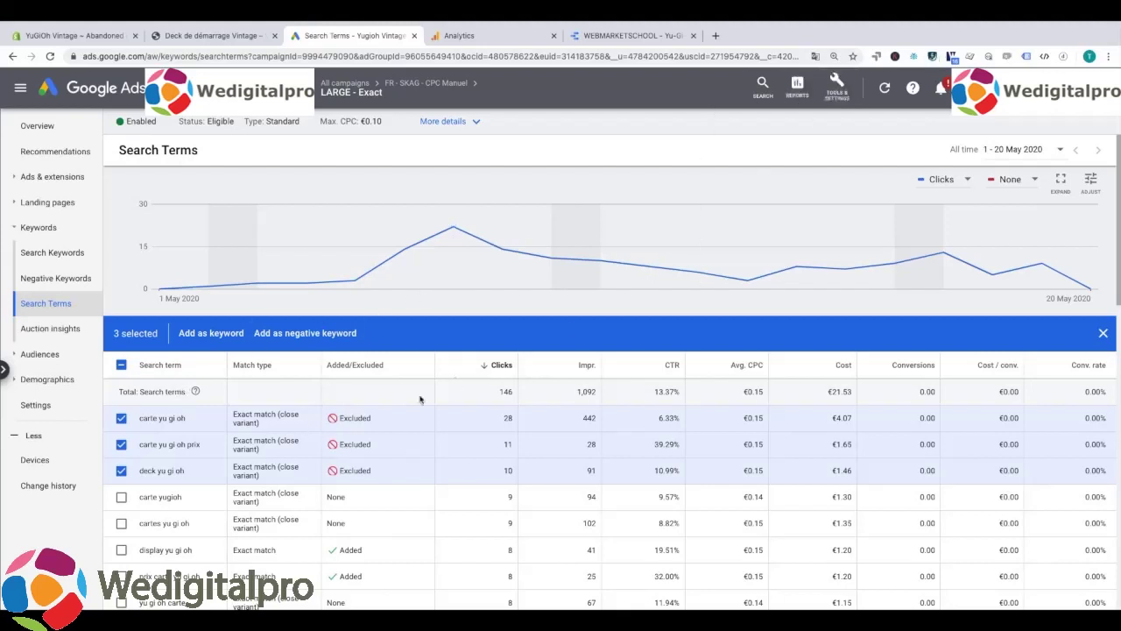
Apply the negative keyword list "a exclure" to all campaigns in the account.
left_click(836, 87)
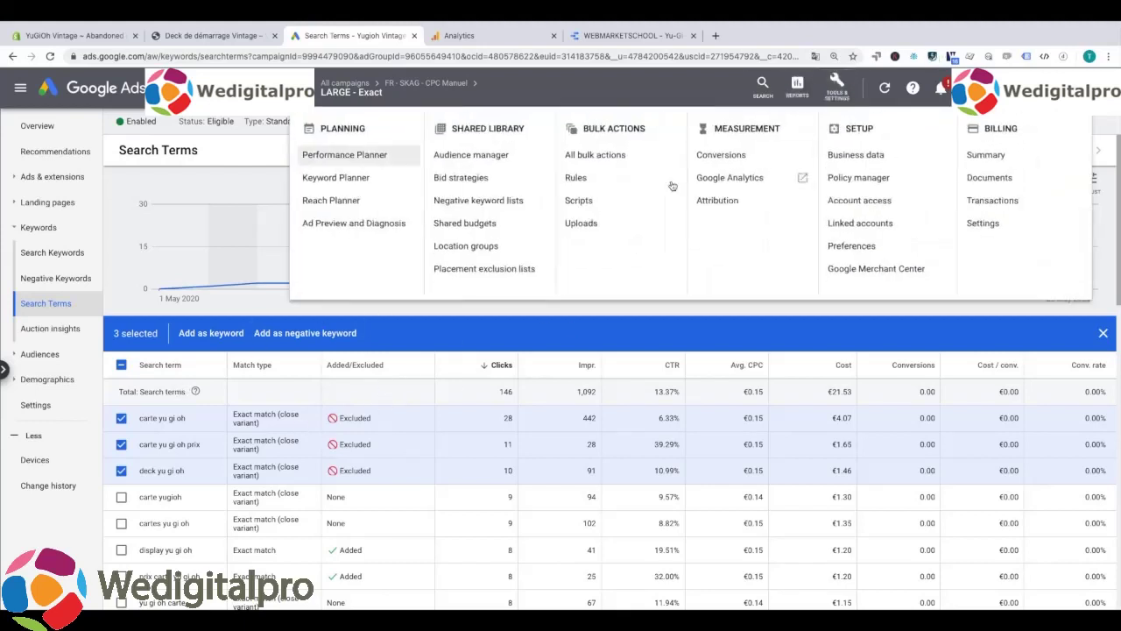
left_click(480, 203)
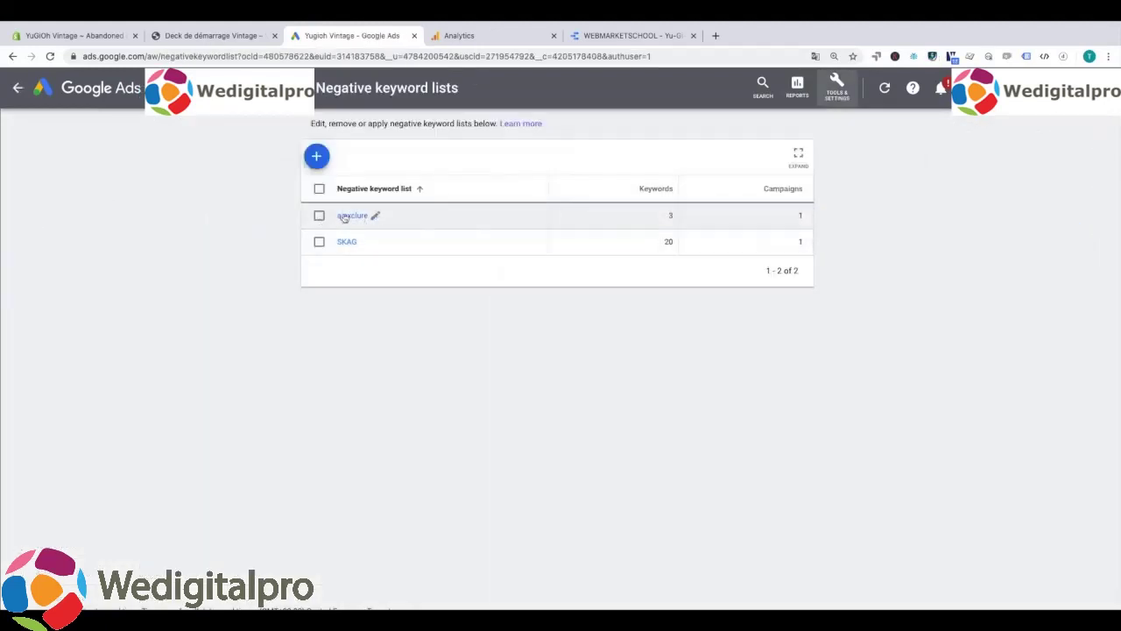
left_click(318, 216)
left_click(465, 157)
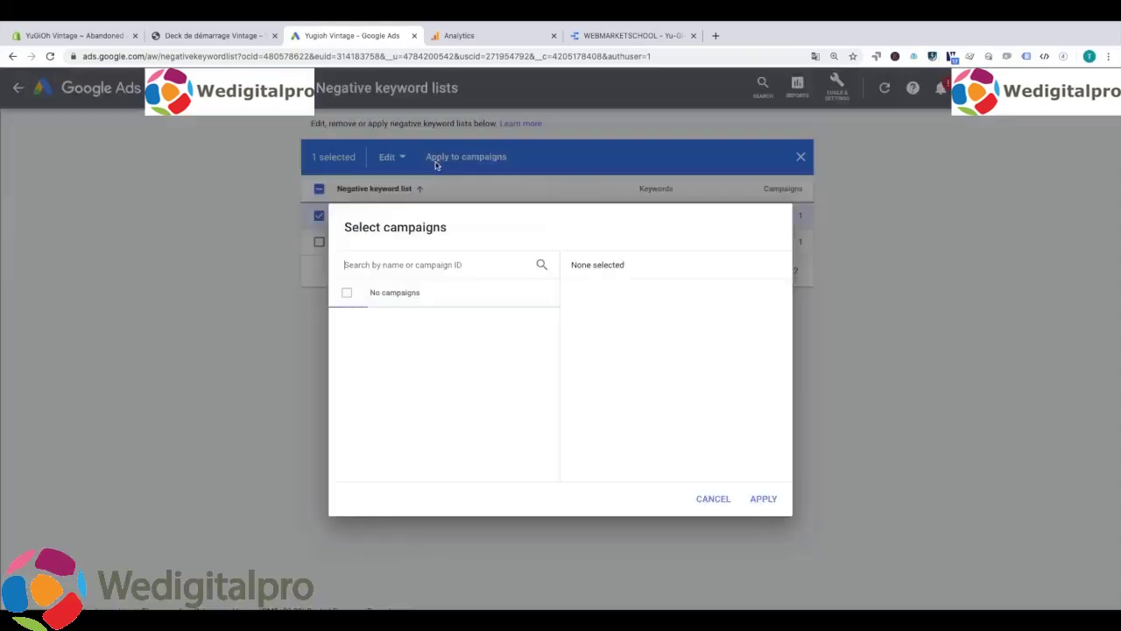
left_click(347, 292)
left_click(780, 499)
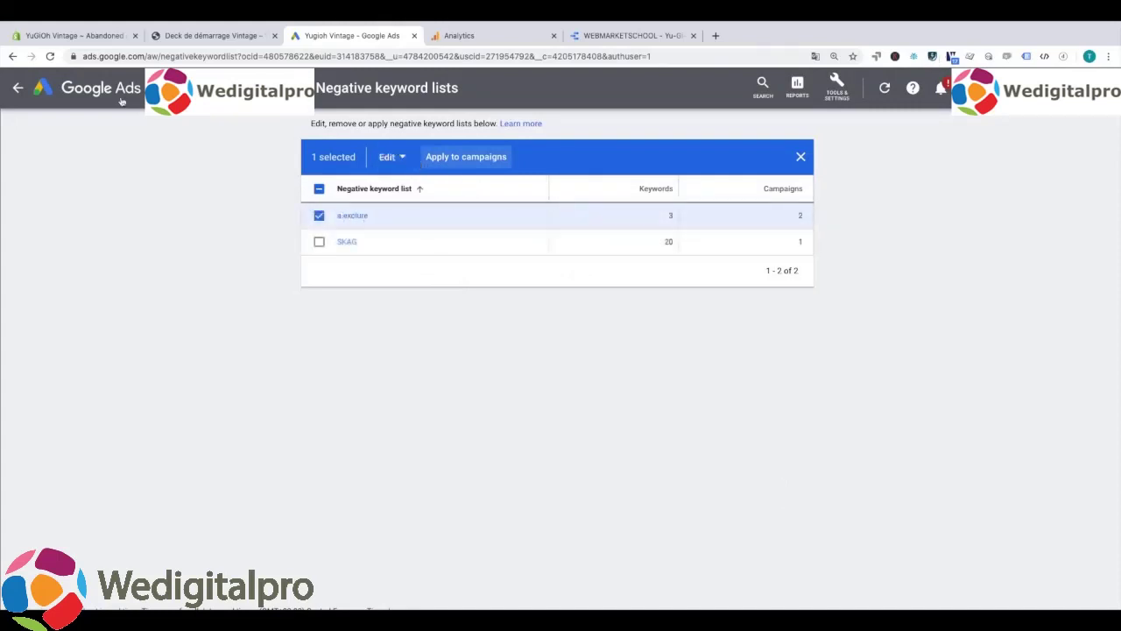
Open the keywords of the LARGE - Exact ad group in the FR - Tapering - CPC Manuel campaign.
left_click(17, 90)
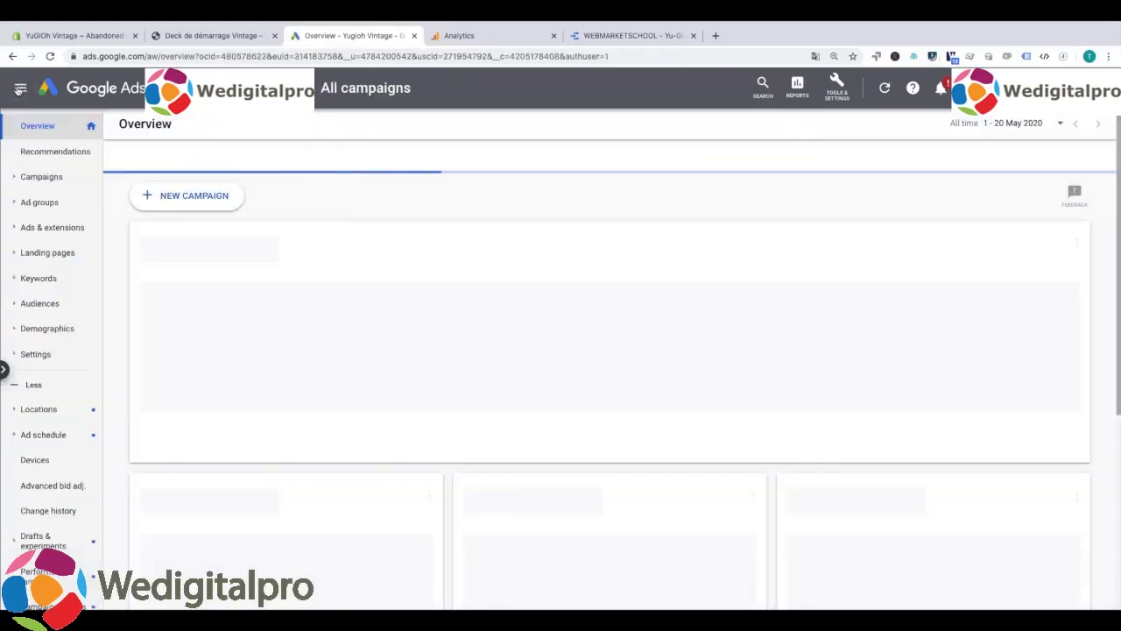
left_click(59, 184)
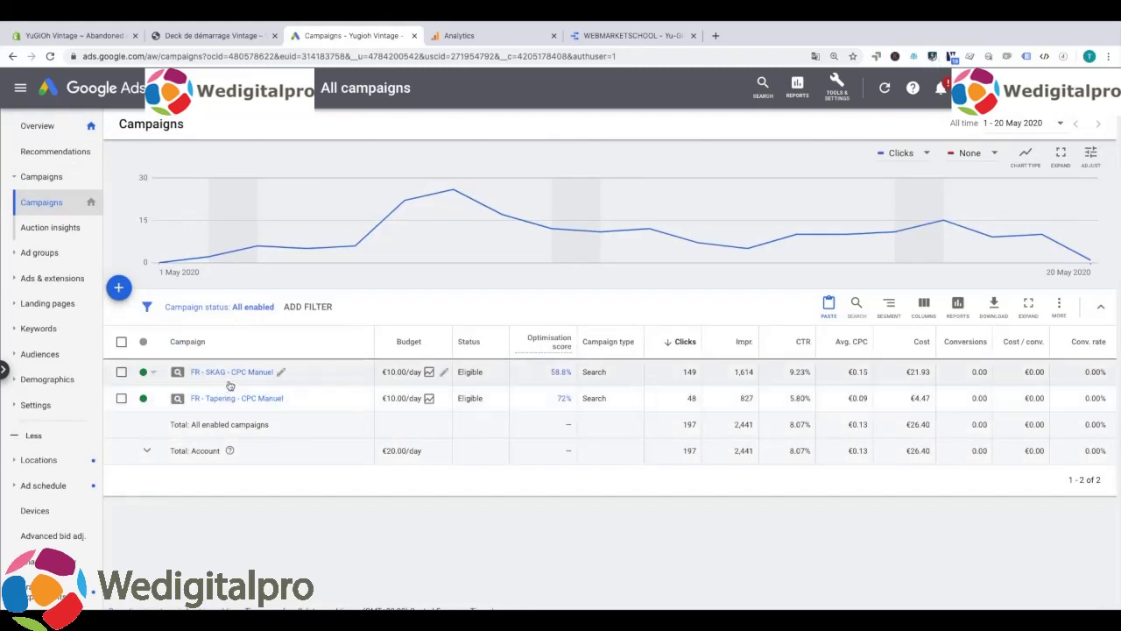
left_click(230, 401)
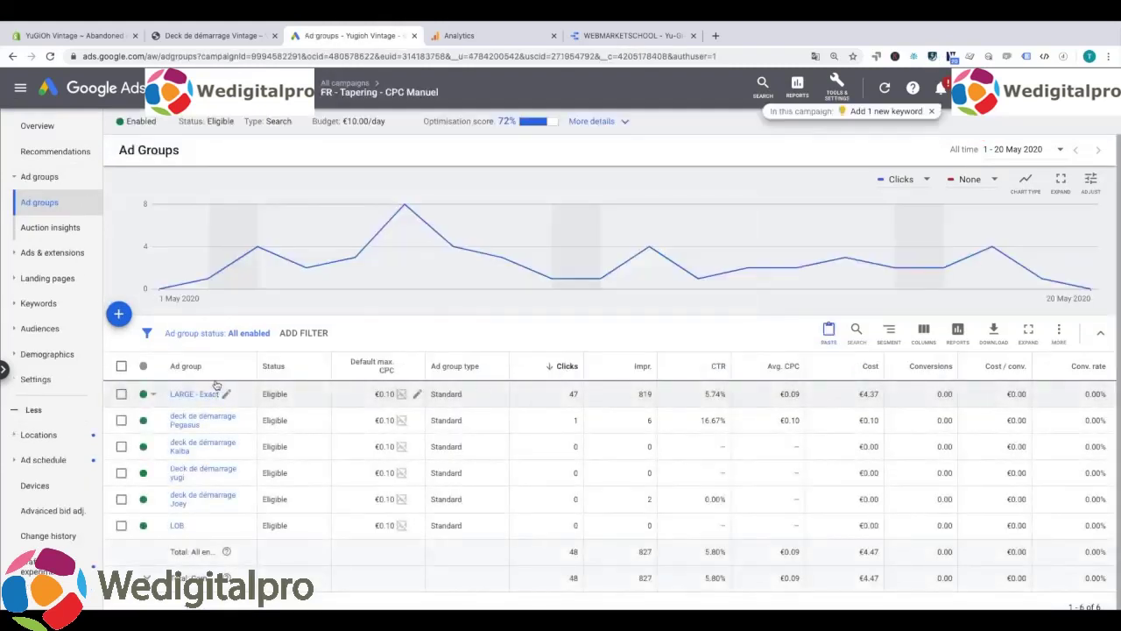
left_click(214, 393)
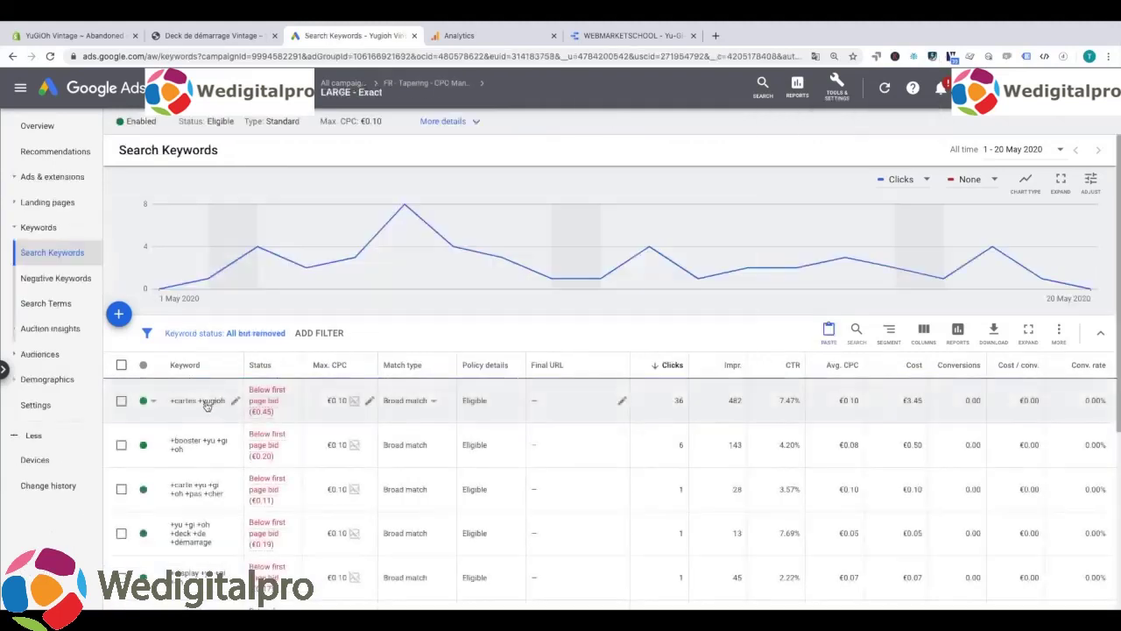
Pause the keywords +cartes +yugioh, +carte +yu +gi +oh +pas +cher and +carte +yu +gi +oh +deck.
left_click(150, 401)
left_click(160, 421)
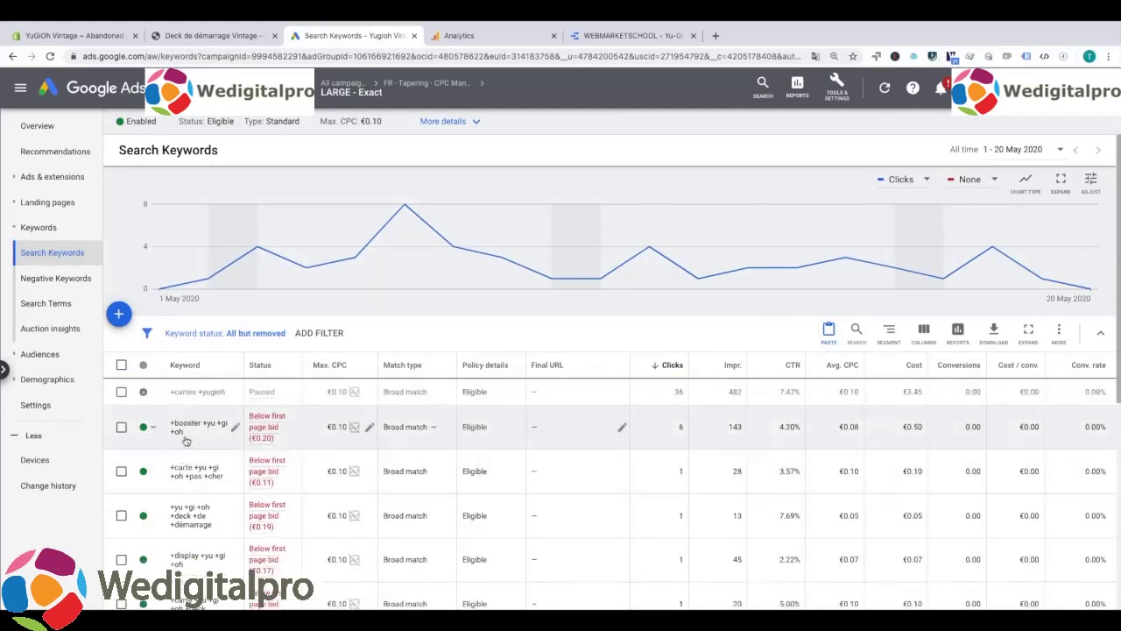
left_click(146, 472)
left_click(162, 490)
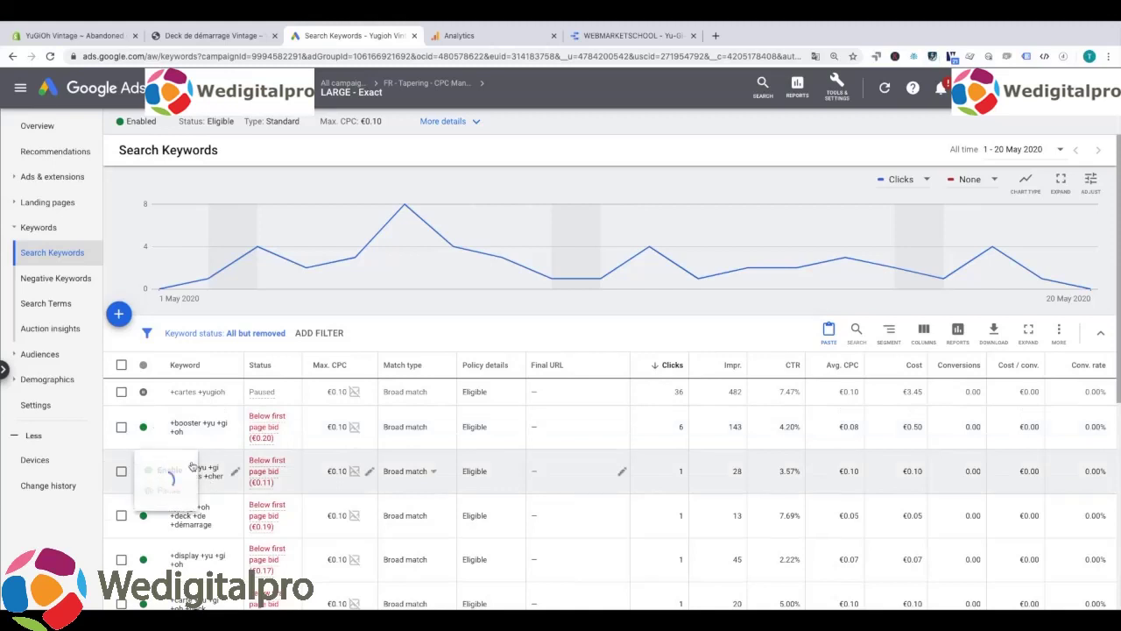
scroll(194, 477, "down", 2)
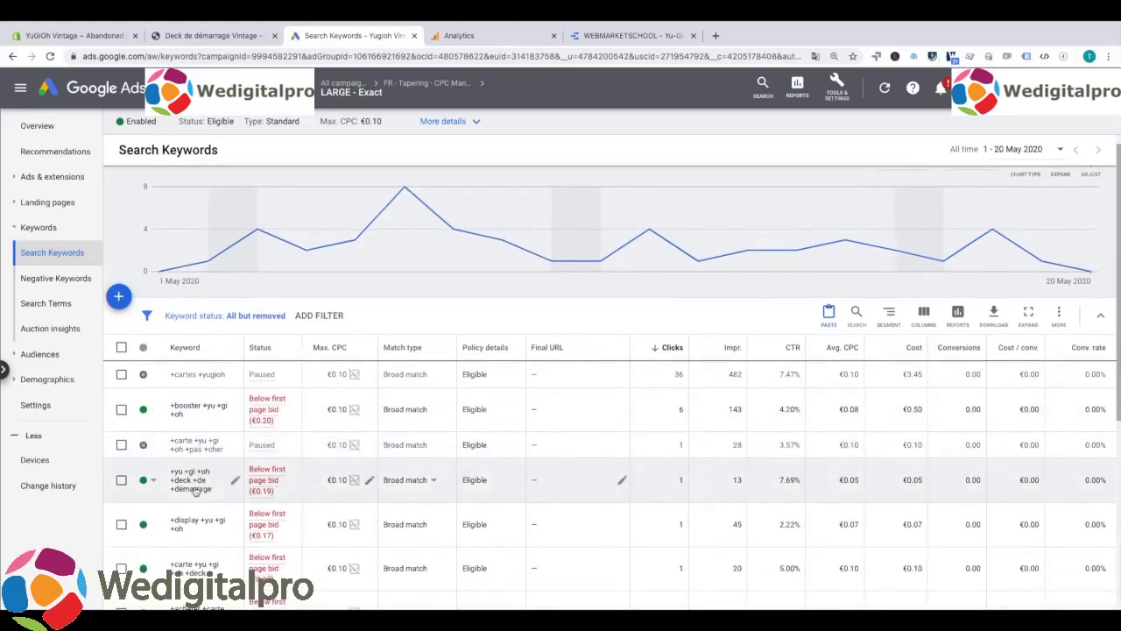
scroll(167, 484, "down", 2)
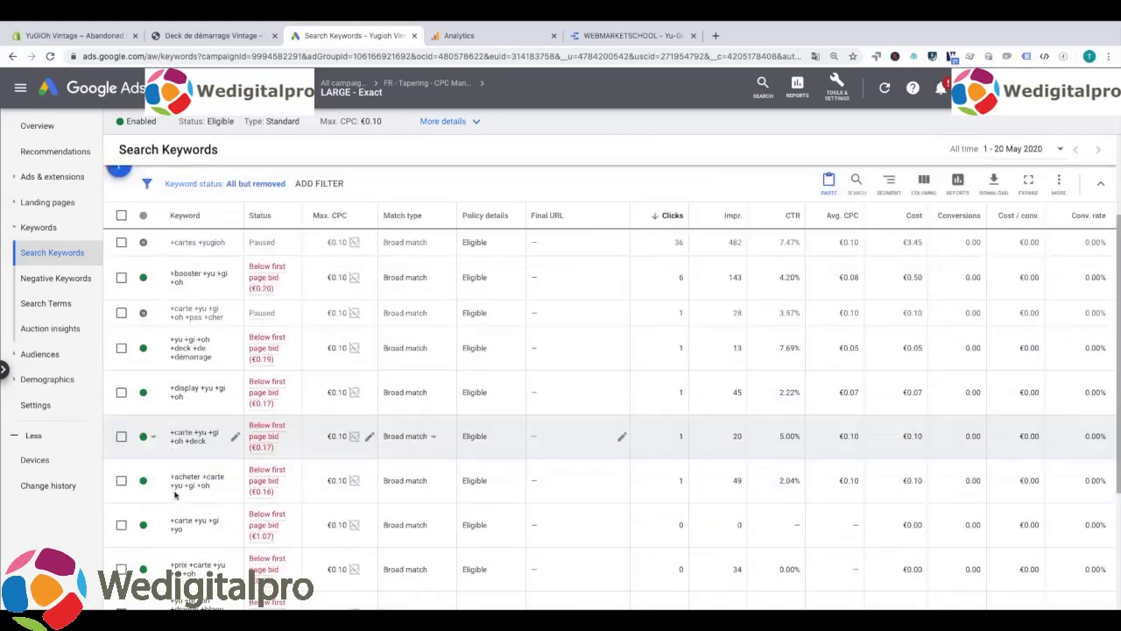
left_click(144, 435)
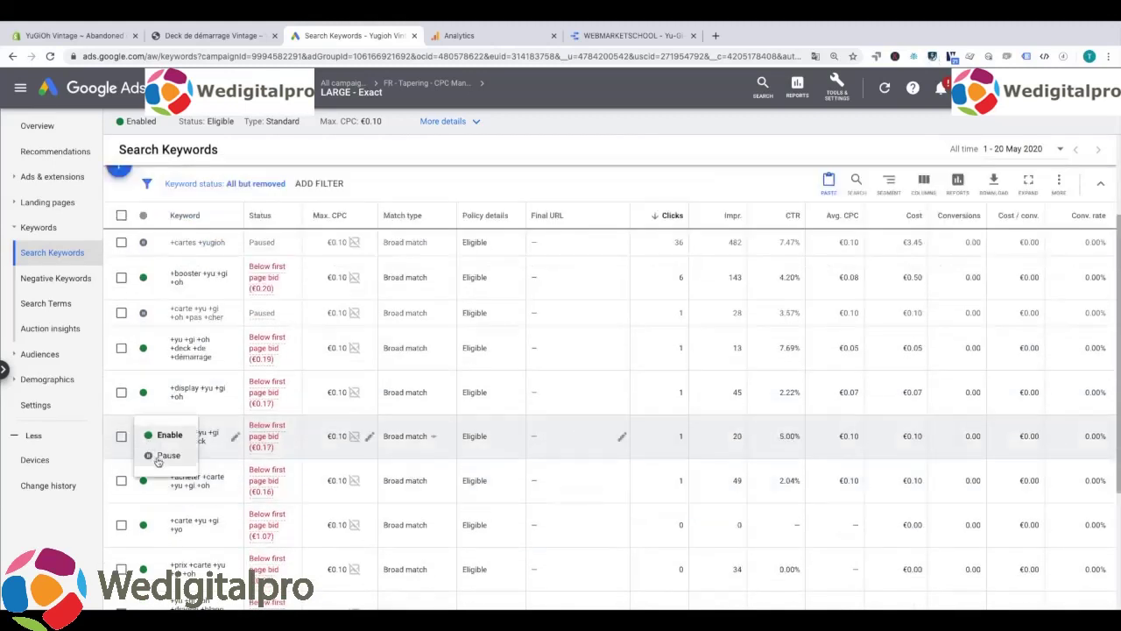
left_click(159, 459)
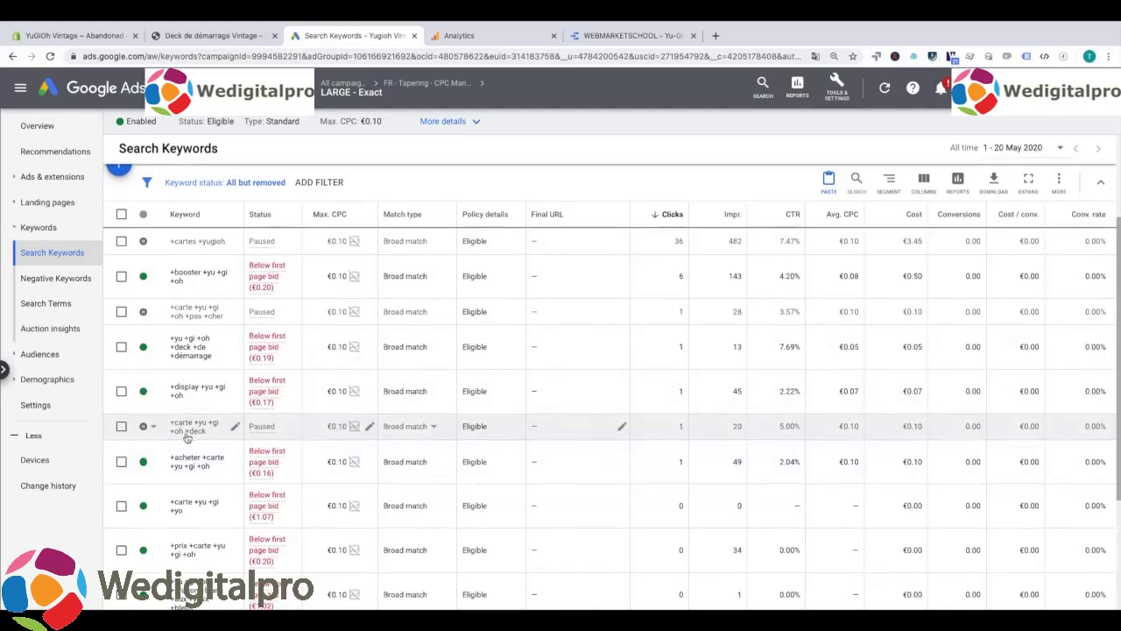
Pause the zero-click keywords +carte +yu +gi +yo and +prix +carte +yu +gi +oh.
scroll(175, 429, "down", 3)
scroll(184, 319, "up", 1)
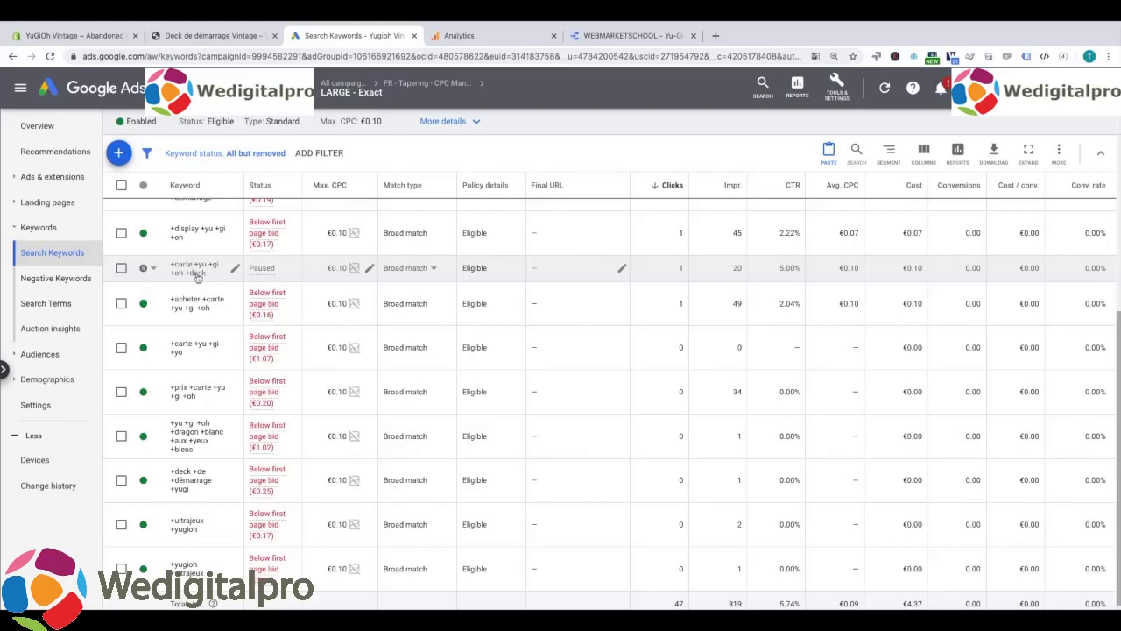
left_click(145, 348)
left_click(151, 368)
left_click(144, 392)
left_click(151, 393)
scroll(177, 509, "up", 5)
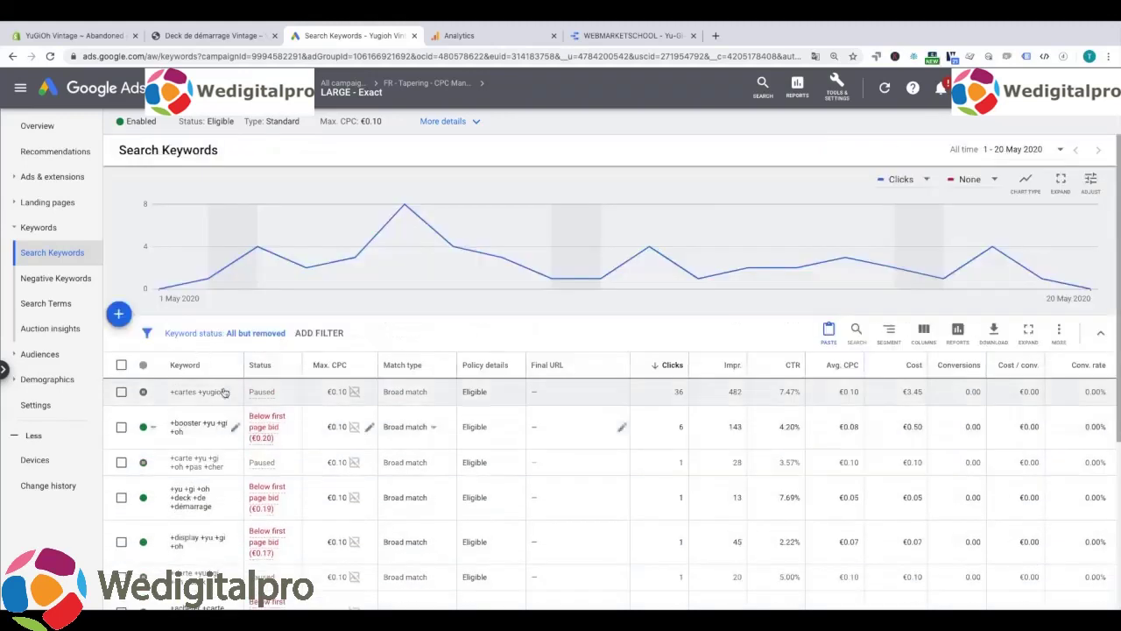
In the ad group's search terms, select "association jeu de cartes yugioh", "yu gi oh carte unité" and "magasin booster yu gi oh".
mouse_move(355, 86)
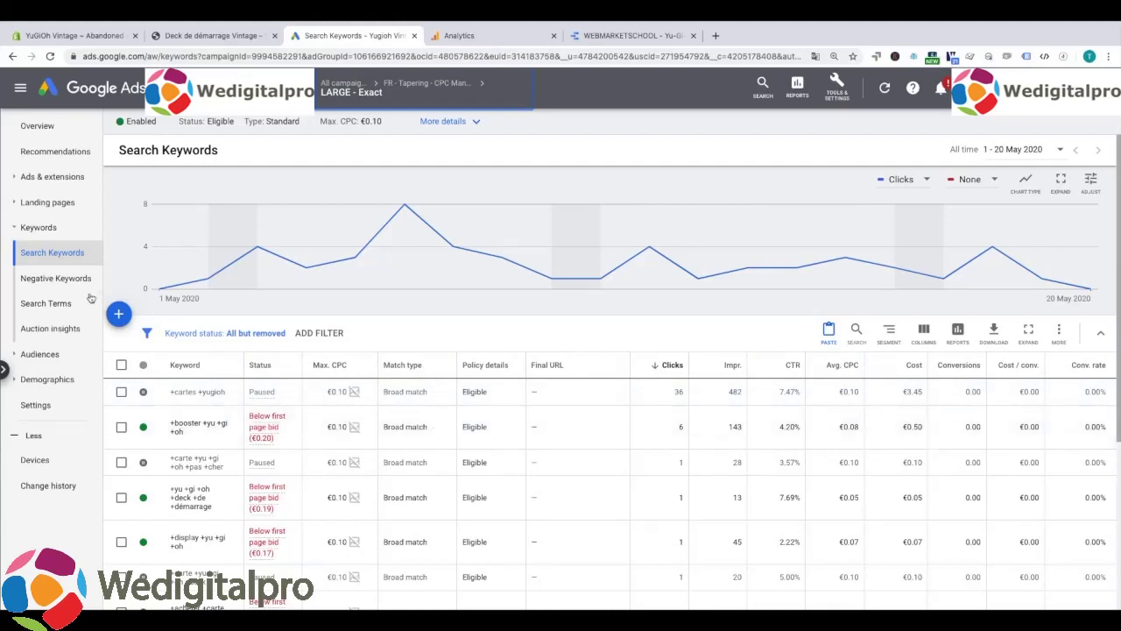
left_click(53, 304)
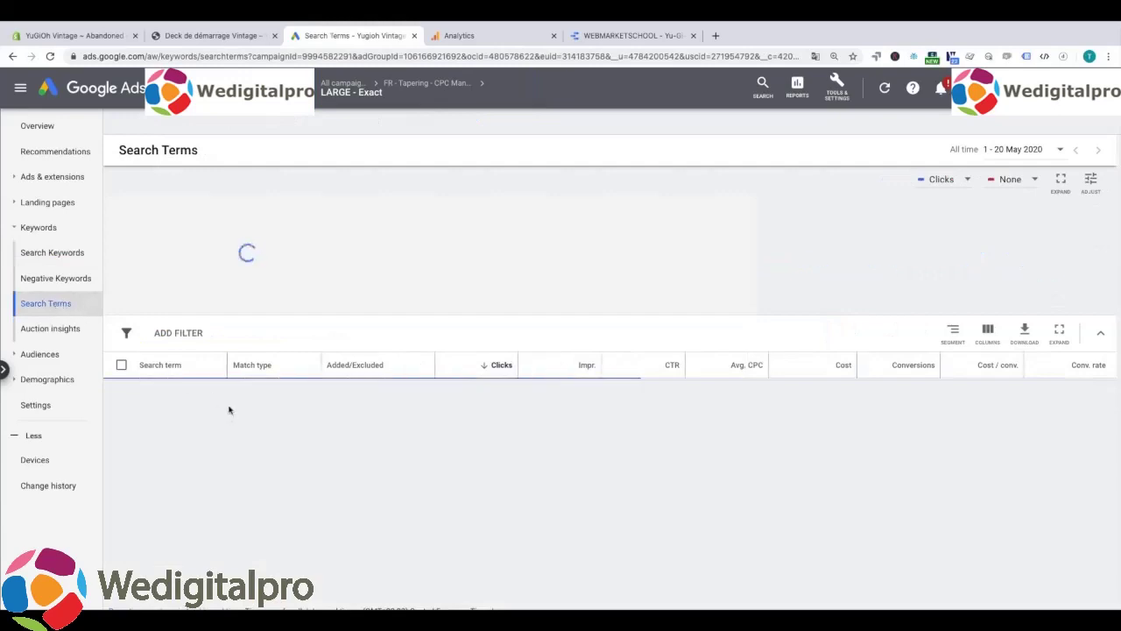
scroll(215, 426, "down", 3)
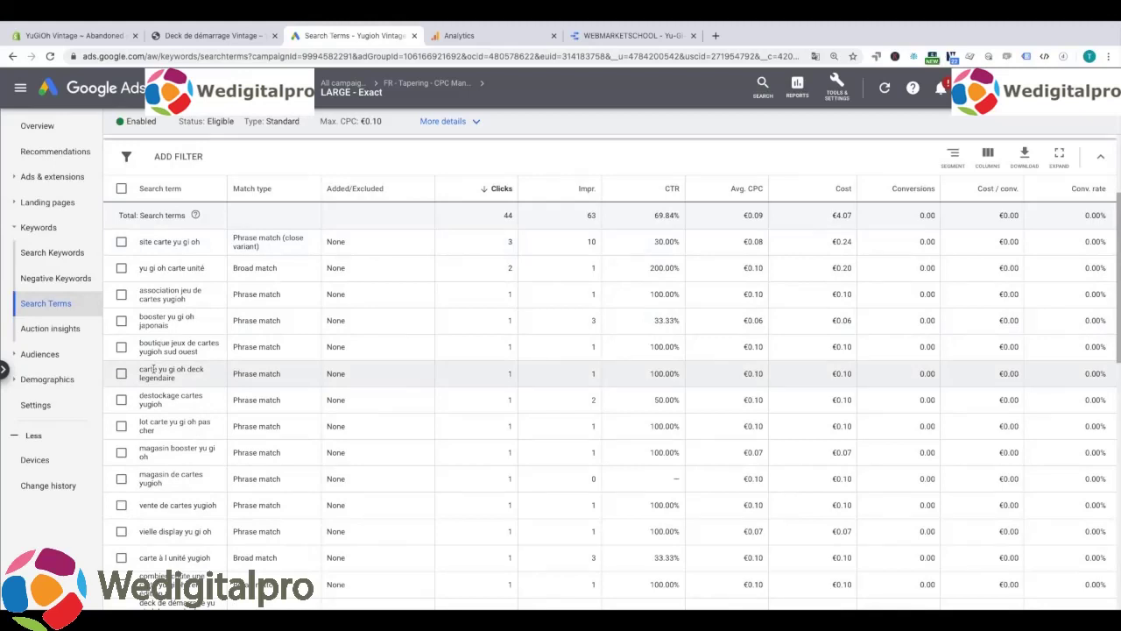
left_click(122, 294)
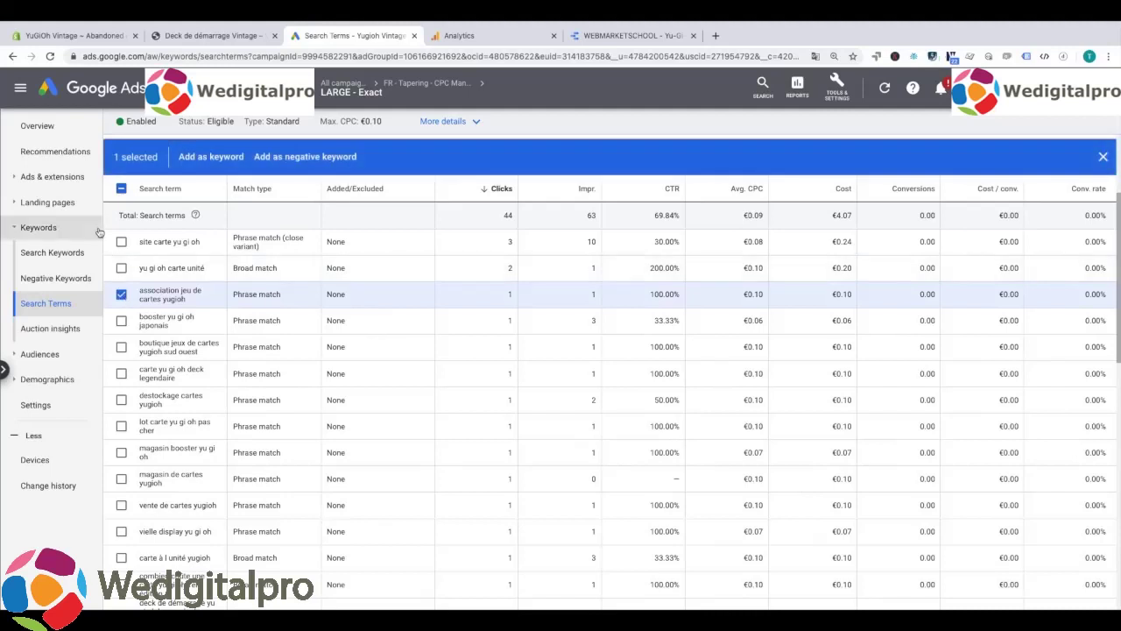
left_click(121, 268)
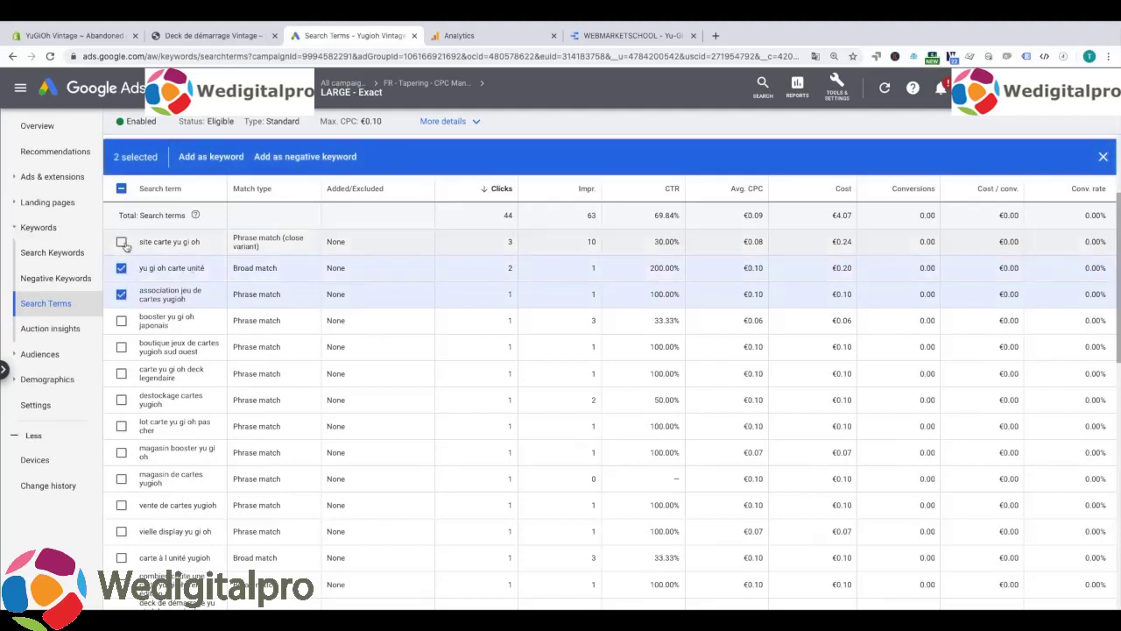
left_click(122, 453)
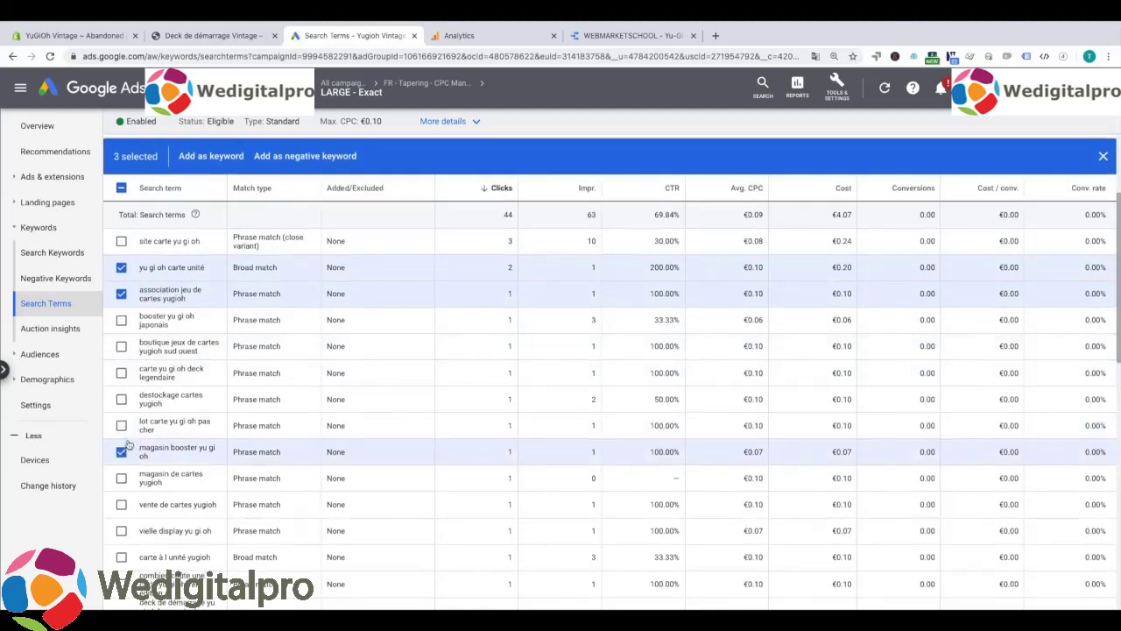
Add the search terms "ojama yu gi oh carte a l unité" and "toute les carte de yugi" to the selection.
scroll(122, 471, "down", 1)
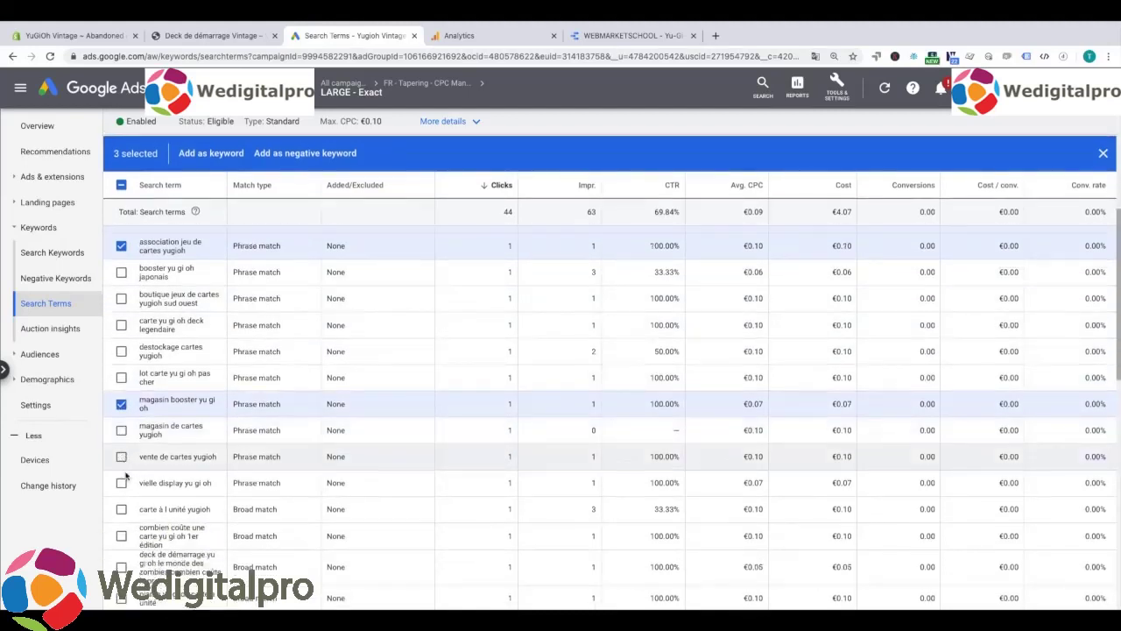
scroll(124, 465, "down", 1)
scroll(129, 490, "down", 1)
scroll(130, 495, "down", 1)
left_click(120, 479)
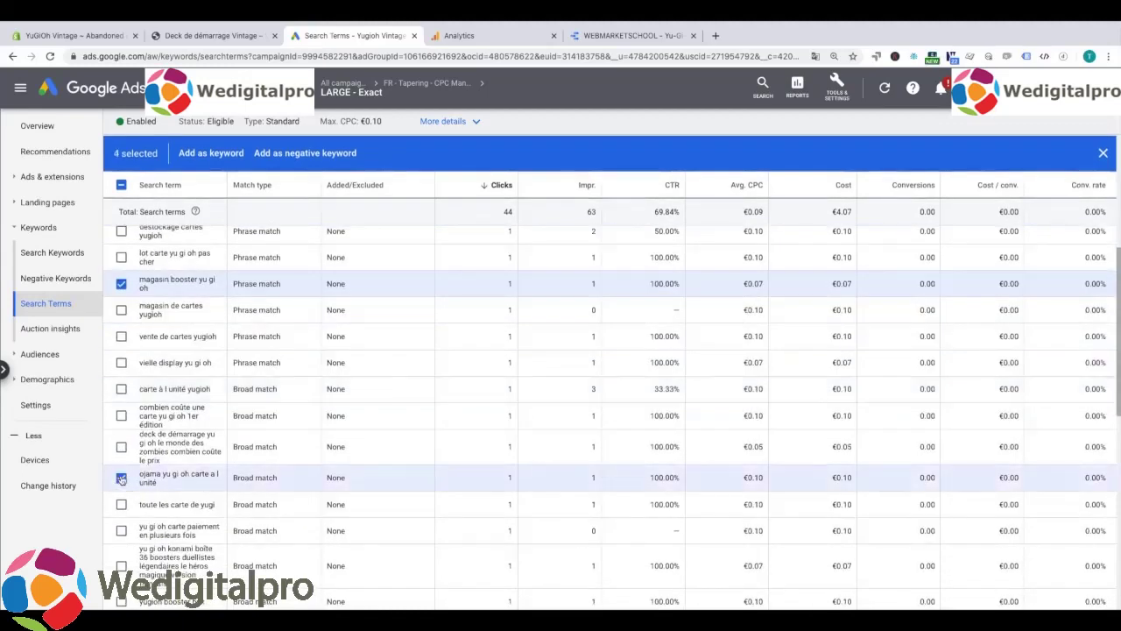
scroll(127, 481, "down", 1)
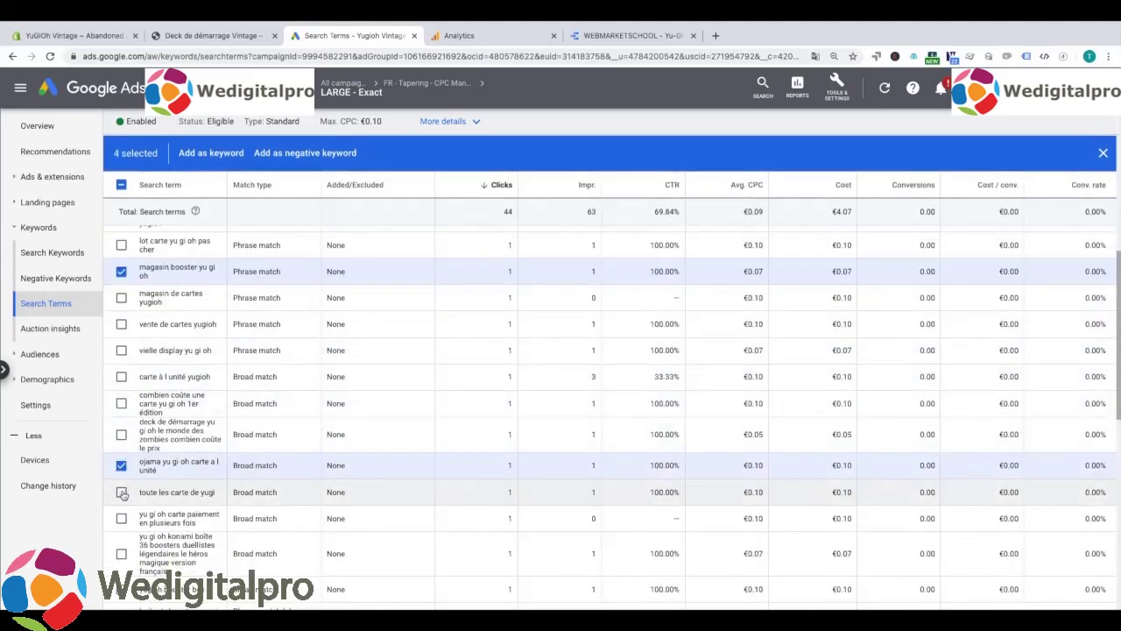
left_click(120, 493)
Also select the search terms "carte yu gi oh gratuite", "edition carte yu gi oh" and "news cartes yu gi oh".
scroll(127, 492, "down", 3)
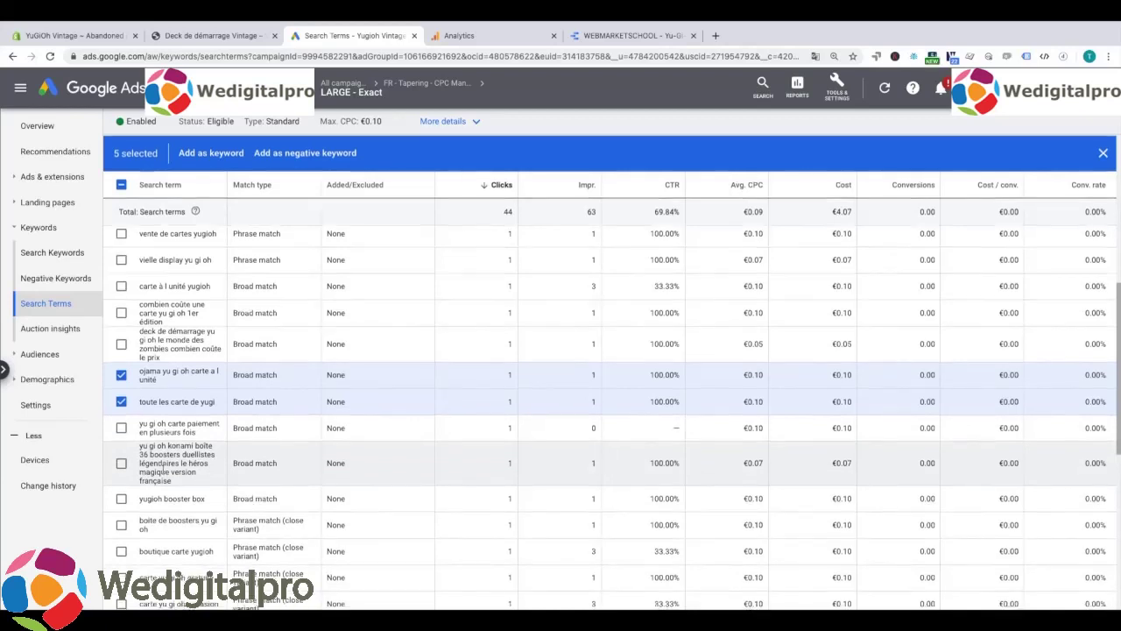
scroll(163, 473, "down", 2)
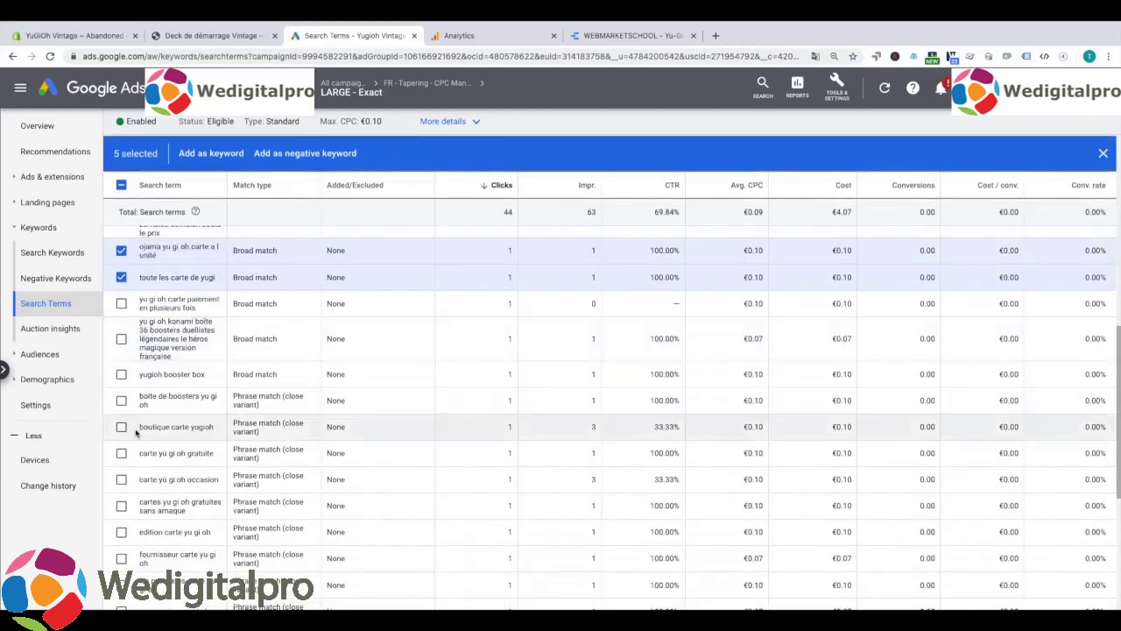
left_click(121, 453)
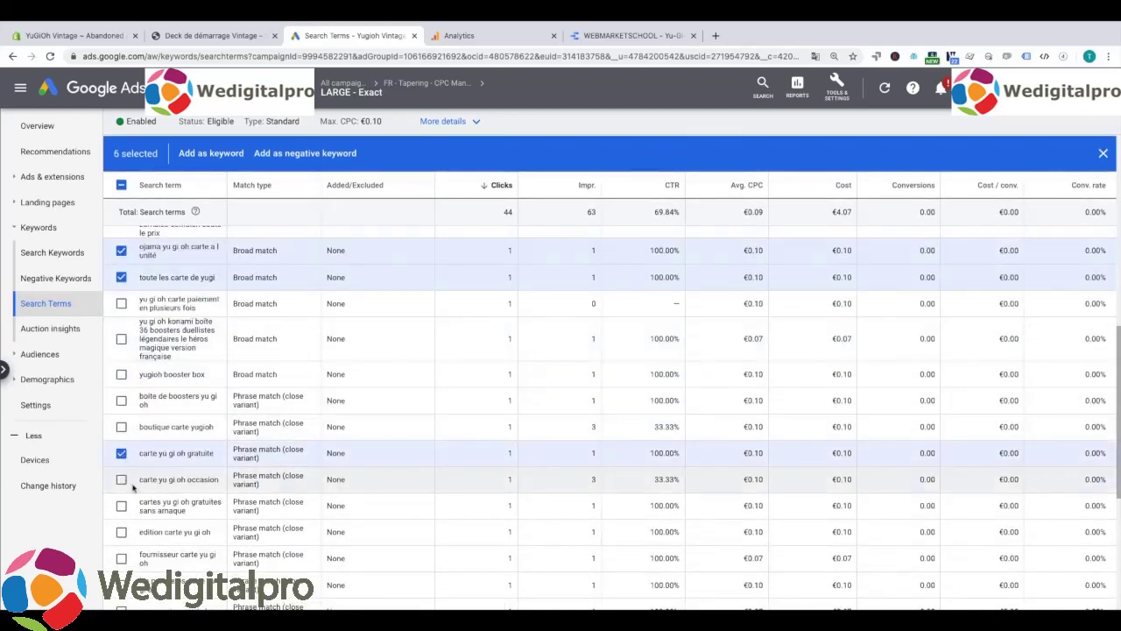
scroll(124, 506, "down", 1)
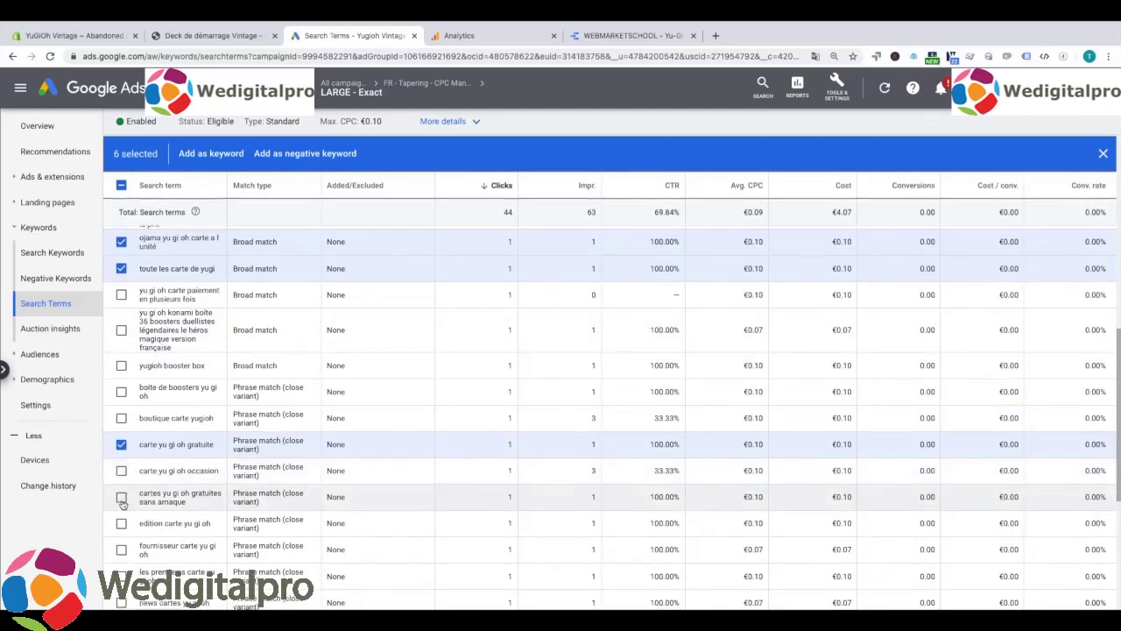
scroll(122, 496, "down", 1)
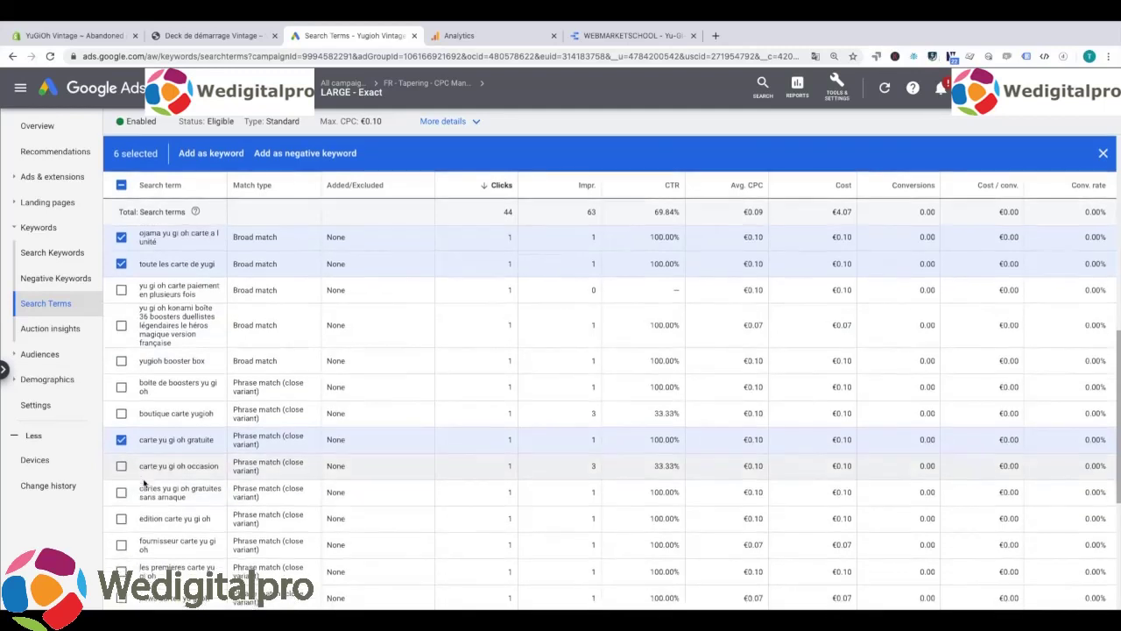
left_click(121, 519)
scroll(122, 523, "down", 1)
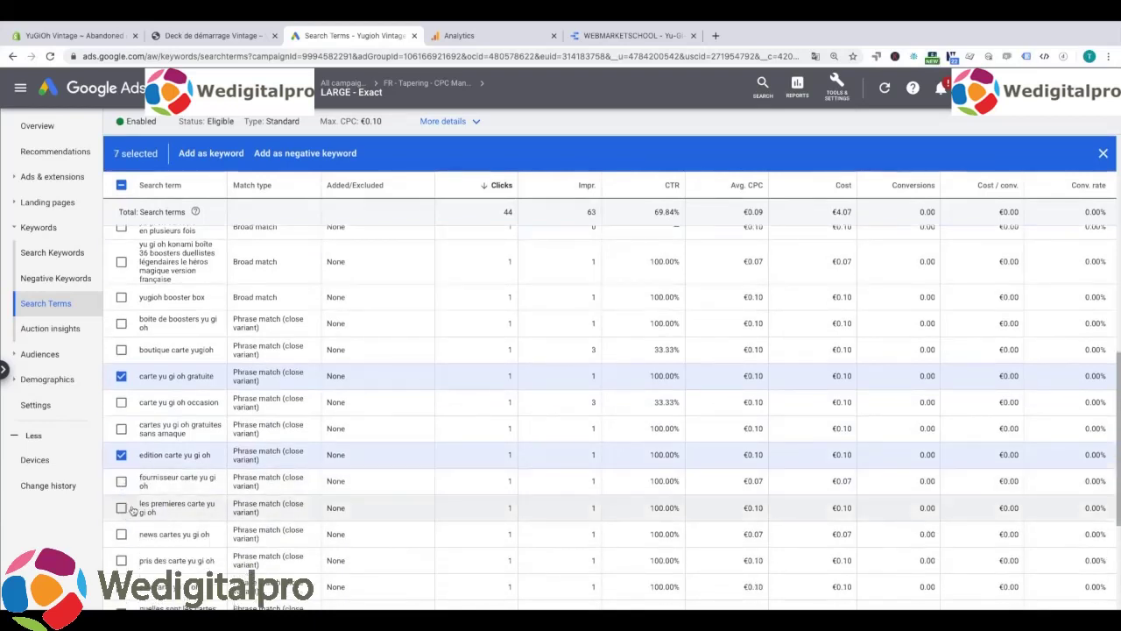
scroll(166, 502, "down", 1)
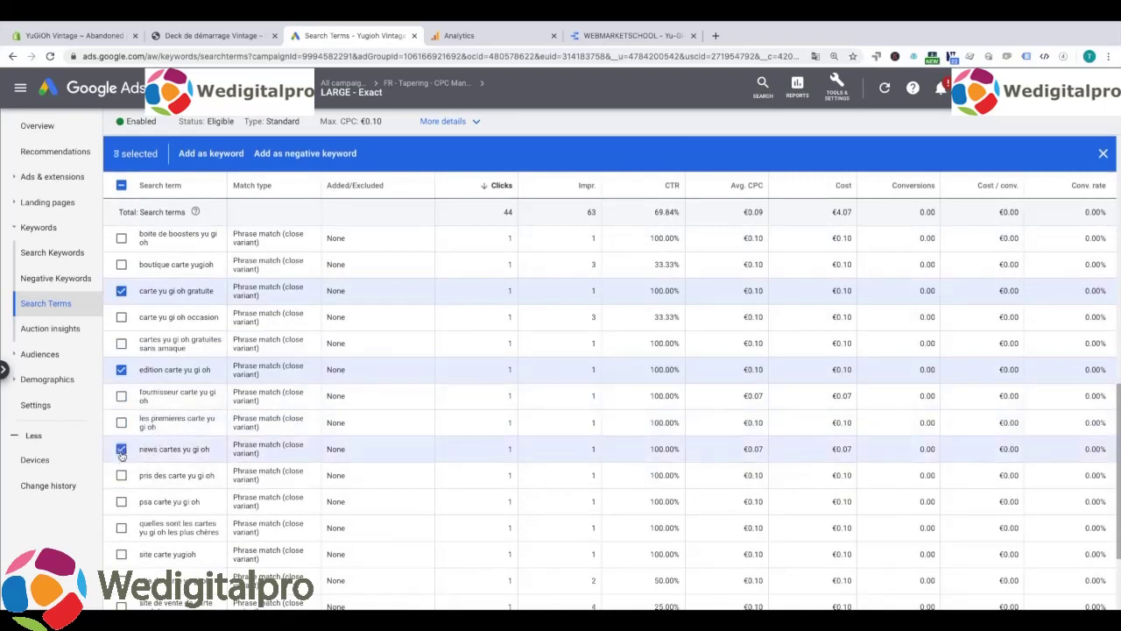
left_click(121, 448)
Extend the selection with "psa carte yu gi oh", "un magazine sur les cartes yu gi oh" and "valeur carte yu gi oh".
scroll(127, 460, "down", 1)
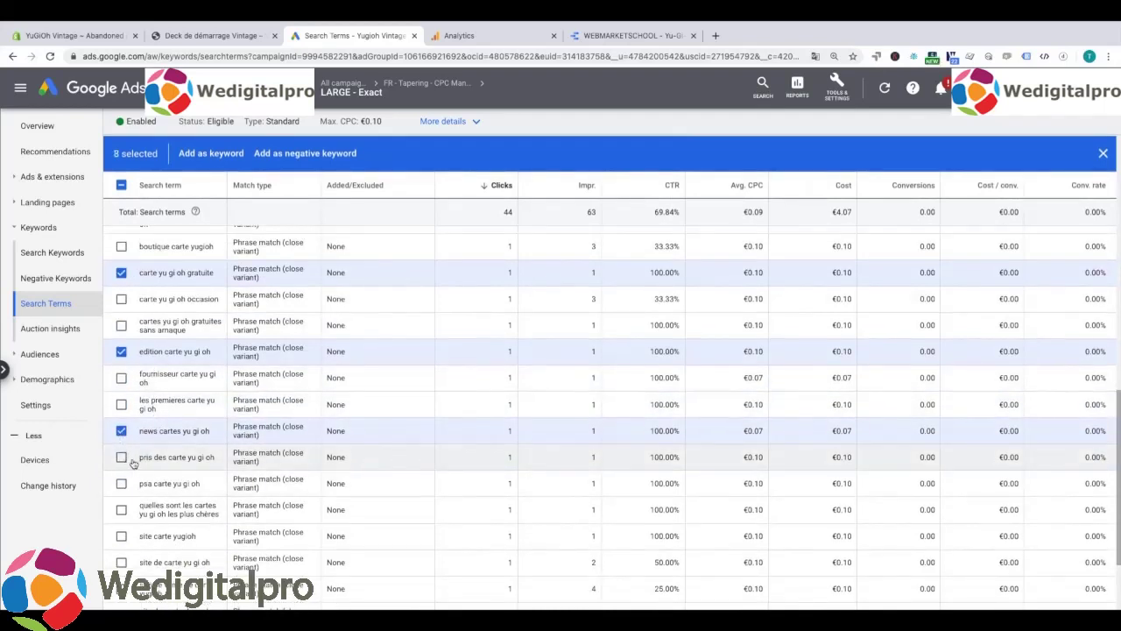
scroll(154, 497, "down", 2)
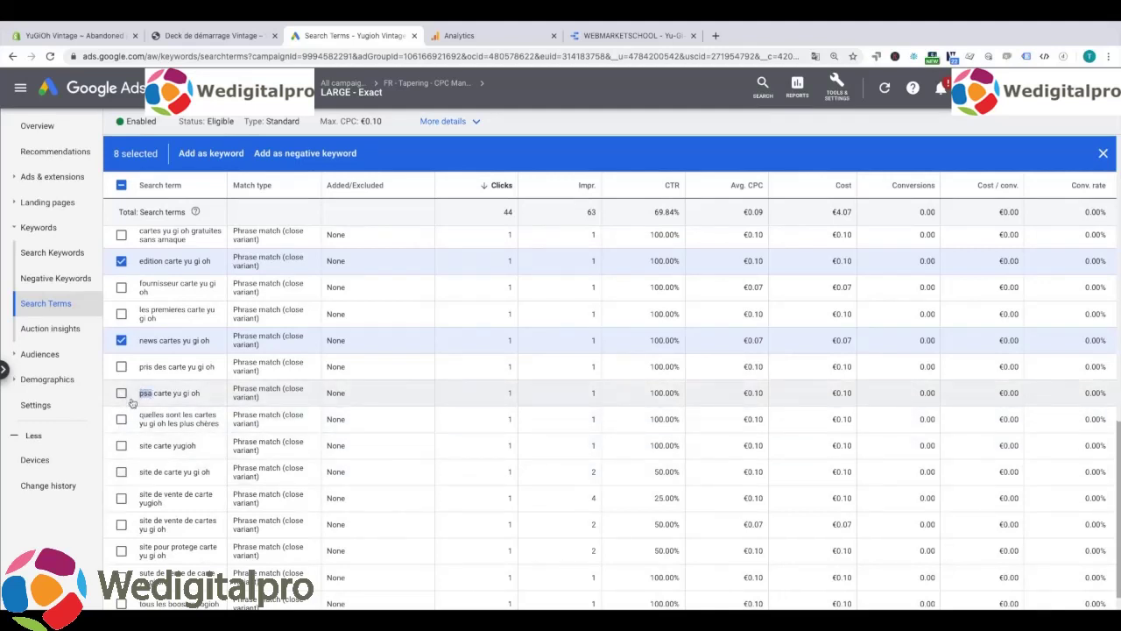
left_click(121, 393)
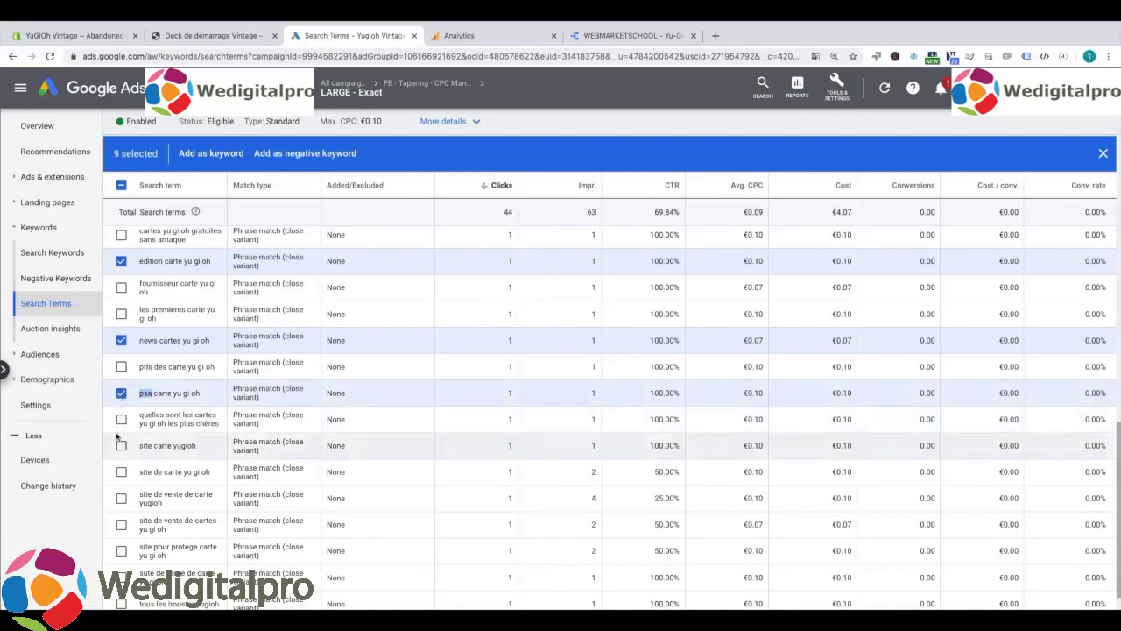
scroll(133, 444, "down", 1)
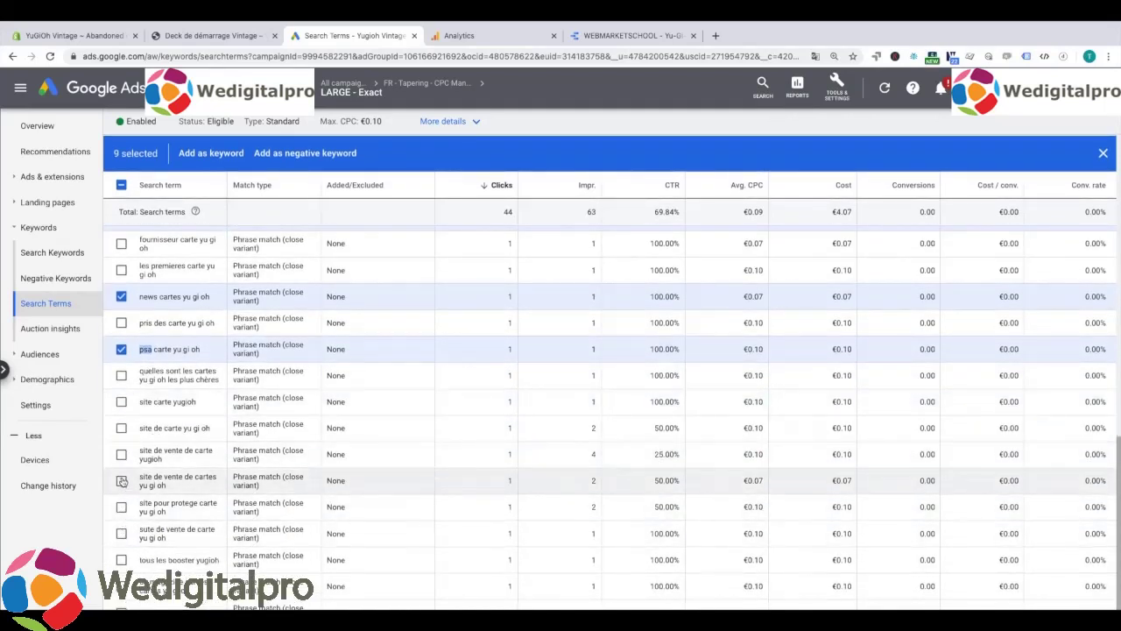
scroll(115, 487, "down", 1)
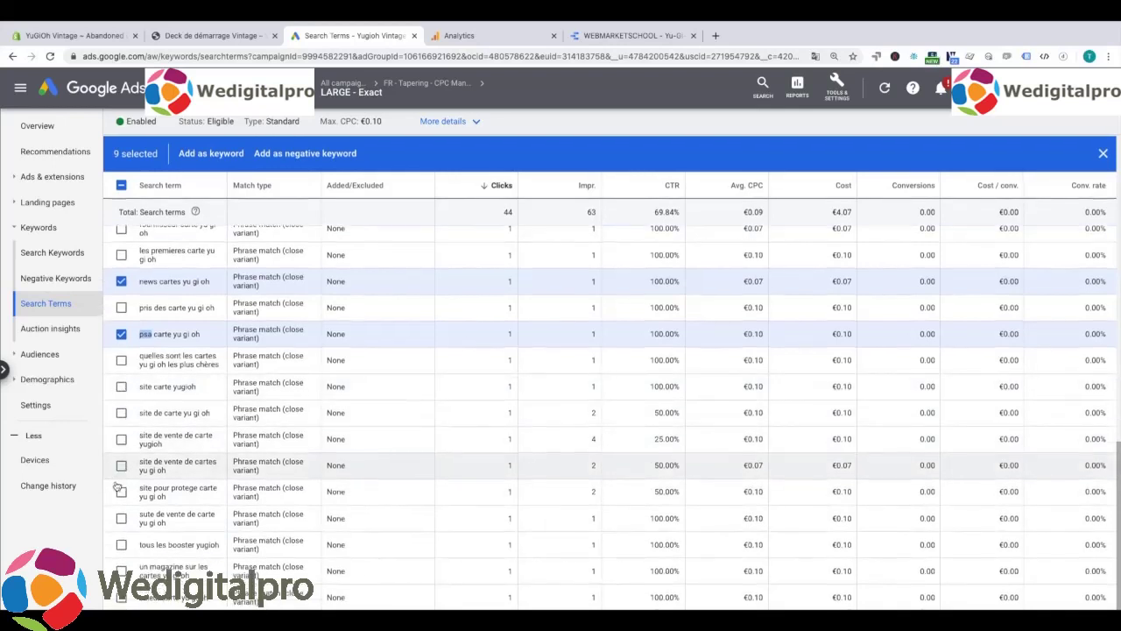
scroll(126, 533, "down", 2)
left_click(121, 517)
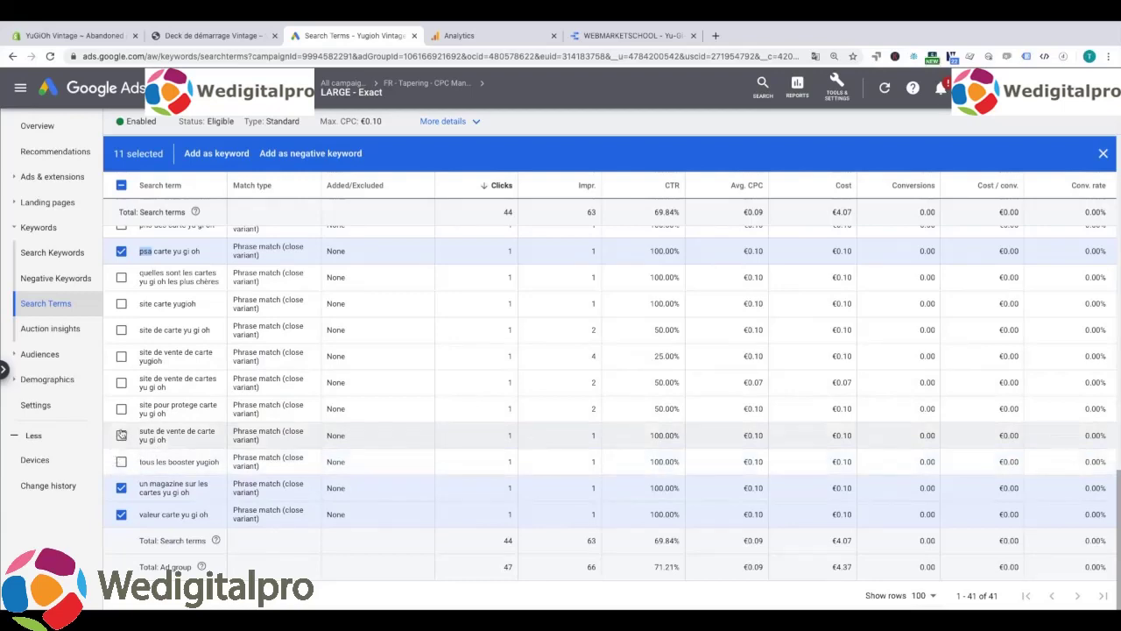
Start adding the selected search terms as negative keywords, with the negative keyword list "a exclure" as their destination.
scroll(122, 435, "up", 5)
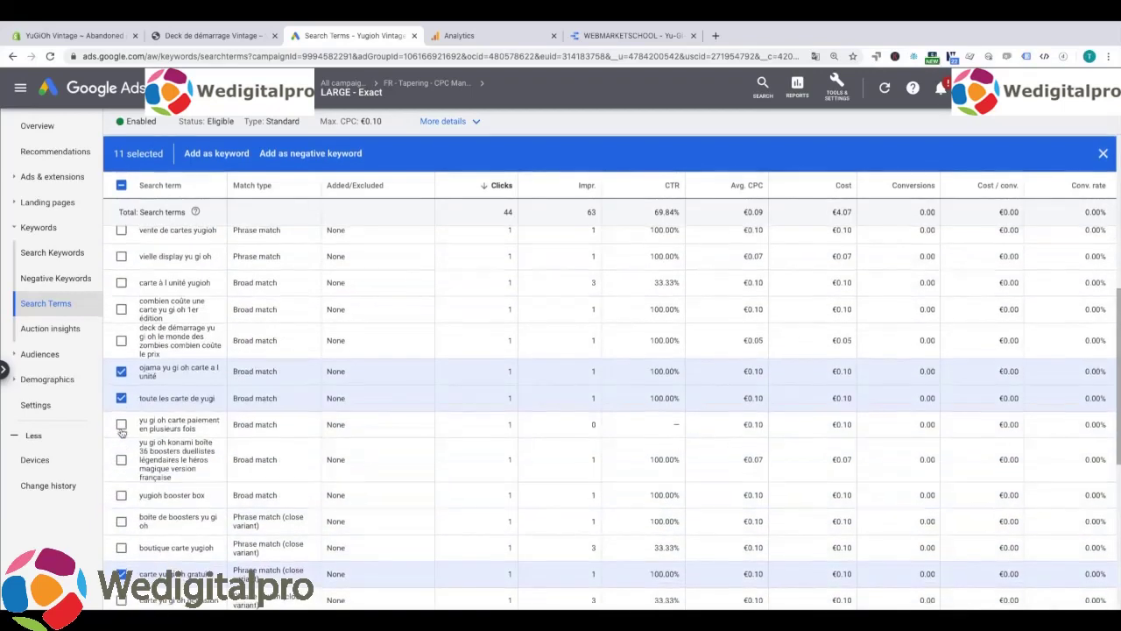
scroll(122, 429, "up", 5)
left_click(121, 496)
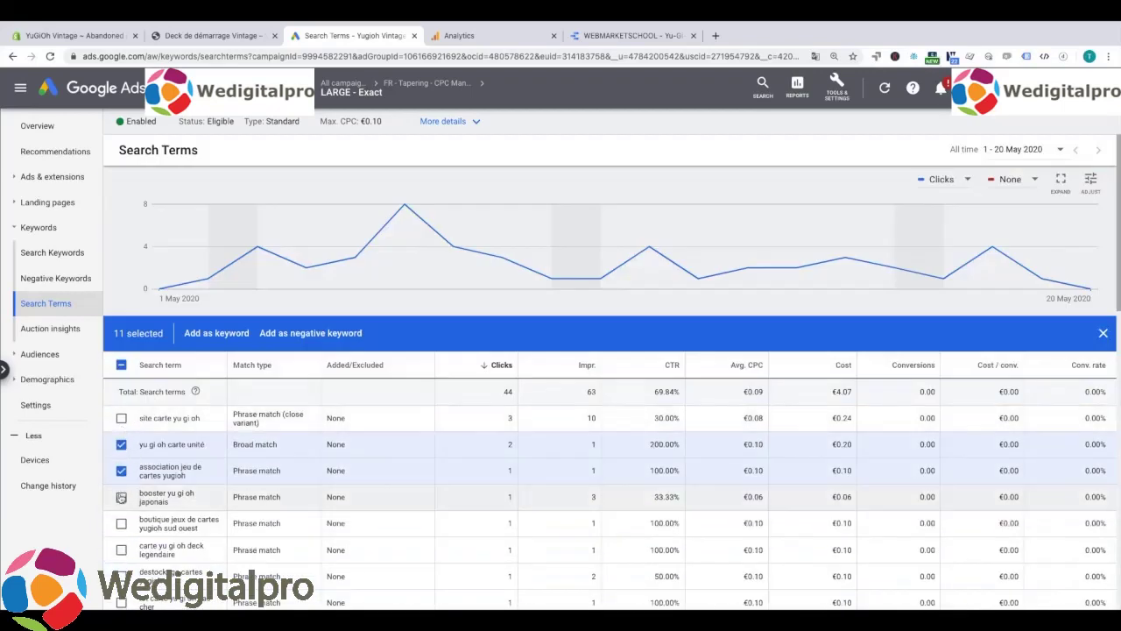
scroll(121, 496, "down", 5)
left_click(280, 152)
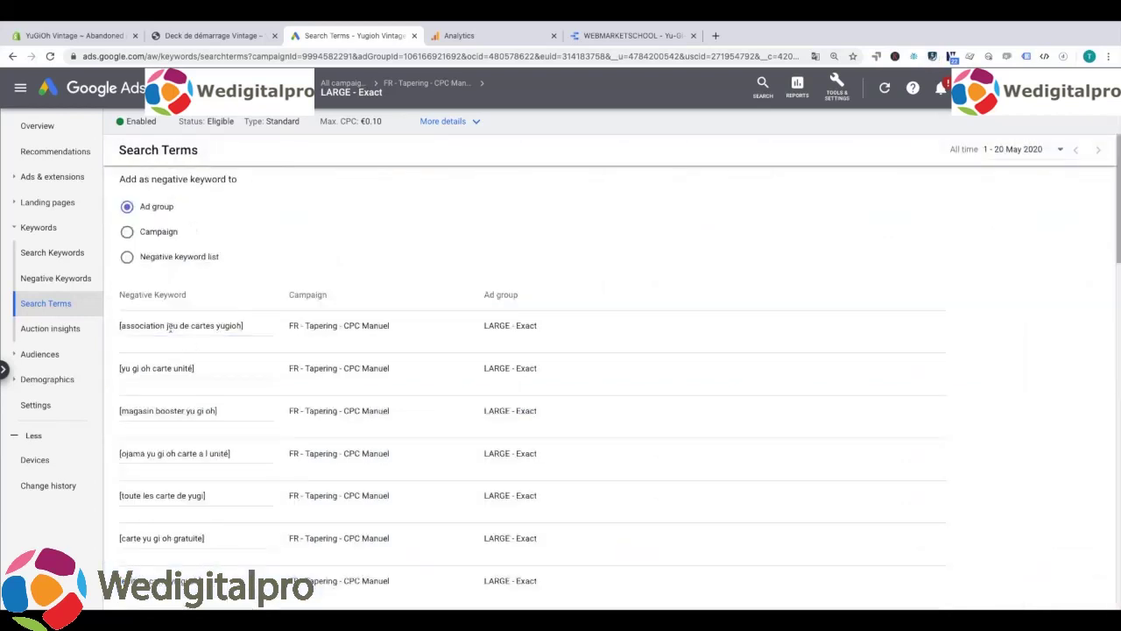
left_click(170, 325)
key("ctrl+a")
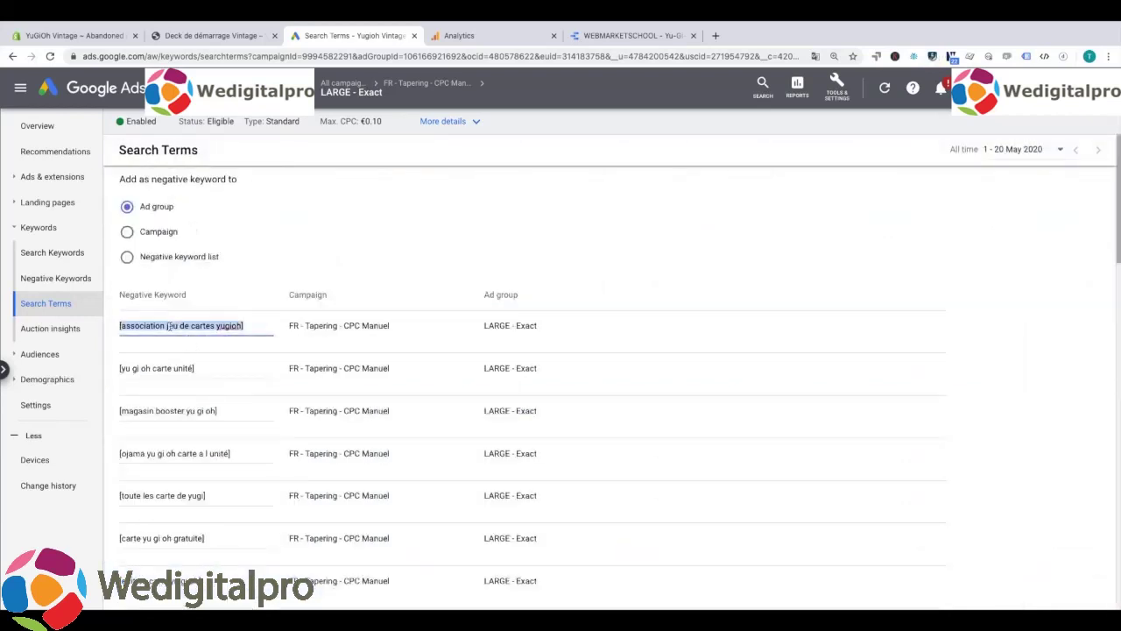
left_click(126, 257)
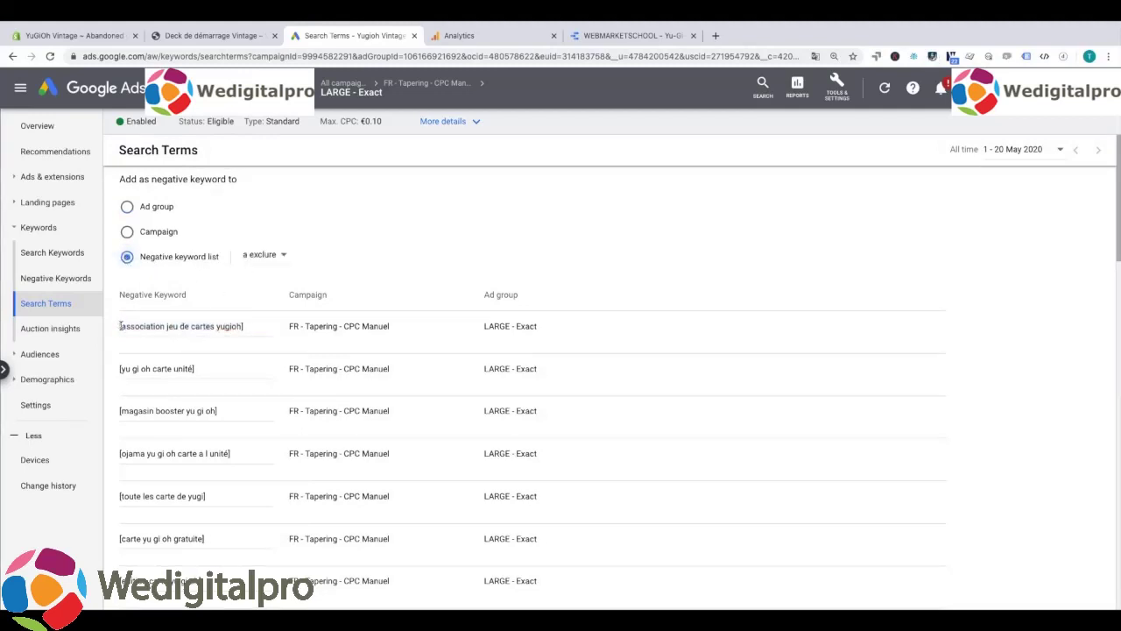
Replace the negative keyword "[association jeu de cartes yugioh]" with the broader single word "association".
left_click_drag(128, 326, 244, 326)
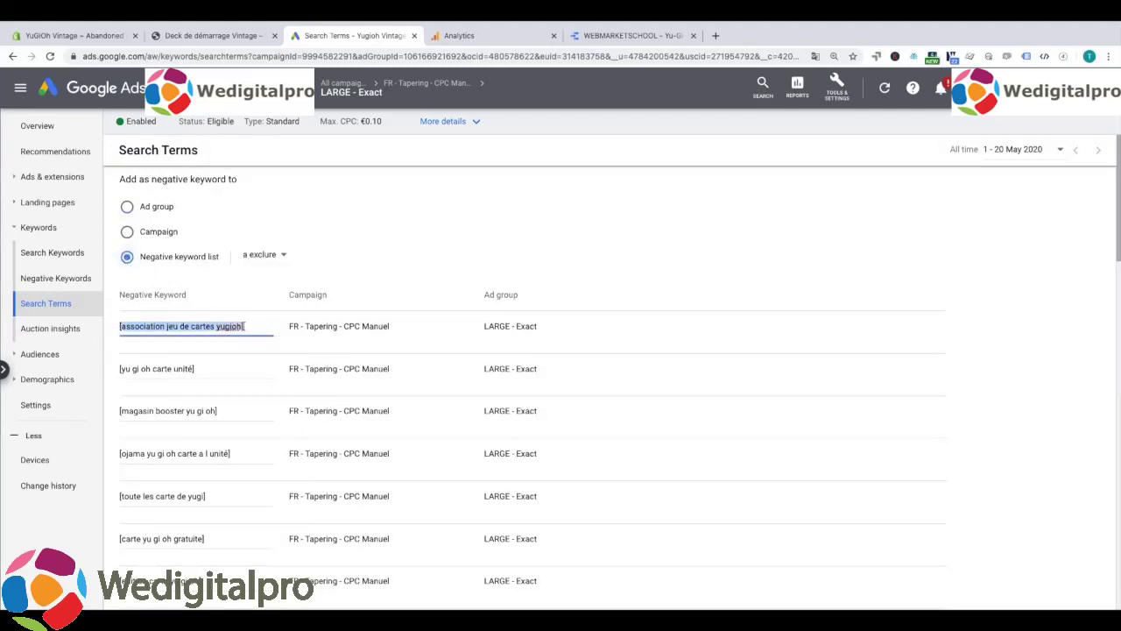
triple_click(142, 326)
left_click(237, 329)
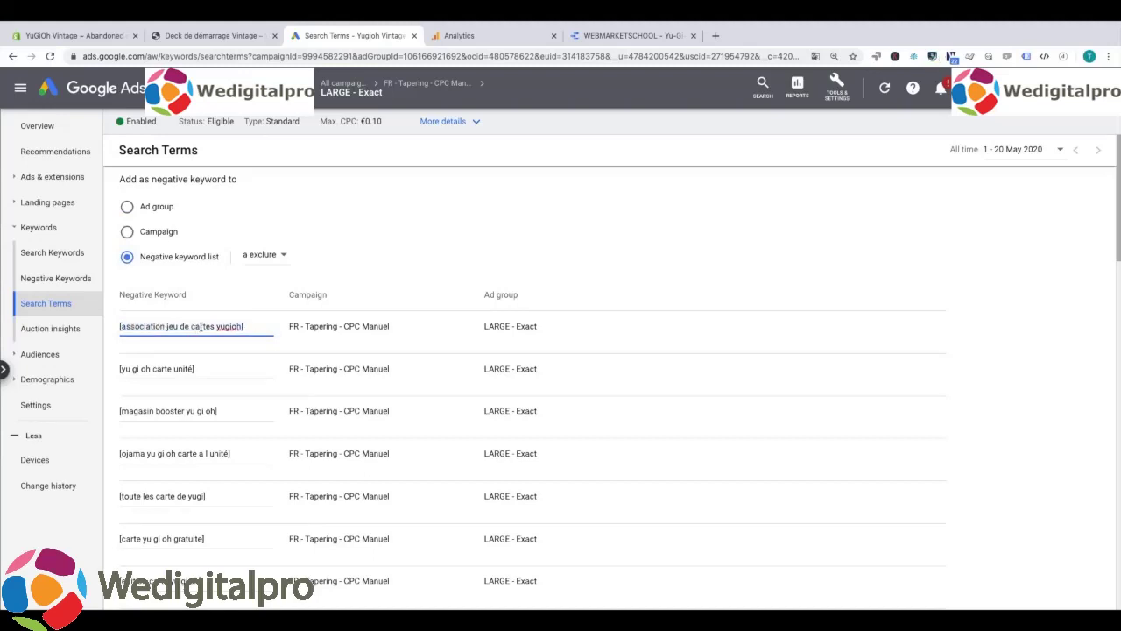
triple_click(201, 325)
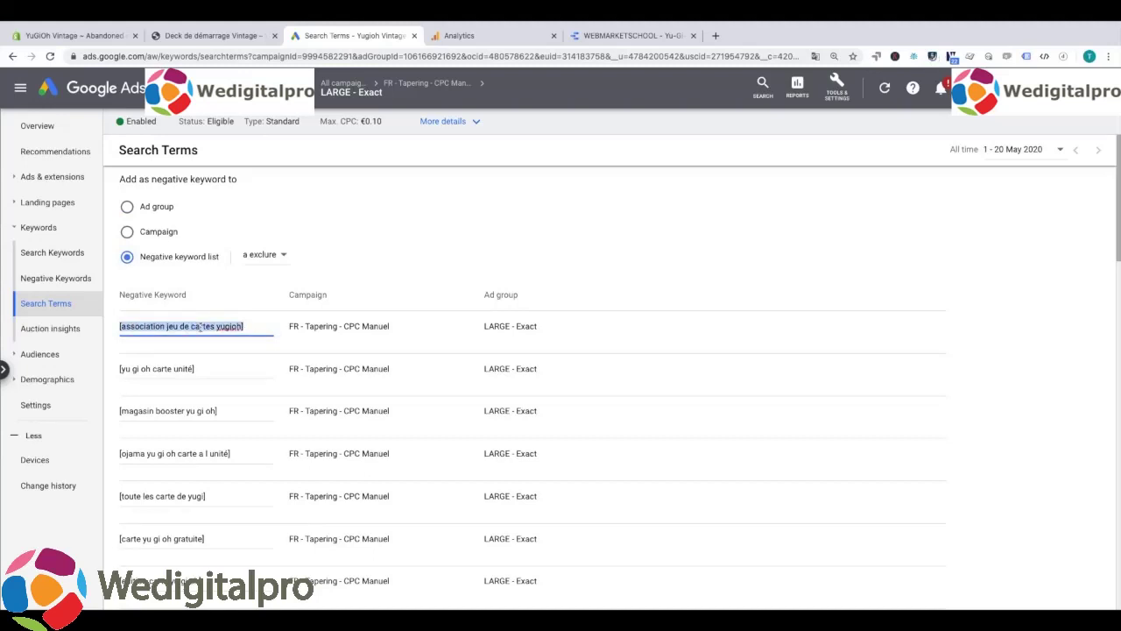
type("association")
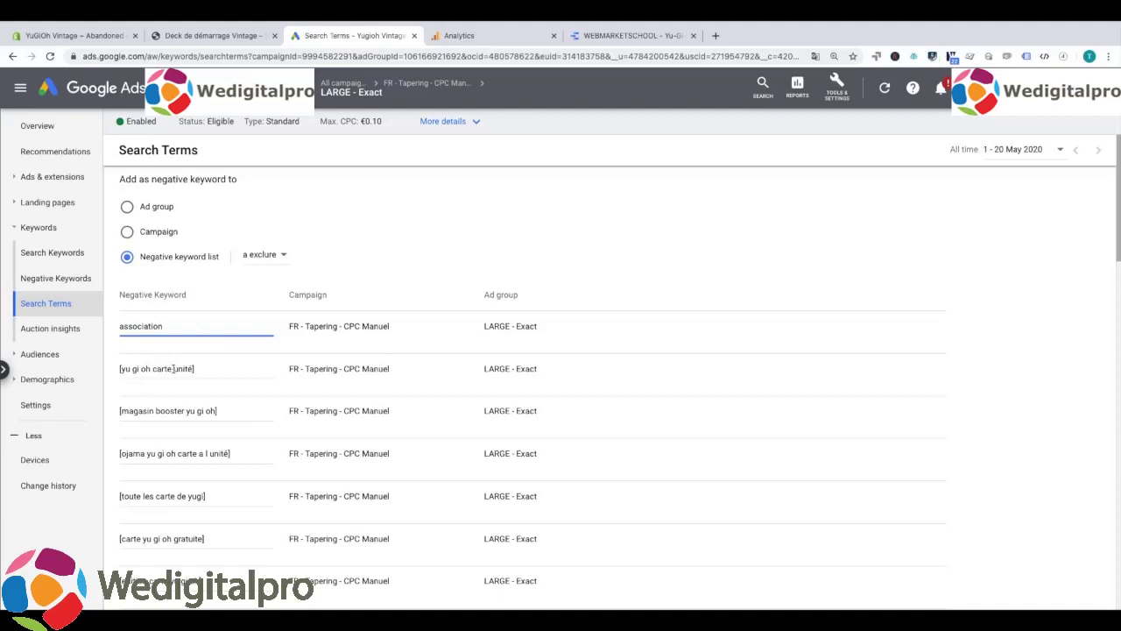
Shorten the negative keyword "[yu gi oh carte unité]" to "unité" and "[magasin booster yu gi oh]" to "magasin", without brackets.
left_click_drag(172, 368, 106, 370)
key("BackSpace")
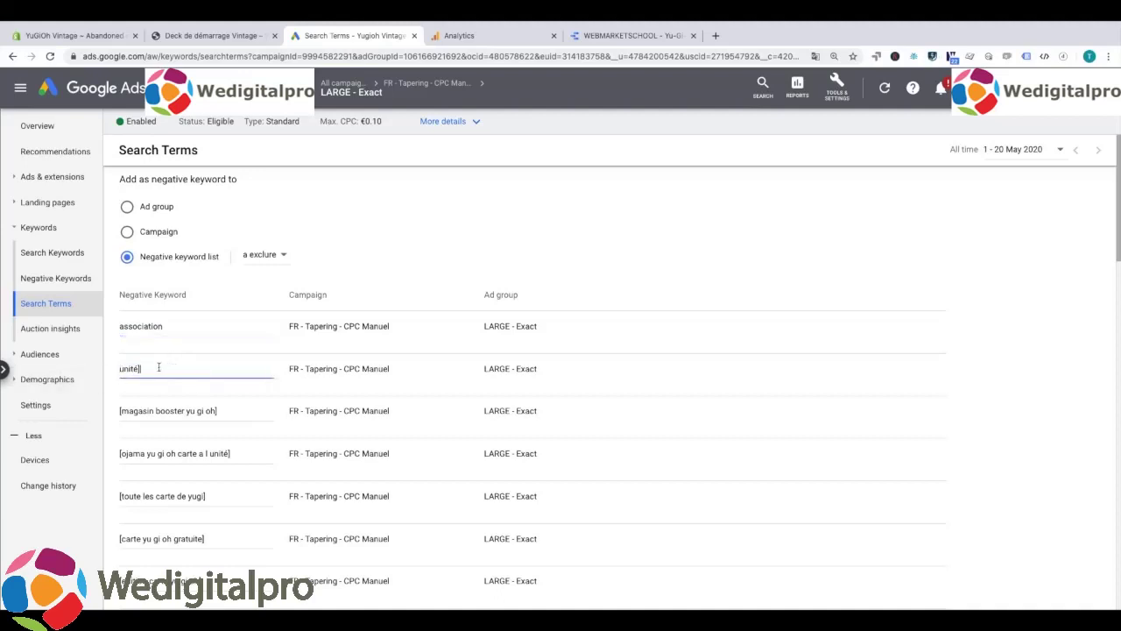
left_click_drag(156, 410, 232, 410)
key("BackSpace")
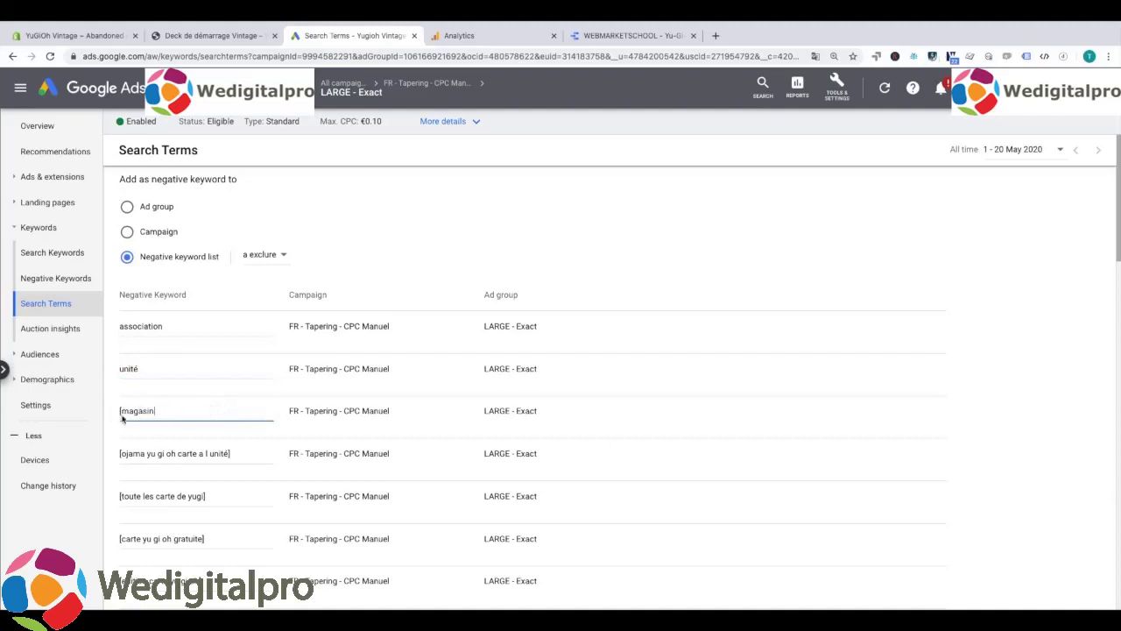
left_click(123, 410)
key("BackSpace")
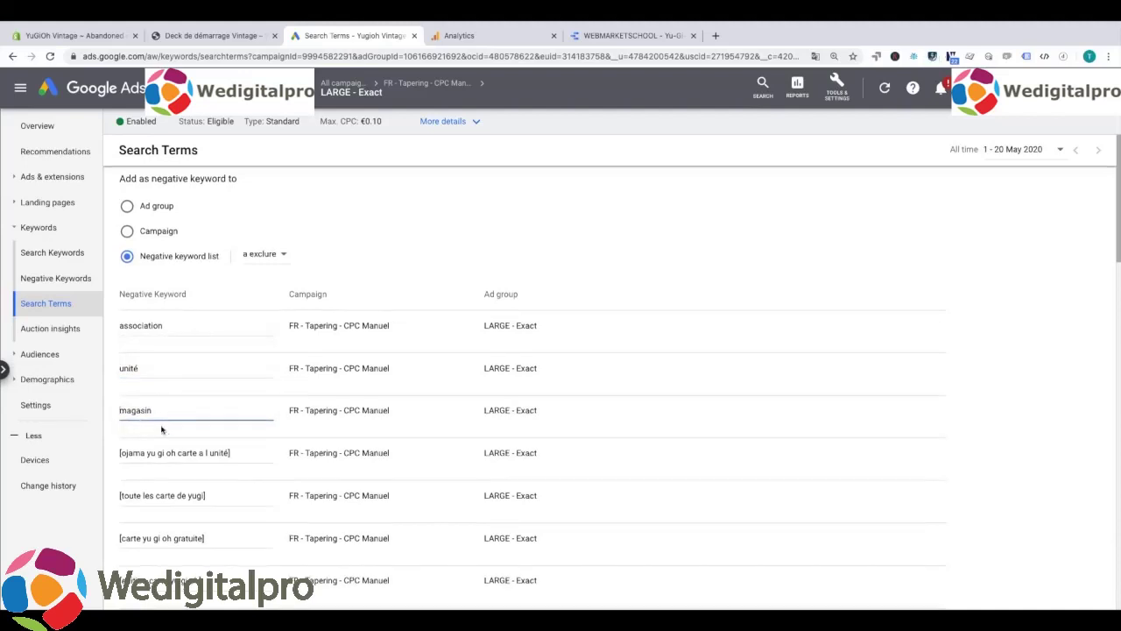
Shorten the negative keyword "[ojama yu gi oh carte a l unité]" to "ojama" and save the exclusions.
left_click_drag(147, 452, 230, 452)
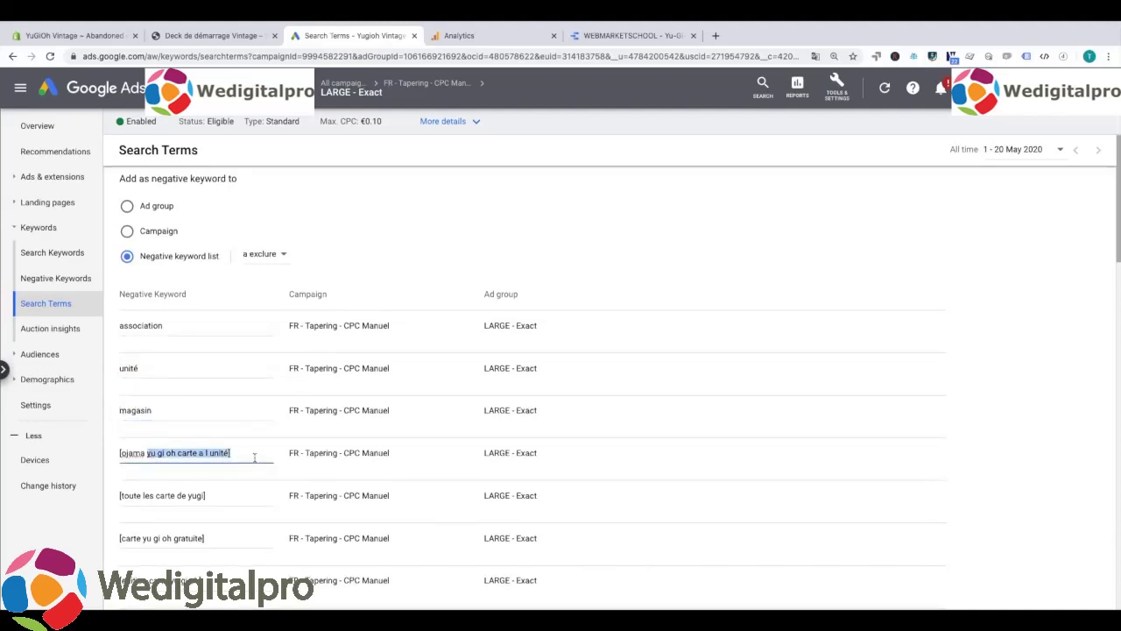
key("BackSpace")
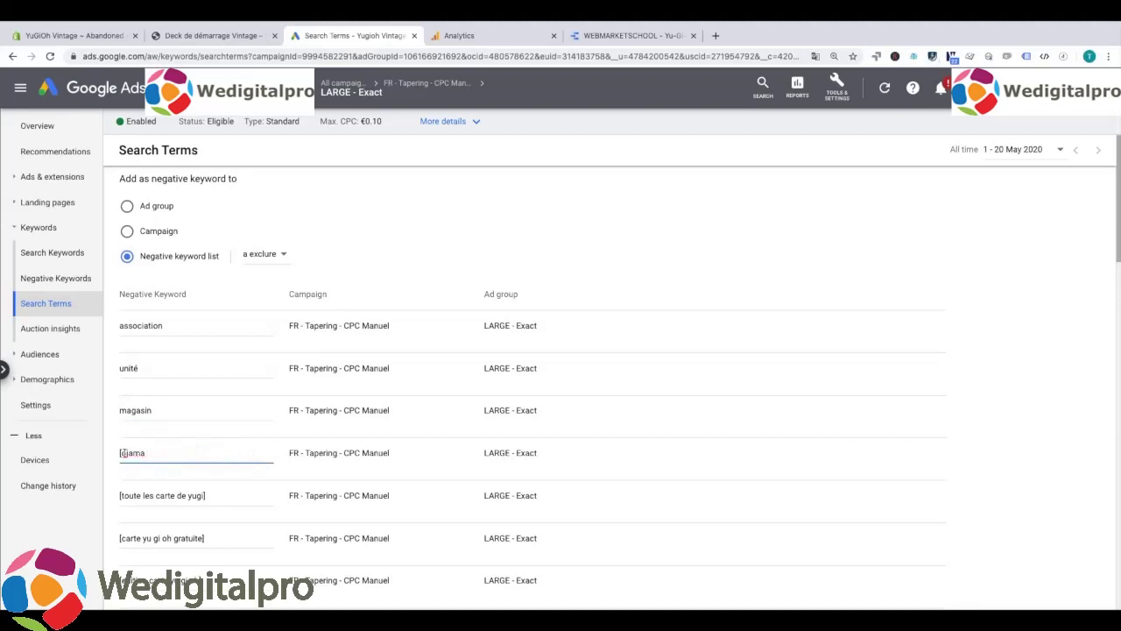
left_click(121, 452)
key("BackSpace")
scroll(175, 442, "down", 5)
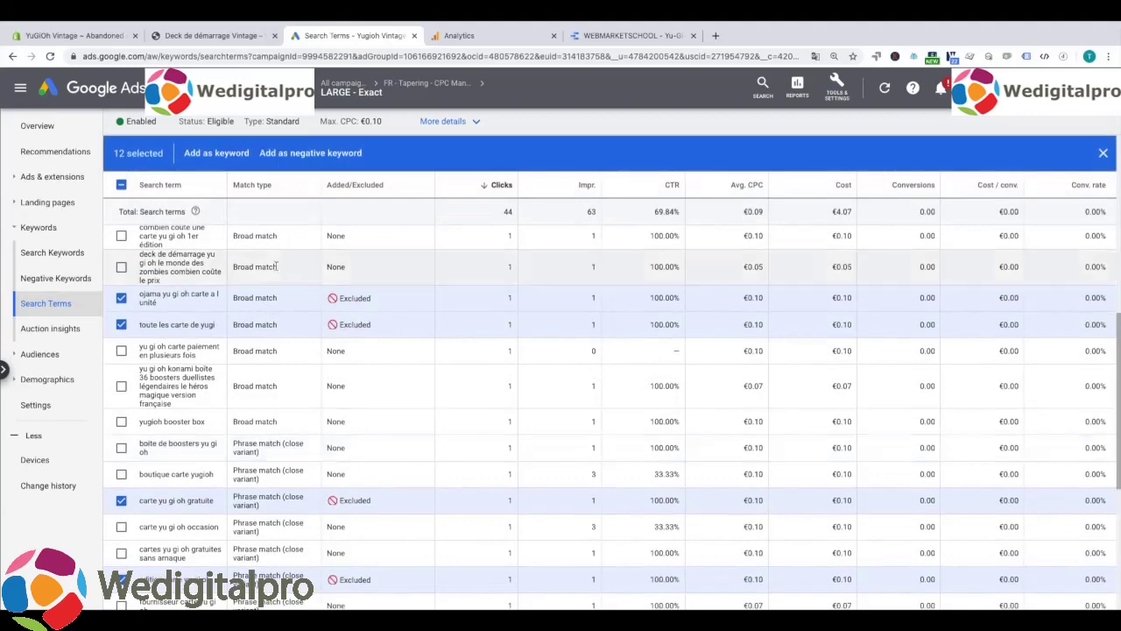
Return to the all-campaigns overview, switch to Google Analytics and review the Google Ads Keywords report.
left_click(337, 87)
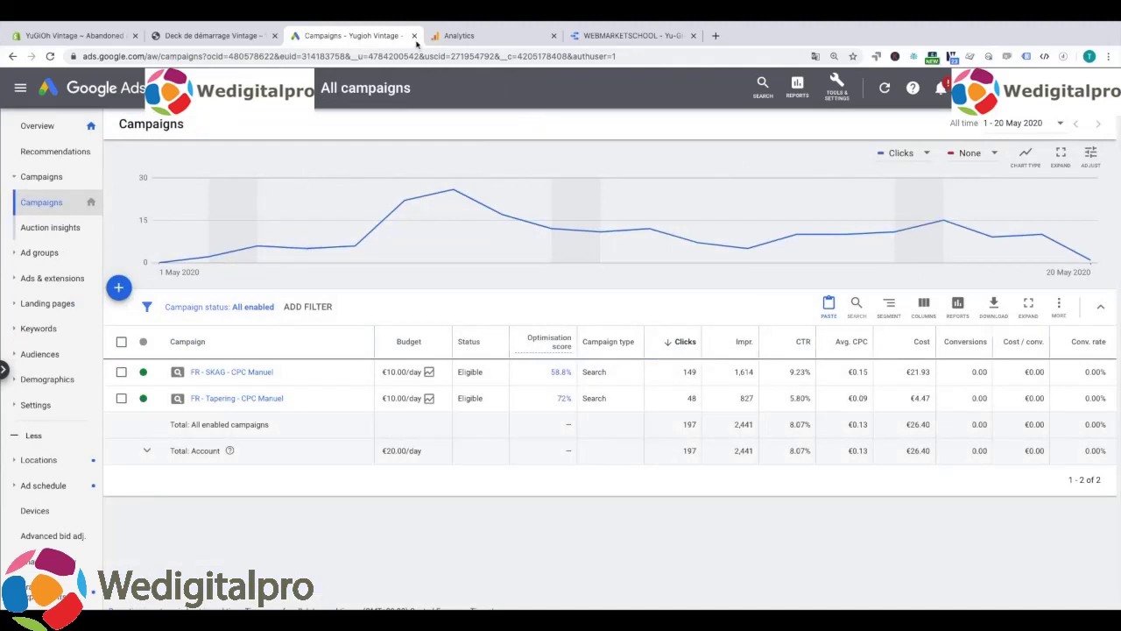
left_click(465, 36)
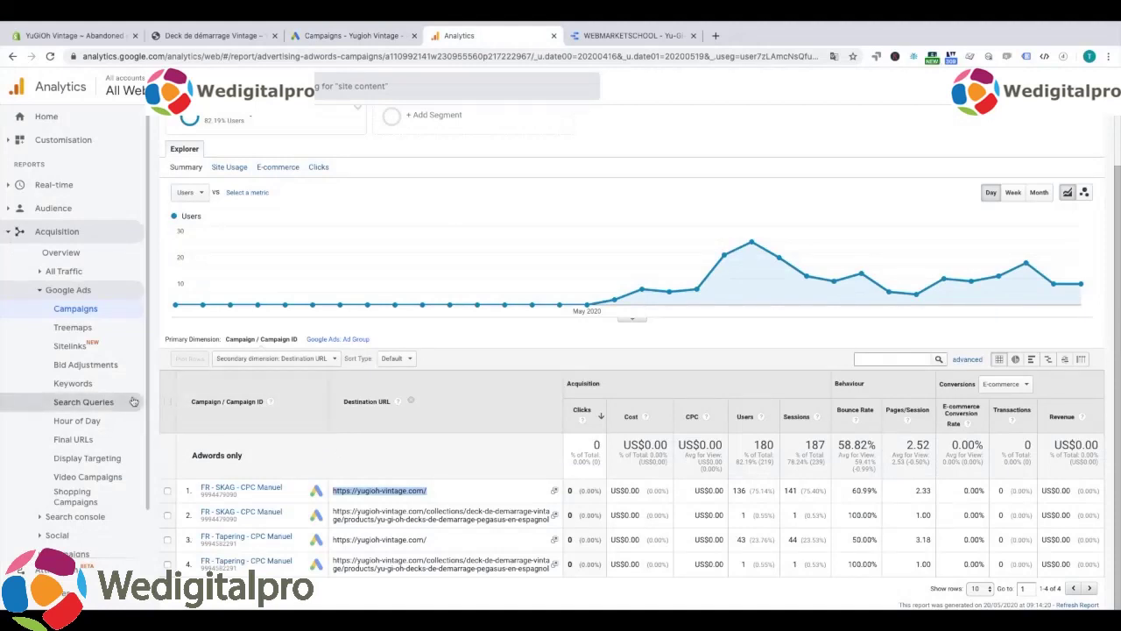
left_click(85, 390)
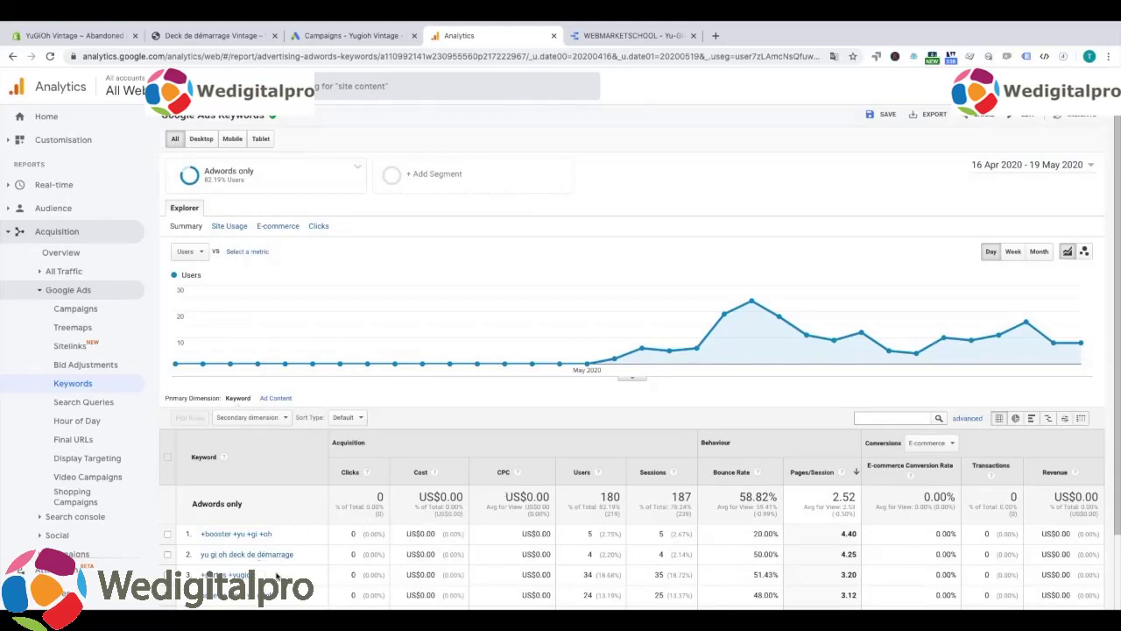
scroll(257, 585, "down", 2)
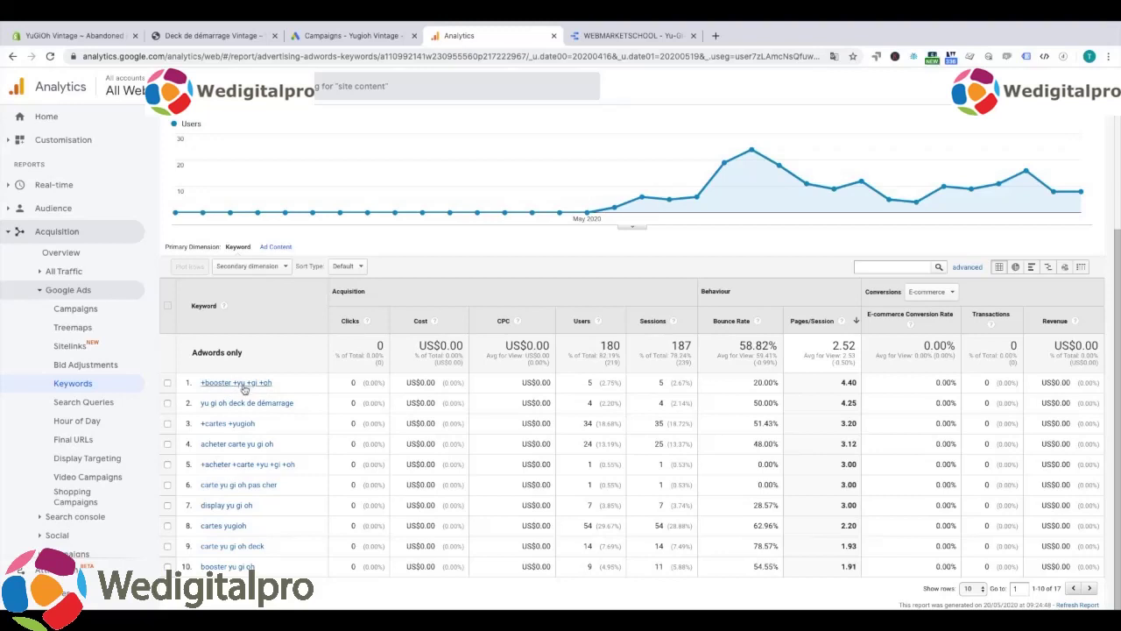
Back in Google Ads, open the LARGE - Exact ad group of FR - Tapering - CPC Manuel and show only enabled keywords.
left_click(349, 36)
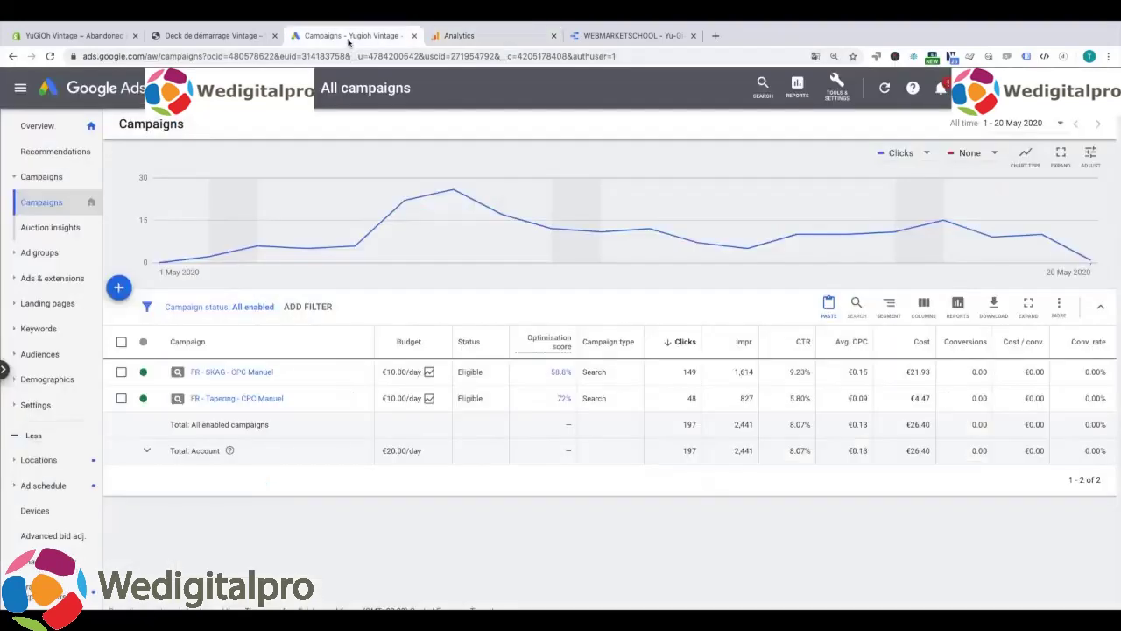
left_click(229, 402)
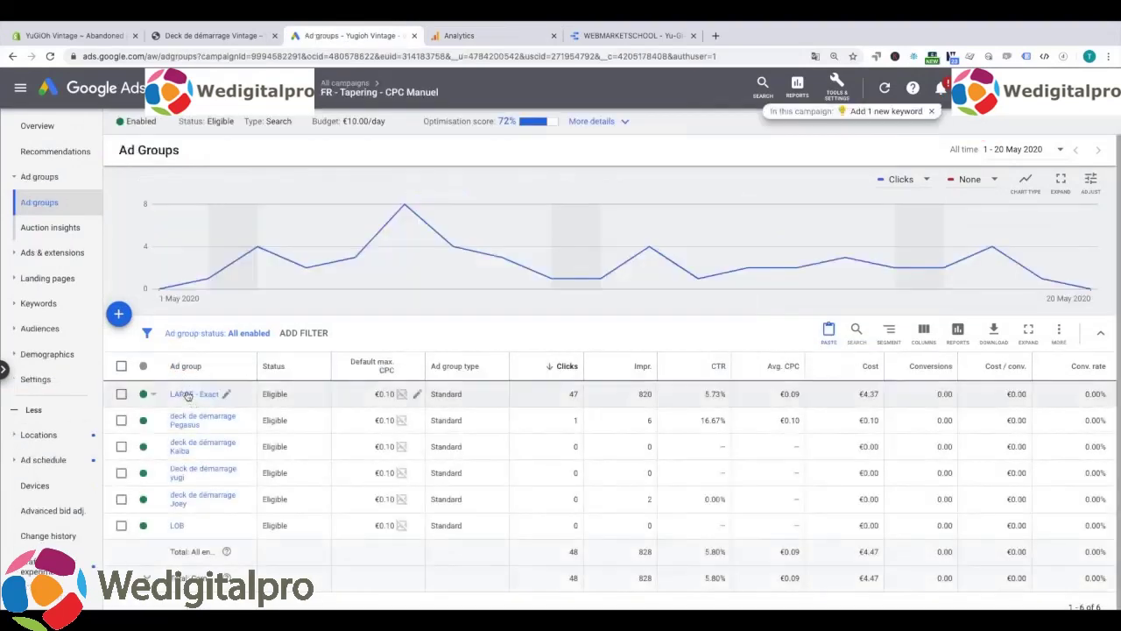
left_click(190, 394)
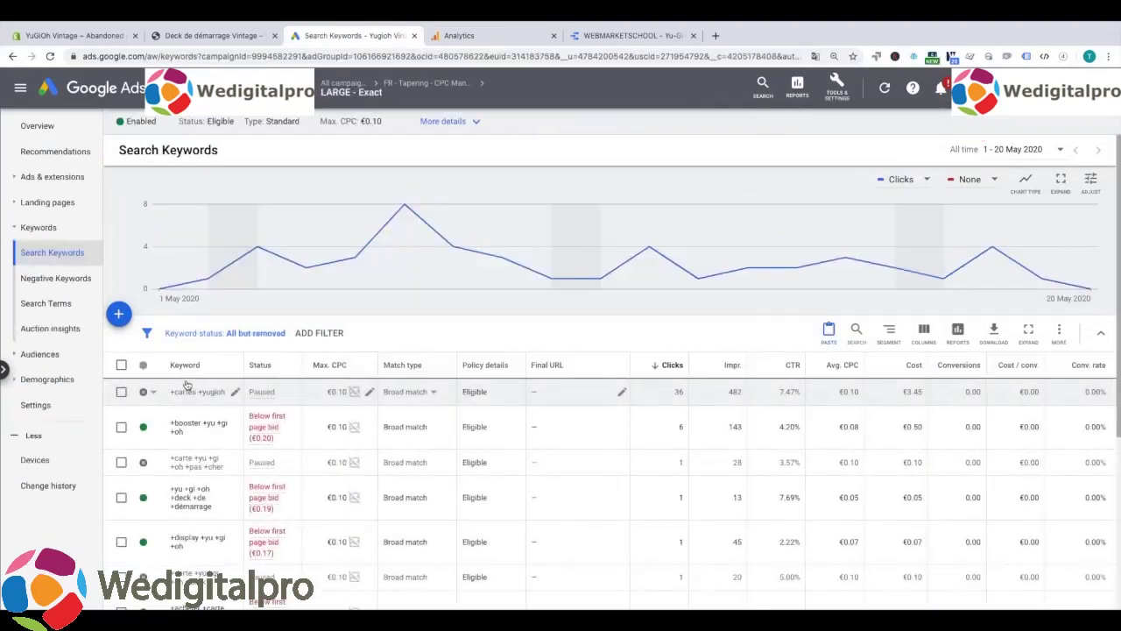
left_click(206, 335)
left_click(189, 394)
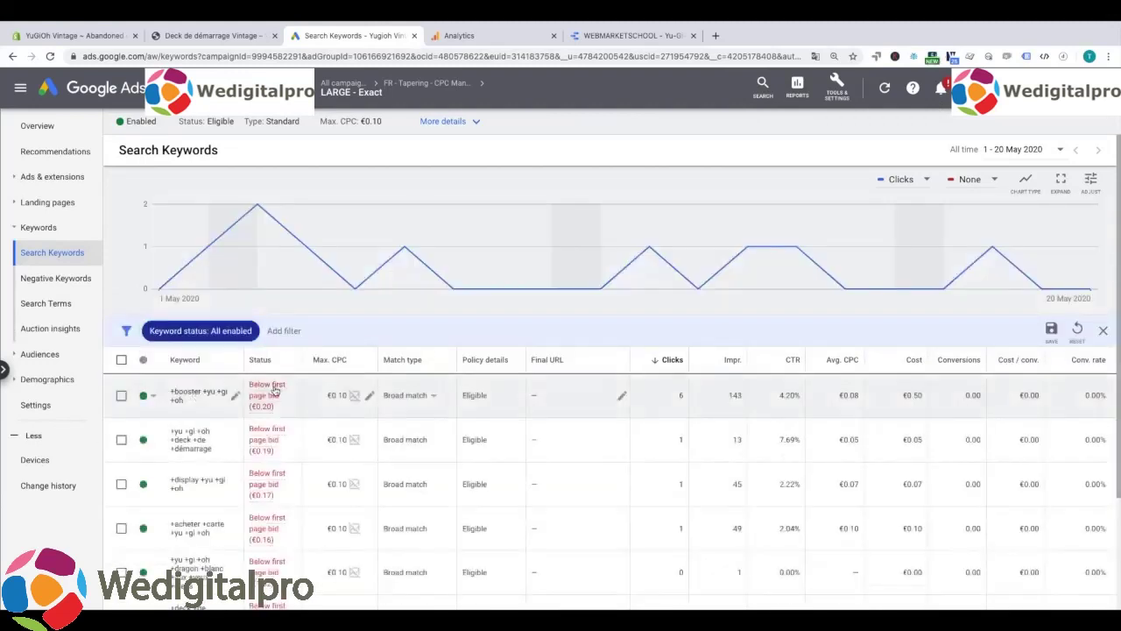
Set the maximum CPC of the keyword "+booster +yu +gi +oh" to €0.15.
mouse_move(274, 387)
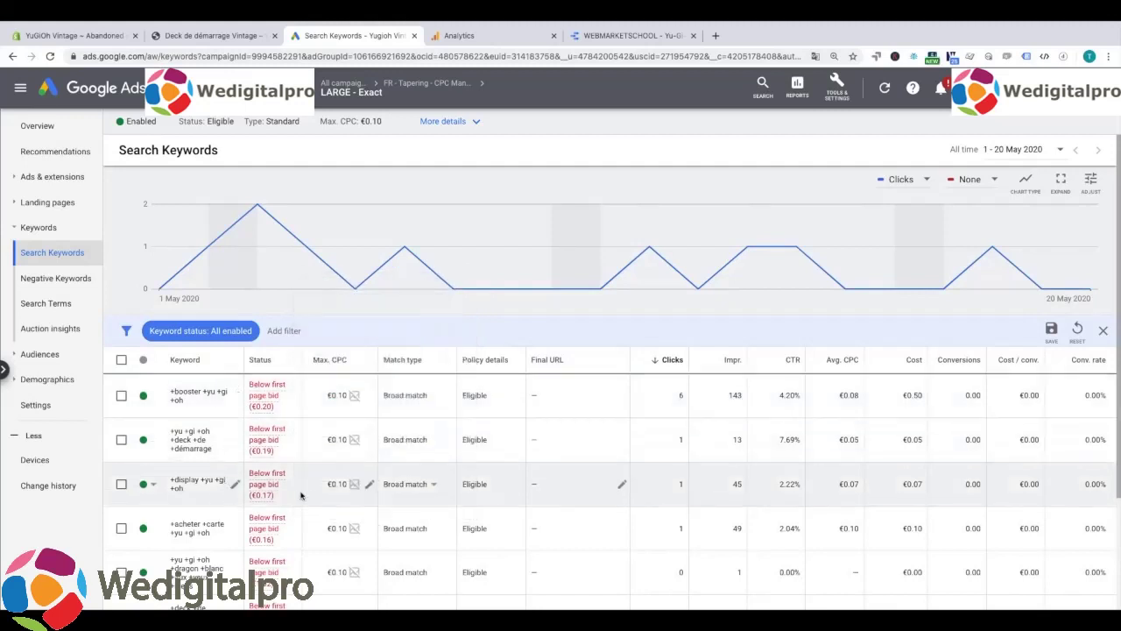
scroll(319, 493, "down", 1)
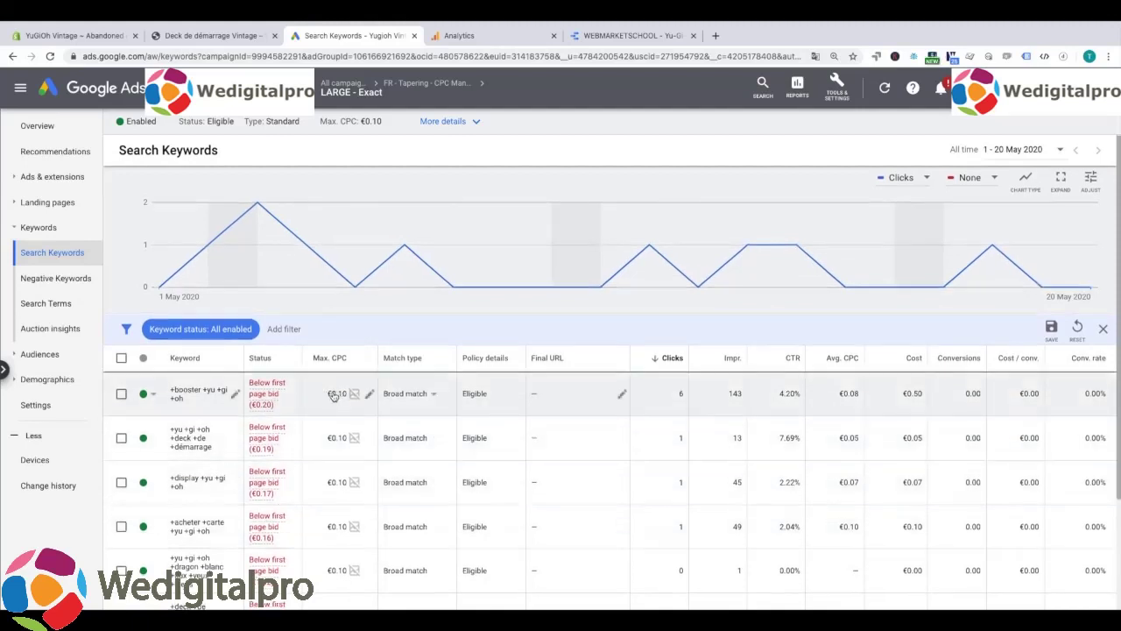
mouse_move(260, 430)
scroll(313, 427, "down", 1)
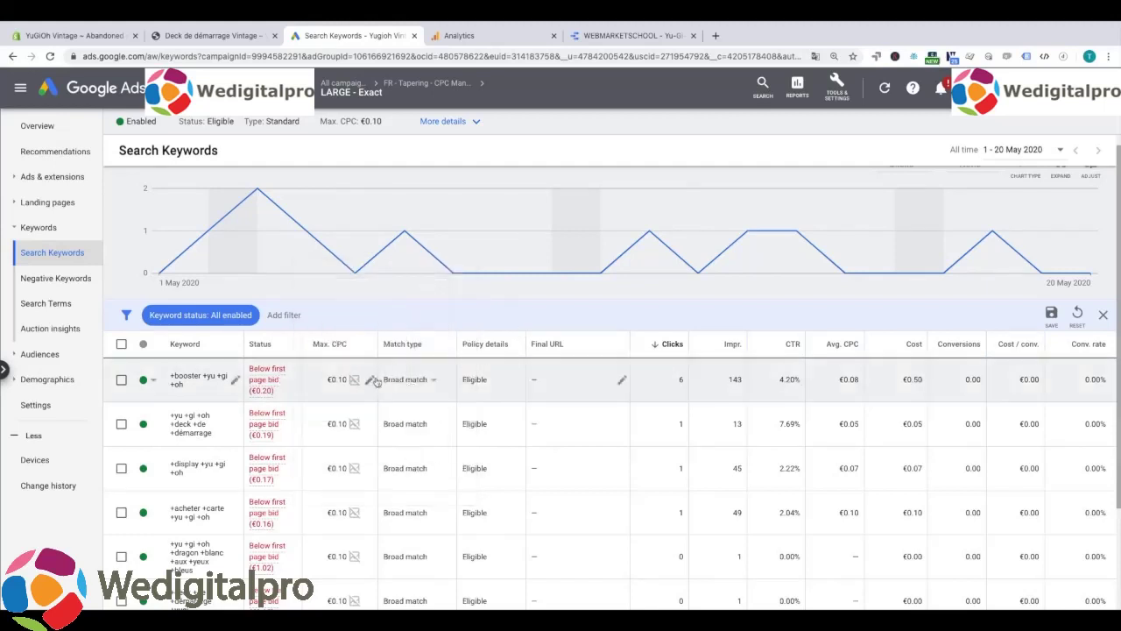
left_click(367, 380)
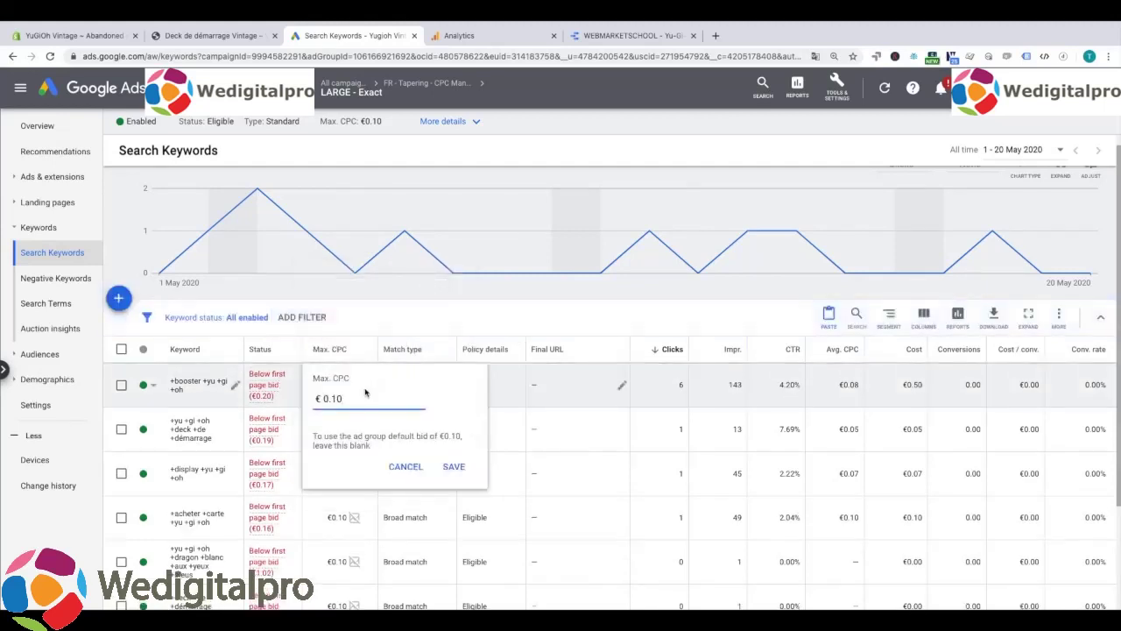
left_click(452, 466)
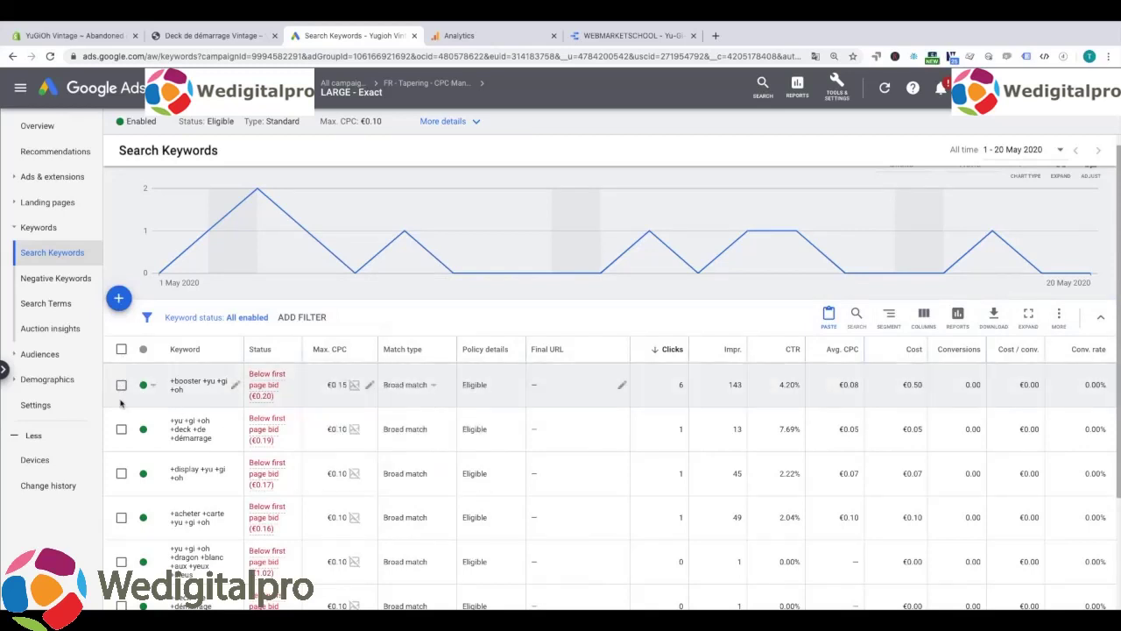
Select all enabled keywords in the ad group, set their maximum CPC bids to €0.15 in bulk, and check the list.
left_click(121, 429)
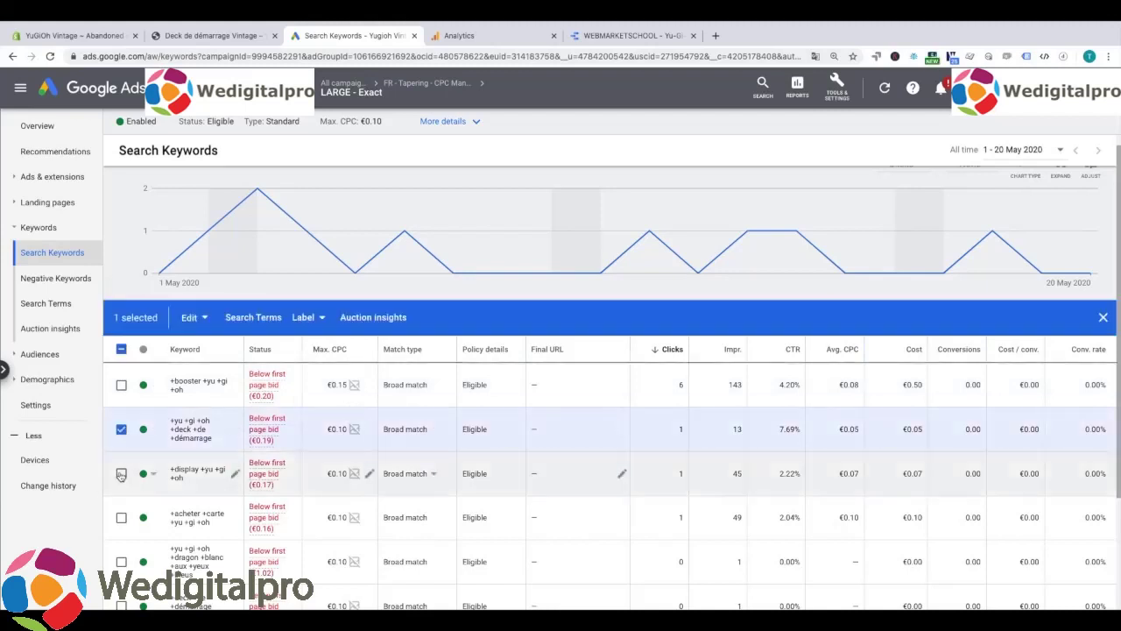
left_click(121, 474)
left_click(121, 348)
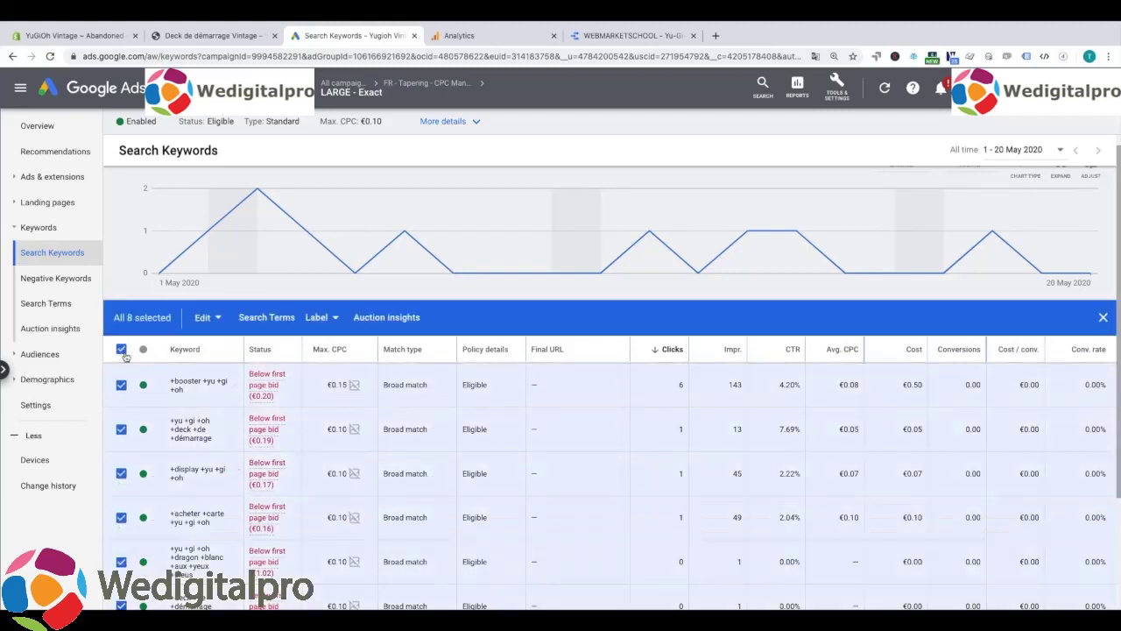
left_click(207, 317)
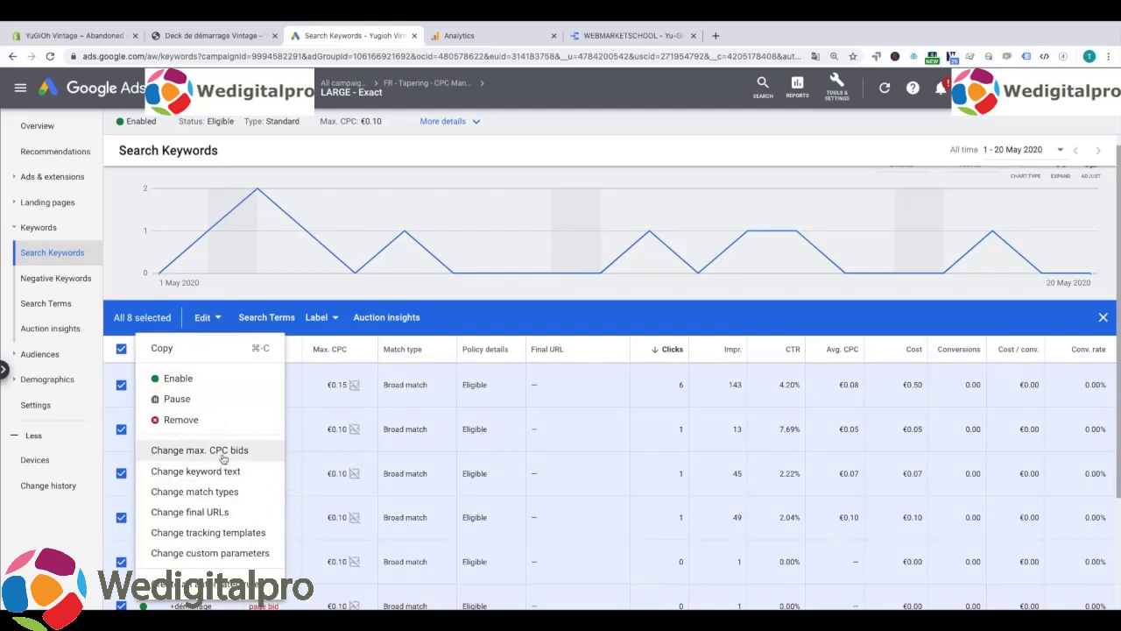
left_click(214, 450)
left_click(324, 214)
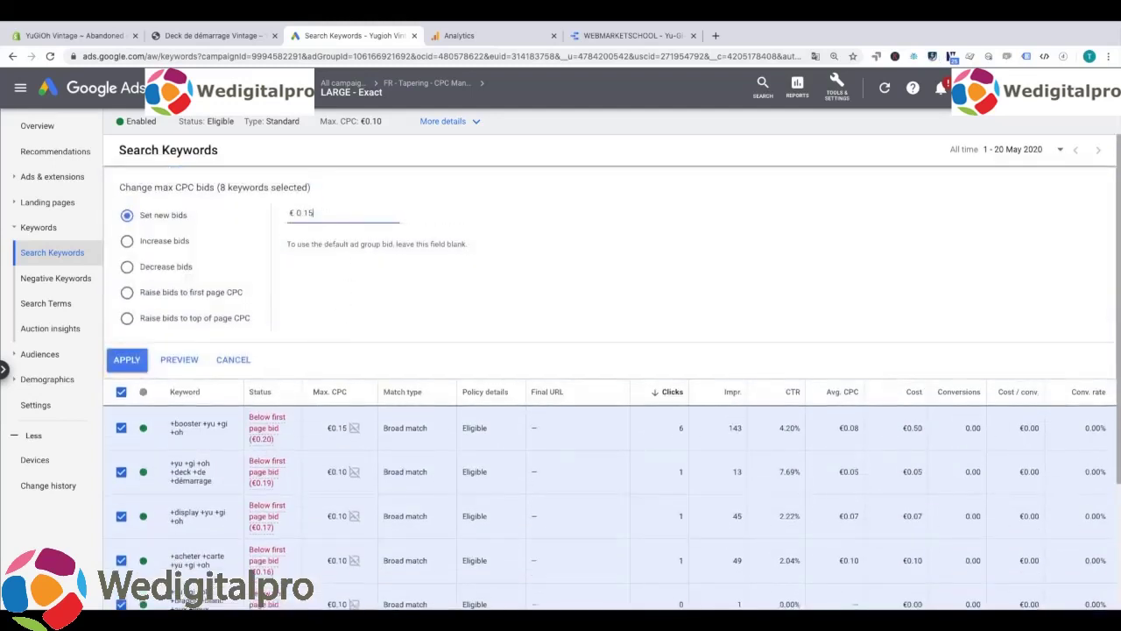
type("0.15")
left_click(126, 359)
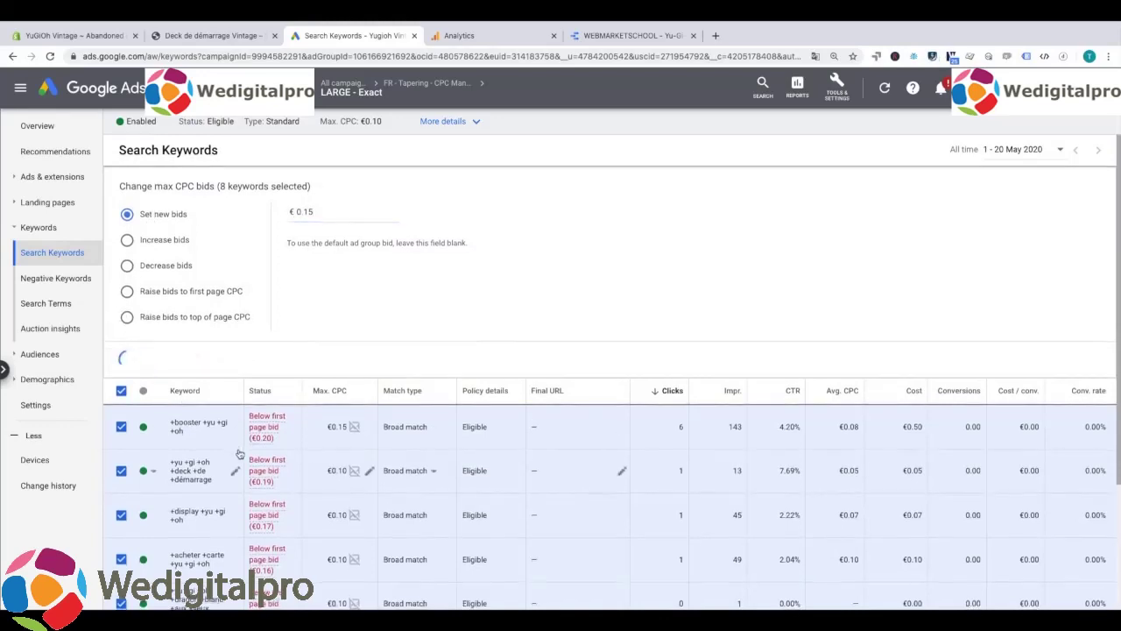
scroll(240, 452, "down", 3)
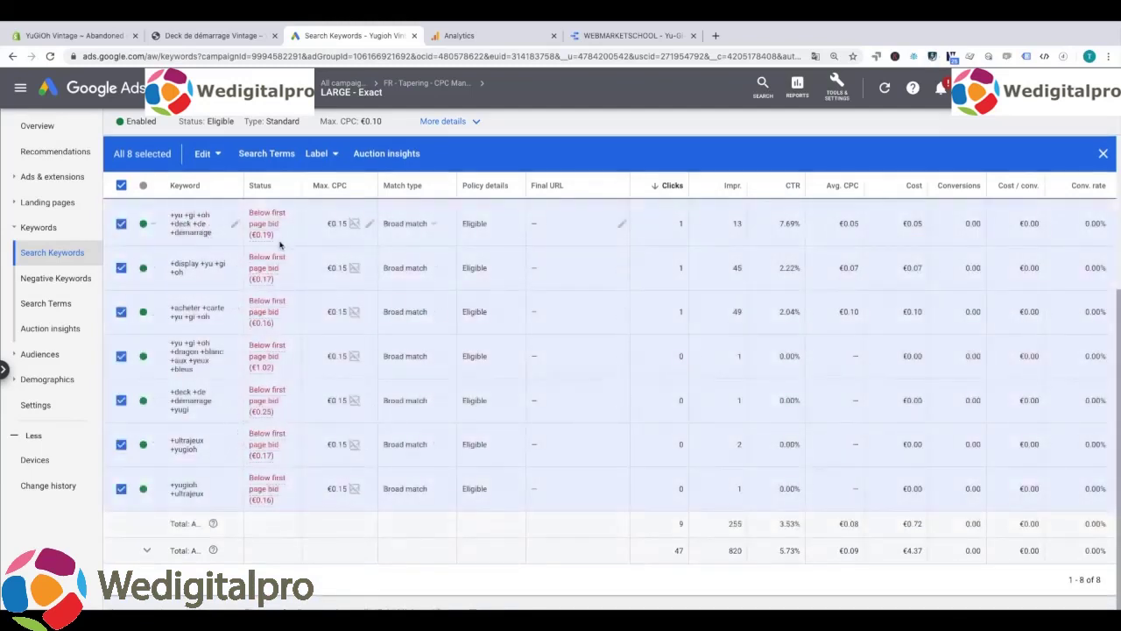
scroll(247, 270, "up", 3)
scroll(229, 429, "down", 1)
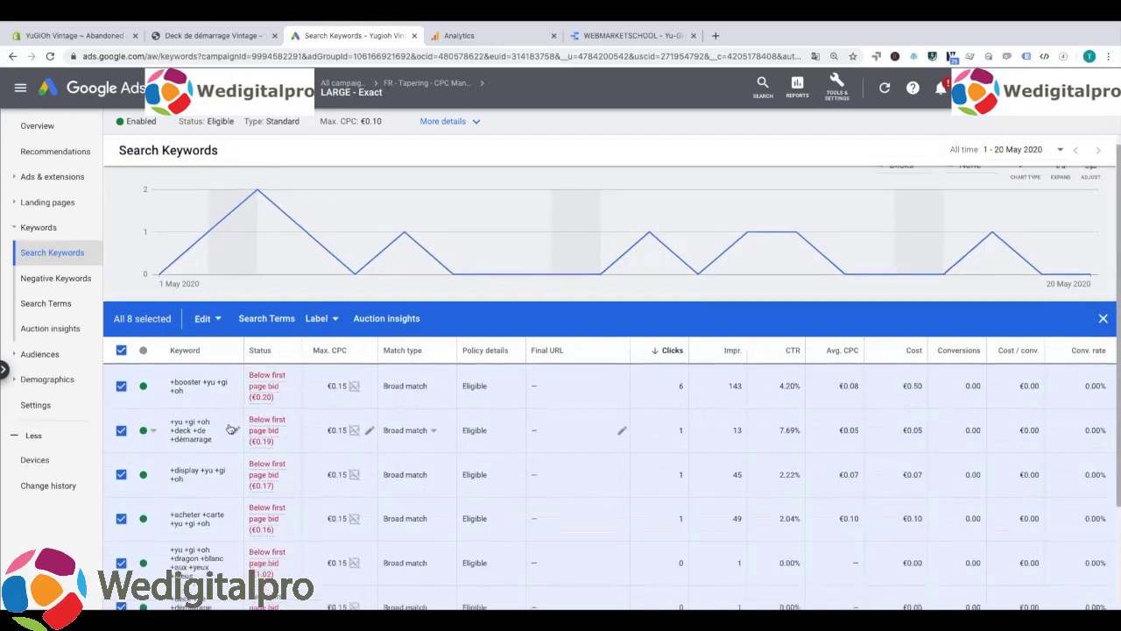
Go back to the ad groups of FR - Tapering - CPC Manuel and open "deck de démarrage Pegasus".
mouse_move(409, 82)
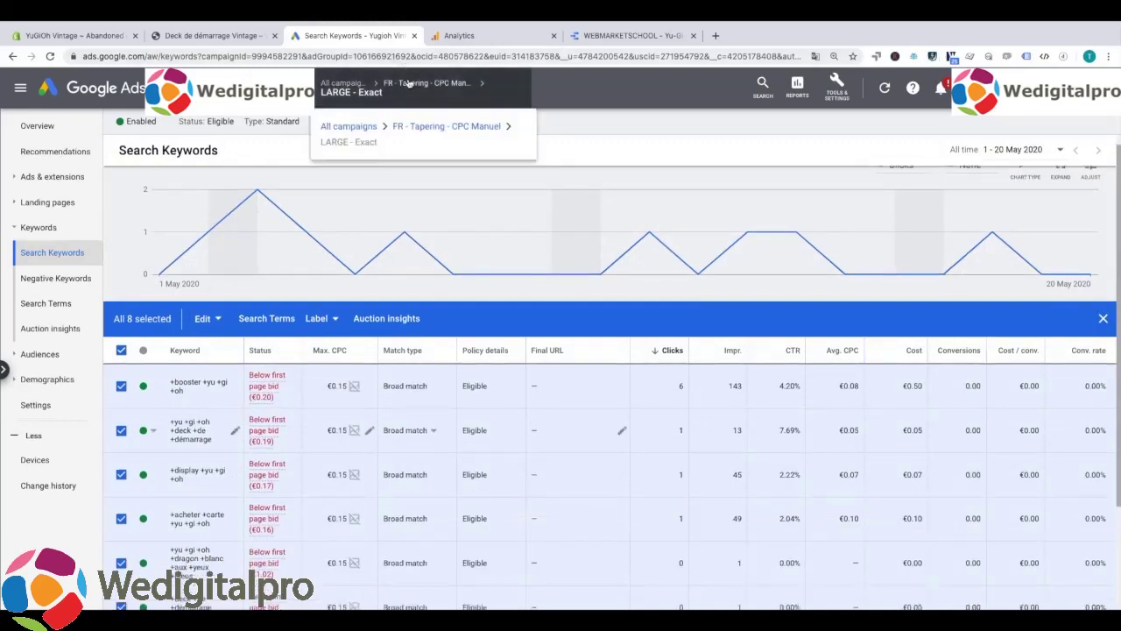
left_click(409, 82)
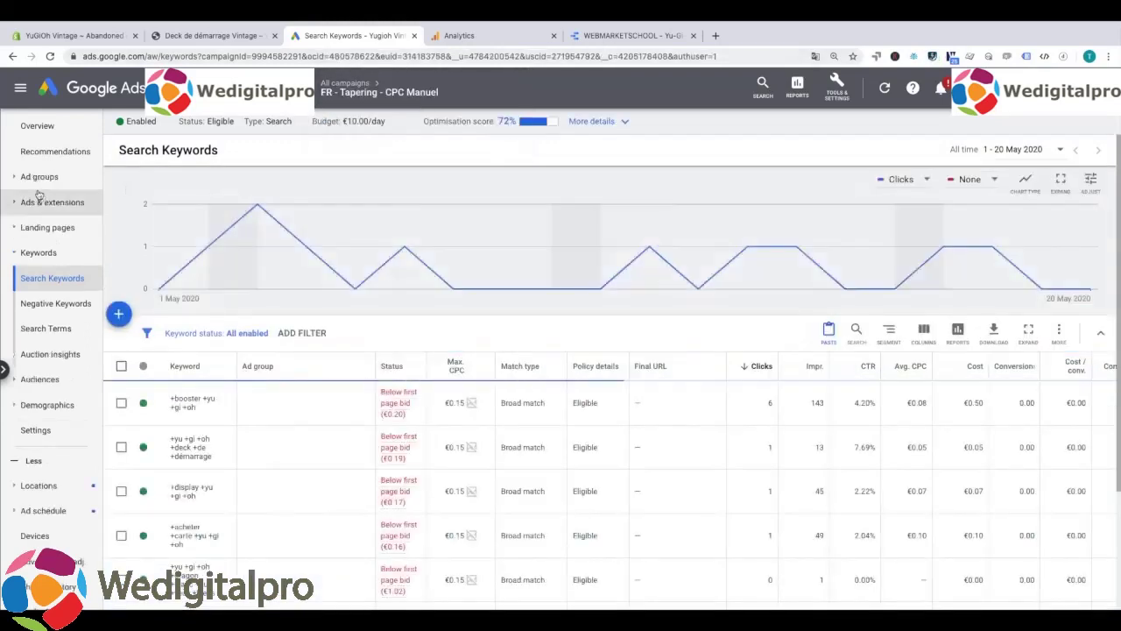
left_click(42, 178)
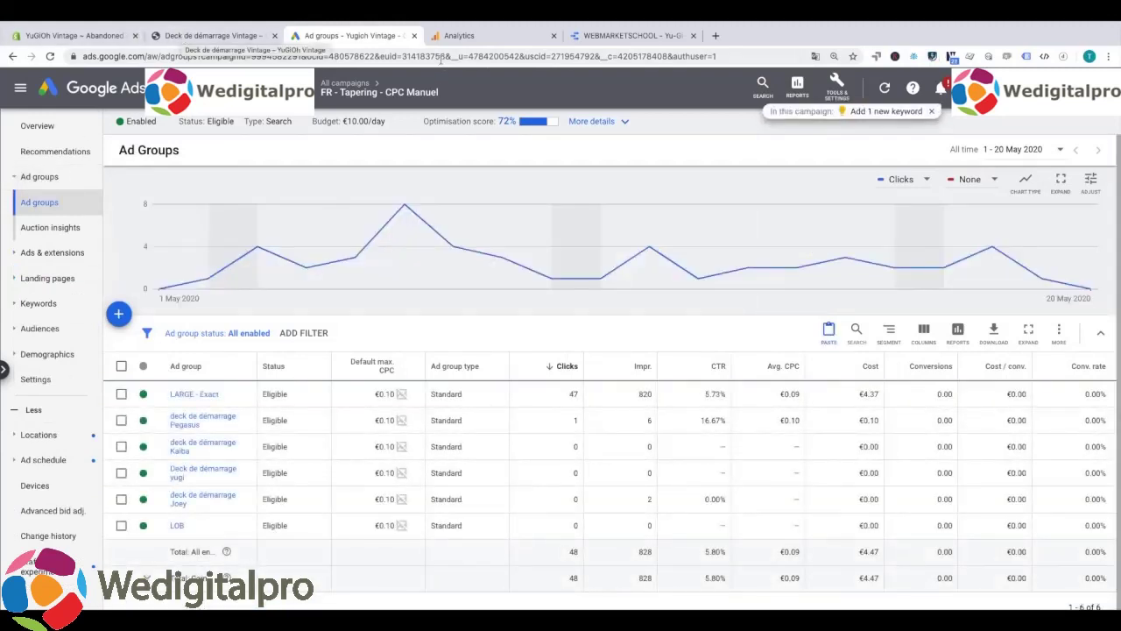
scroll(210, 438, "down", 1)
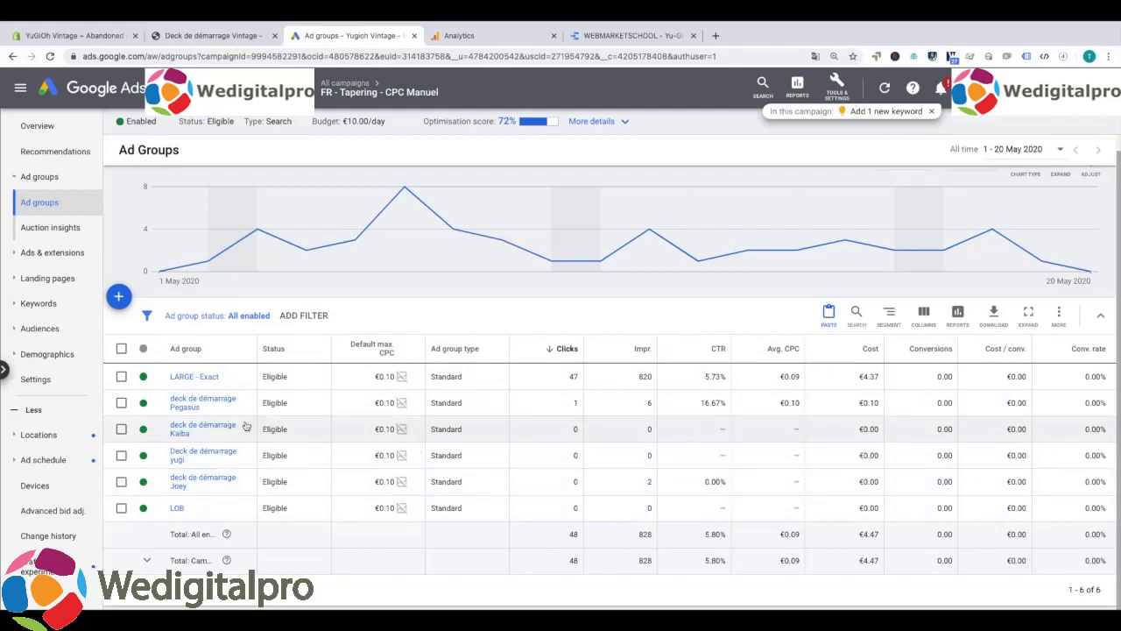
left_click(181, 405)
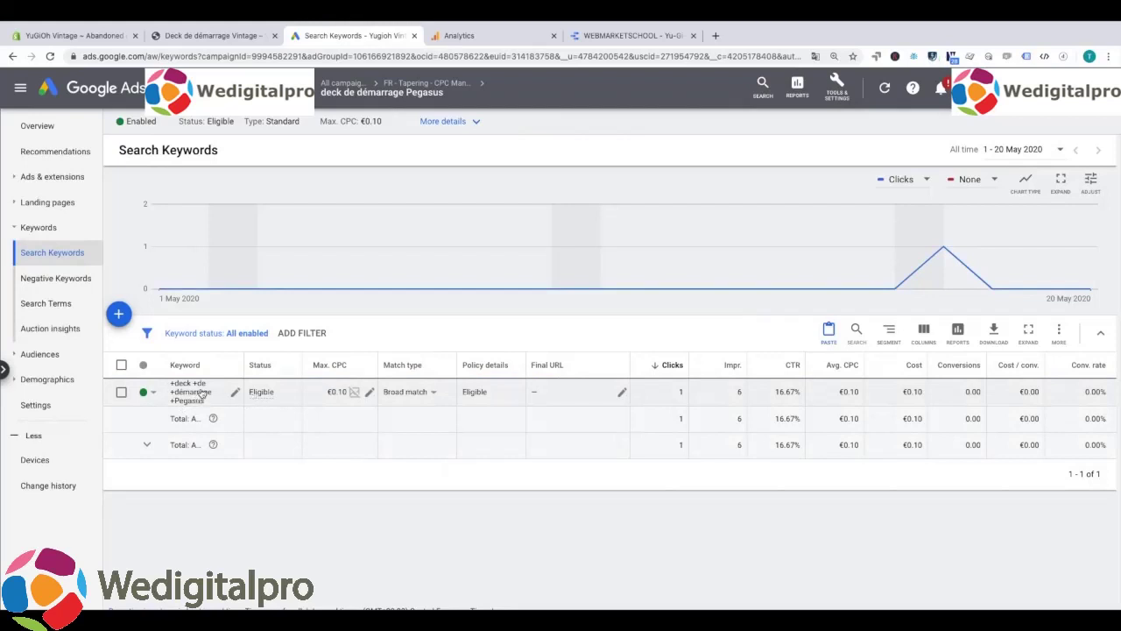
Add the Search impr. share column to the keywords table of the Pegasus ad group.
left_click(925, 333)
left_click(809, 189)
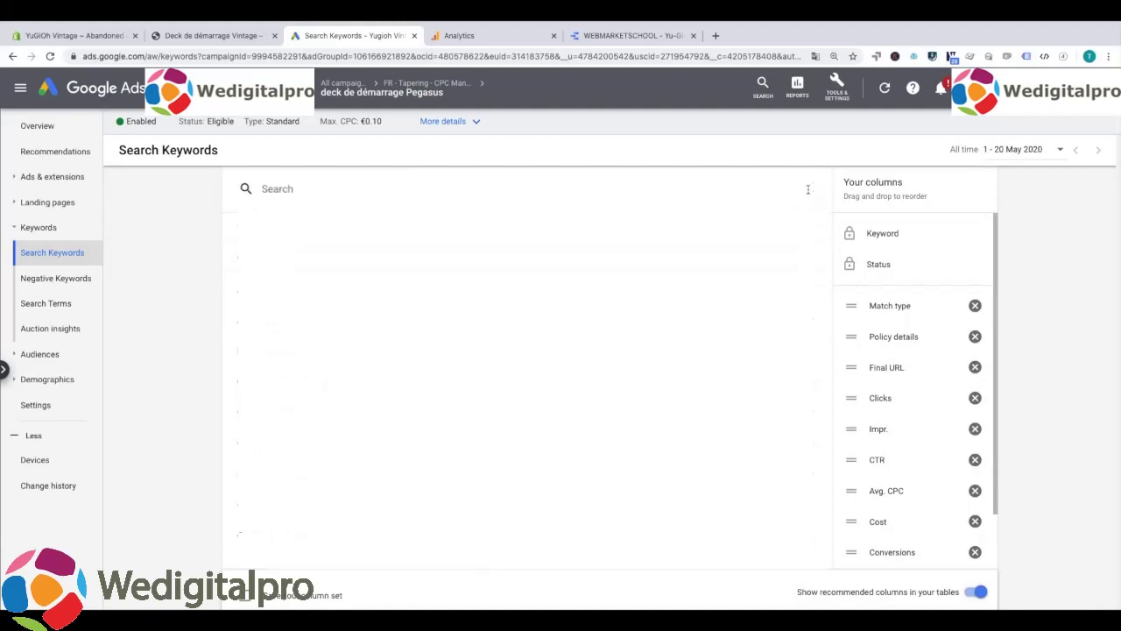
type("sear")
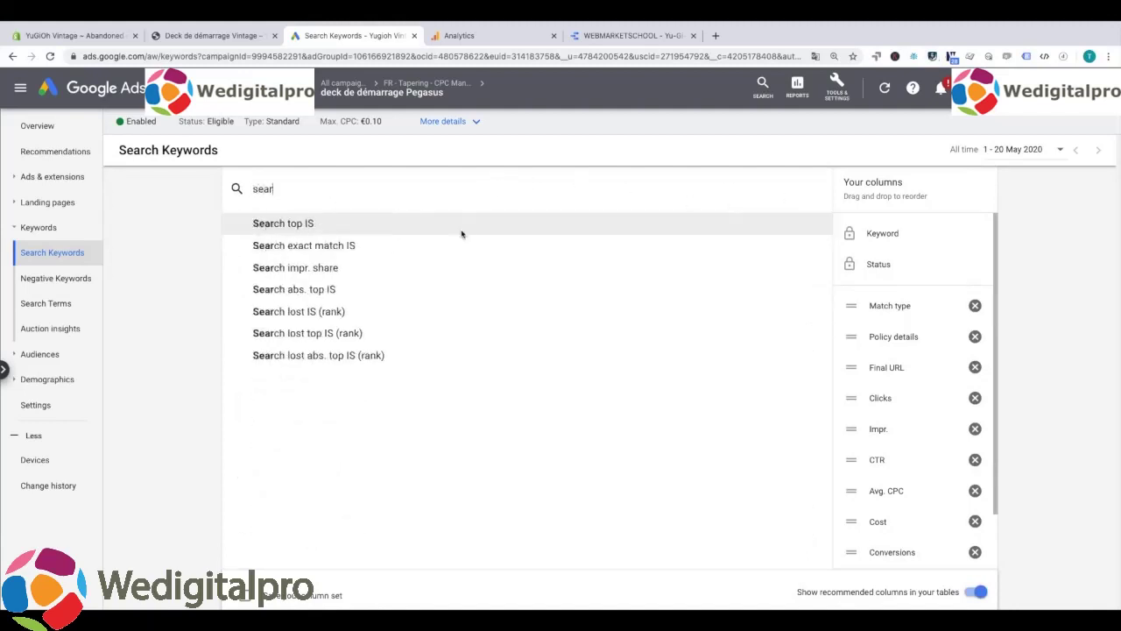
left_click(415, 267)
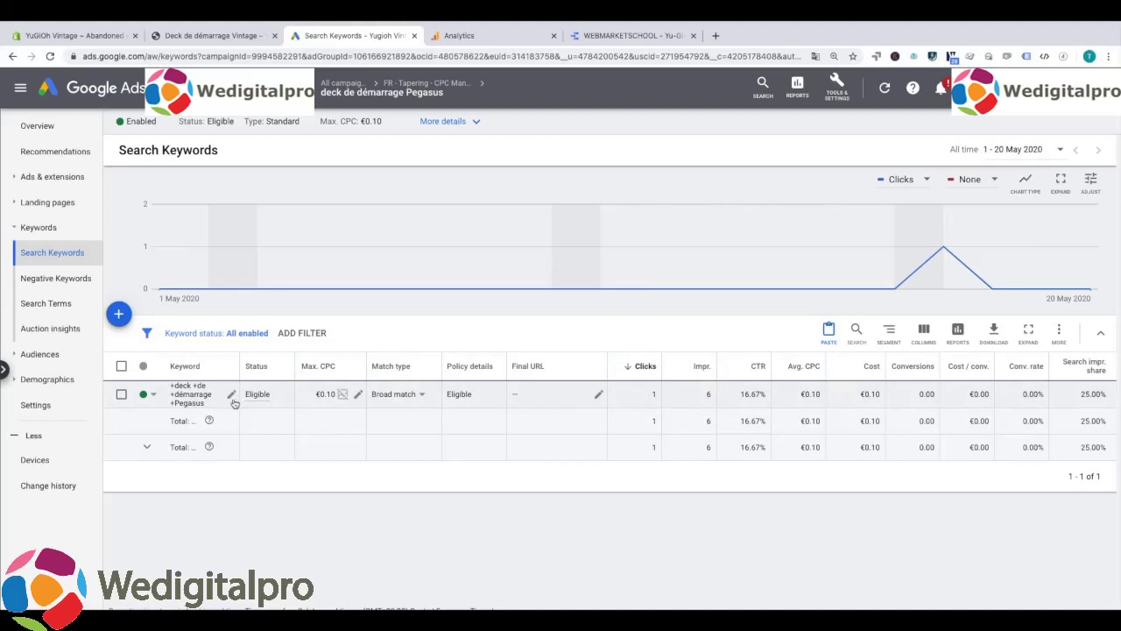
Set the maximum CPC of the keyword "+deck +de +démarrage +Pegasus" to €0.20 and return to the campaign's ad groups.
left_click(357, 394)
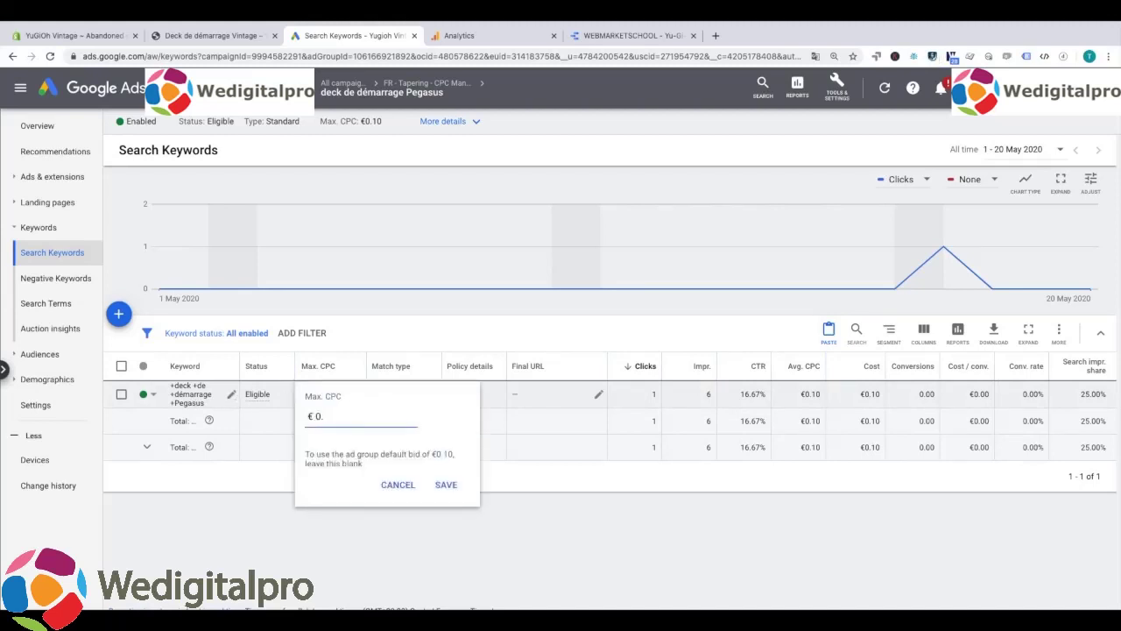
left_click(446, 484)
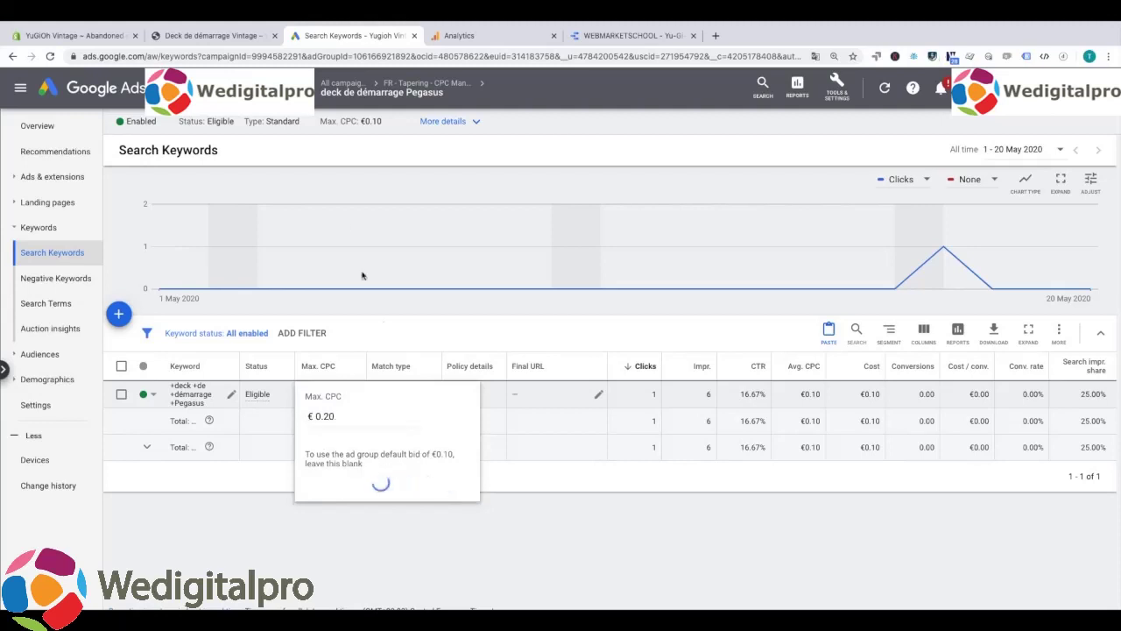
left_click(428, 84)
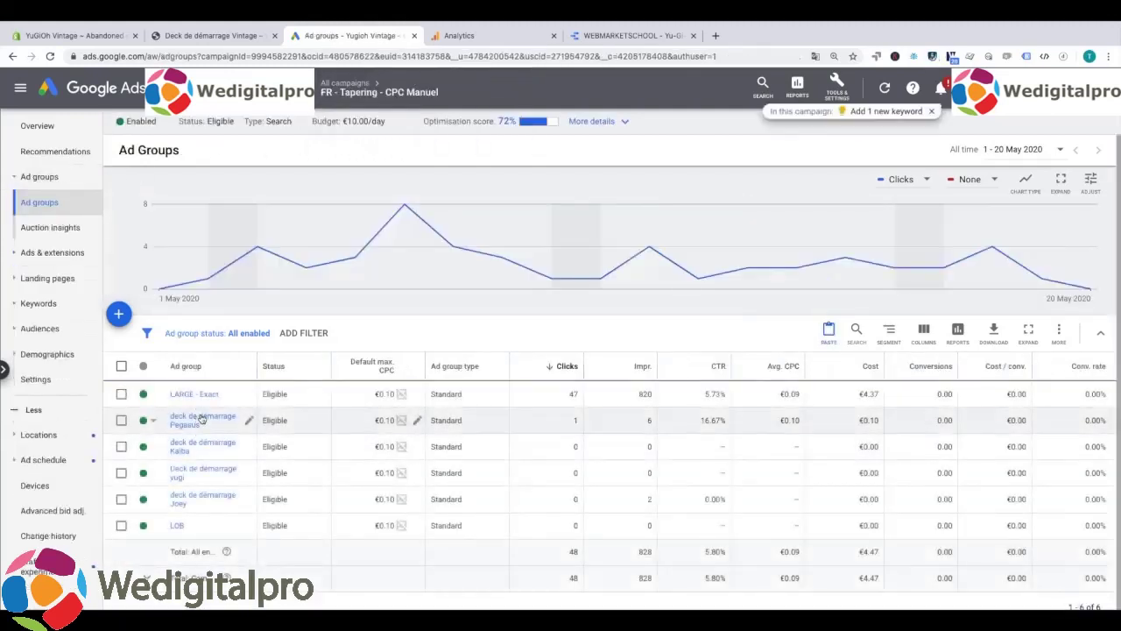
Open the "deck de démarrage Kaiba" ad group, check its keyword's status details, and set that keyword's maximum CPC to €0.20.
left_click(197, 444)
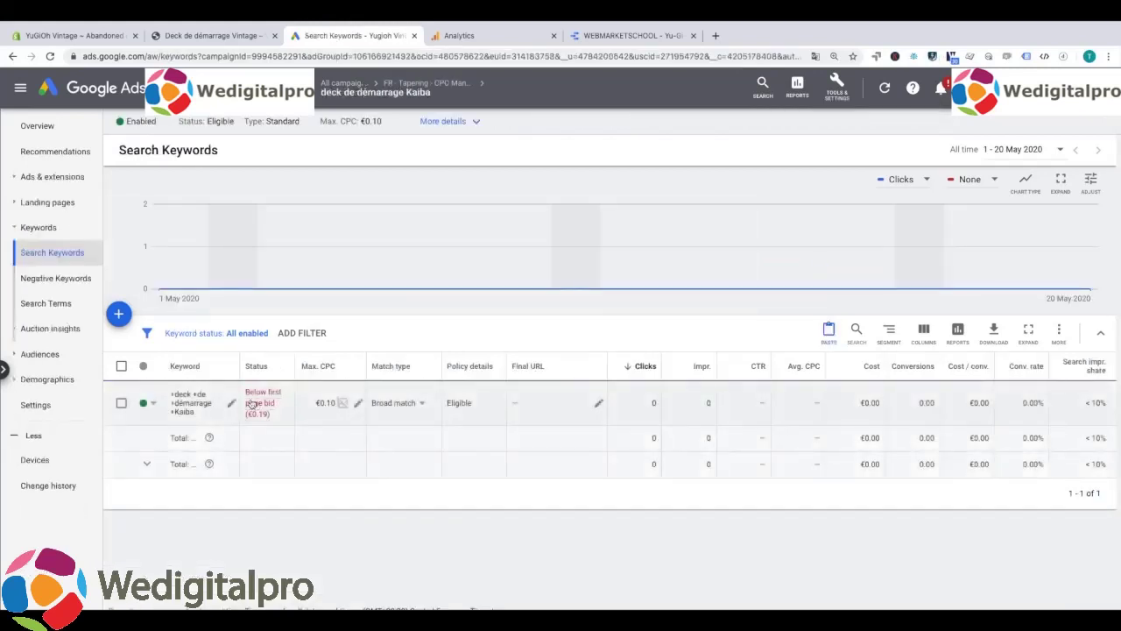
mouse_move(252, 403)
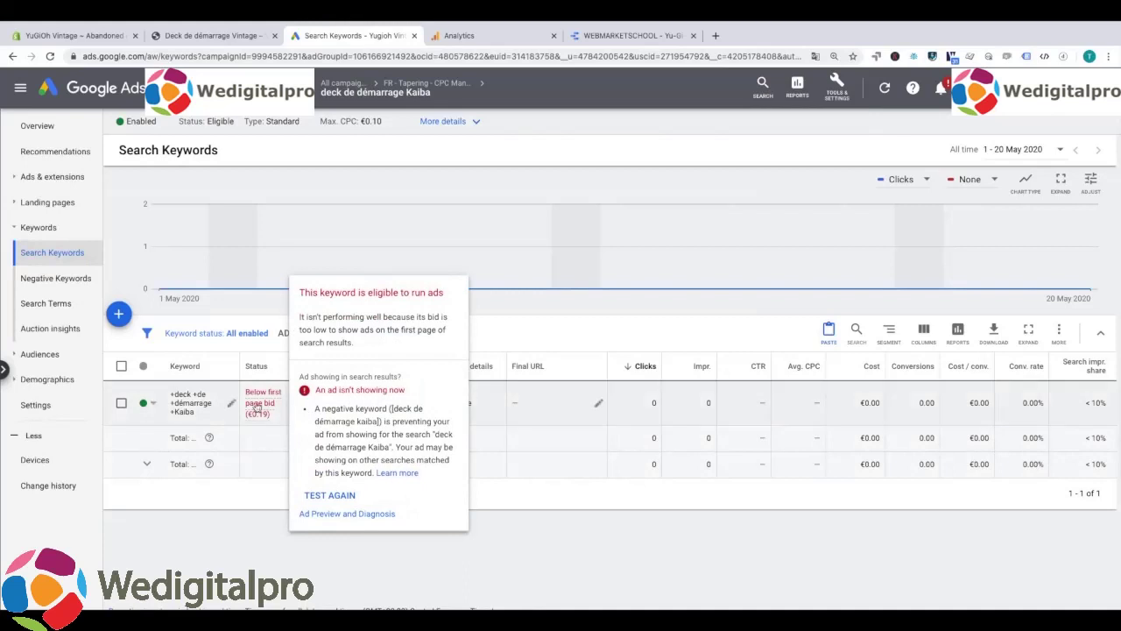
left_click(358, 406)
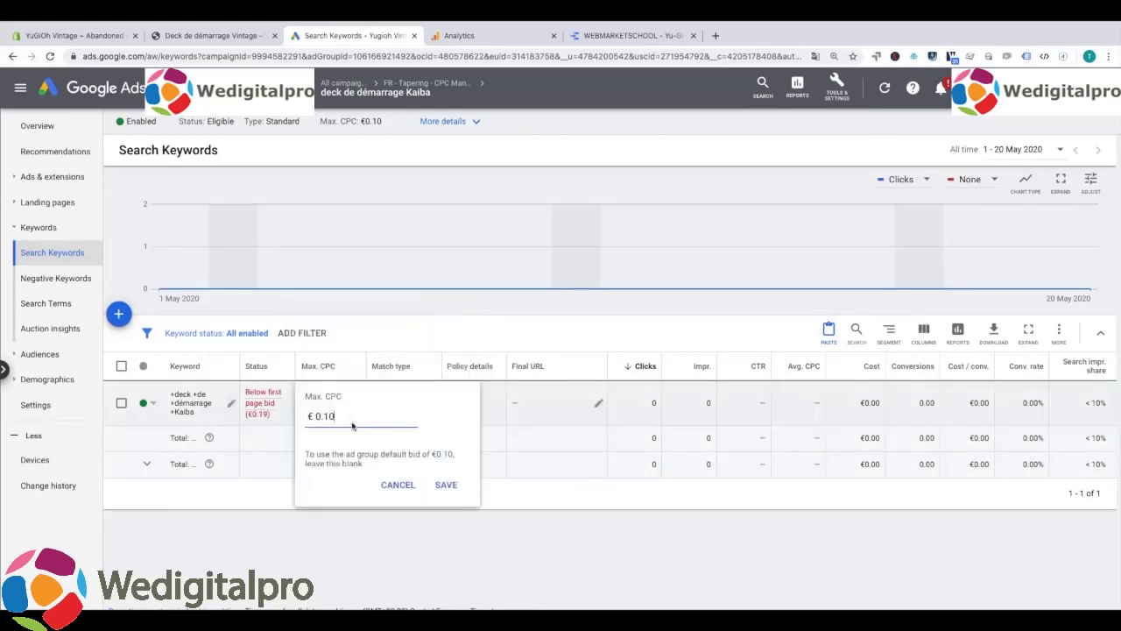
type("5")
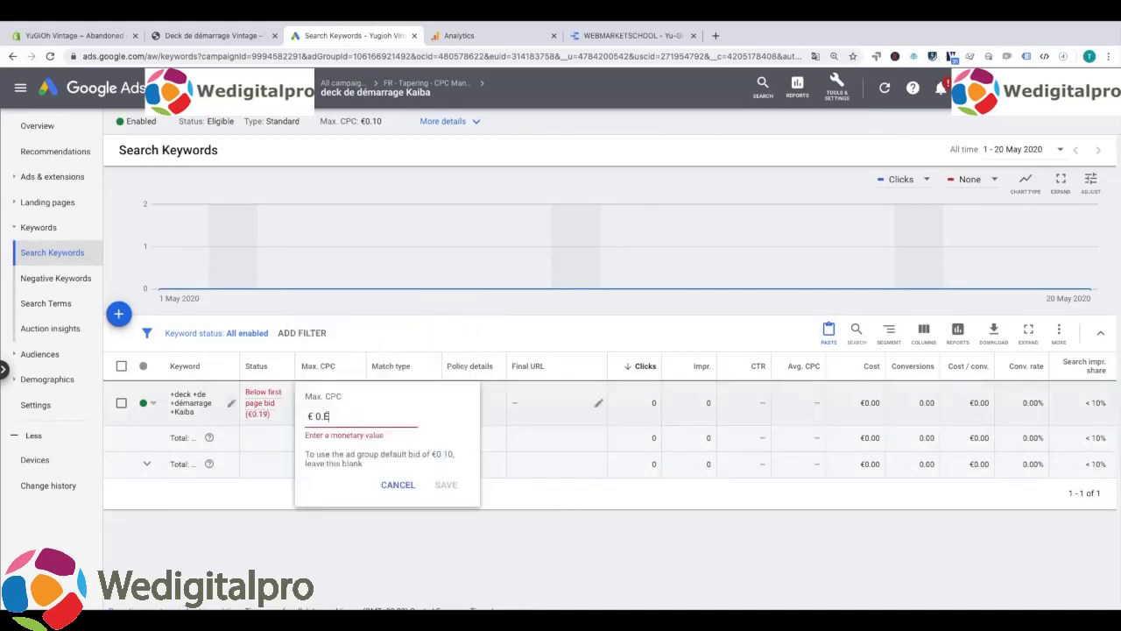
key("BackSpace")
left_click(446, 484)
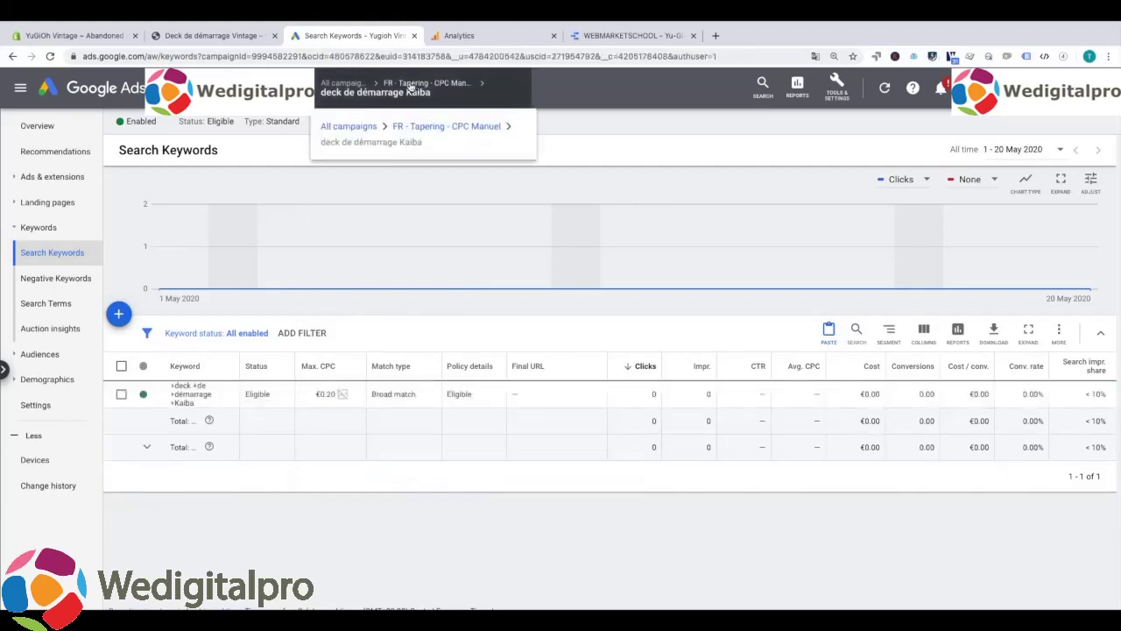
Return to the campaign's ad groups, open "Deck de démarrage yugi" and set its keyword's maximum CPC to €0.22.
left_click(411, 85)
left_click(39, 177)
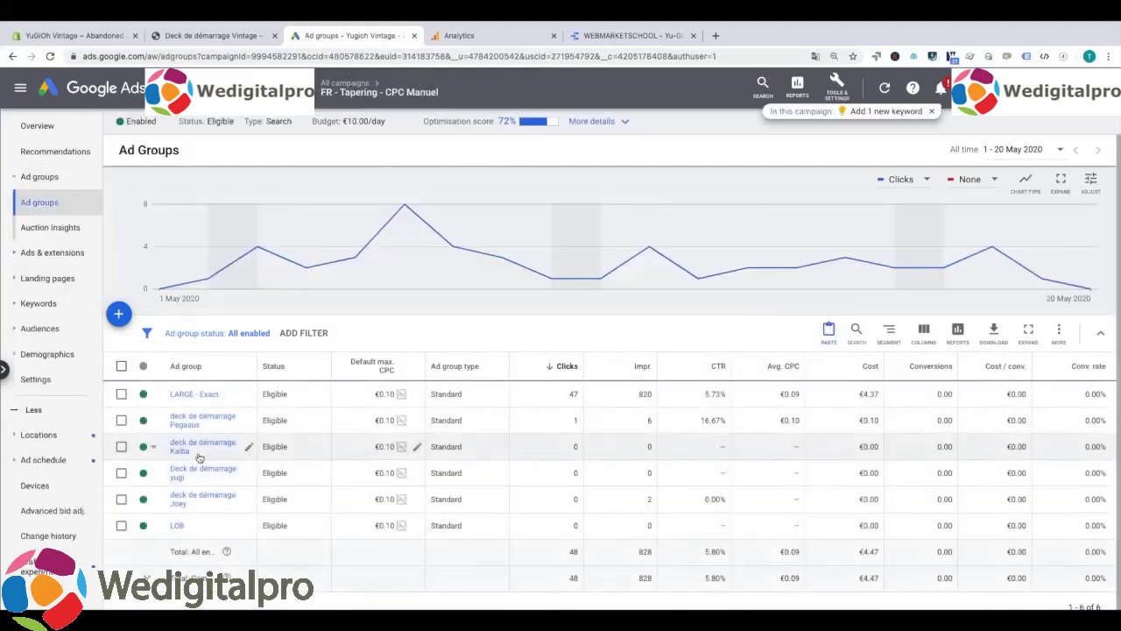
left_click(188, 474)
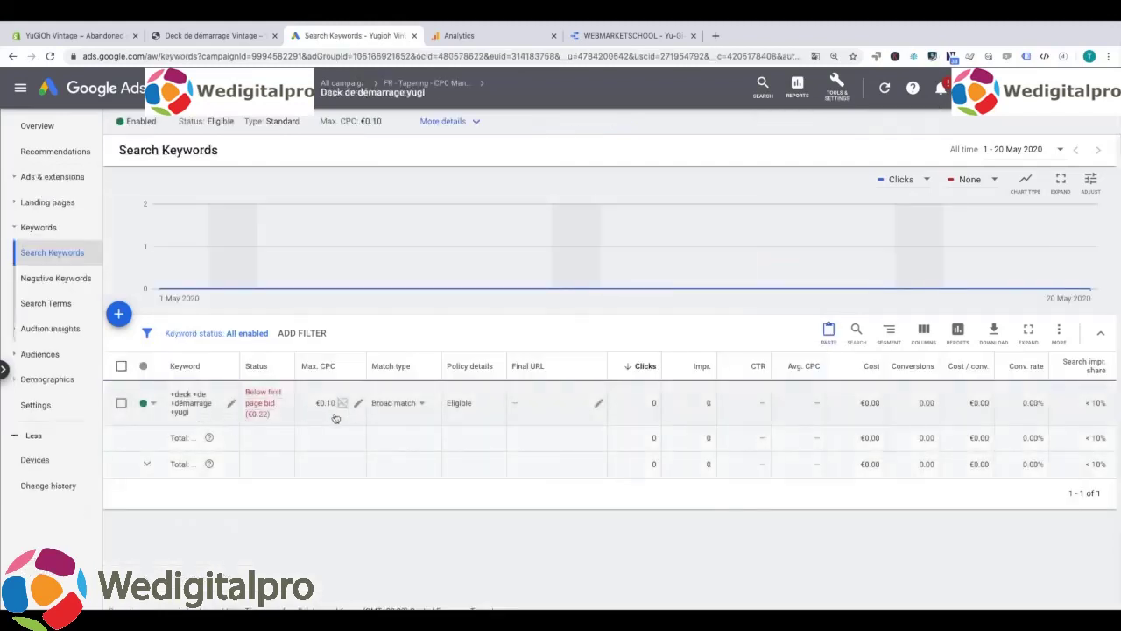
left_click(358, 403)
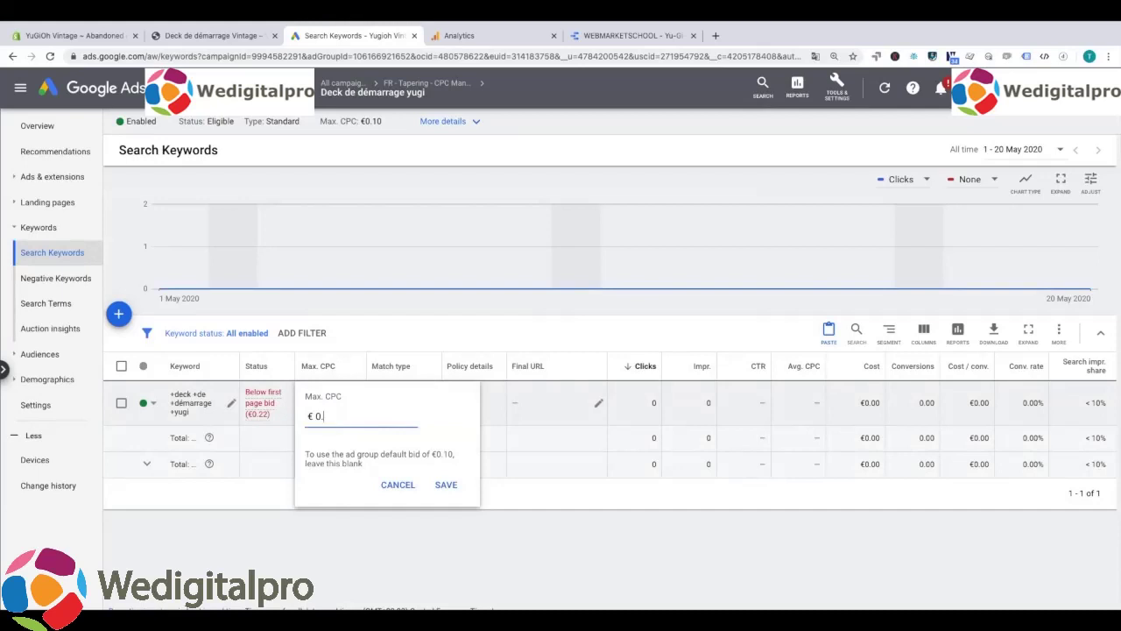
left_click(446, 487)
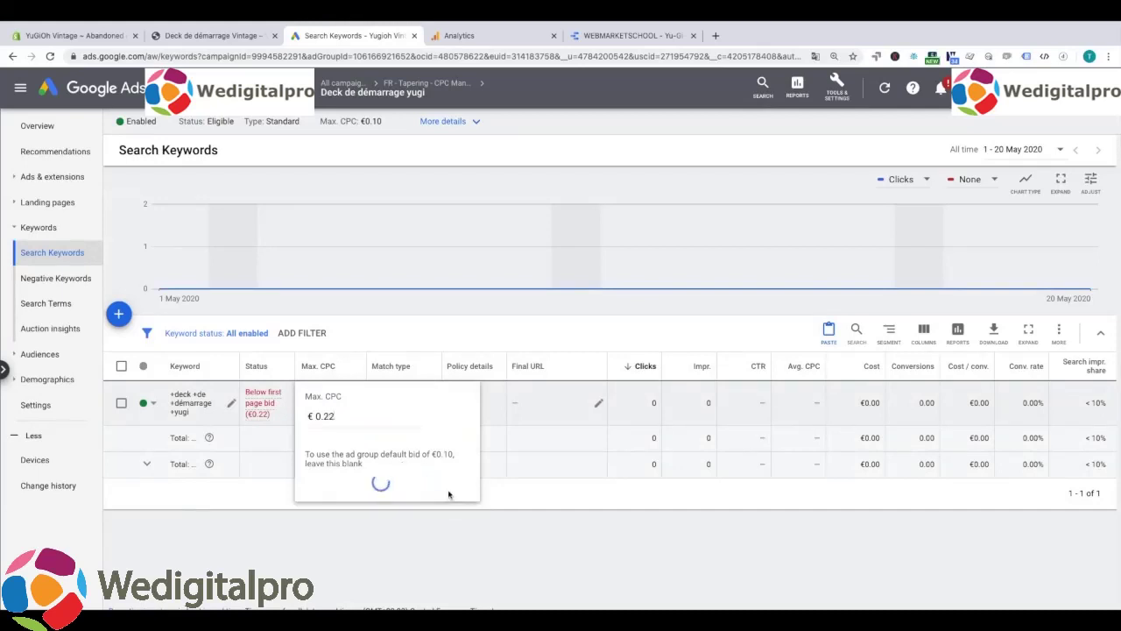
Go back to the ad groups, open "deck de démarrage Joey" and set its keyword's maximum CPC to €0.25.
left_click(14, 56)
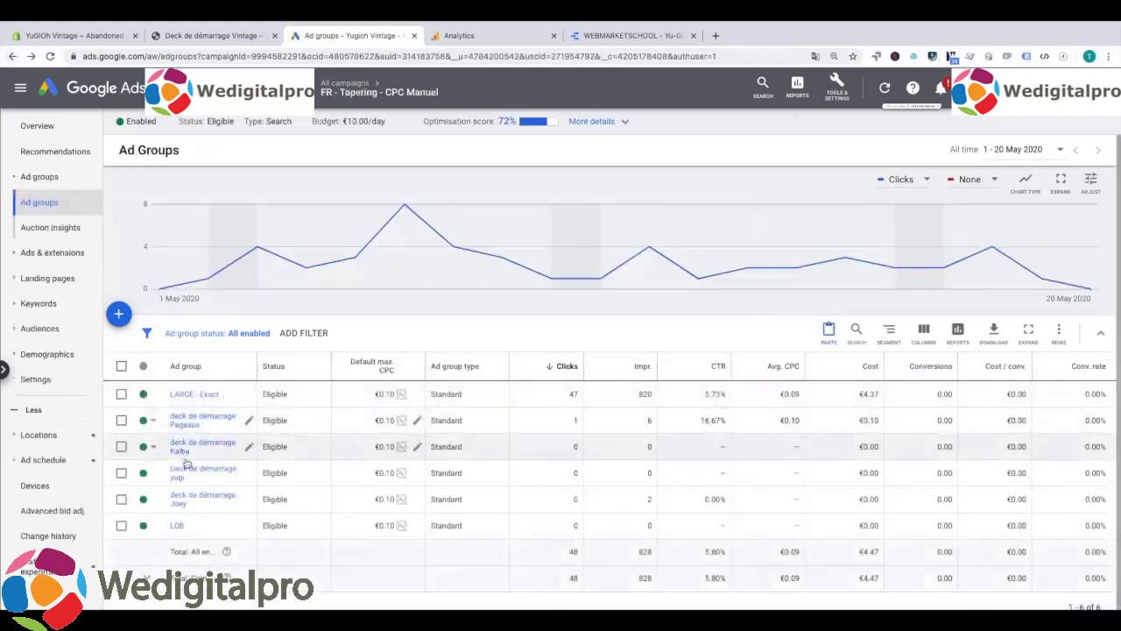
left_click(193, 498)
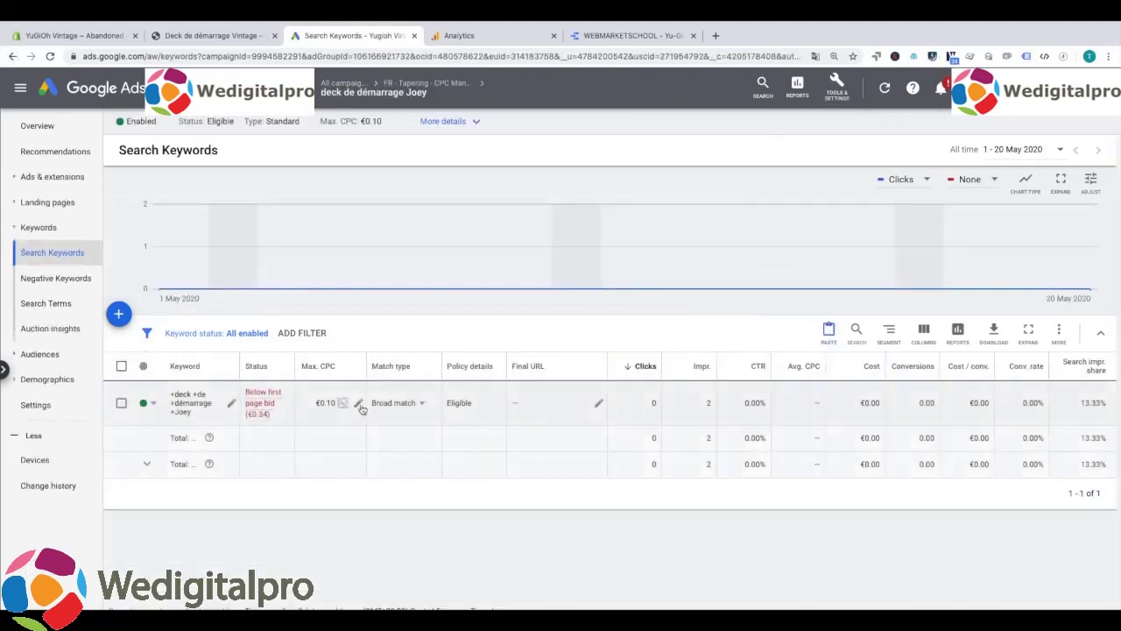
left_click(357, 402)
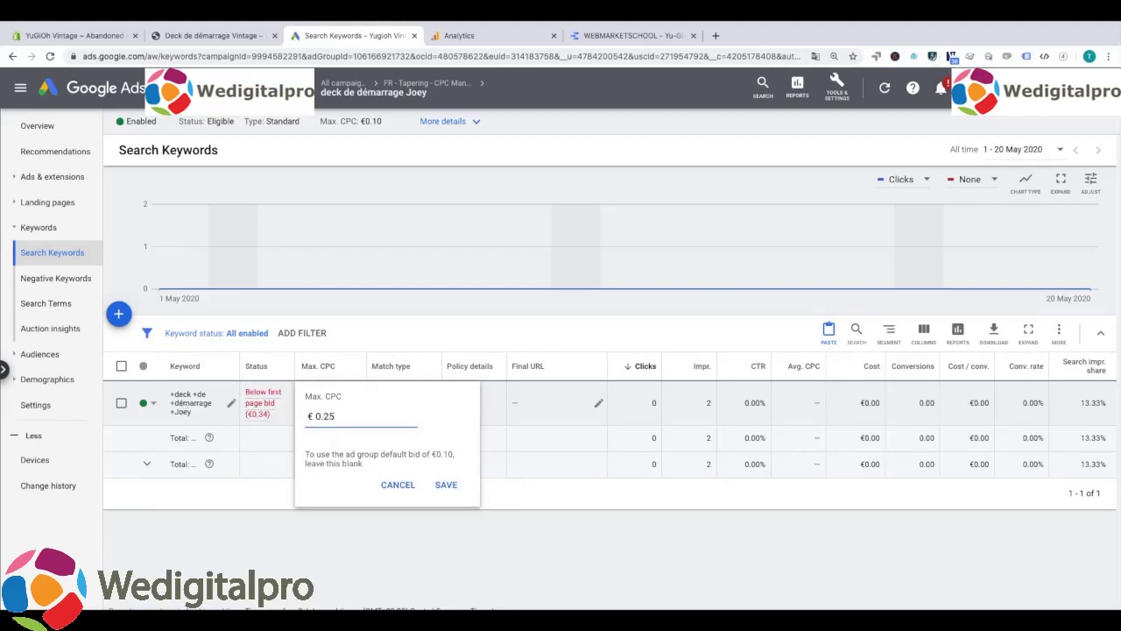
left_click(445, 485)
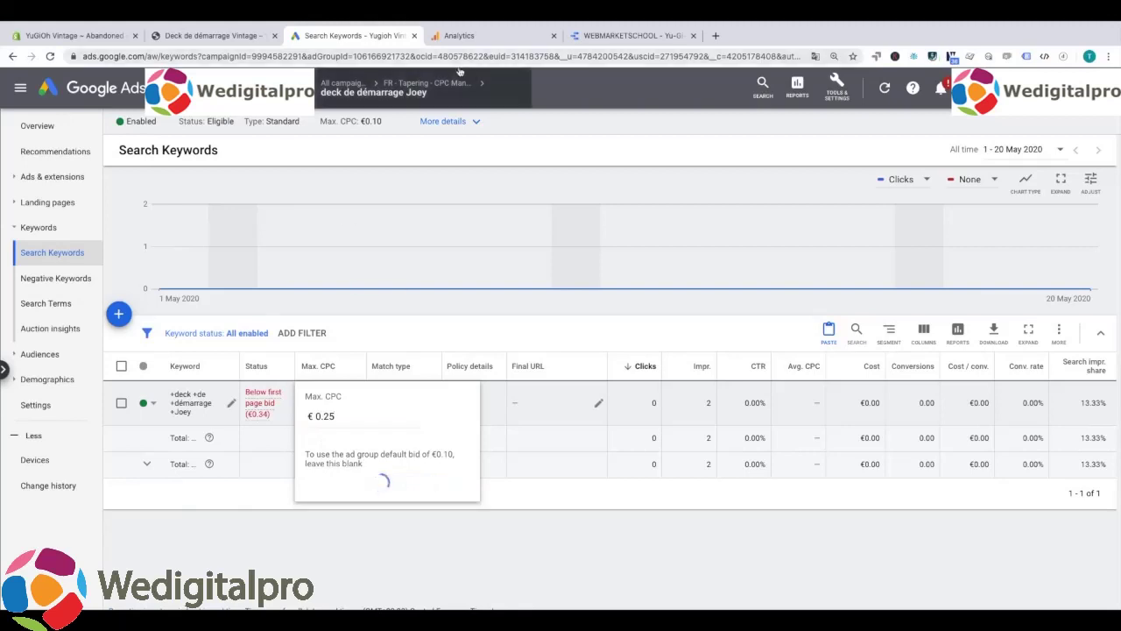
Return to the ad groups of FR - Tapering - CPC Manuel, open LOB and select all of its keywords.
left_click(426, 82)
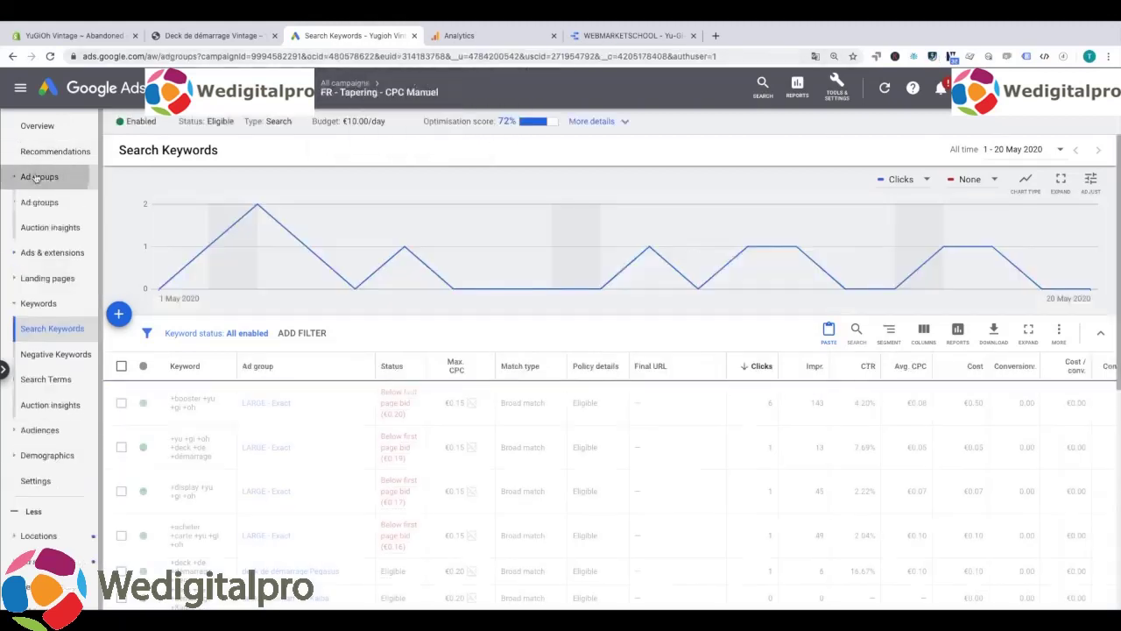
left_click(32, 176)
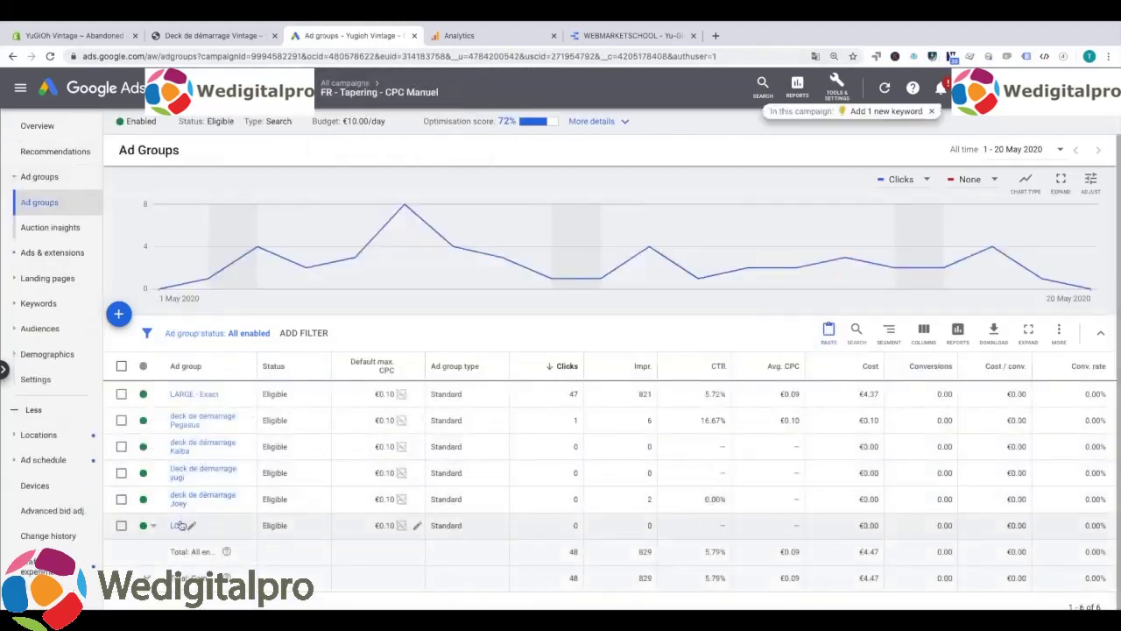
left_click(179, 524)
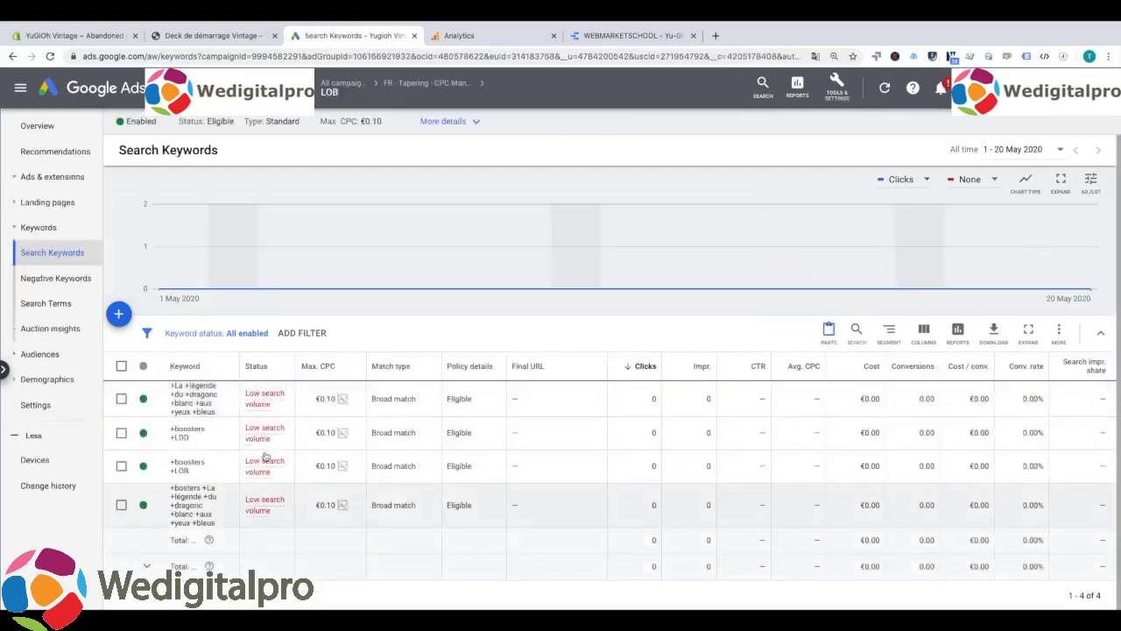
mouse_move(282, 405)
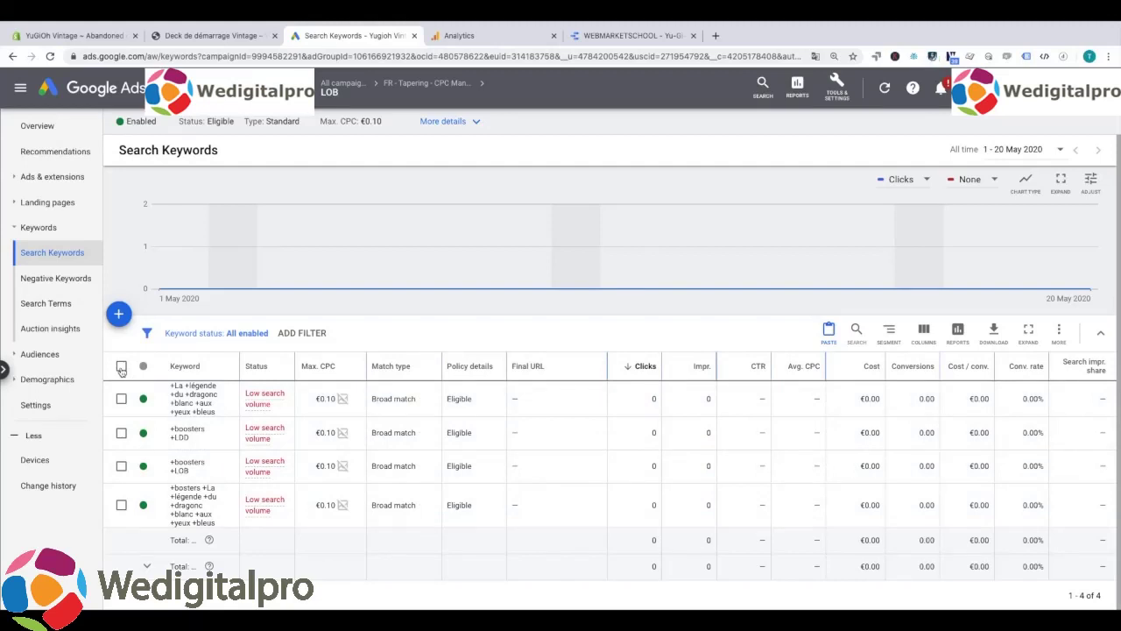
left_click(121, 368)
left_click(205, 333)
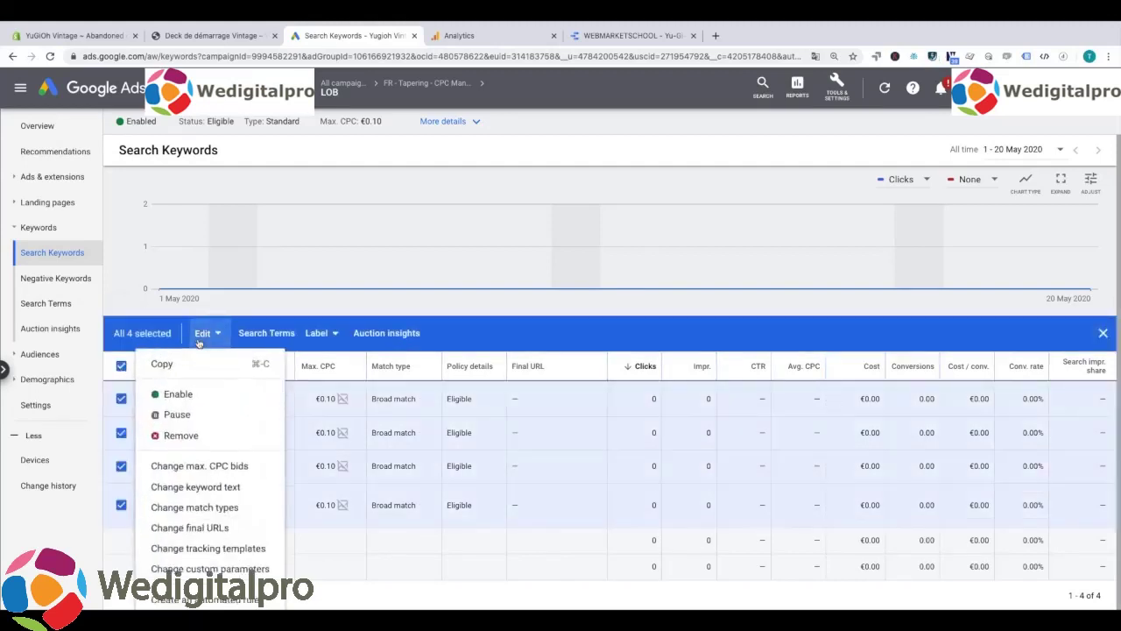
left_click(217, 510)
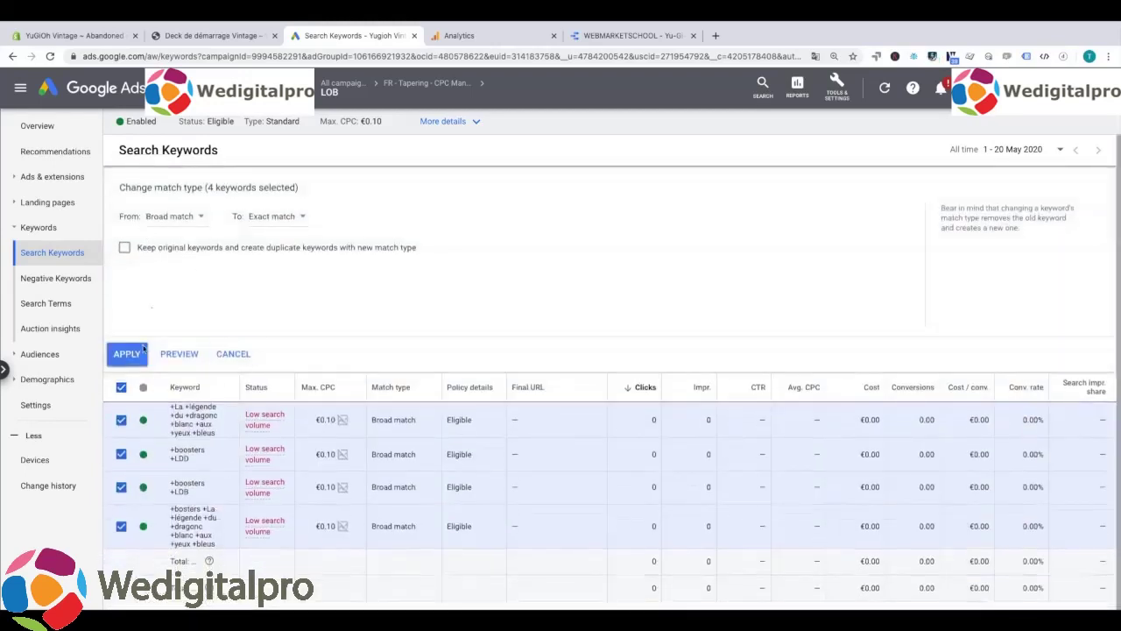
left_click(231, 354)
Strip the "+" signs from all selected LOB keywords by finding "+" and replacing it with nothing, then deselect the keywords.
left_click(207, 333)
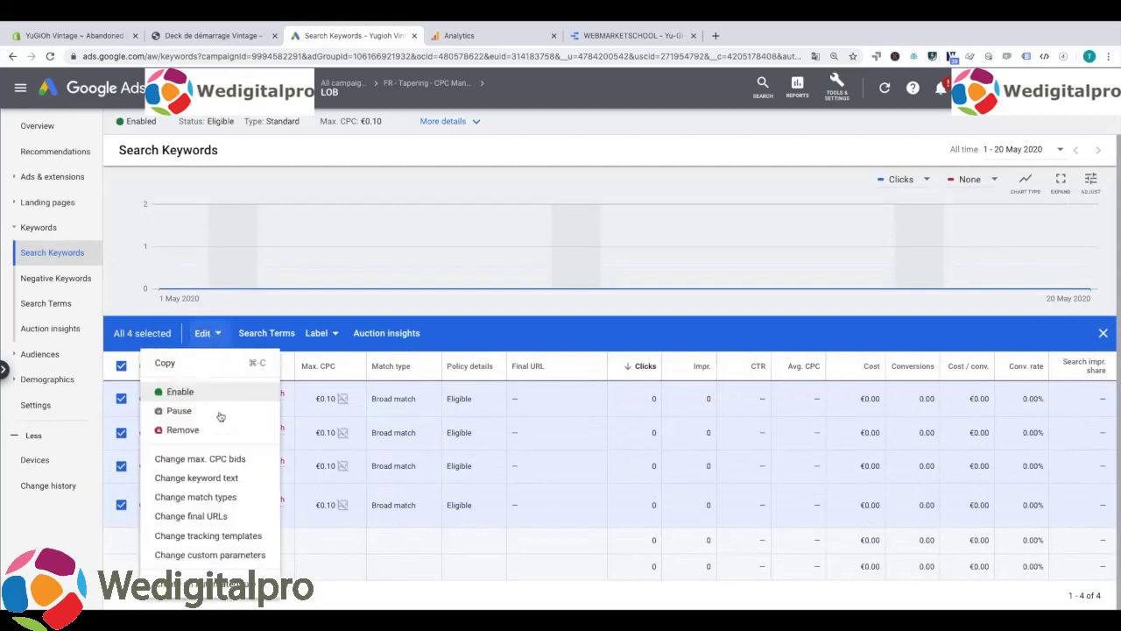
left_click(196, 487)
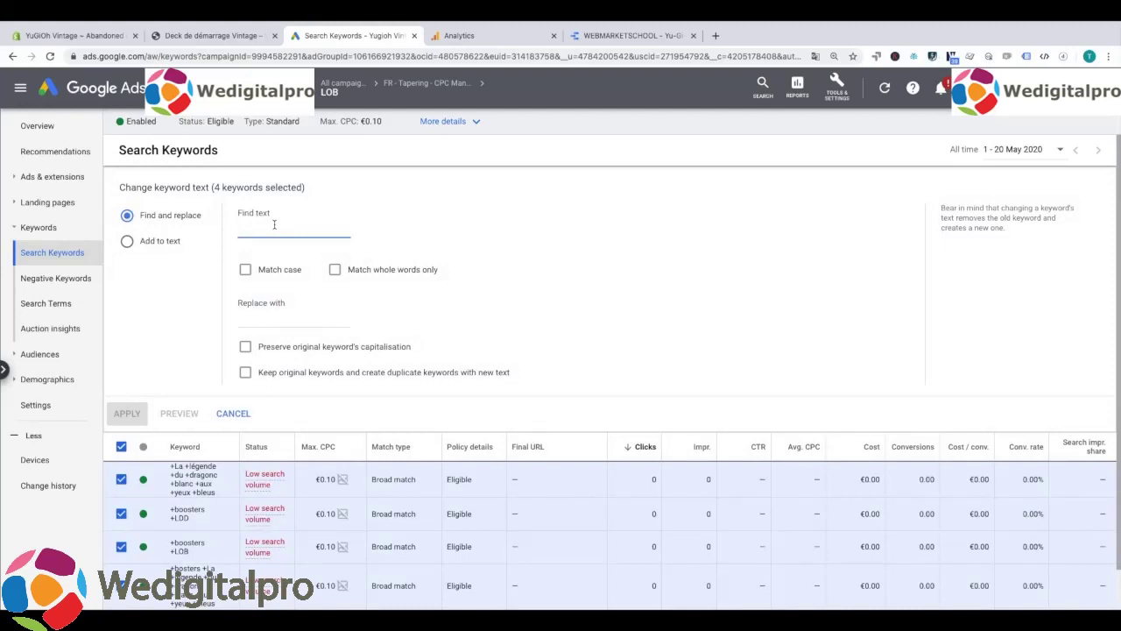
type("+")
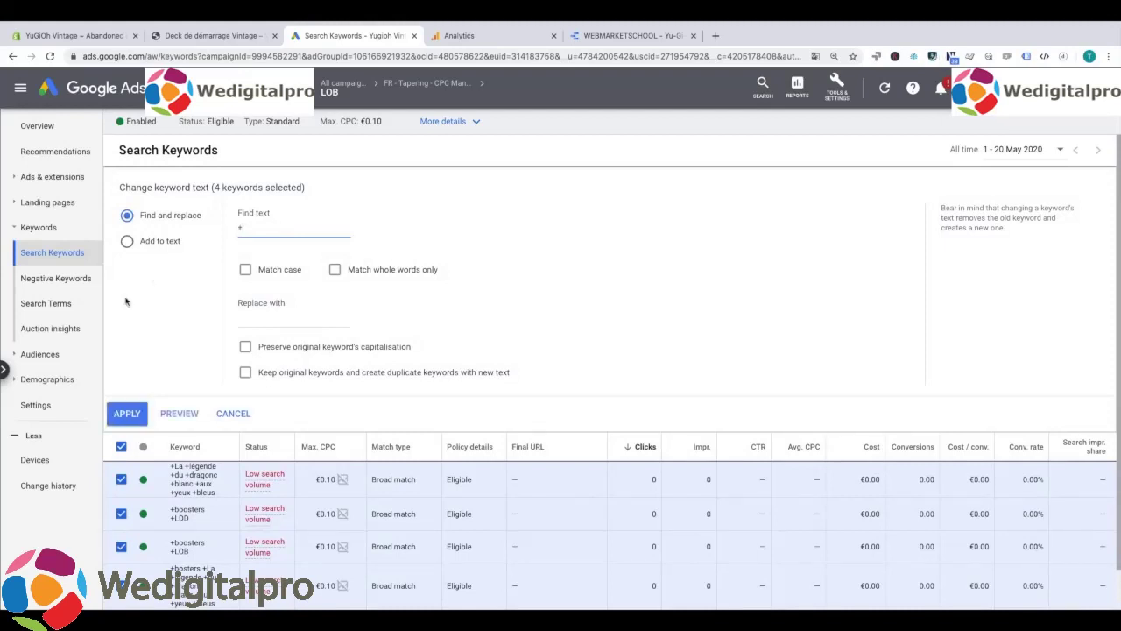
left_click(126, 413)
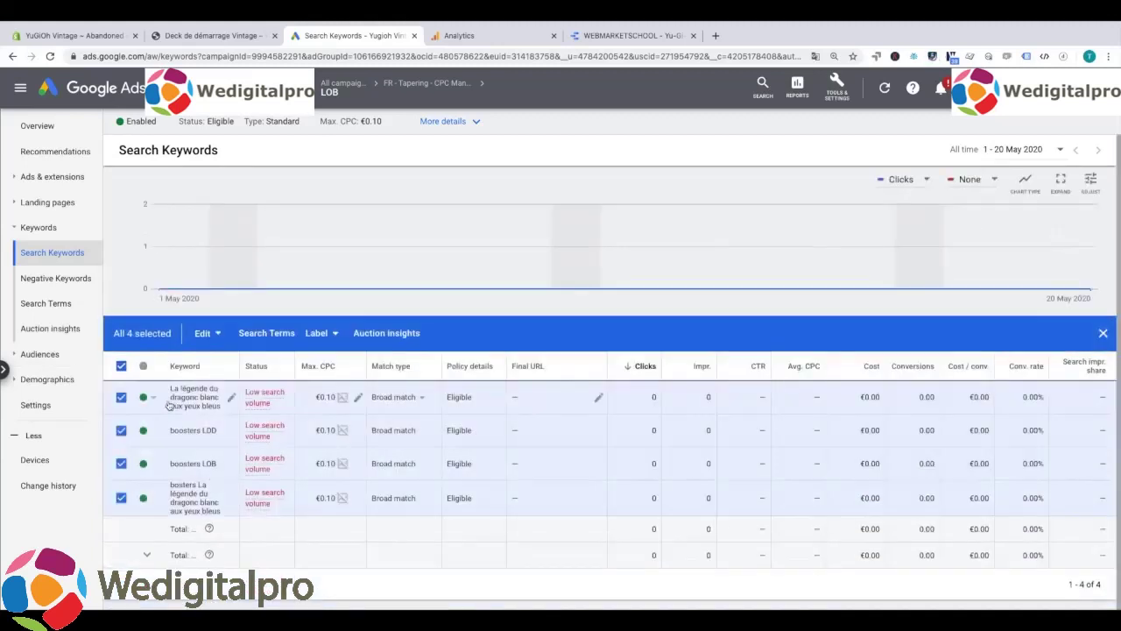
left_click(122, 366)
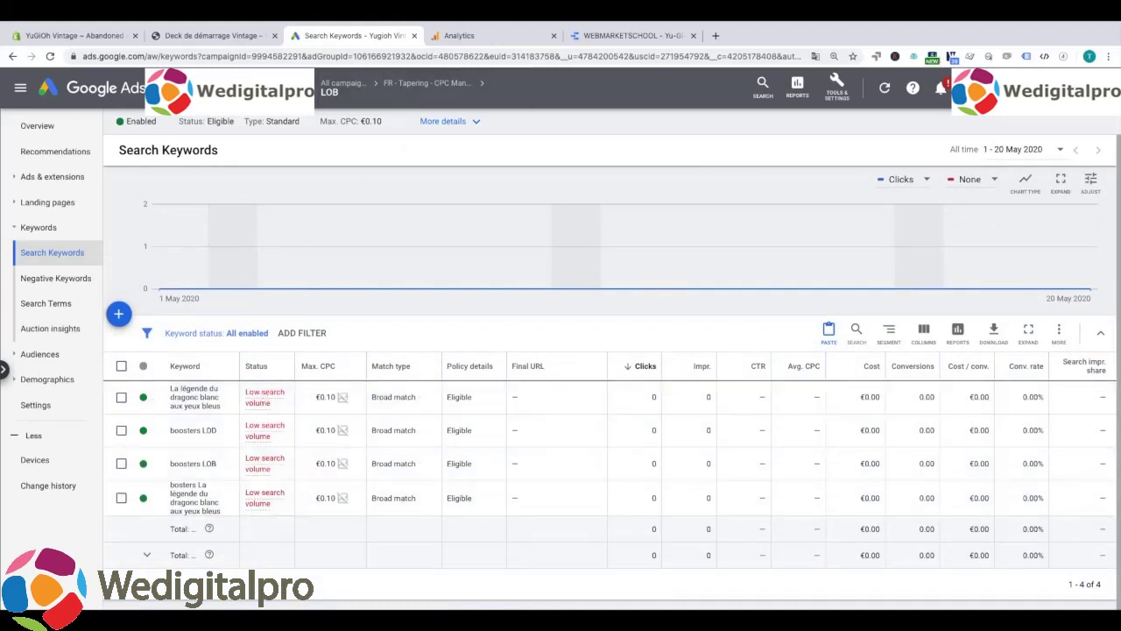
Go back to the campaign's ad groups and pause the LOB ad group.
left_click(11, 56)
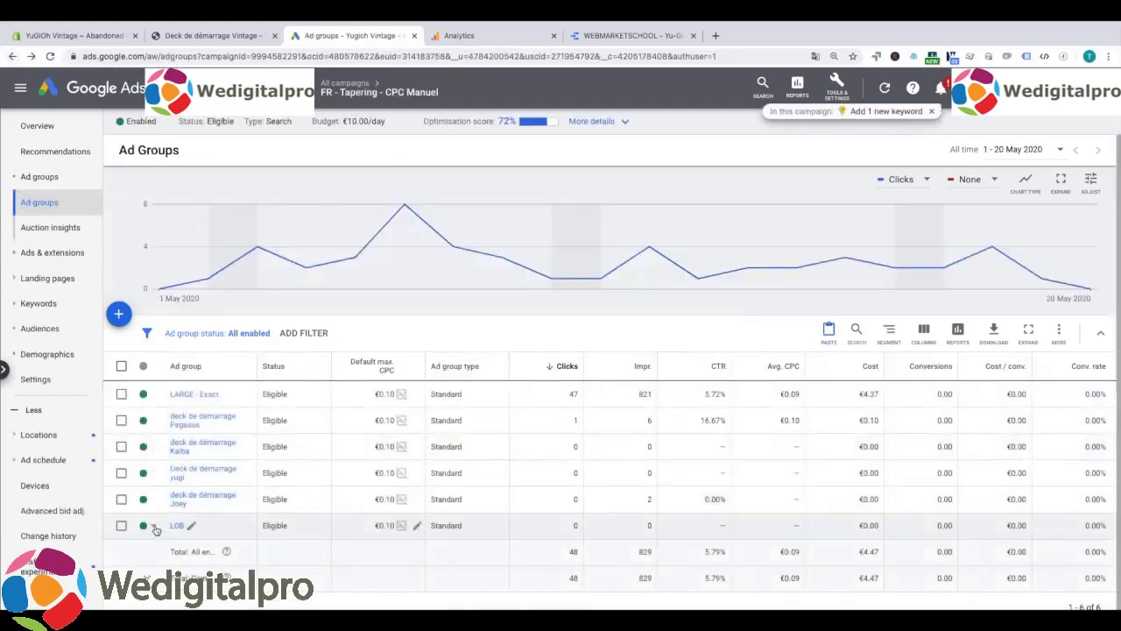
left_click(154, 528)
left_click(162, 552)
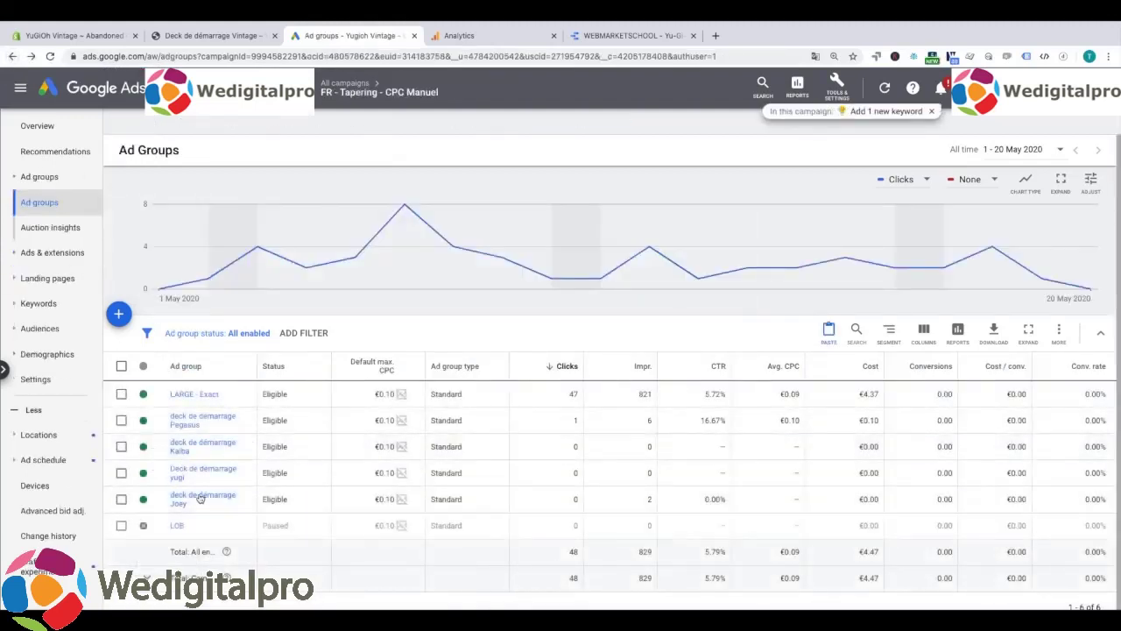
Apply the "All enabled" ad group status filter and return to the list of all campaigns.
left_click(219, 332)
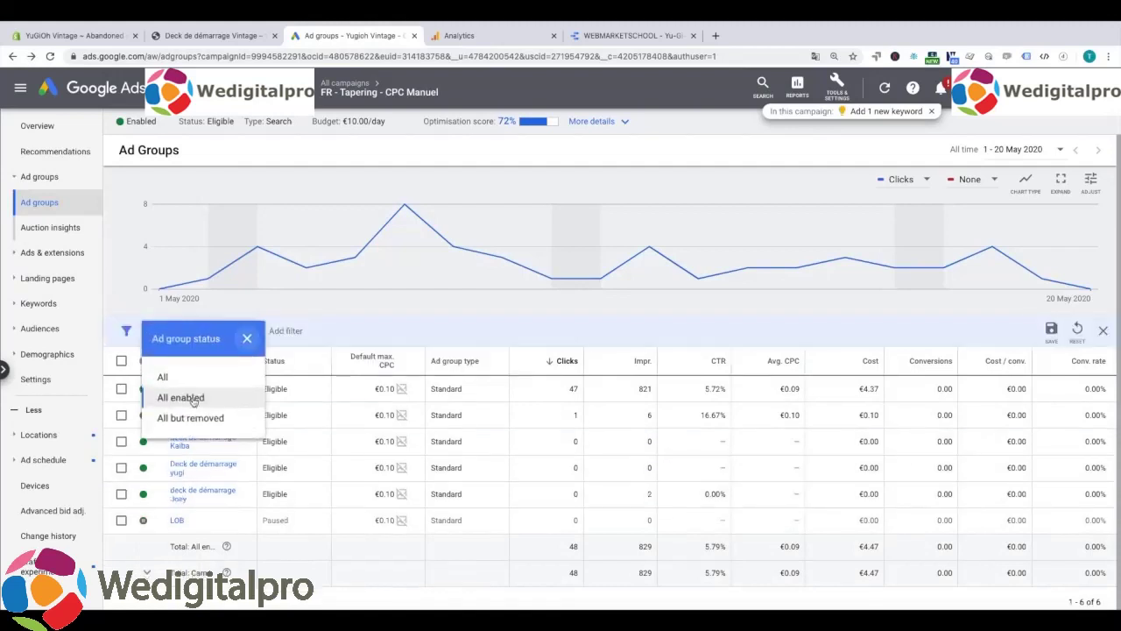
left_click(179, 397)
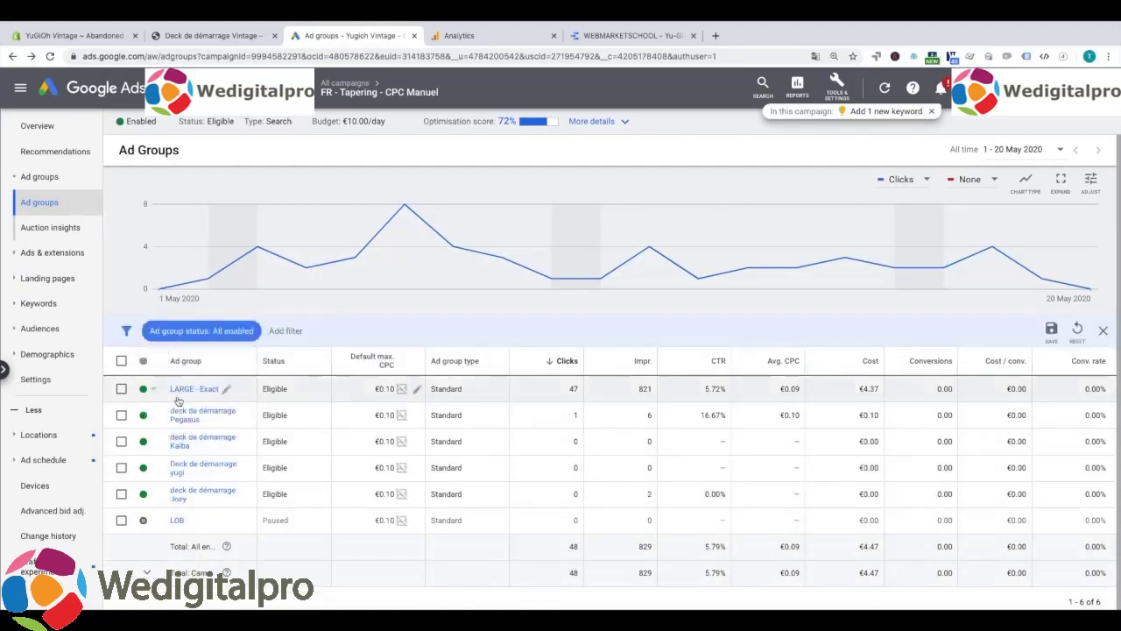
left_click(347, 83)
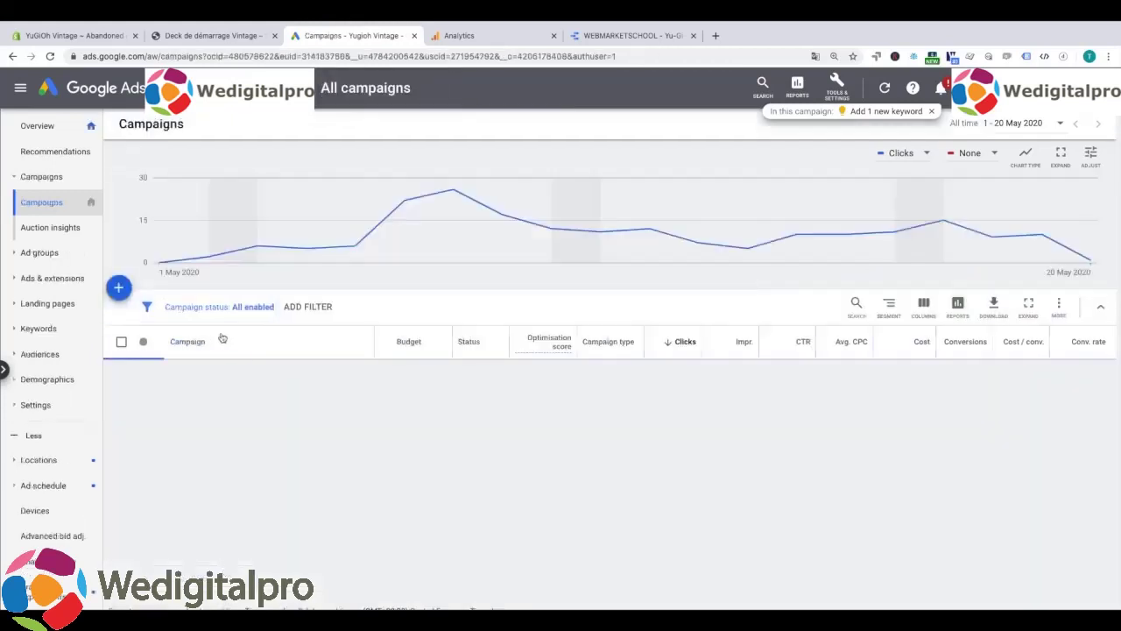
Open the FR - SKAG - CPC Manuel campaign and review the keywords of its LARGE - Exact ad group.
left_click(210, 372)
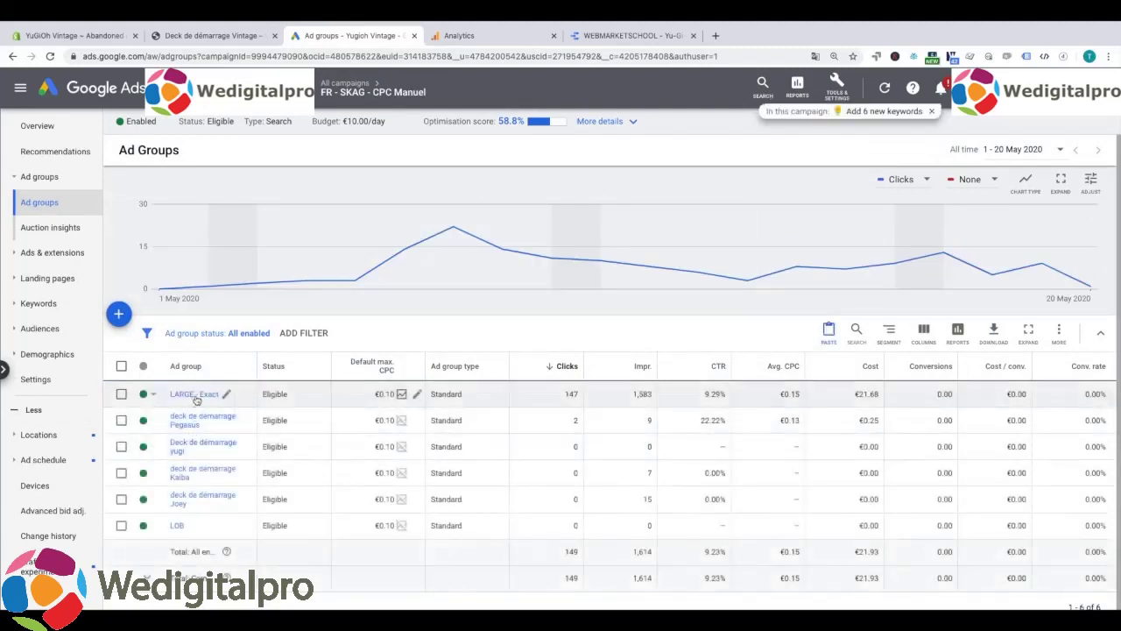
left_click(194, 395)
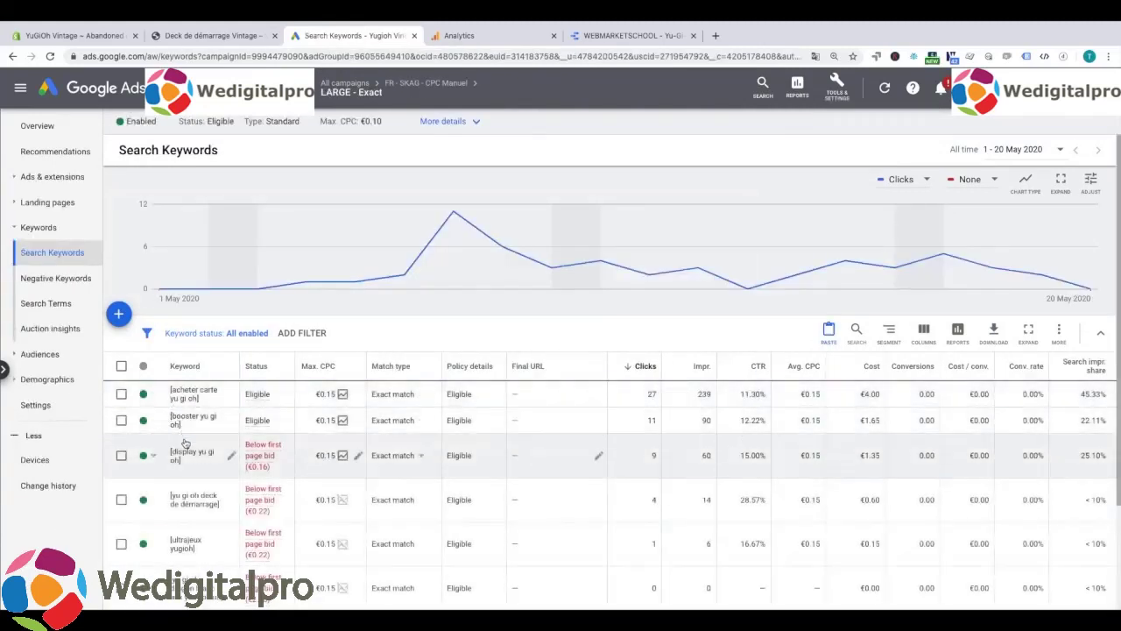
scroll(185, 442, "down", 2)
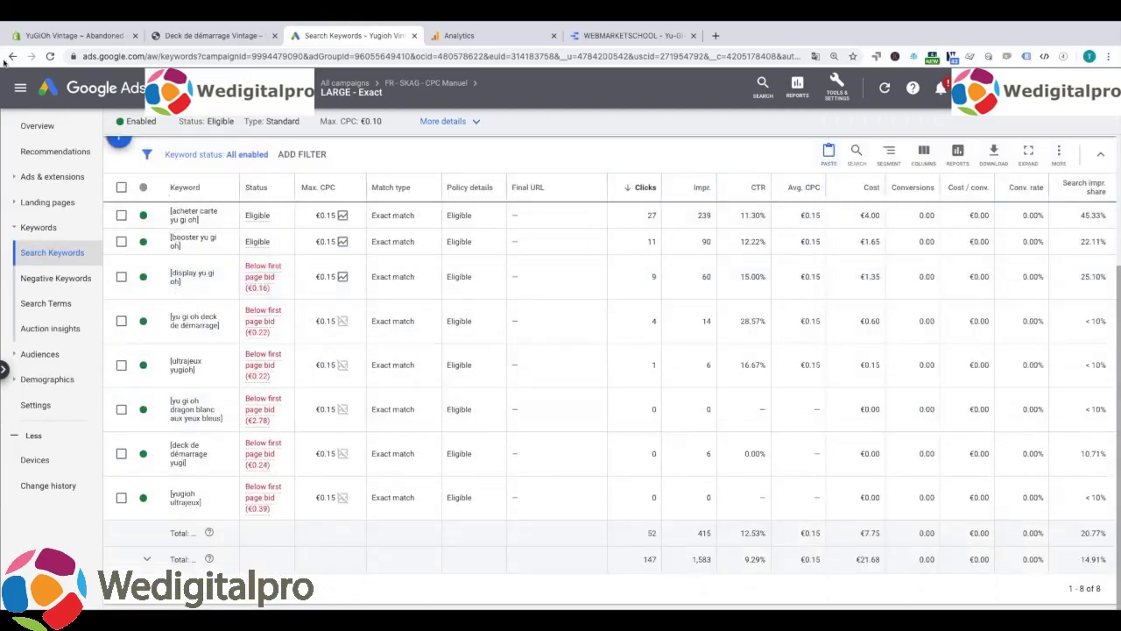
Return to the campaign's ad groups, open deck de démarrage Pegasus and set its keyword's maximum CPC to €0.24.
left_click(12, 57)
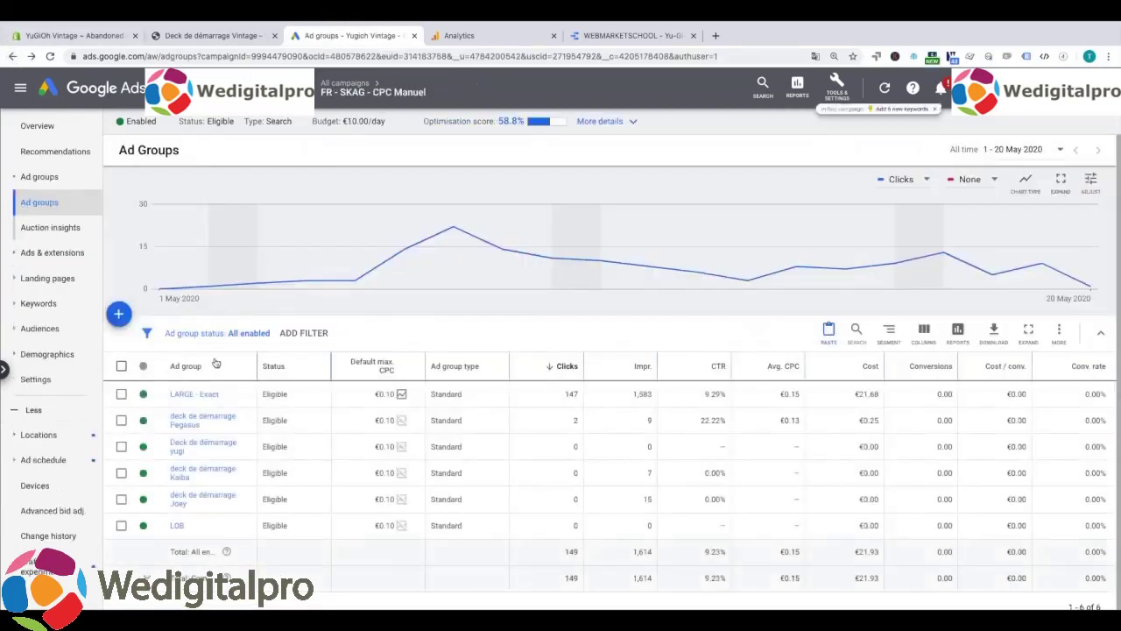
left_click(202, 420)
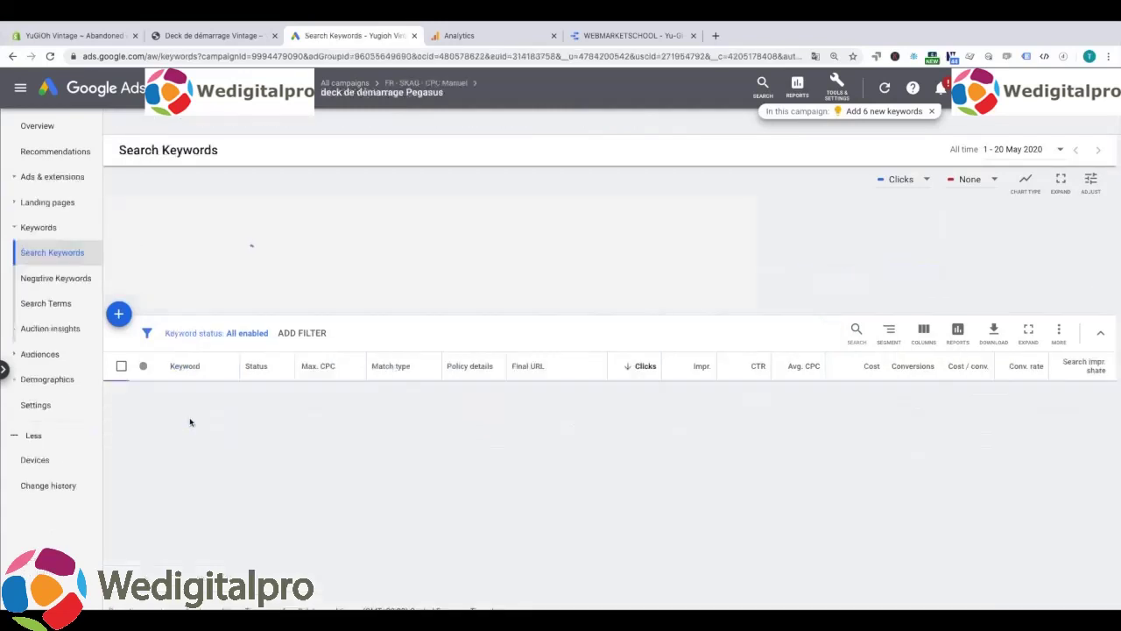
mouse_move(273, 401)
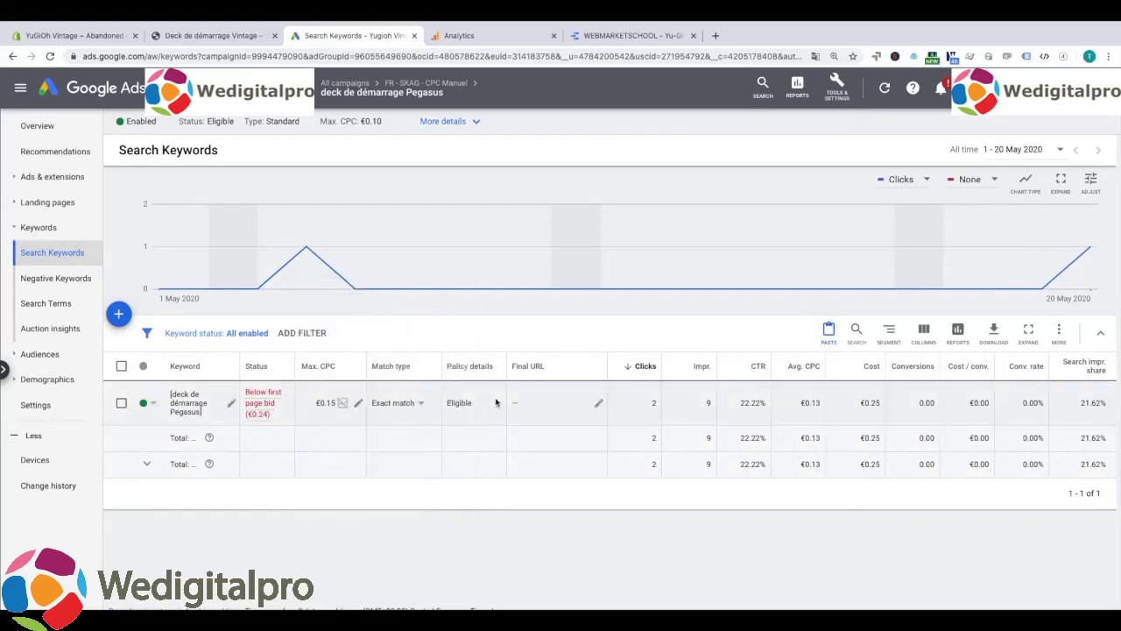
left_click(358, 404)
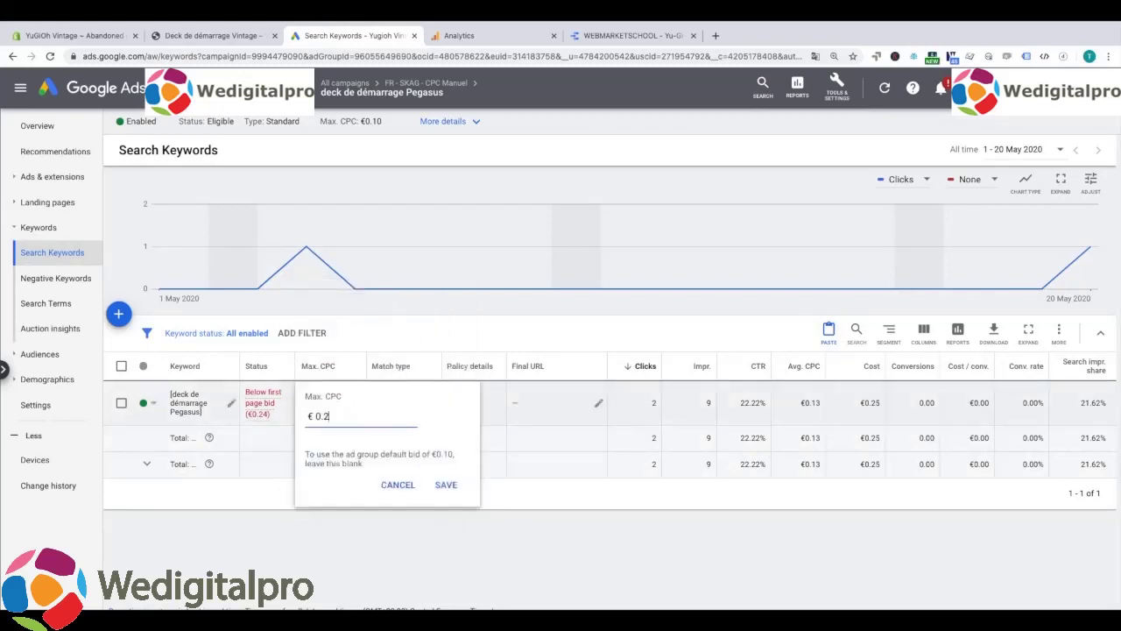
left_click(445, 484)
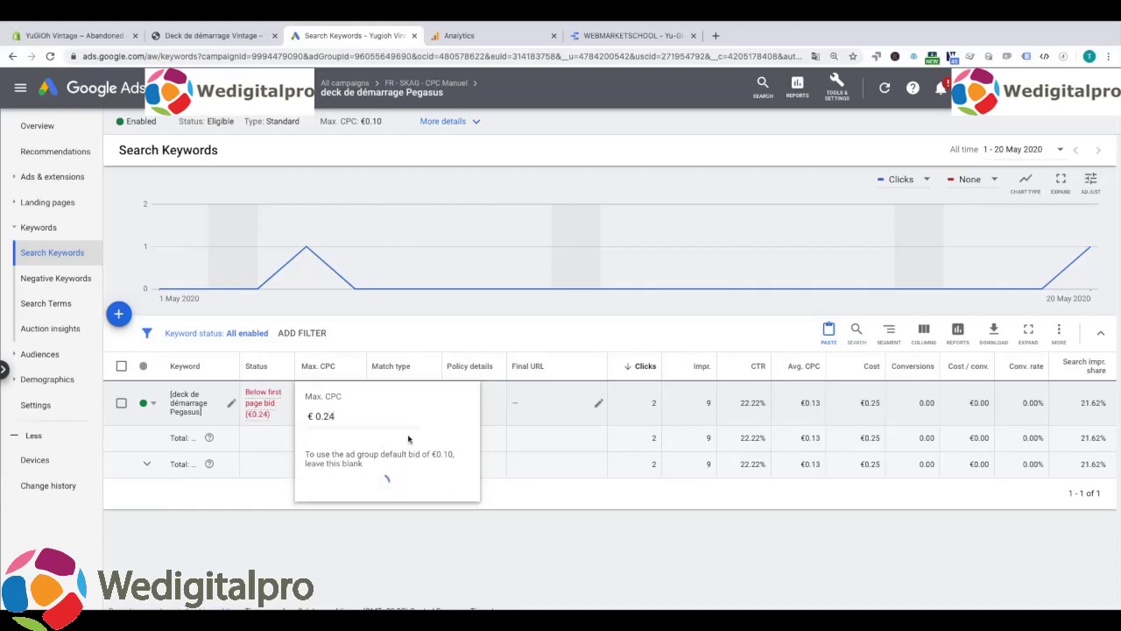
Go back to the ad groups, open Deck de démarrage yugi and set its keyword's maximum CPC to €0.35.
left_click(12, 56)
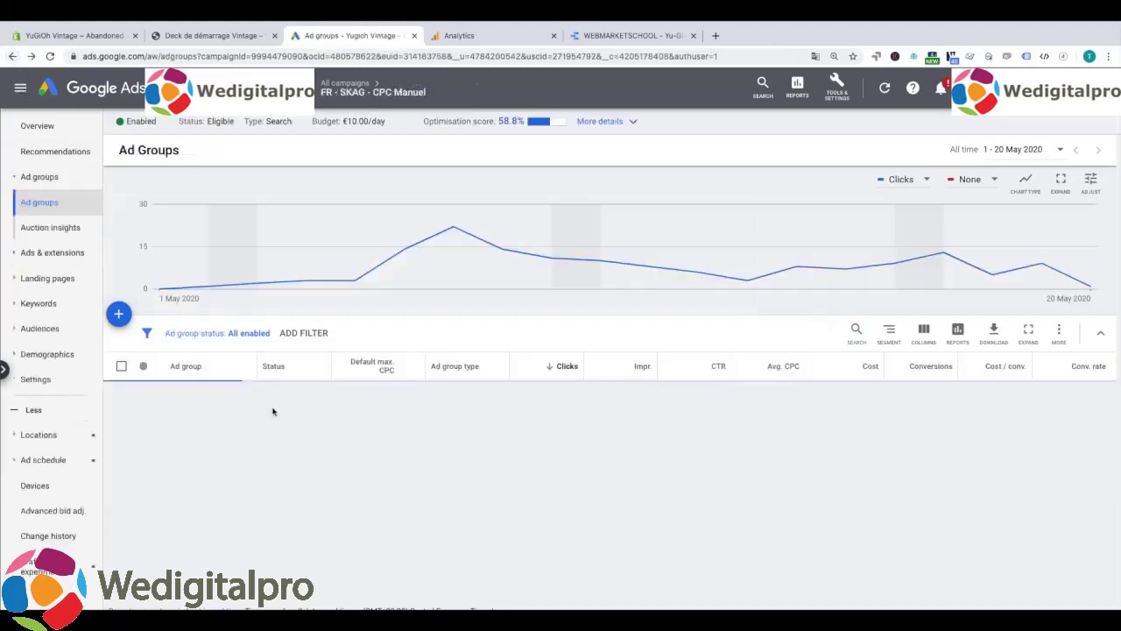
left_click(218, 448)
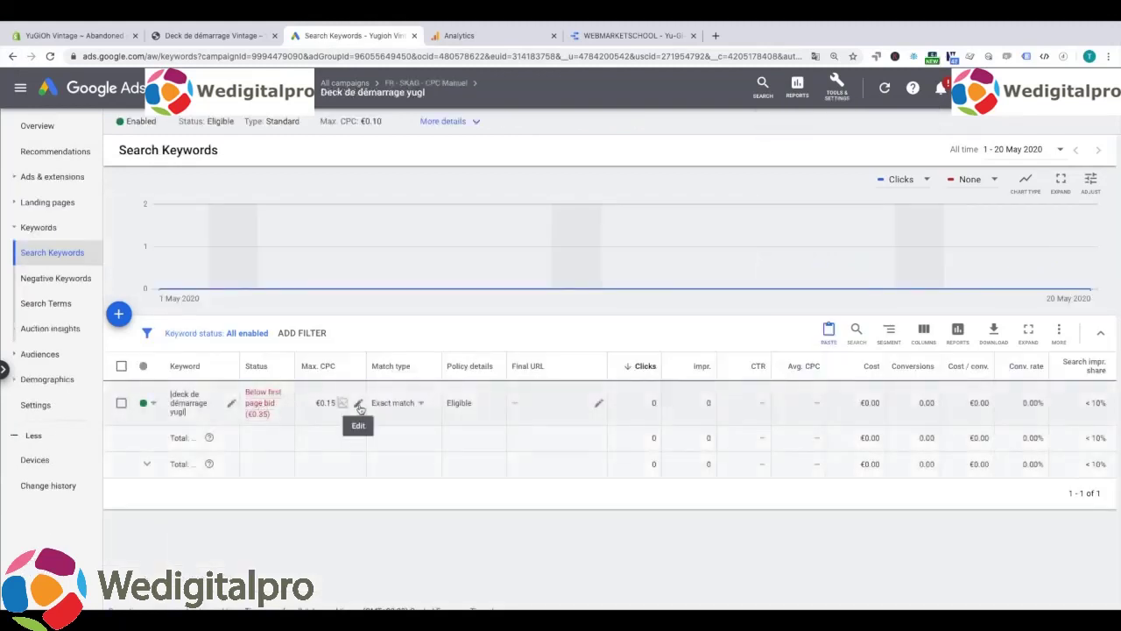
left_click(358, 404)
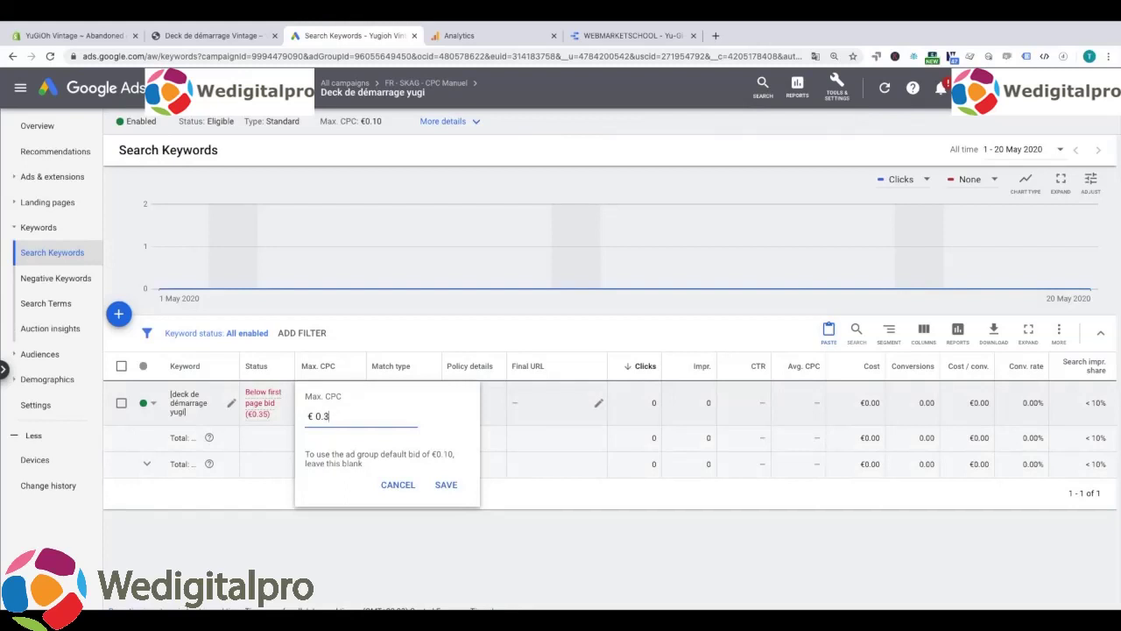
left_click(446, 487)
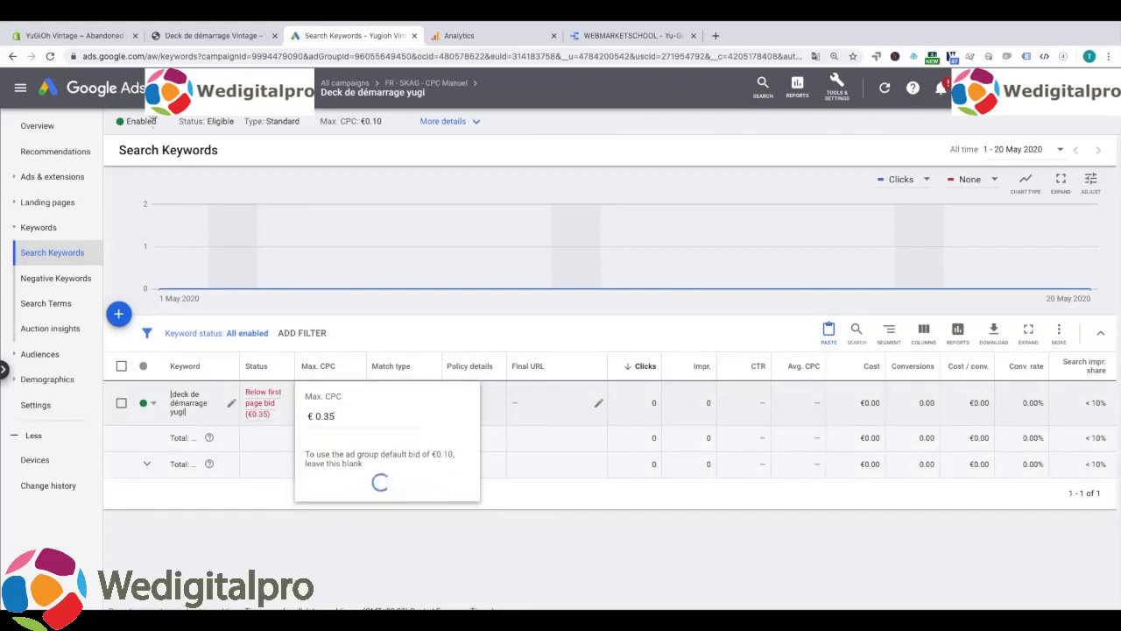
Go back to the ad groups, open deck de démarrage Kaiba and set its keyword's maximum CPC to €0.29.
left_click(11, 57)
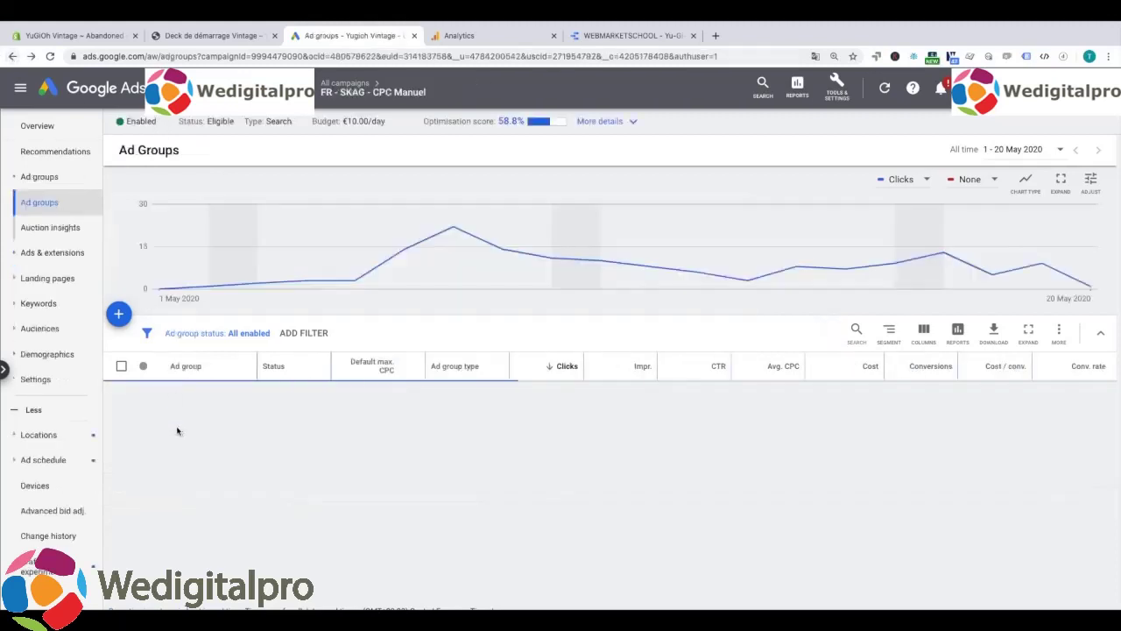
left_click(191, 472)
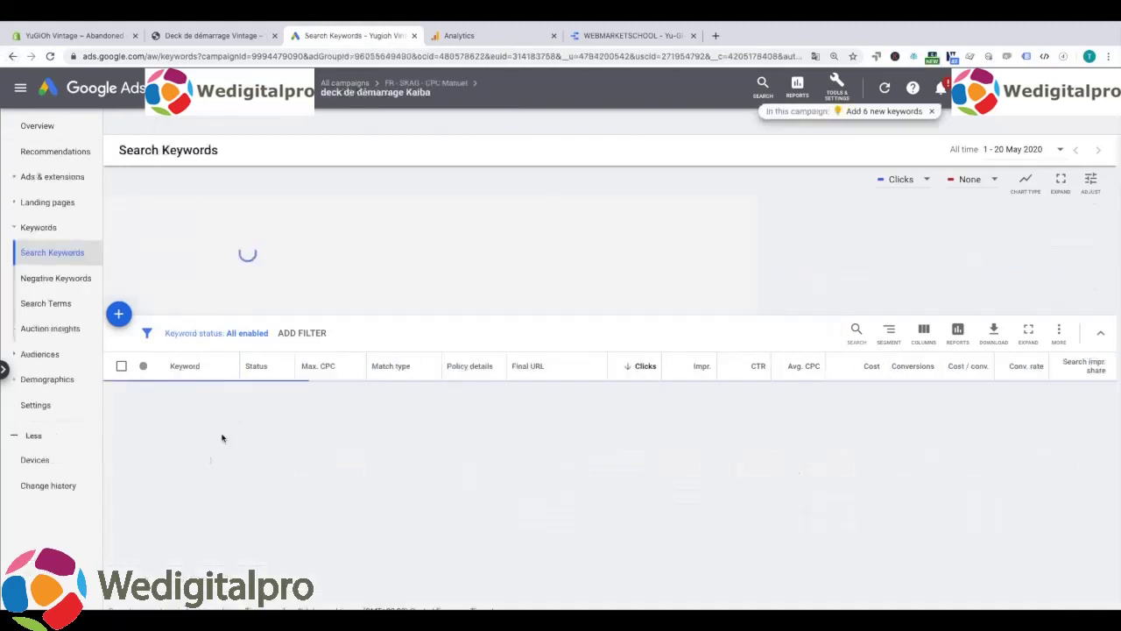
left_click(358, 404)
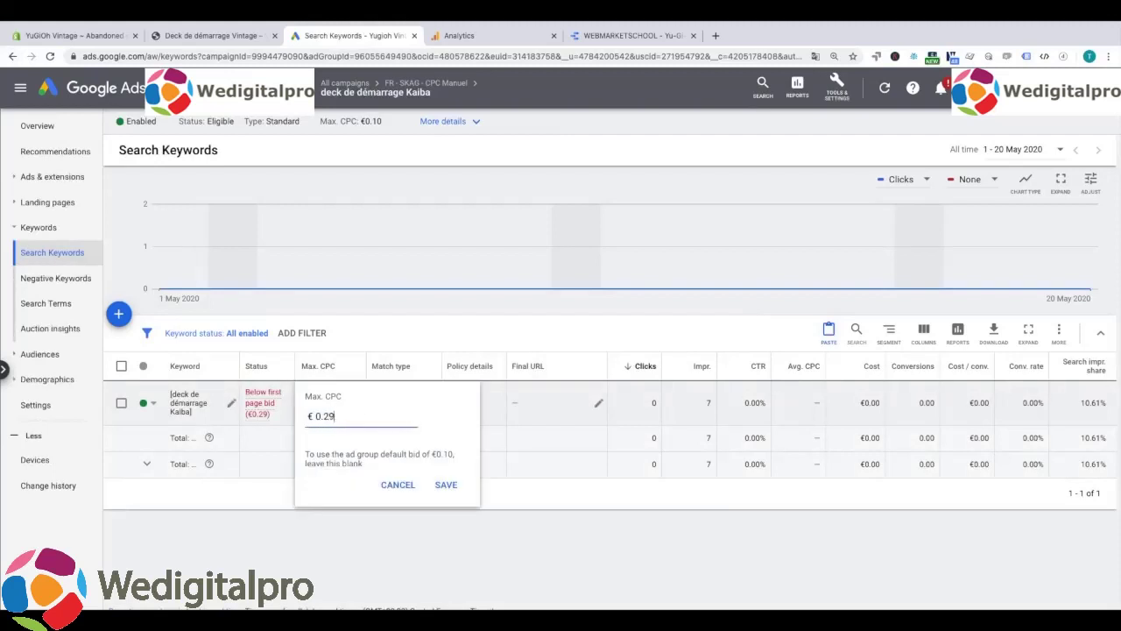
left_click(446, 485)
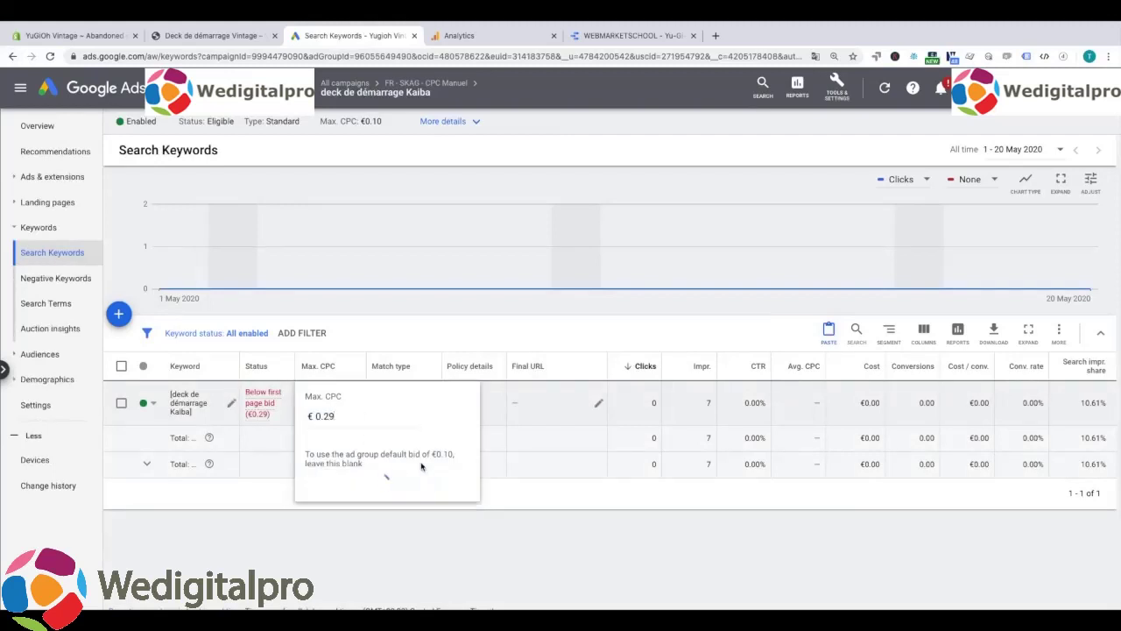
Go back to the ad groups, open deck de démarrage Joey and set its keyword's maximum CPC to €0.22.
left_click(12, 57)
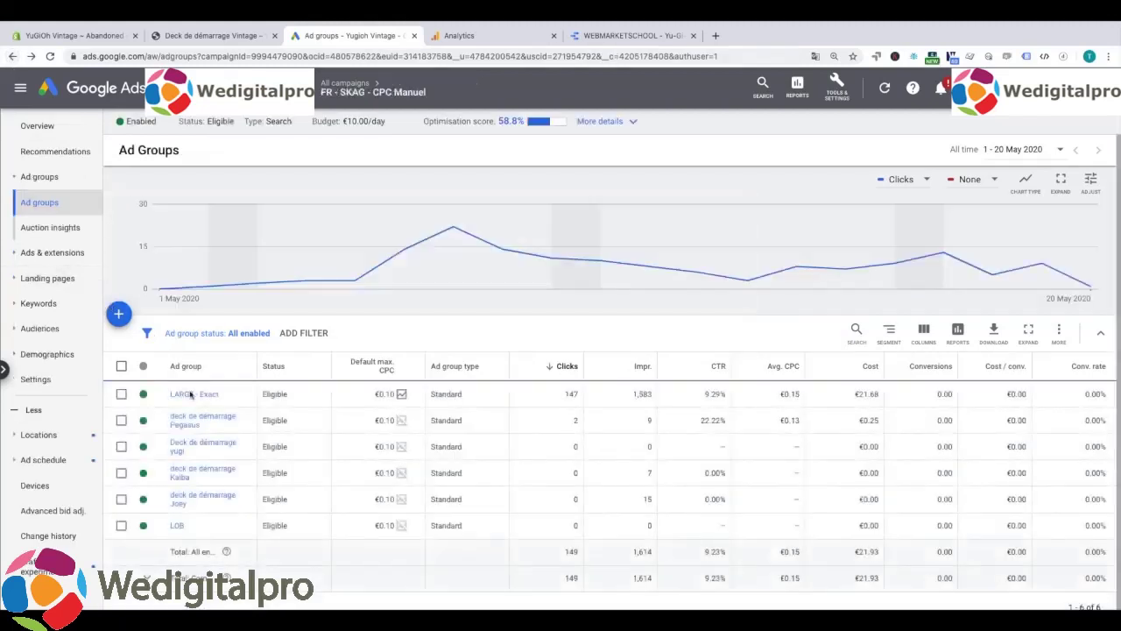
left_click(196, 496)
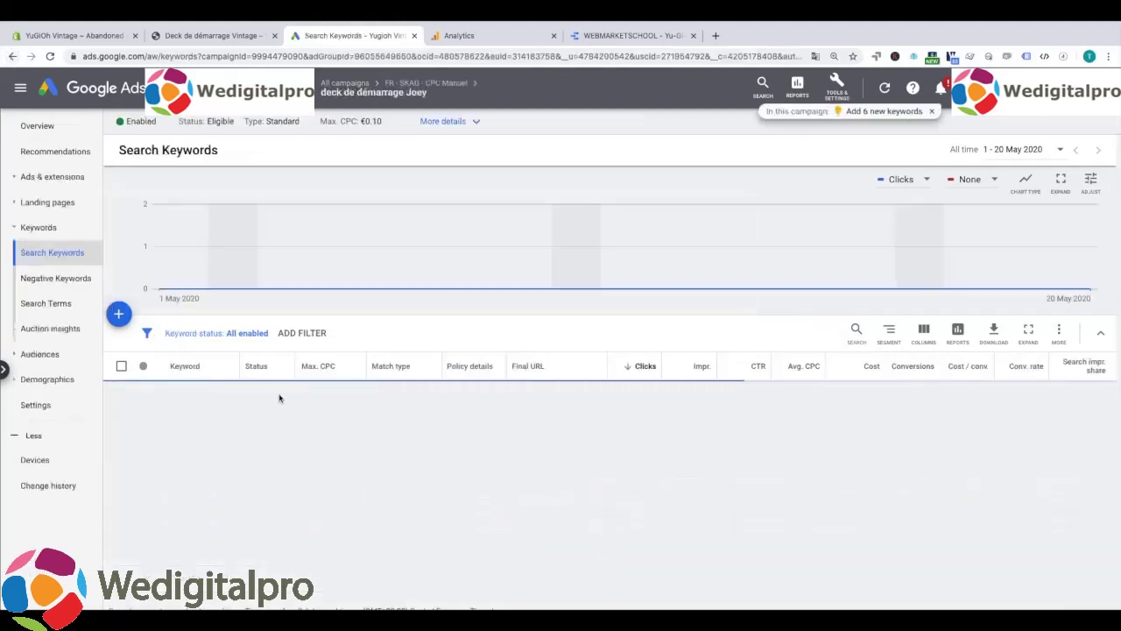
left_click(358, 404)
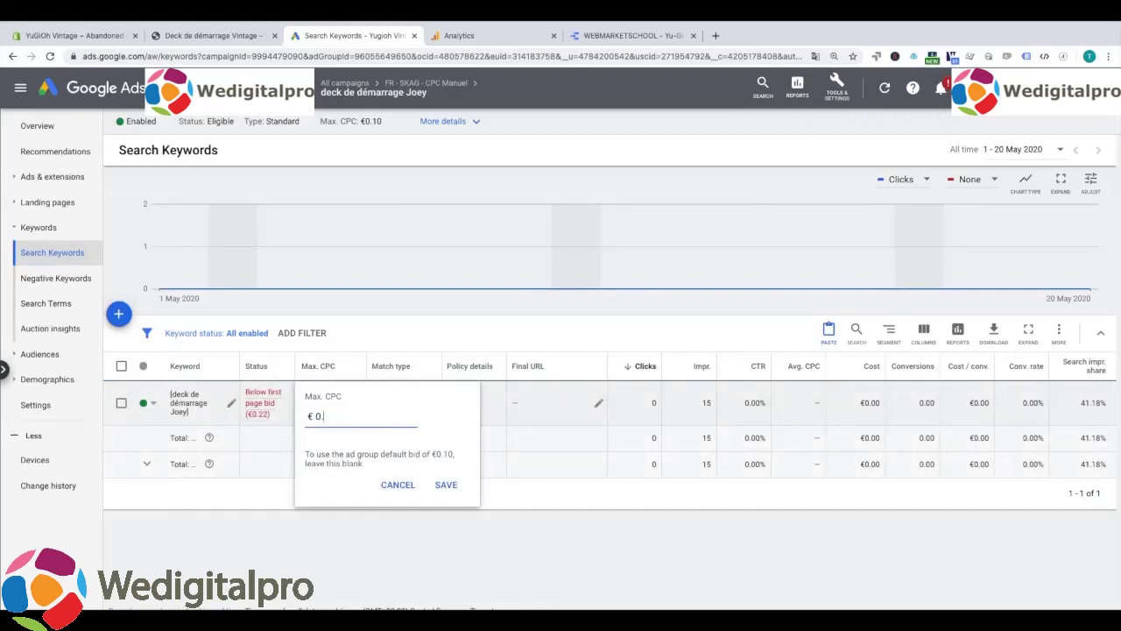
left_click(446, 485)
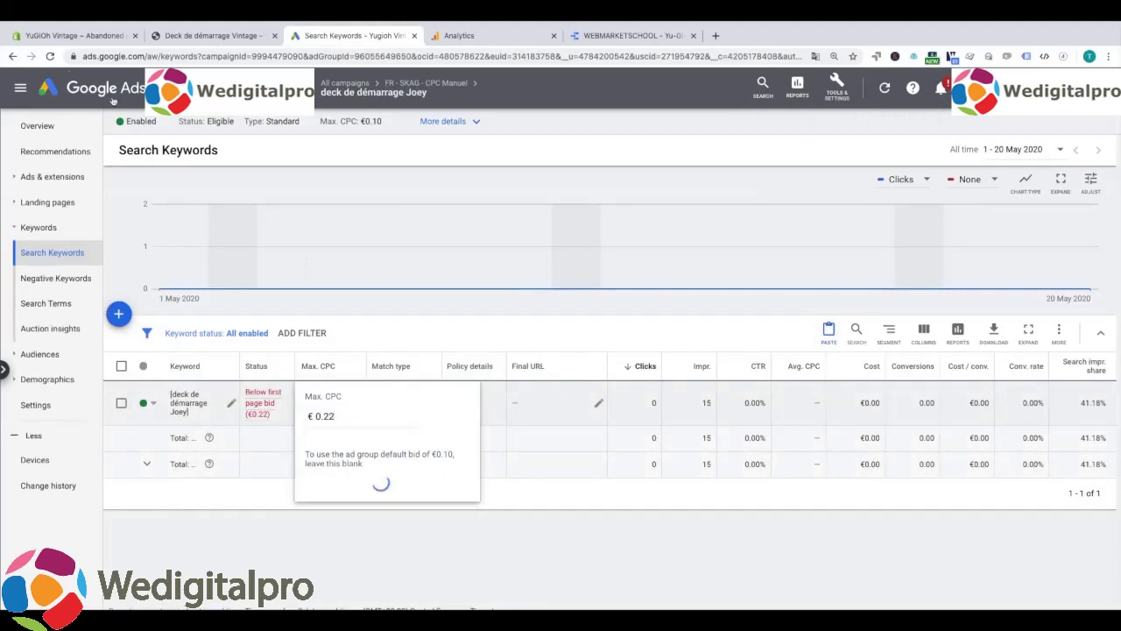
Return to the ad groups of FR - SKAG - CPC Manuel and pause the LOB ad group.
left_click(12, 56)
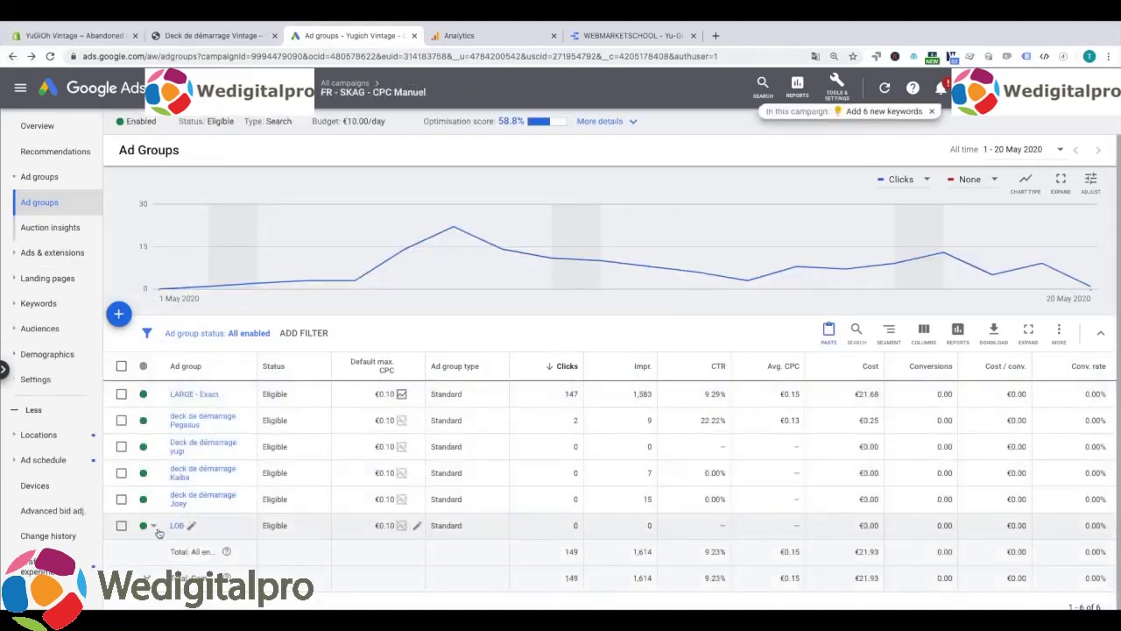
left_click(154, 525)
left_click(162, 552)
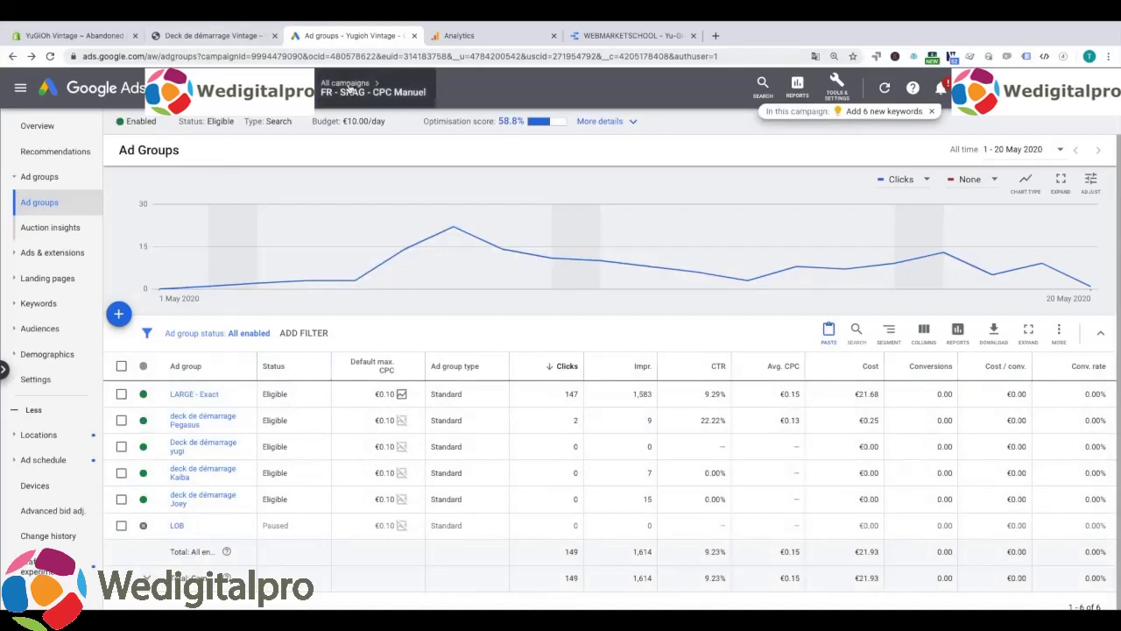
Review the LARGE - Exact keywords in FR - Tapering - CPC Manuel against the store's Boite de Boosters and Boosters à l'unité collection pages.
mouse_move(349, 89)
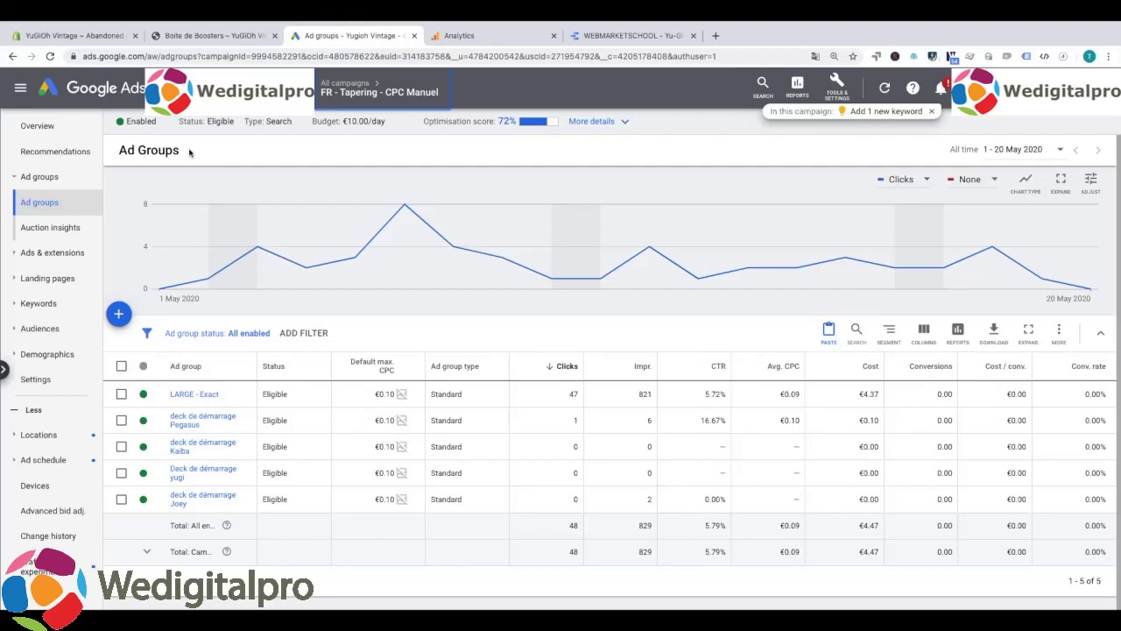
left_click(189, 396)
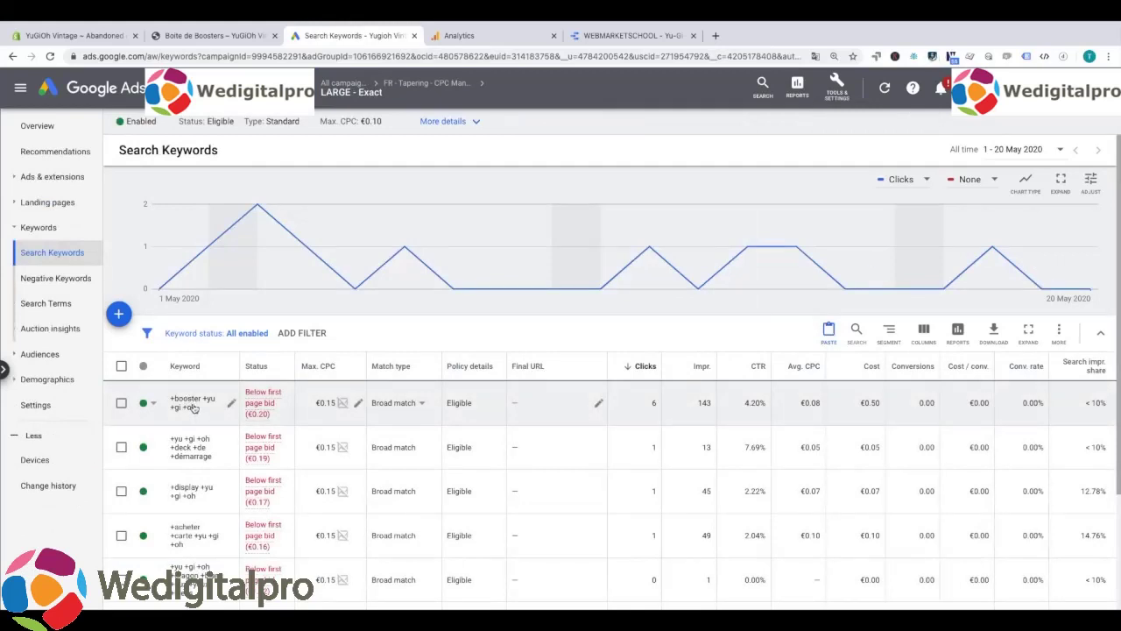
left_click(198, 41)
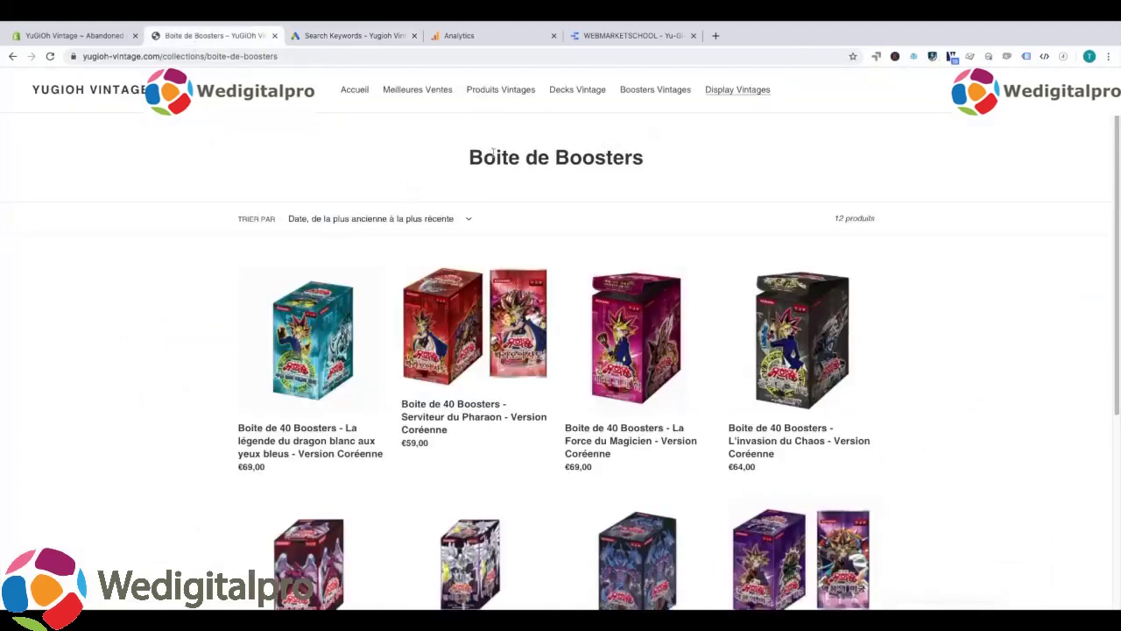
left_click_drag(472, 157, 643, 158)
left_click(664, 93)
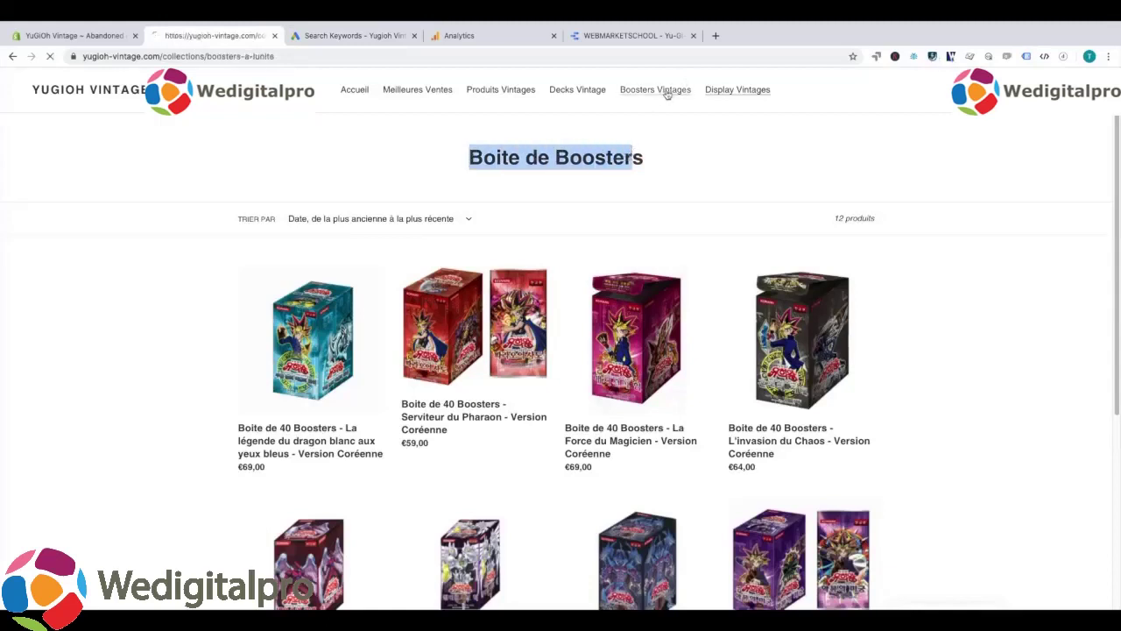
left_click_drag(472, 158, 645, 161)
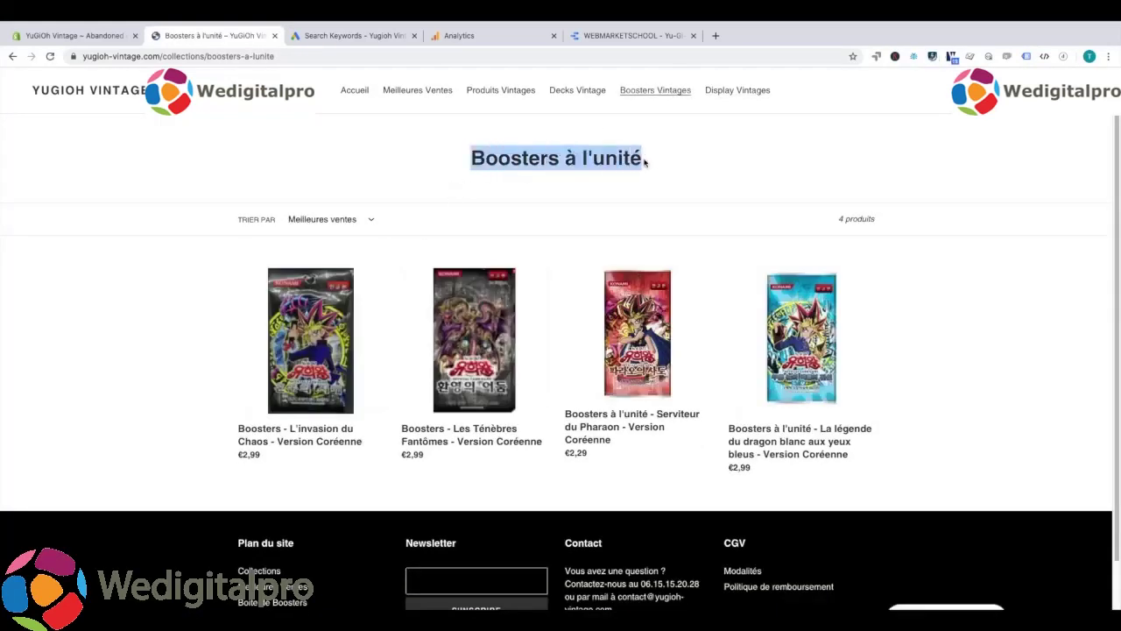
Switch back to Google Ads, reopen the ad groups of FR - Tapering - CPC Manuel and copy the LARGE - Exact ad group.
left_click(336, 36)
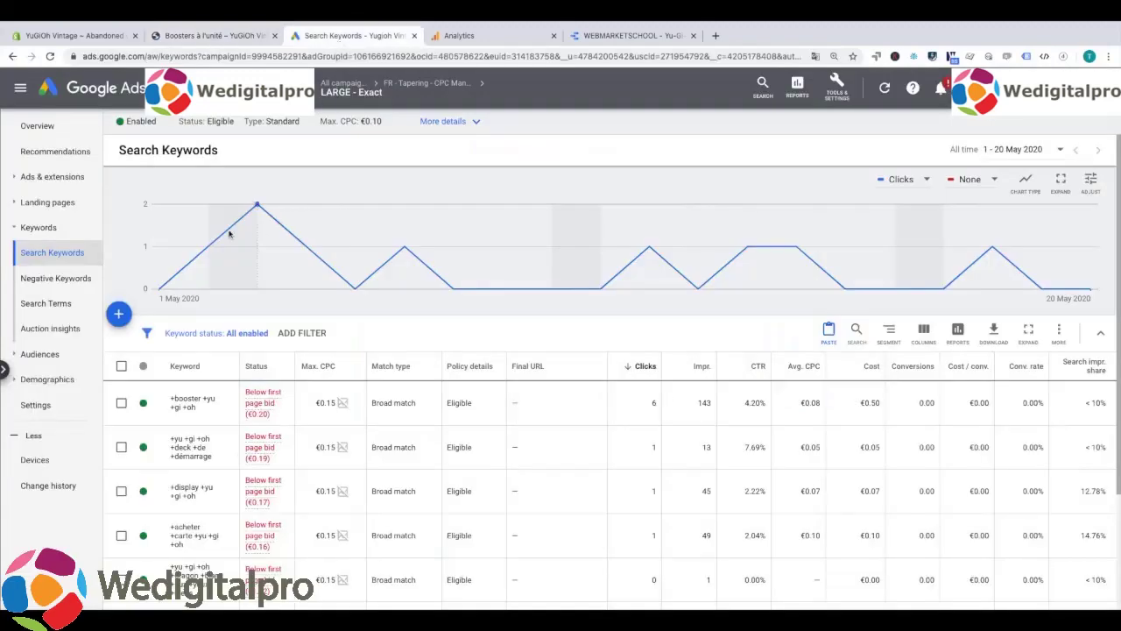
left_click(341, 84)
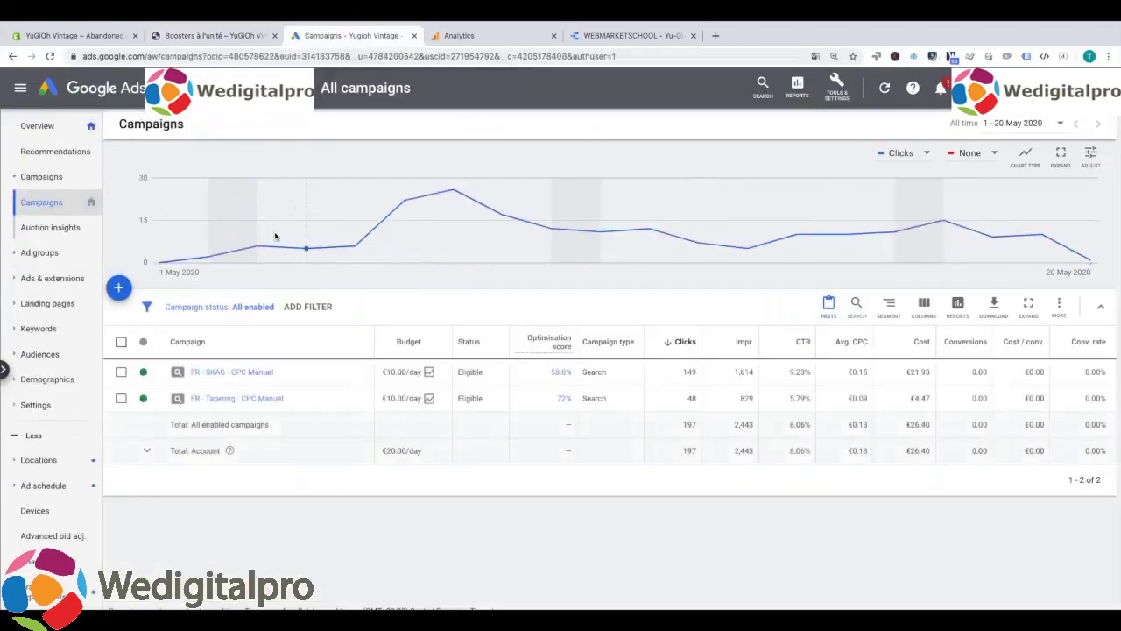
left_click(219, 400)
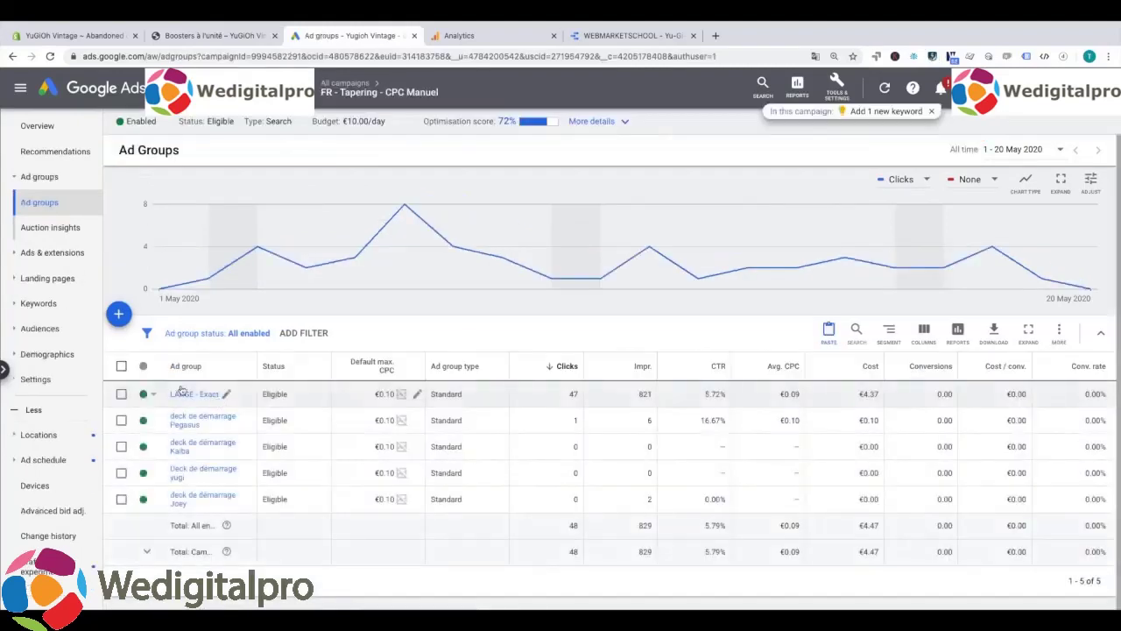
left_click(122, 394)
left_click(191, 332)
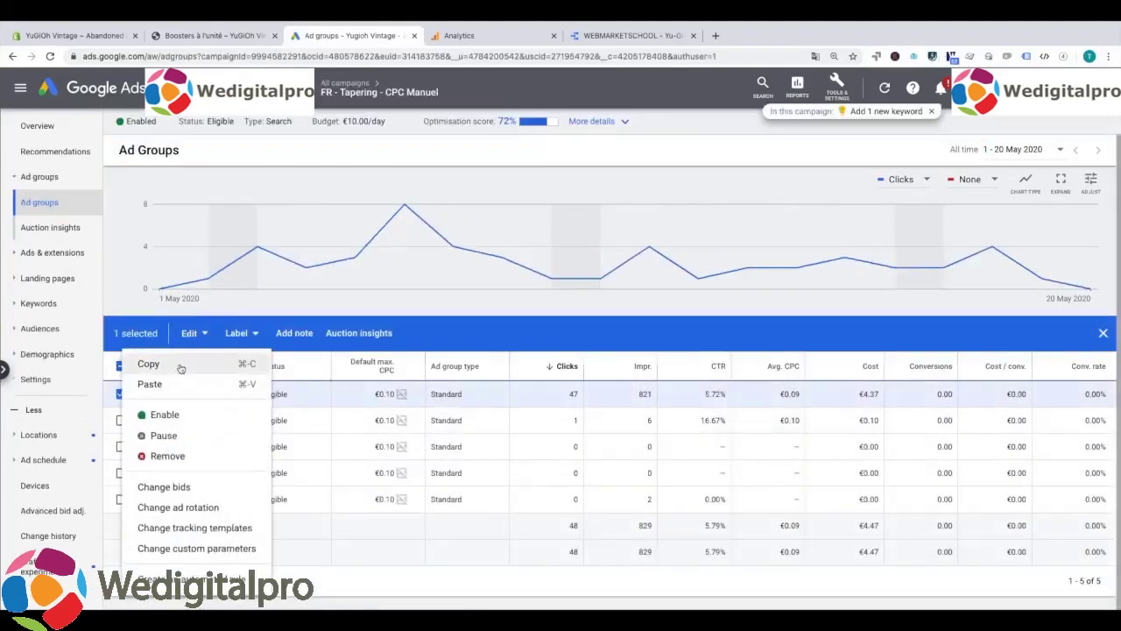
left_click(118, 365)
Paste the copied LARGE - Exact ad group into the FR - Tapering - CPC Manuel campaign, leaving the new ad group unpaused.
left_click(121, 365)
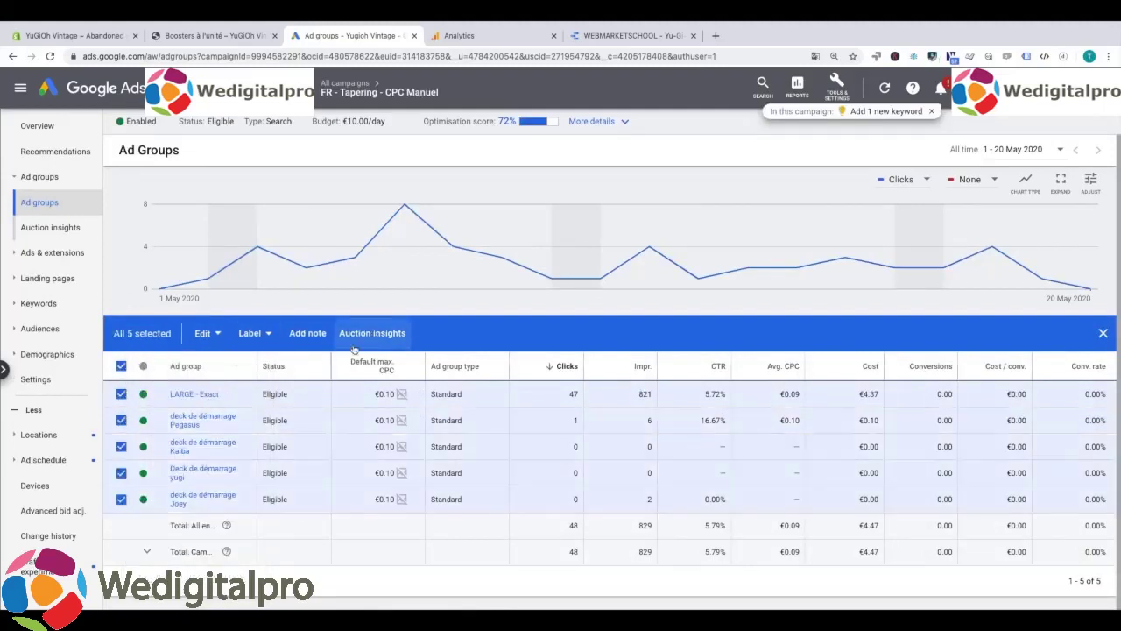
left_click(121, 365)
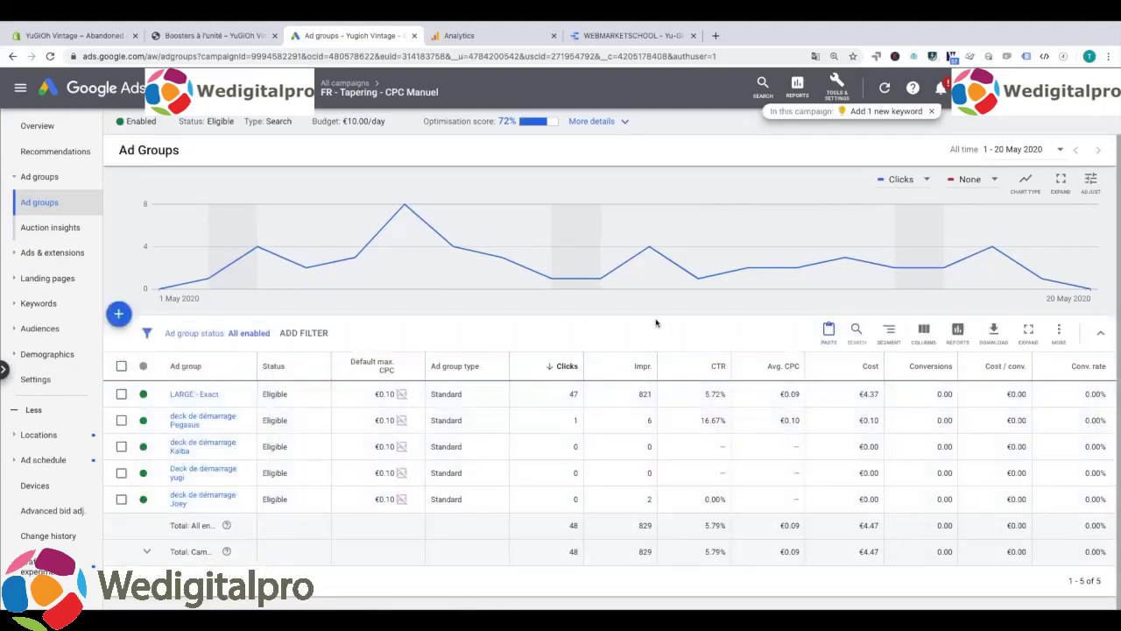
left_click(829, 334)
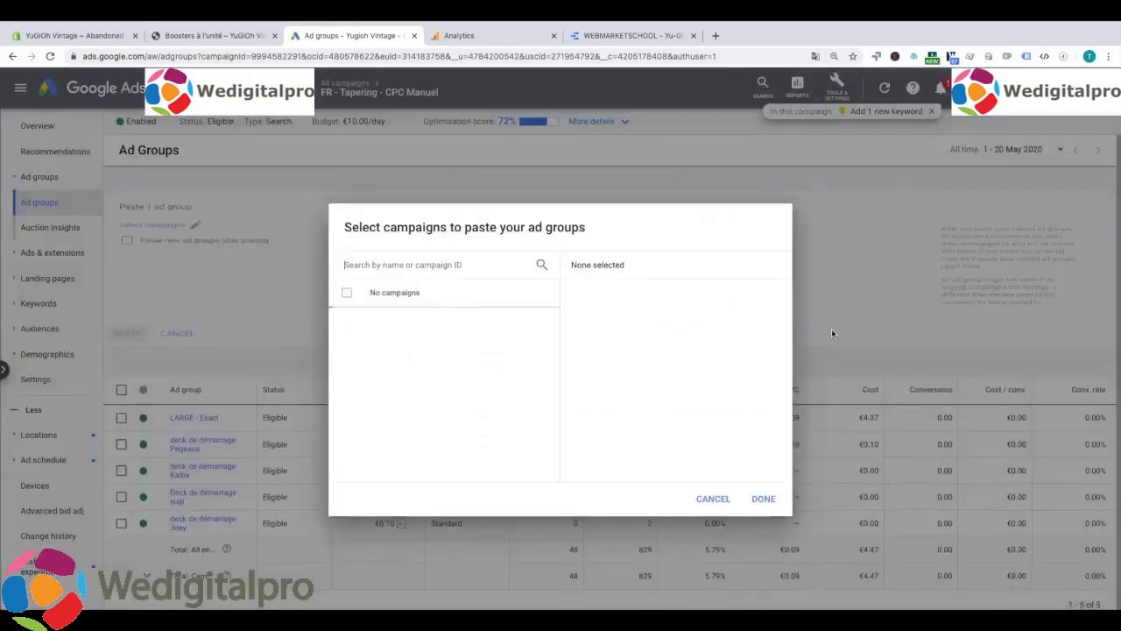
left_click(762, 498)
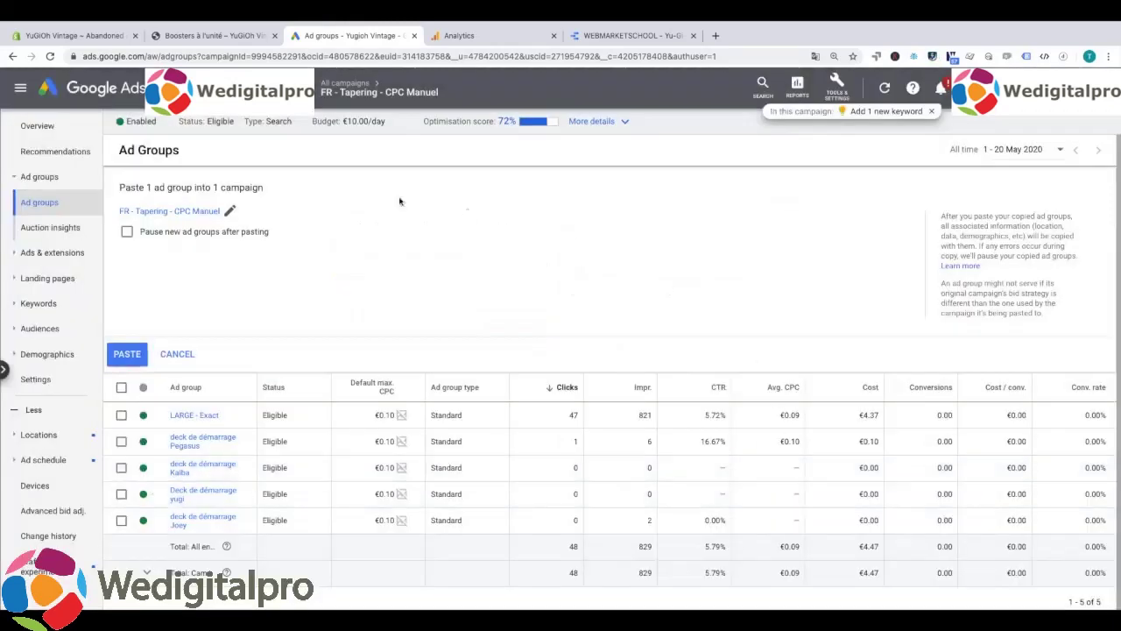
left_click(130, 355)
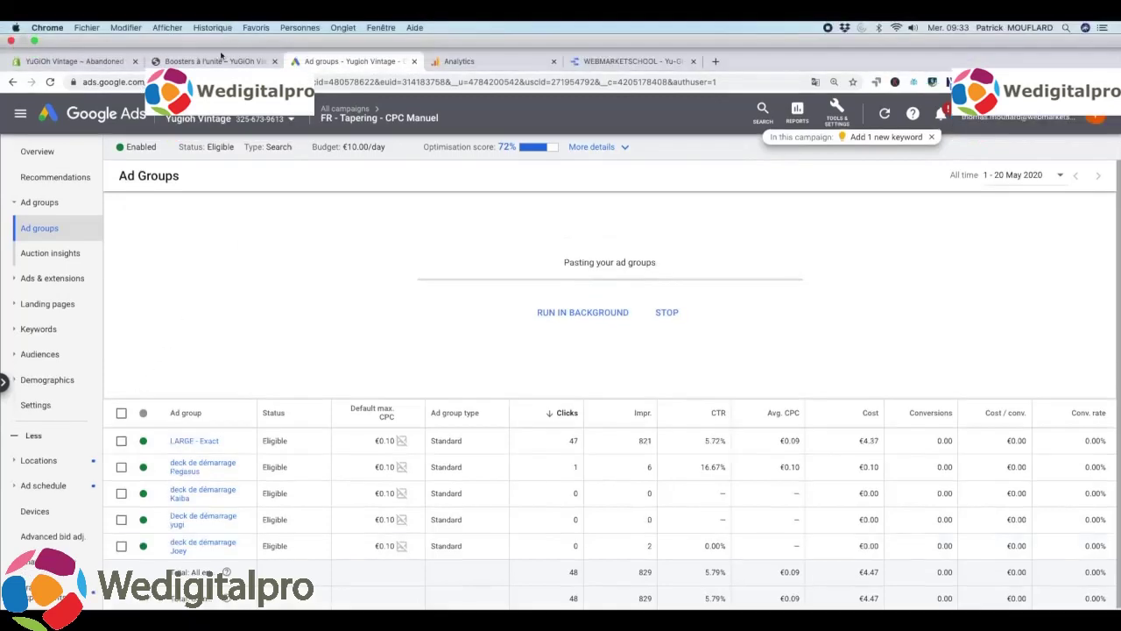
Review the store's Boosters à l'unité and Boite de Boosters collection pages while the ad group is pasted, returning to Google Ads at the end.
left_click(215, 35)
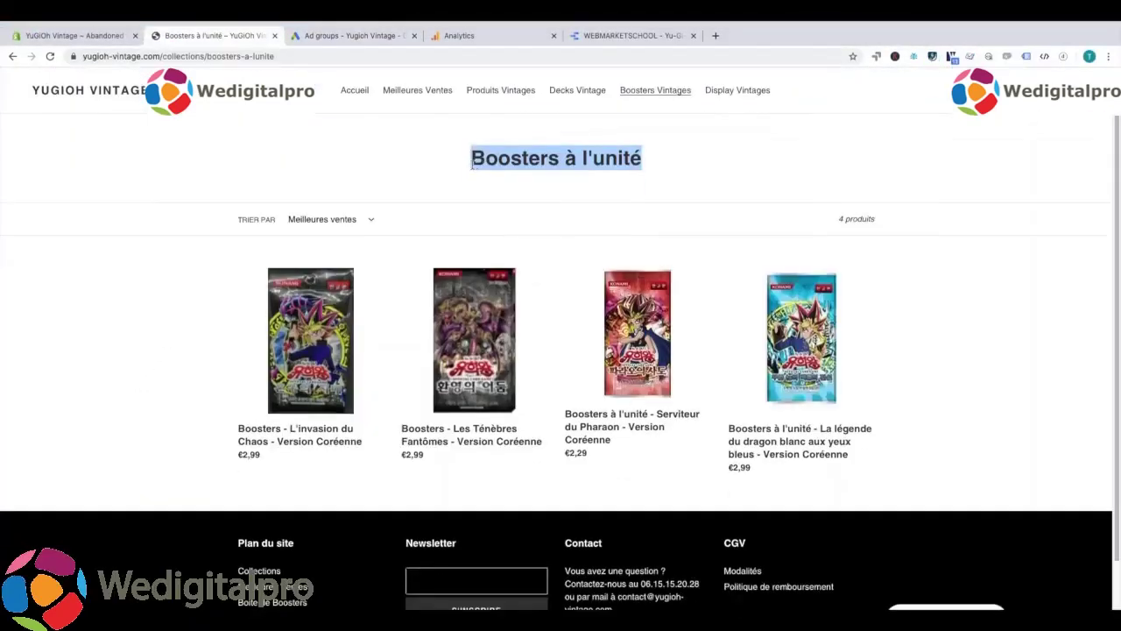
left_click_drag(473, 159, 668, 161)
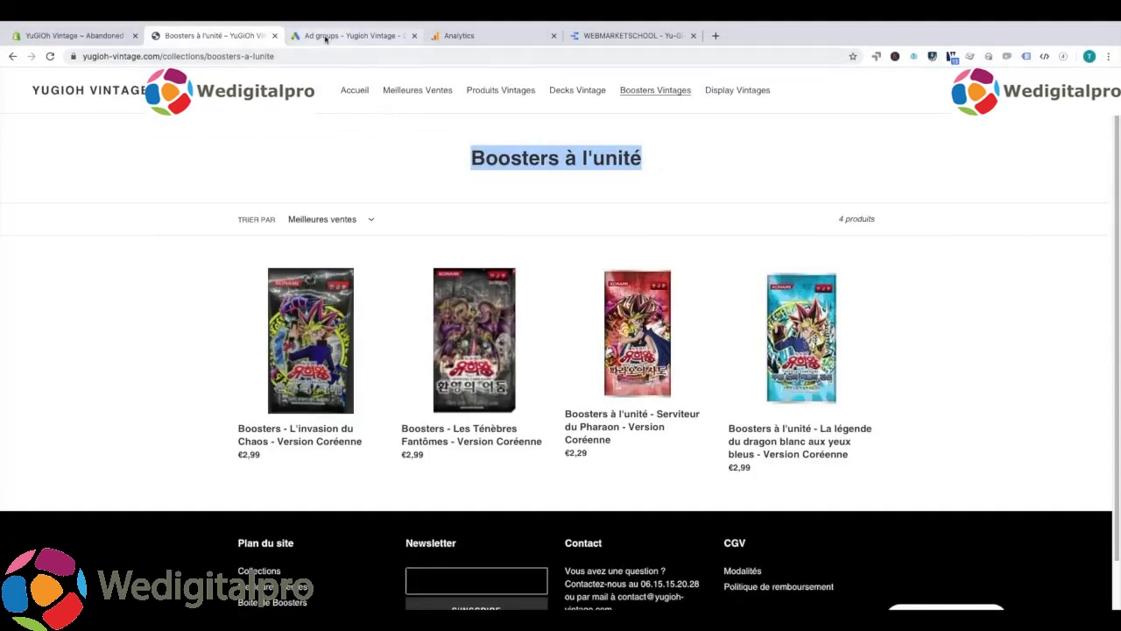
left_click(723, 91)
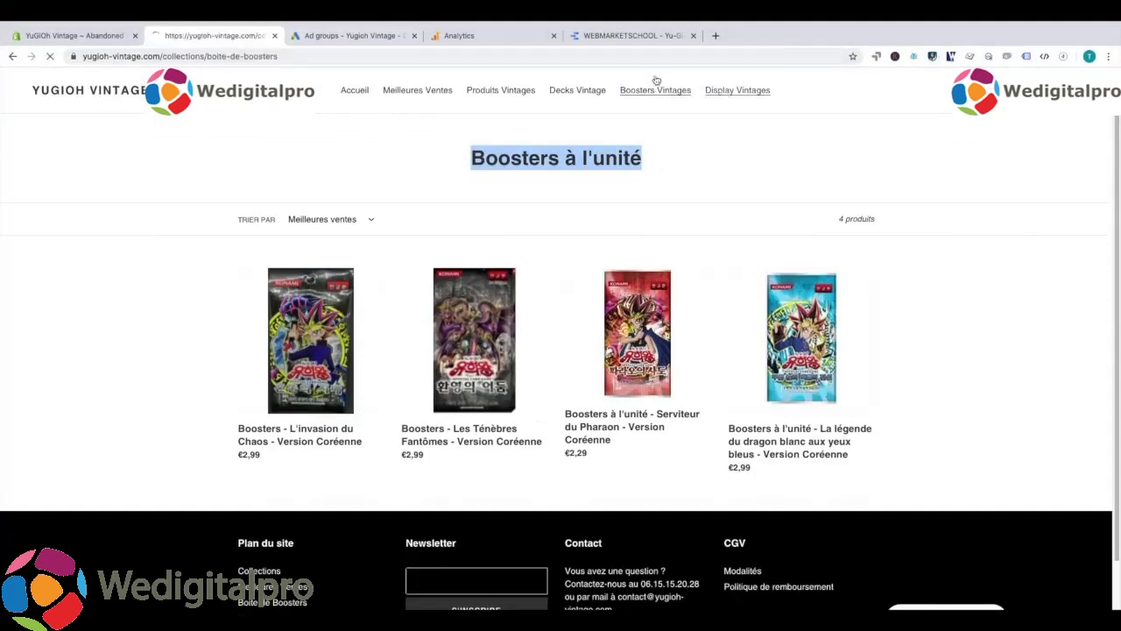
left_click(371, 36)
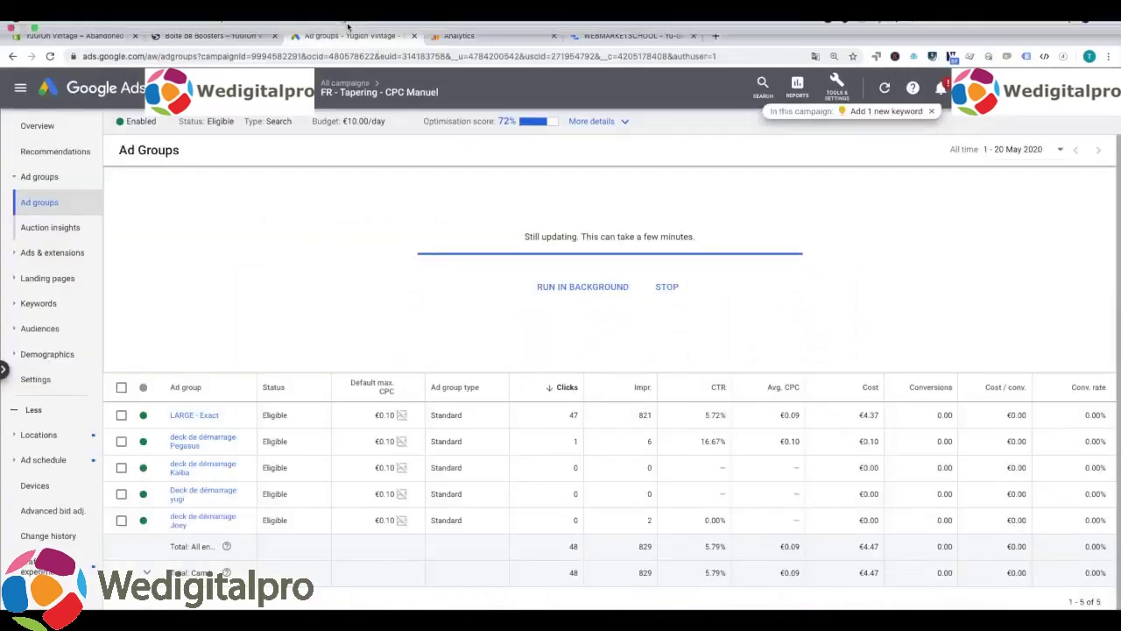
left_click(232, 38)
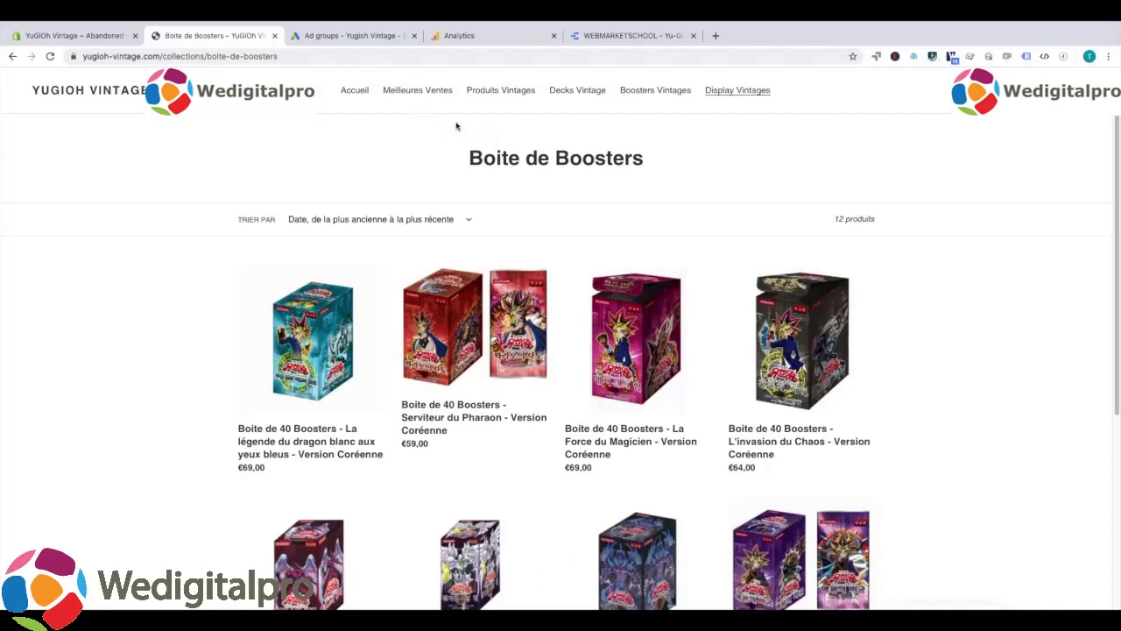
left_click(345, 37)
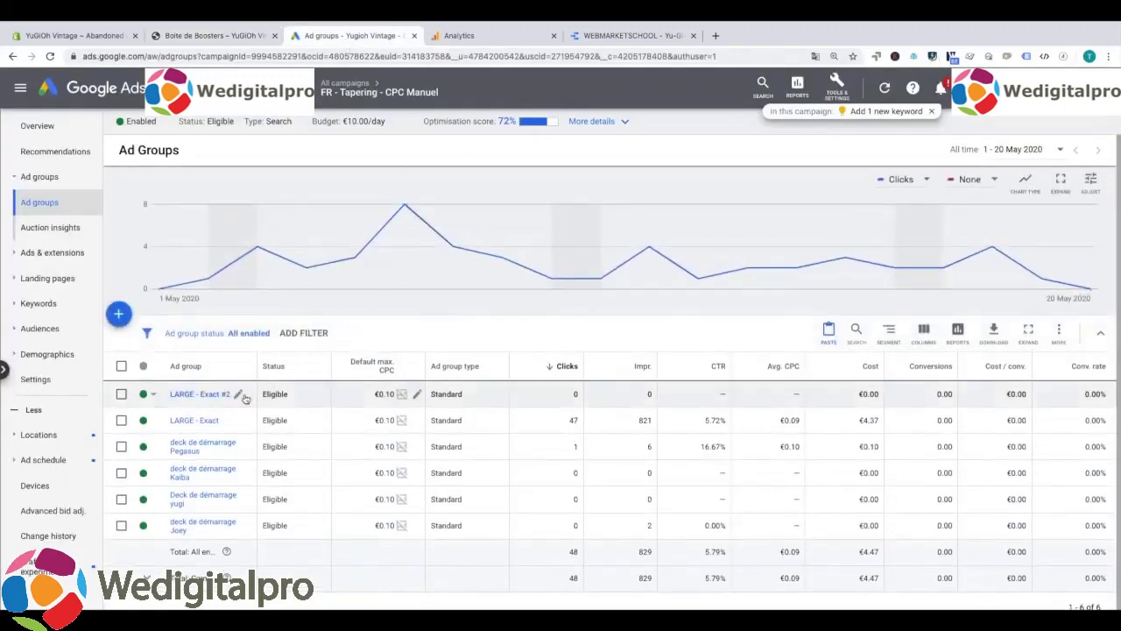
Rename the pasted ad group LARGE - Exact #2 as LARGE - Boosters.
left_click(238, 396)
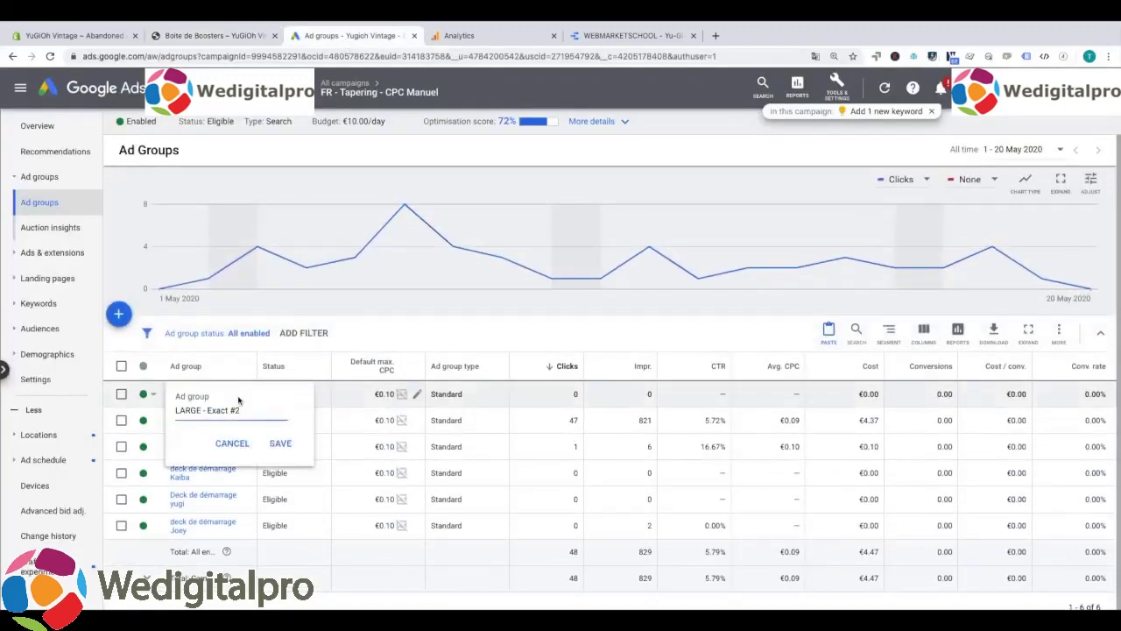
key("BackSpace")
key("BackSpace")
key("BackSpace")
key("BackSpace")
type("Booster")
left_click(278, 443)
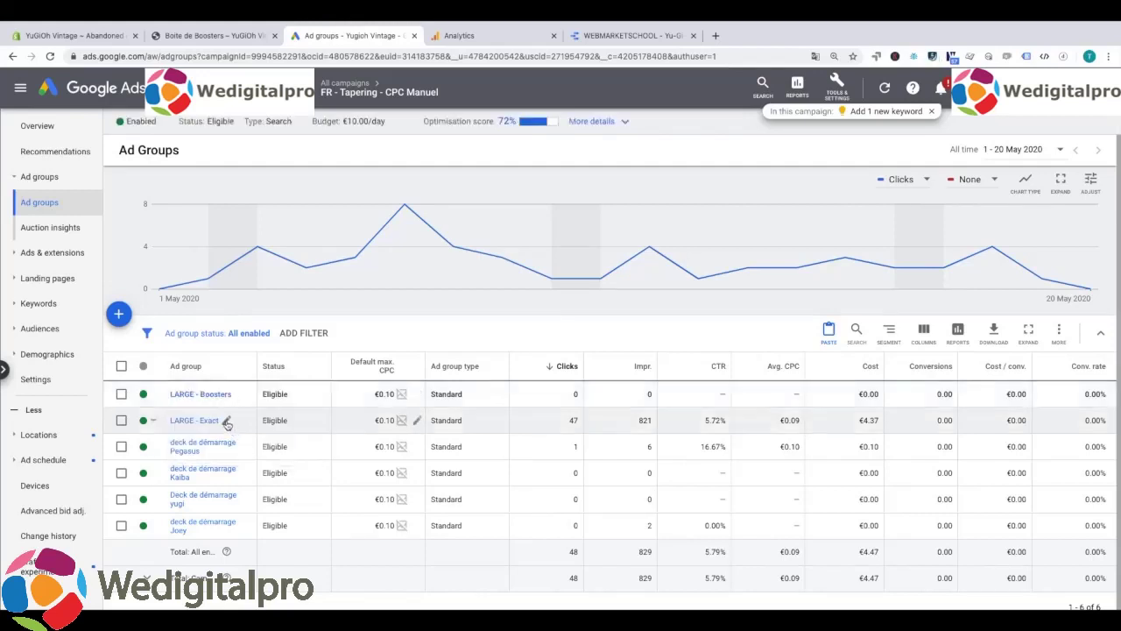
Rename the original LARGE - Exact ad group as LARGE - Display and paste another copy of it into the campaign.
left_click(226, 422)
double_click(224, 437)
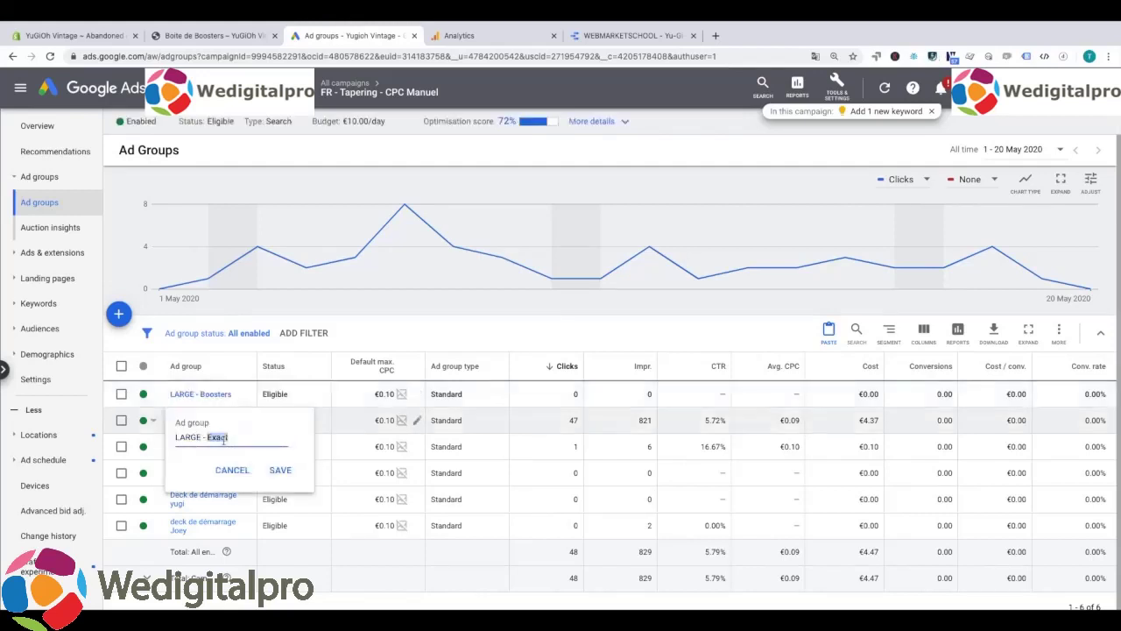
type("B")
type("play")
key("Return")
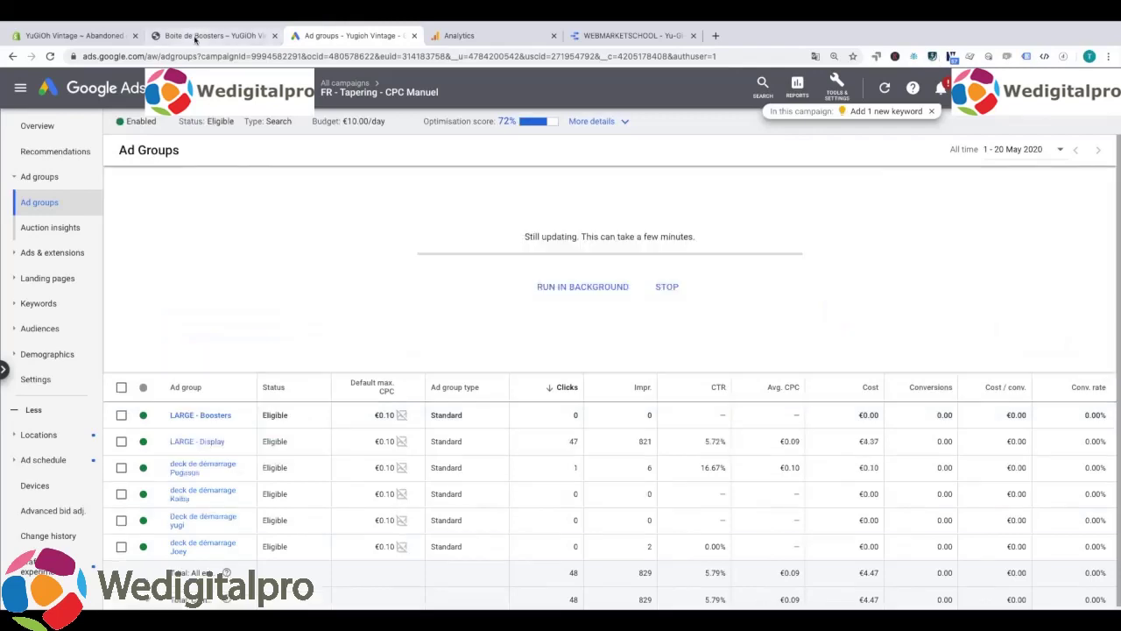
Check the store's Boite de Boosters page and rename the LARGE - Display #2 ad group as LARGE - Deck.
left_click(197, 35)
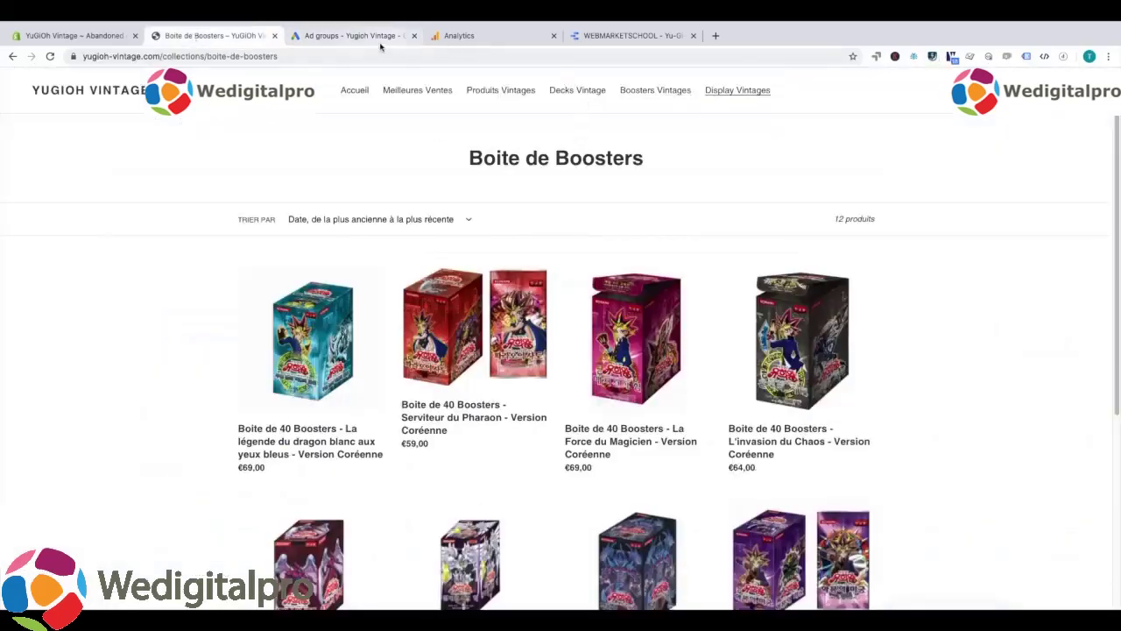
left_click(350, 35)
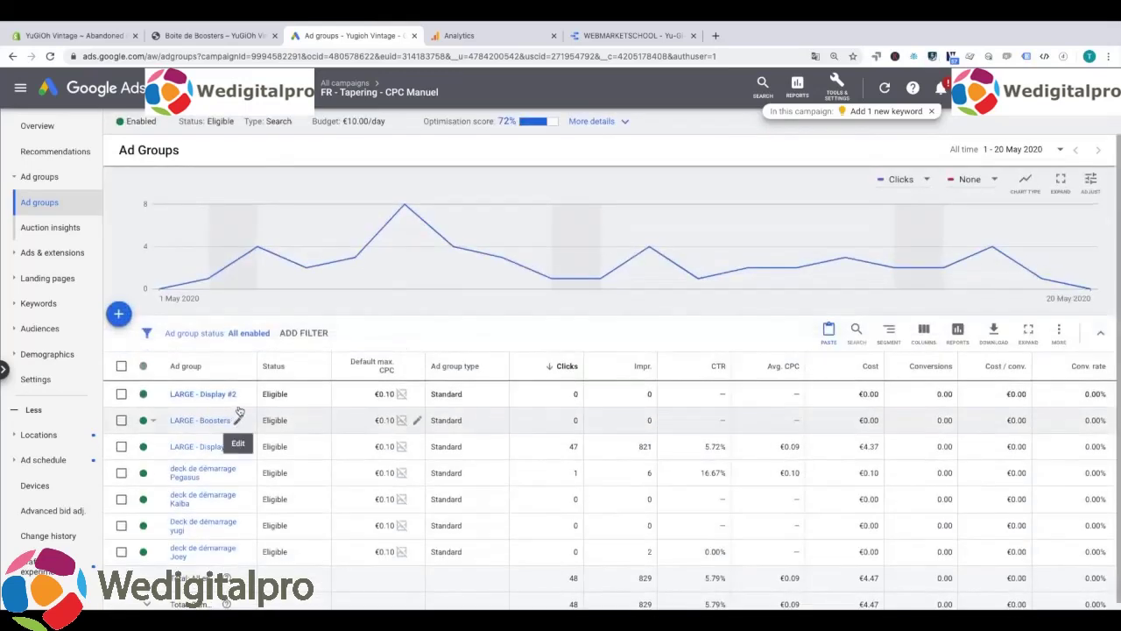
left_click(244, 396)
key("BackSpace")
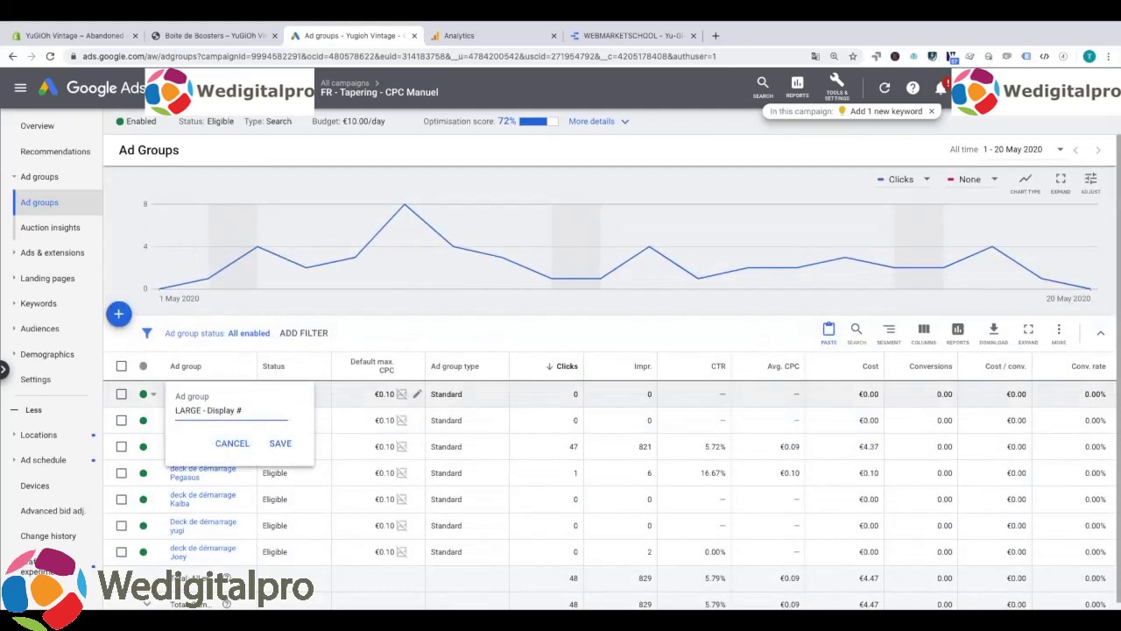
key("BackSpace")
key("BackSpace")
key("BackSpace")
type("eck")
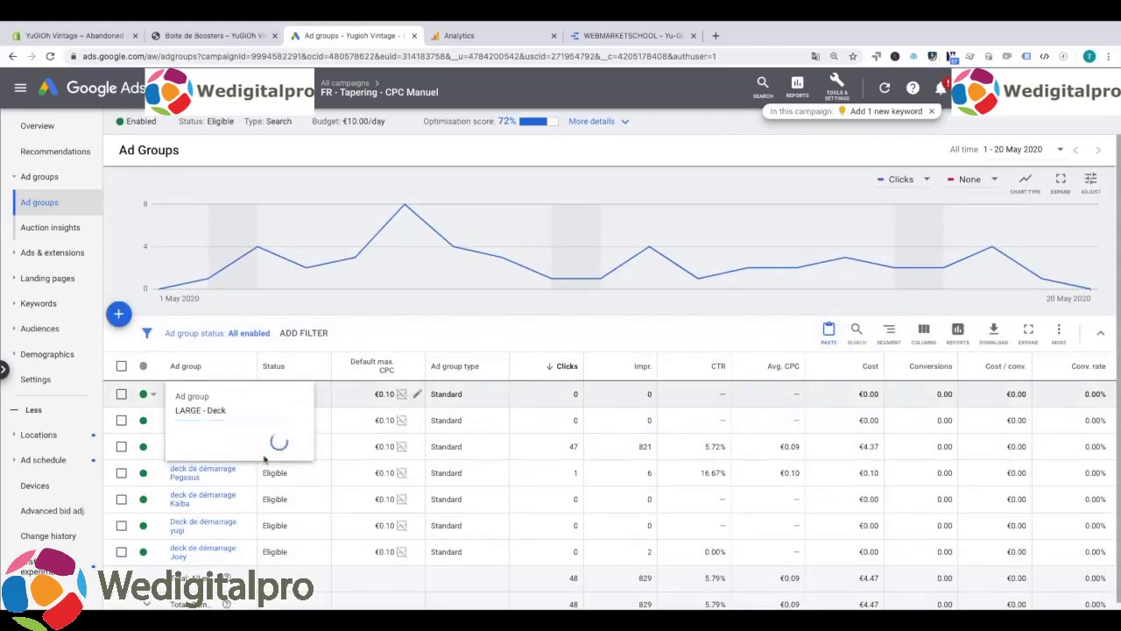
key("Return")
Open the LARGE - Display ad group and pause all its keywords except +display +yu +gi +oh.
left_click(190, 448)
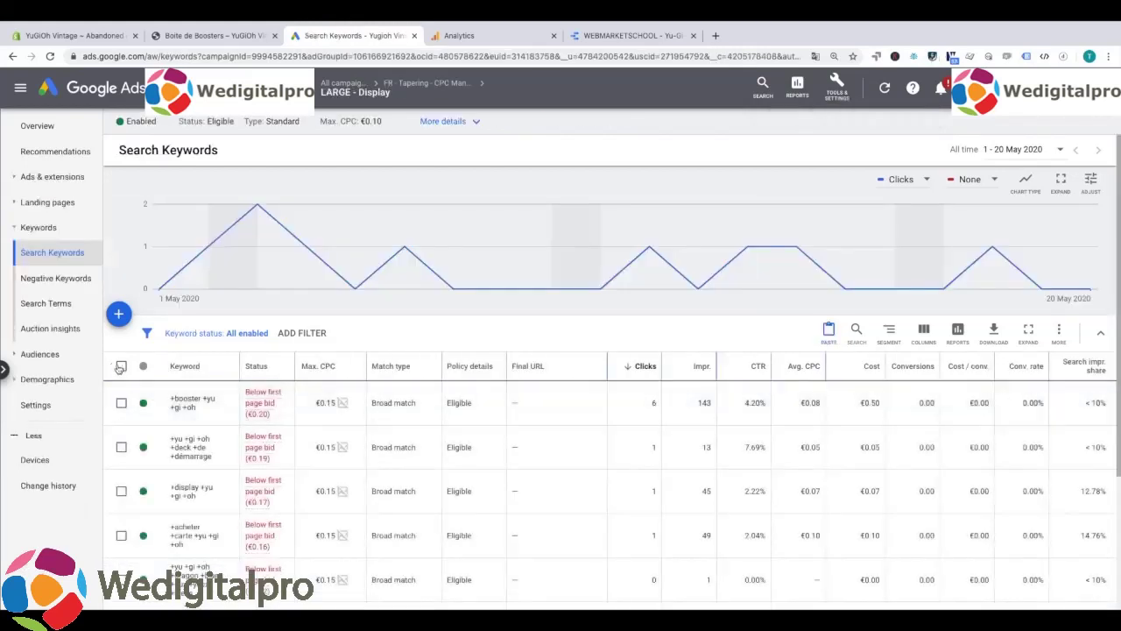
scroll(136, 420, "down", 1)
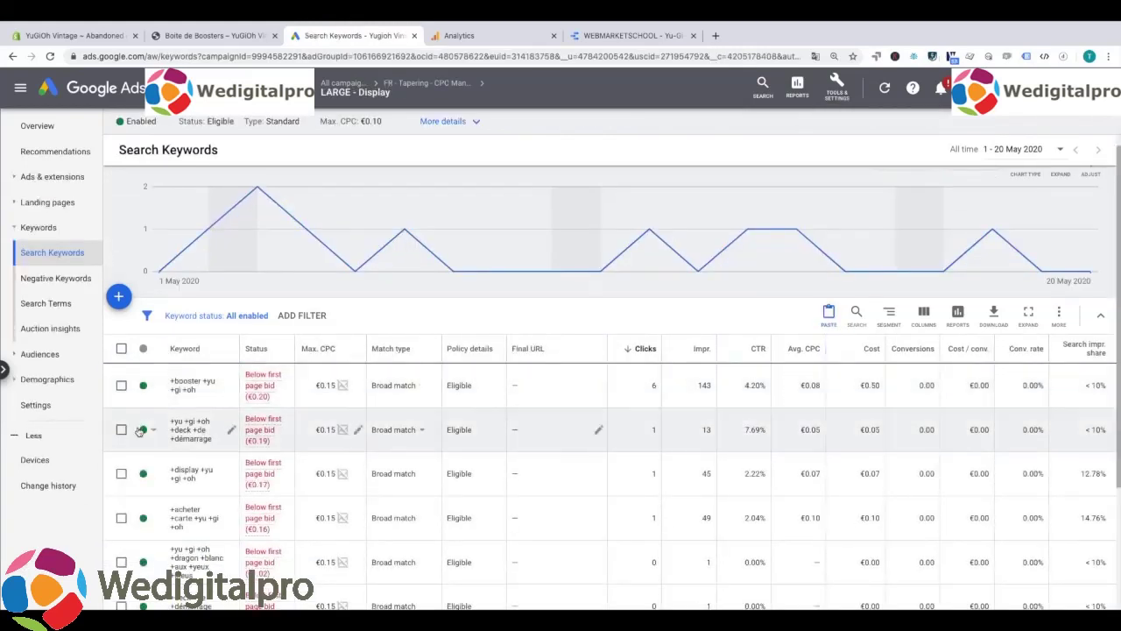
scroll(138, 431, "down", 5)
left_click(151, 506)
left_click(161, 518)
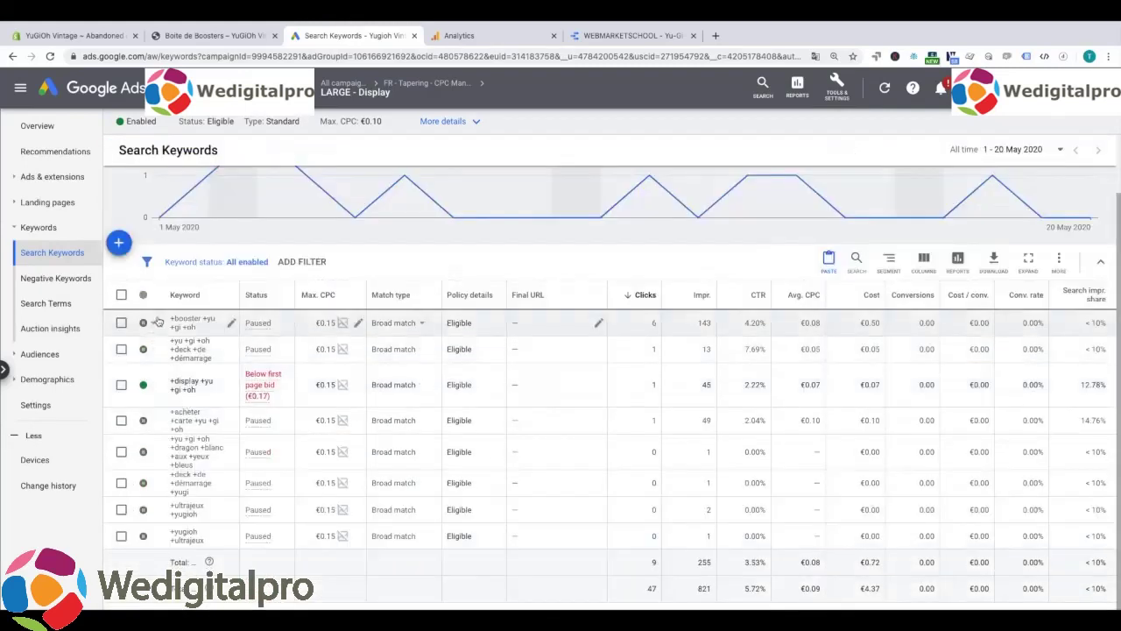
Add the keywords "boite de boosters yugioh" and "boite de booster yu gi oh" to the LARGE - Display ad group.
left_click(120, 243)
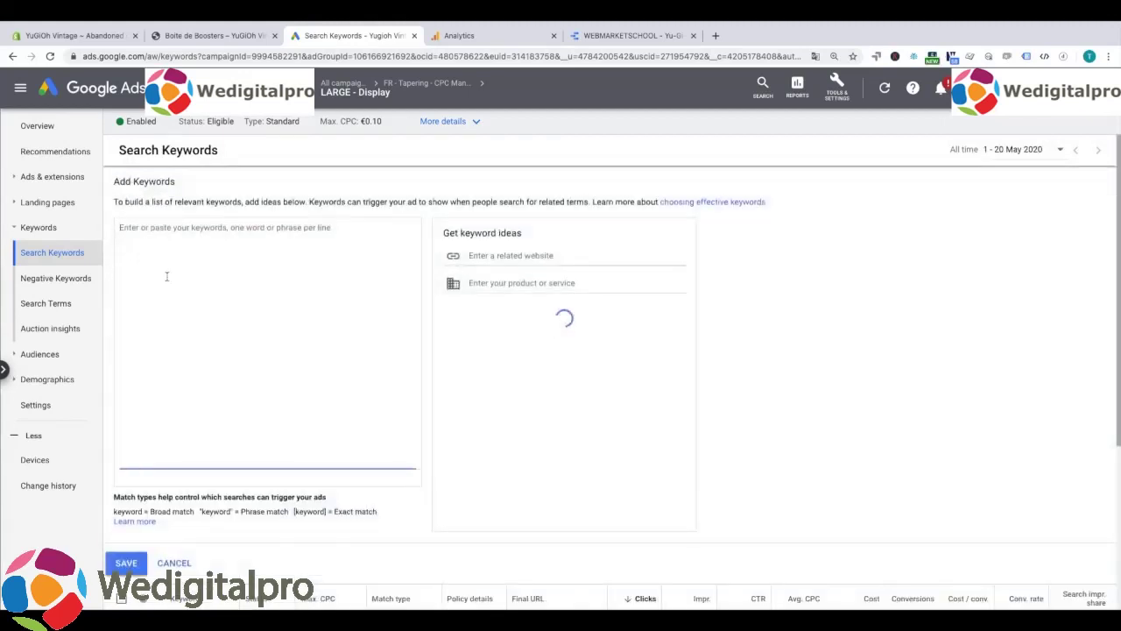
left_click(166, 276)
type("boite")
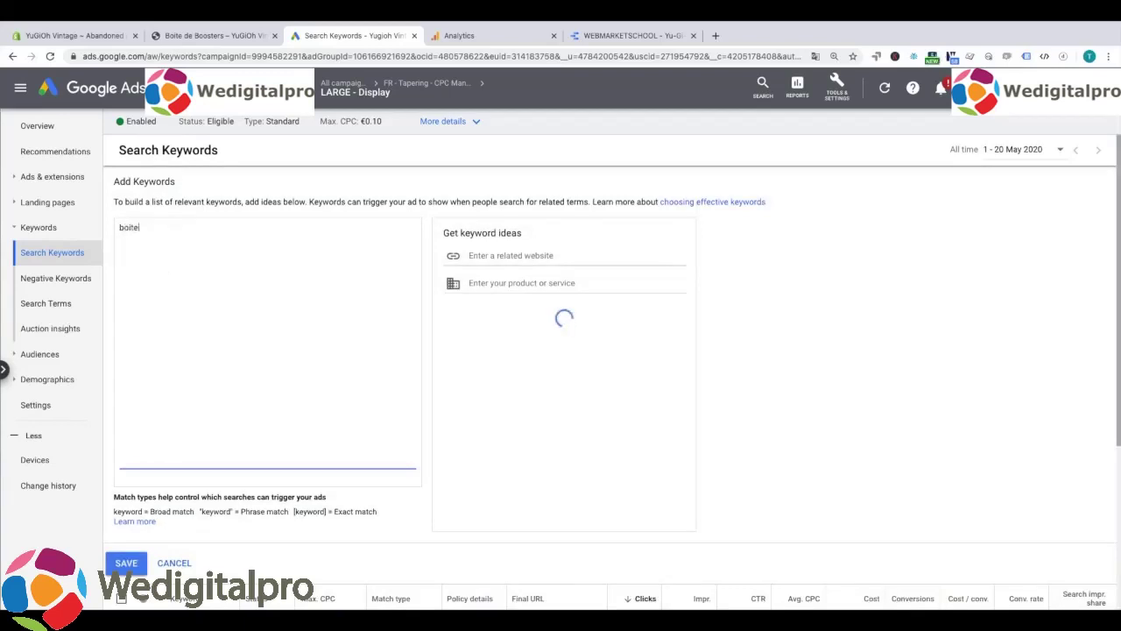
type(" de booster")
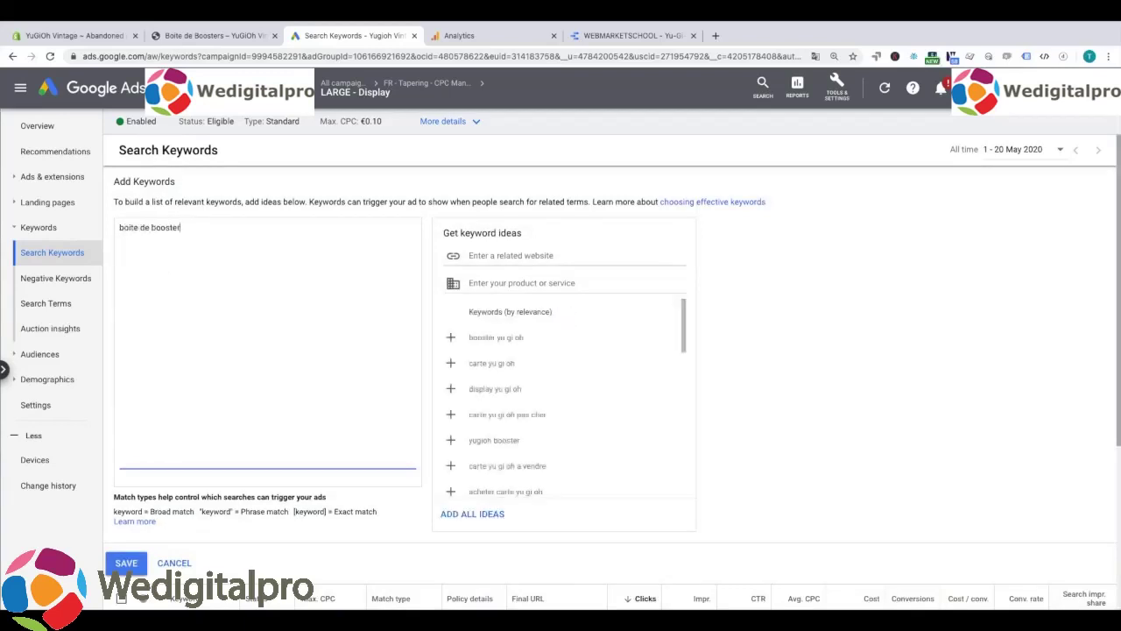
type("s yugioh ")
type("boite de booster ")
type("yu gi")
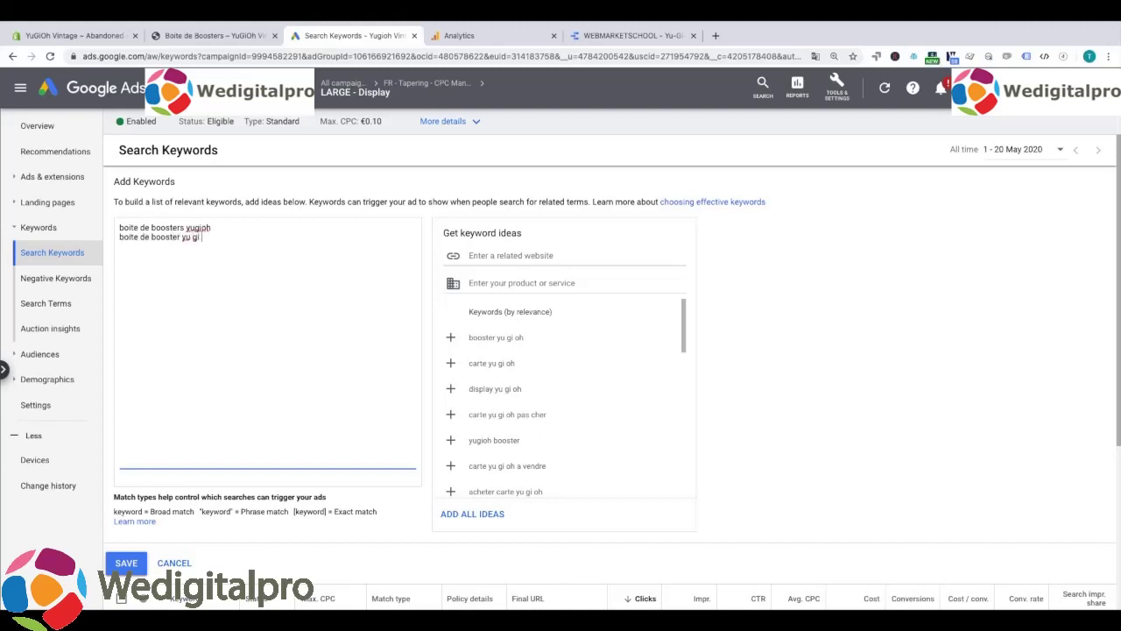
left_click(126, 563)
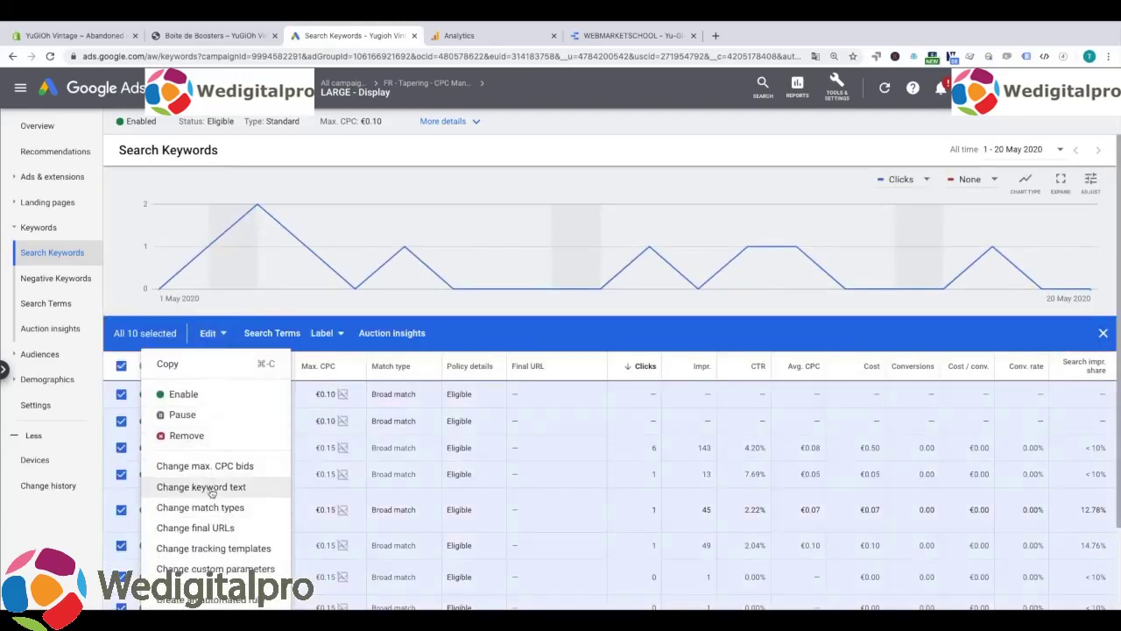
Strip the "+" signs from the LARGE - Display keywords by finding "+" and replacing it with nothing.
left_click(211, 487)
left_click(250, 226)
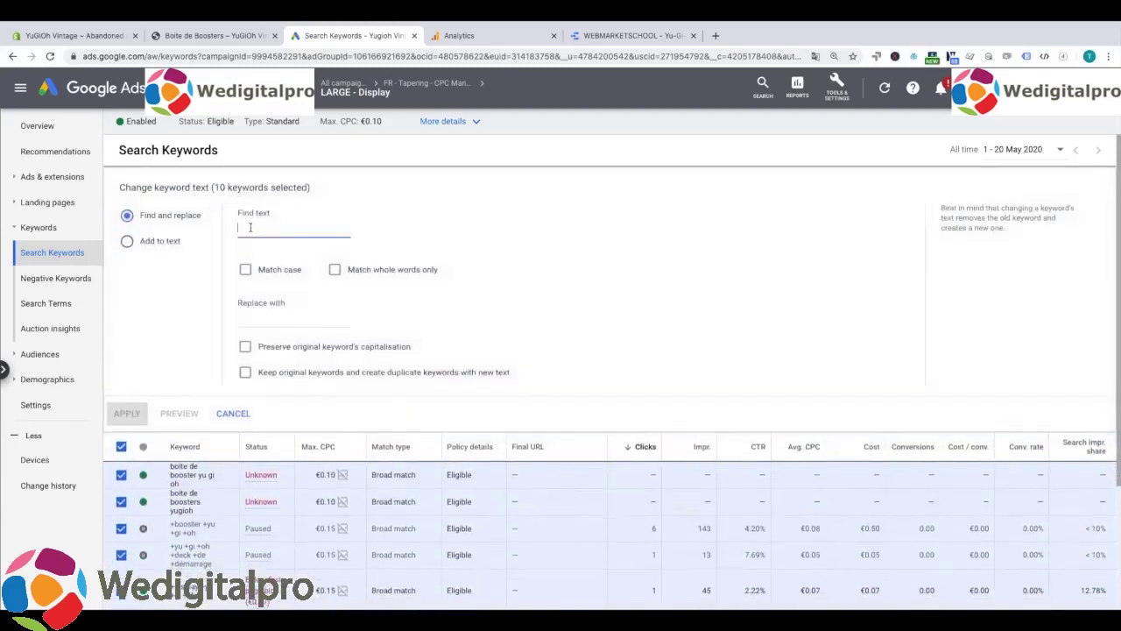
type("+")
left_click(112, 416)
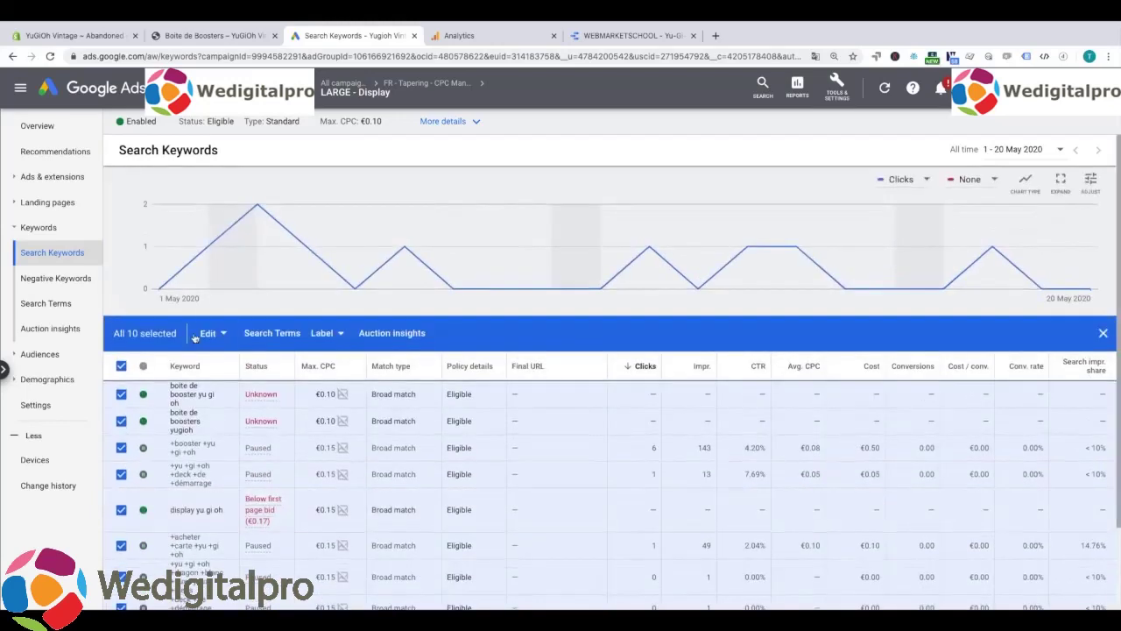
In the three enabled LARGE - Display keywords, replace every space with a space followed by "+".
left_click(209, 335)
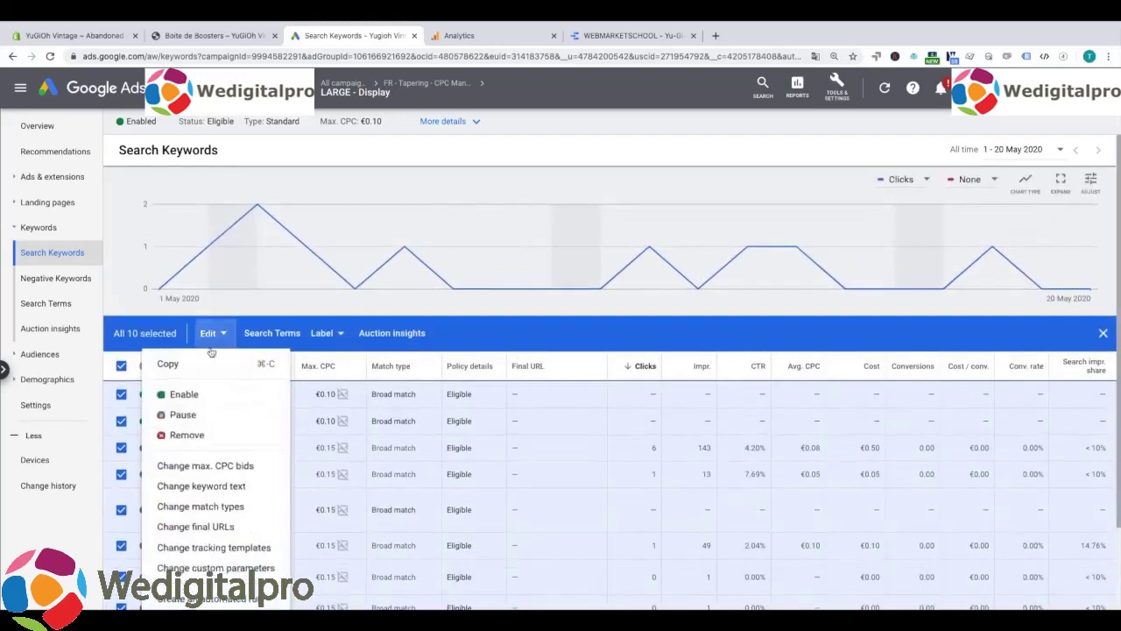
left_click(202, 478)
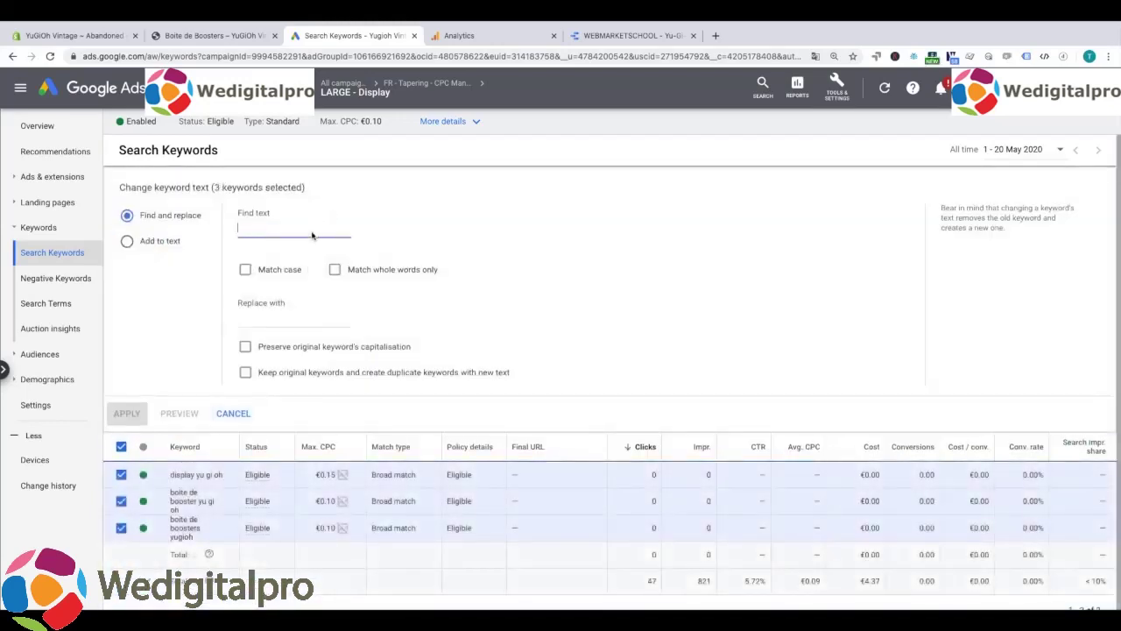
left_click(276, 316)
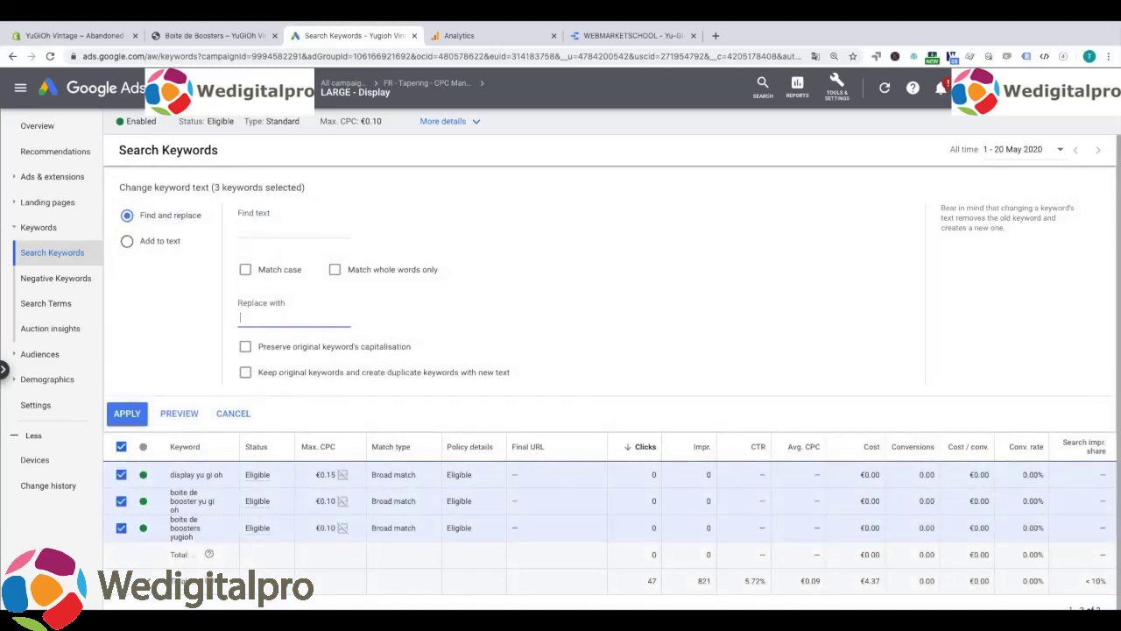
left_click(122, 408)
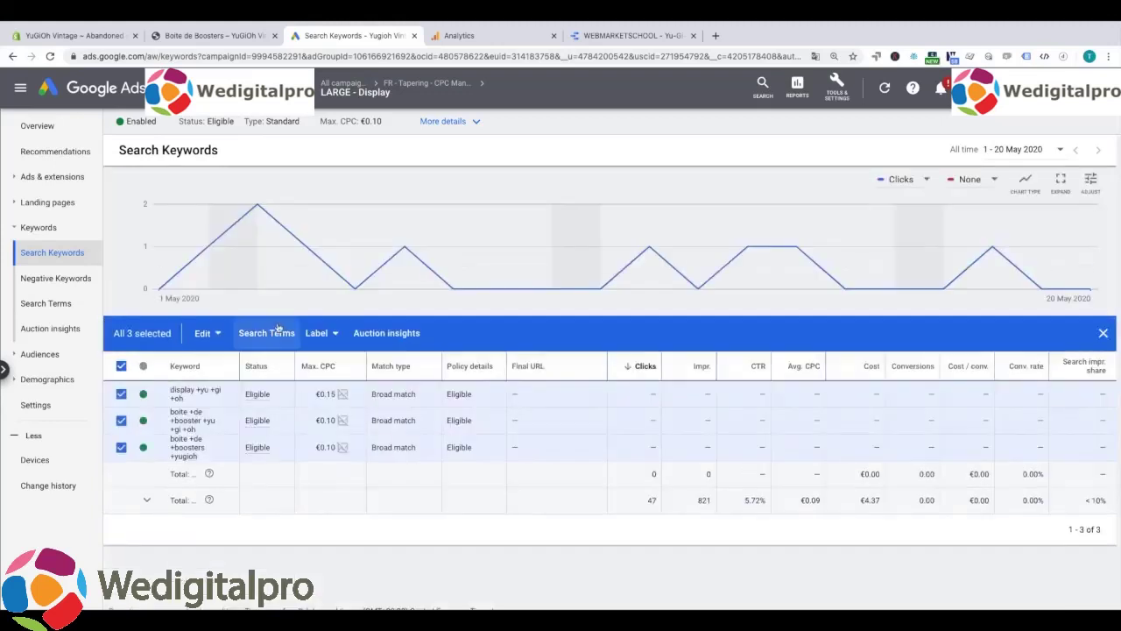
Add "+" before the existing text of the three enabled LARGE - Display keywords.
left_click(207, 333)
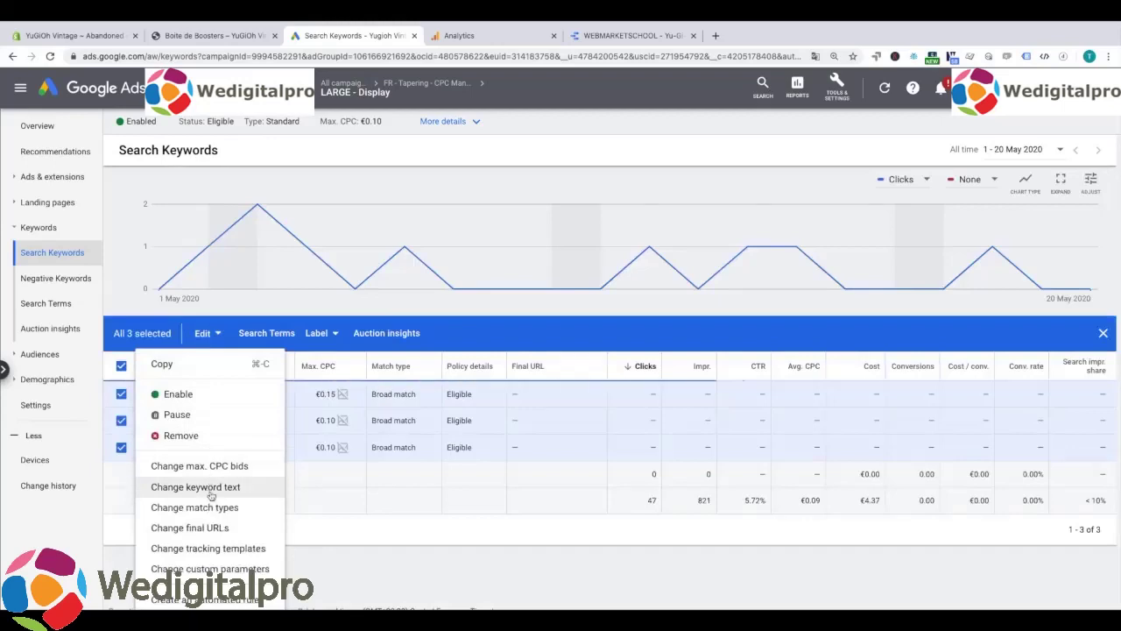
left_click(210, 487)
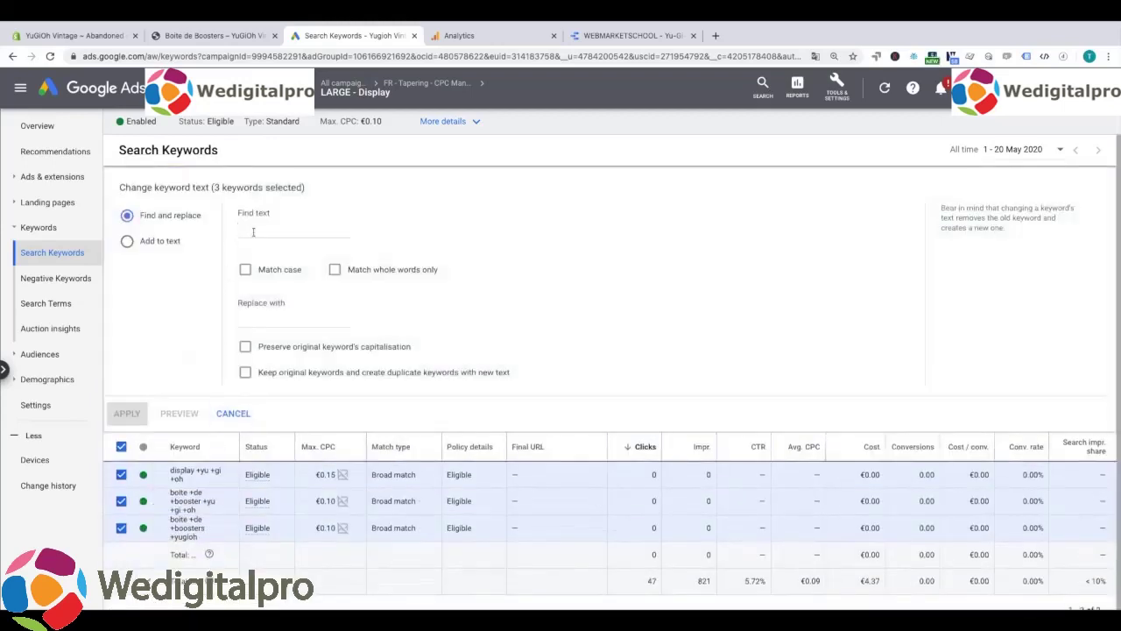
left_click(127, 242)
left_click(254, 228)
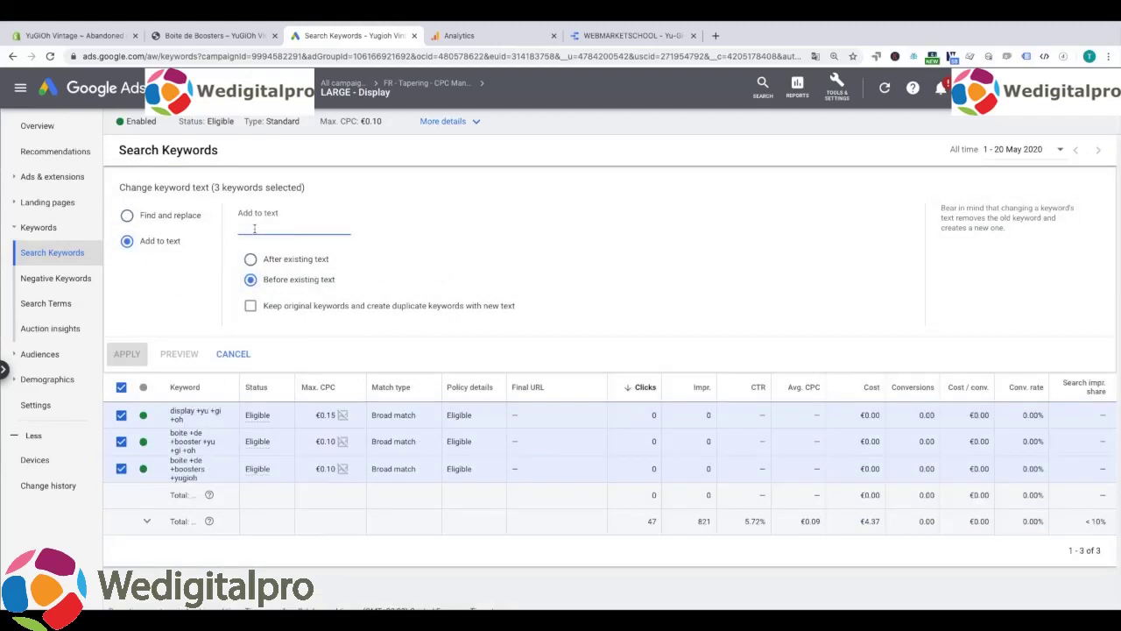
type("+")
left_click(127, 354)
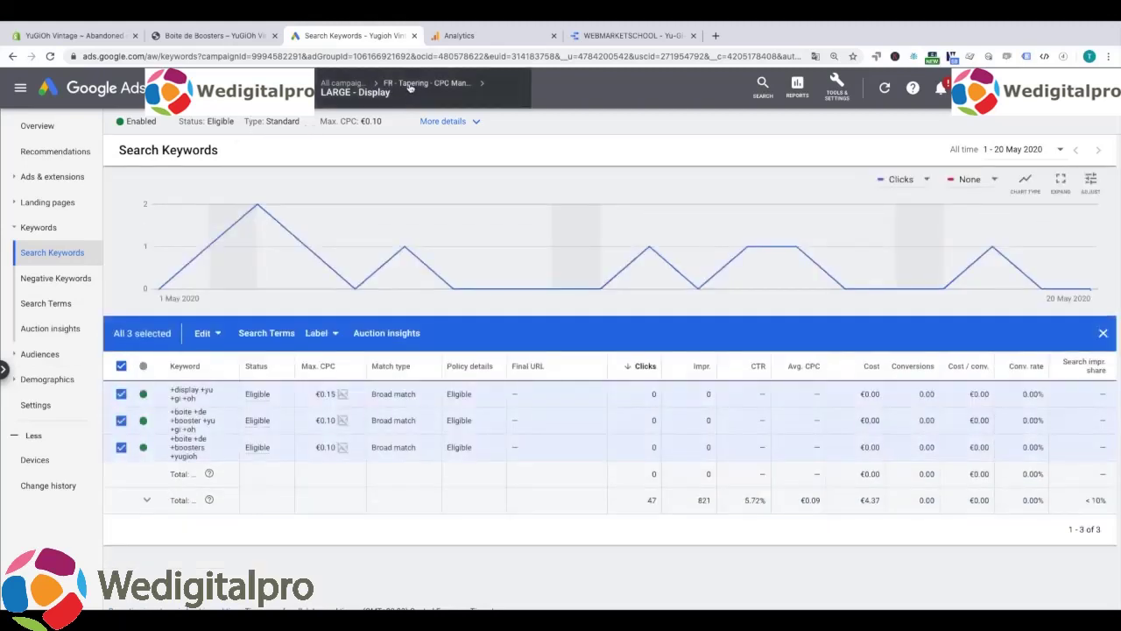
Go back through the campaign levels and review the ads of the LARGE - Display ad group in FR - Tapering - CPC Manuel.
mouse_move(409, 87)
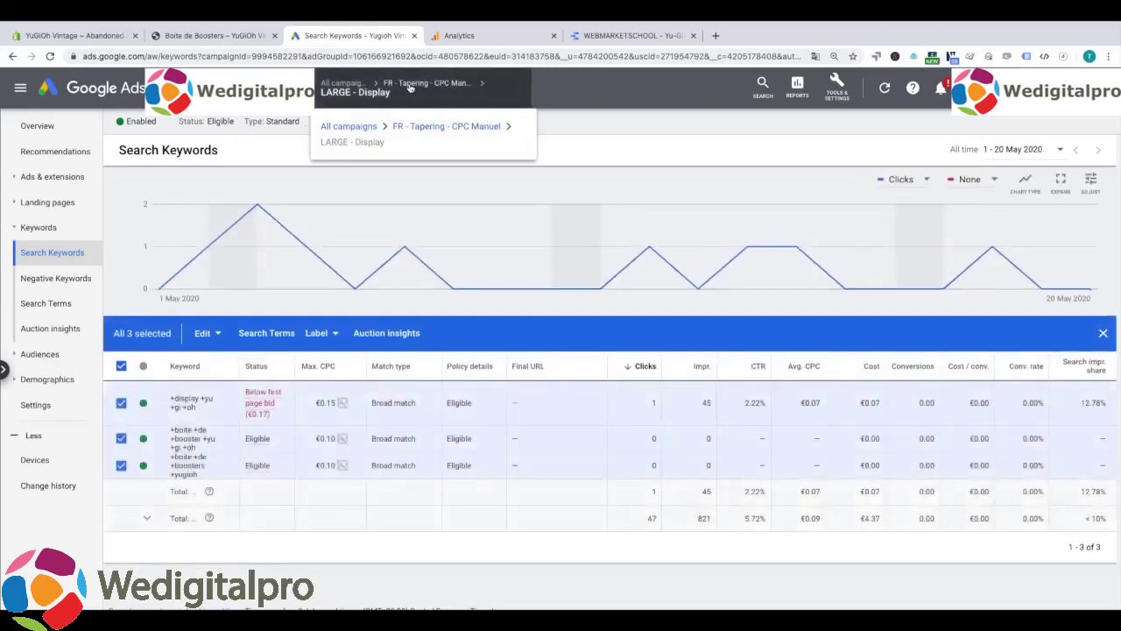
left_click(409, 87)
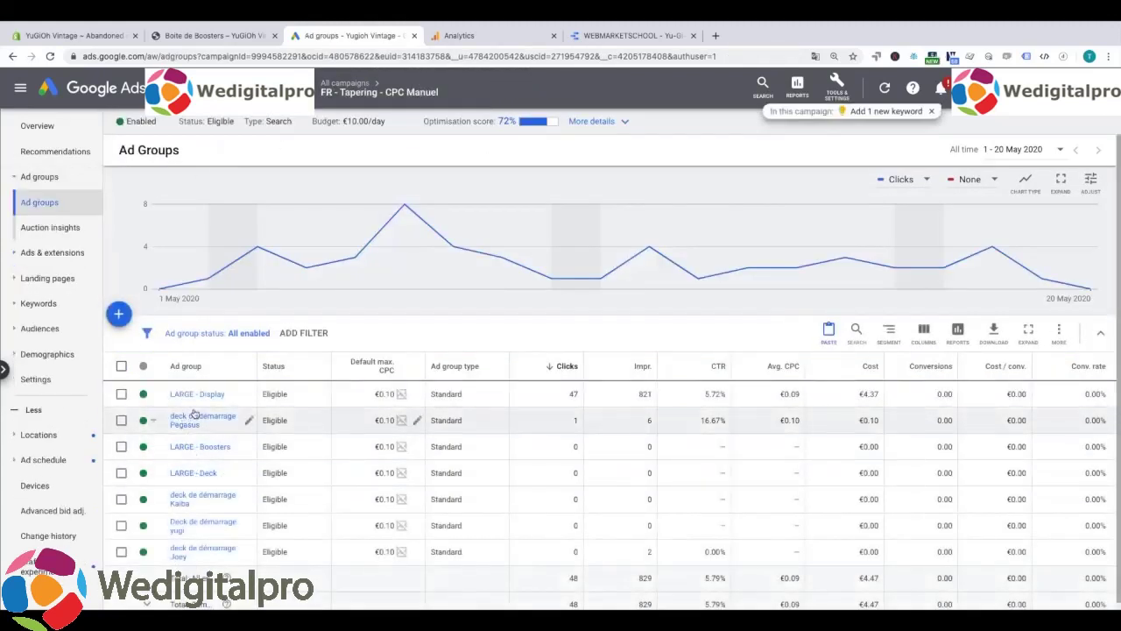
mouse_move(344, 85)
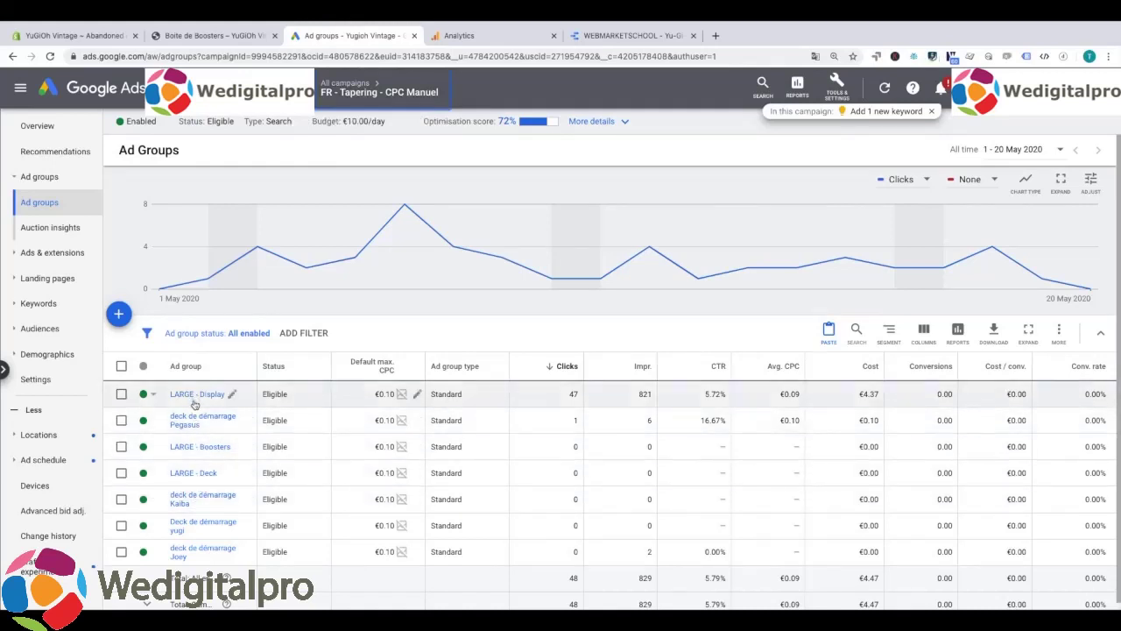
left_click(338, 91)
left_click(303, 122)
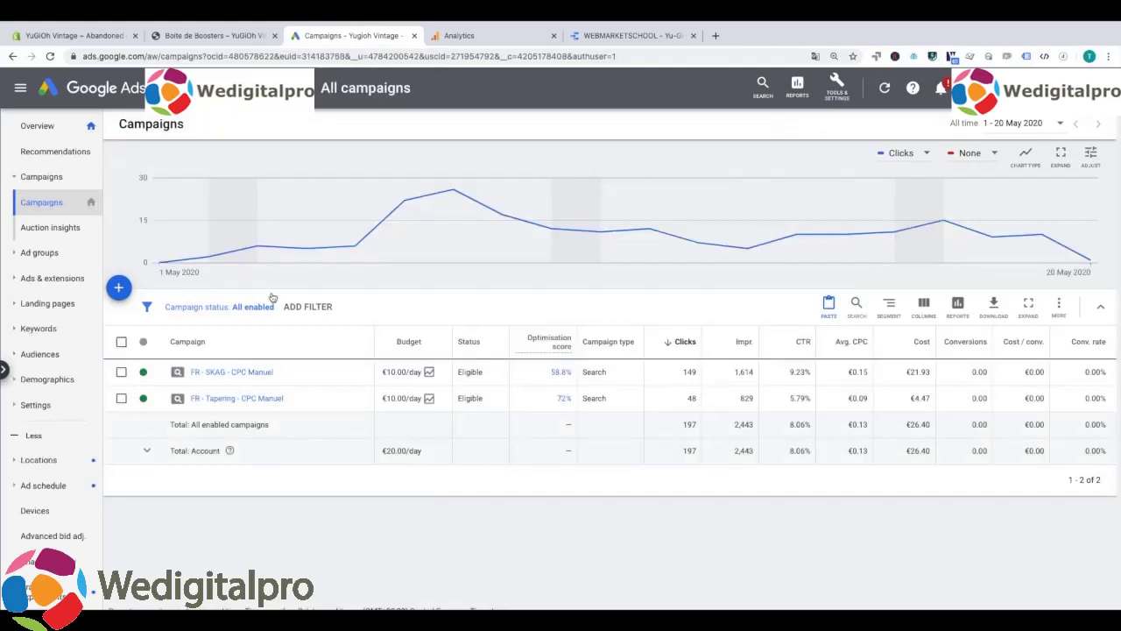
left_click(249, 401)
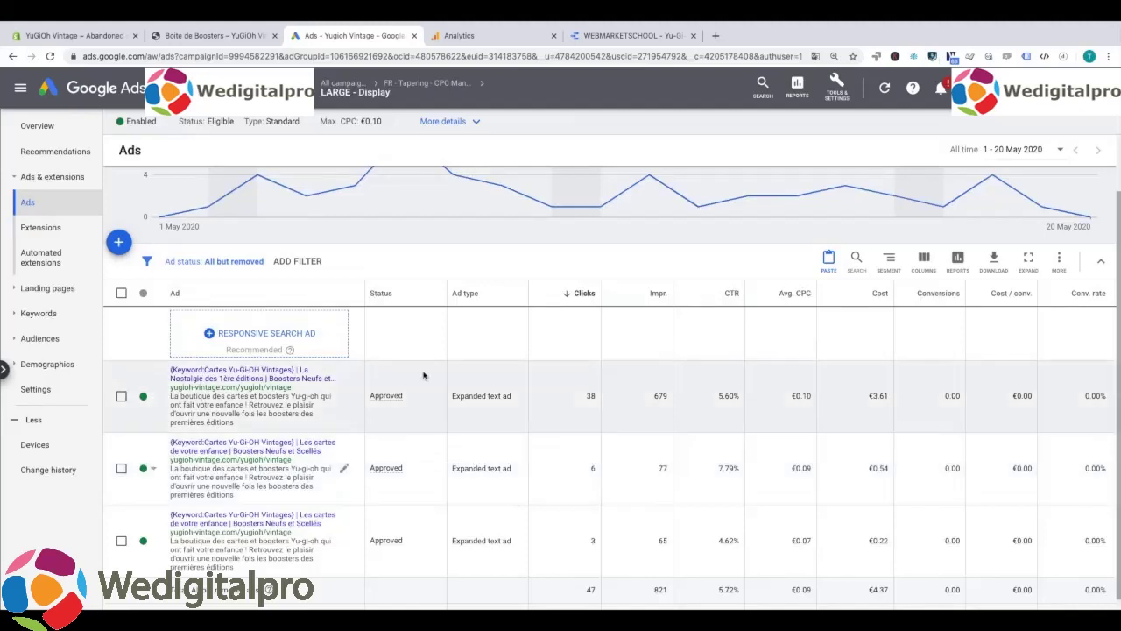
In the LARGE - Exact ad group of FR - SKAG - CPC Manuel, pause the ad headlined "La Nostalgie des 1ère éditions".
left_click(333, 84)
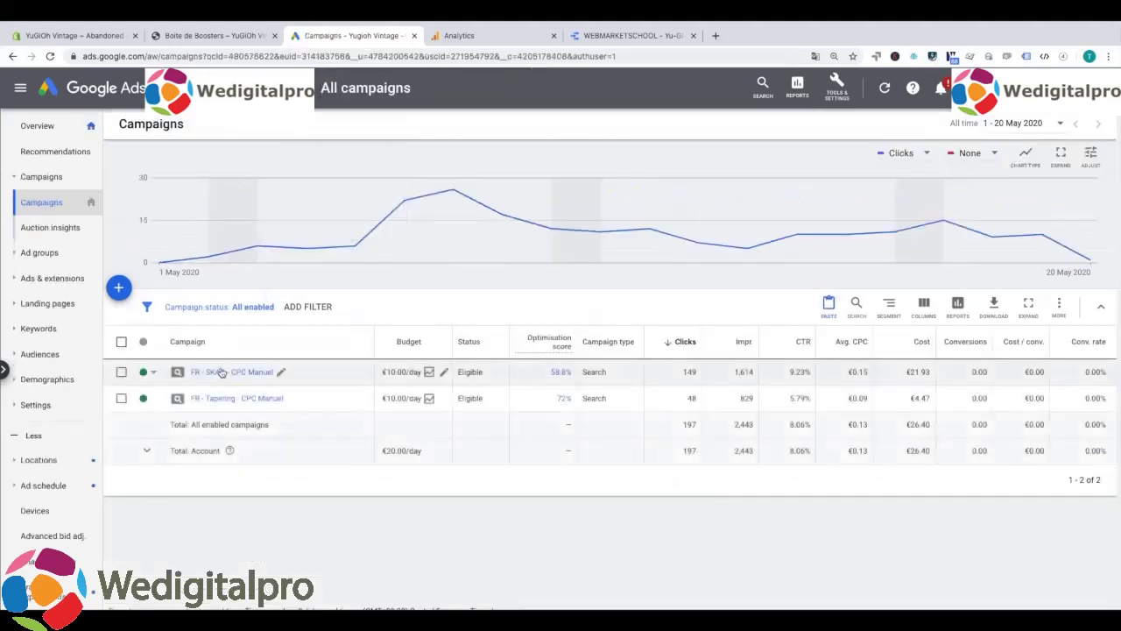
left_click(221, 370)
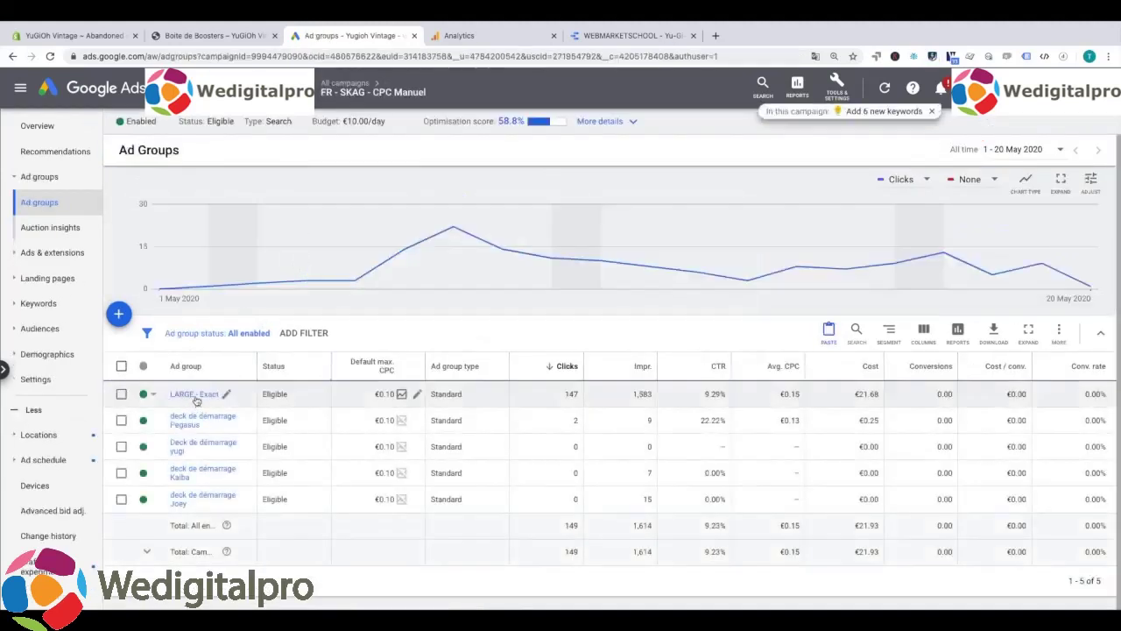
left_click(195, 394)
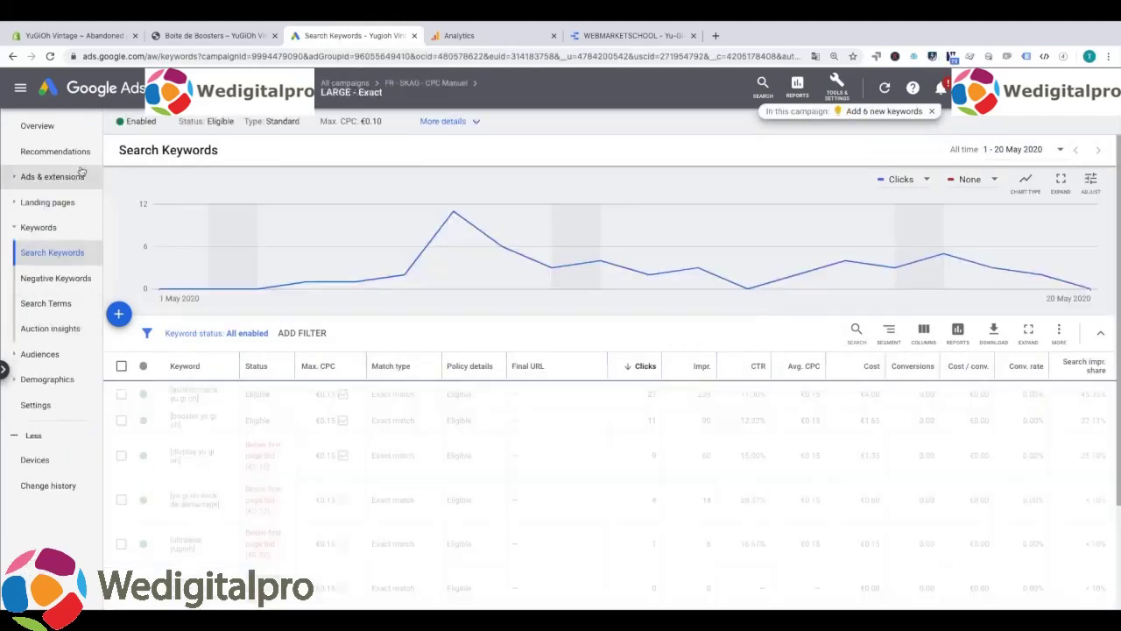
left_click(79, 177)
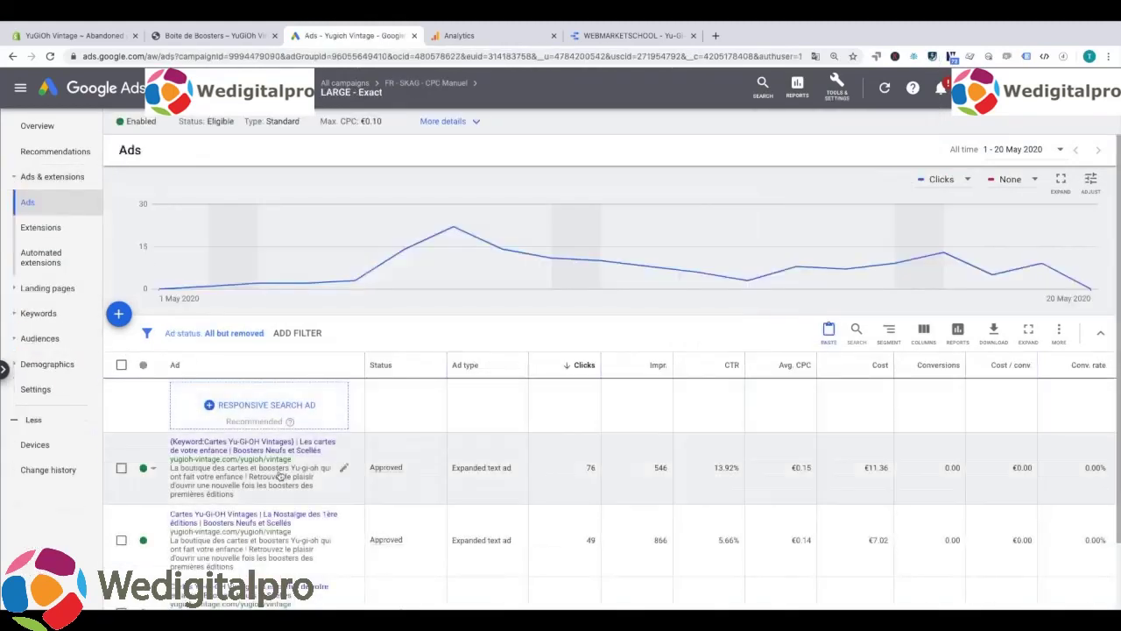
scroll(280, 474, "down", 2)
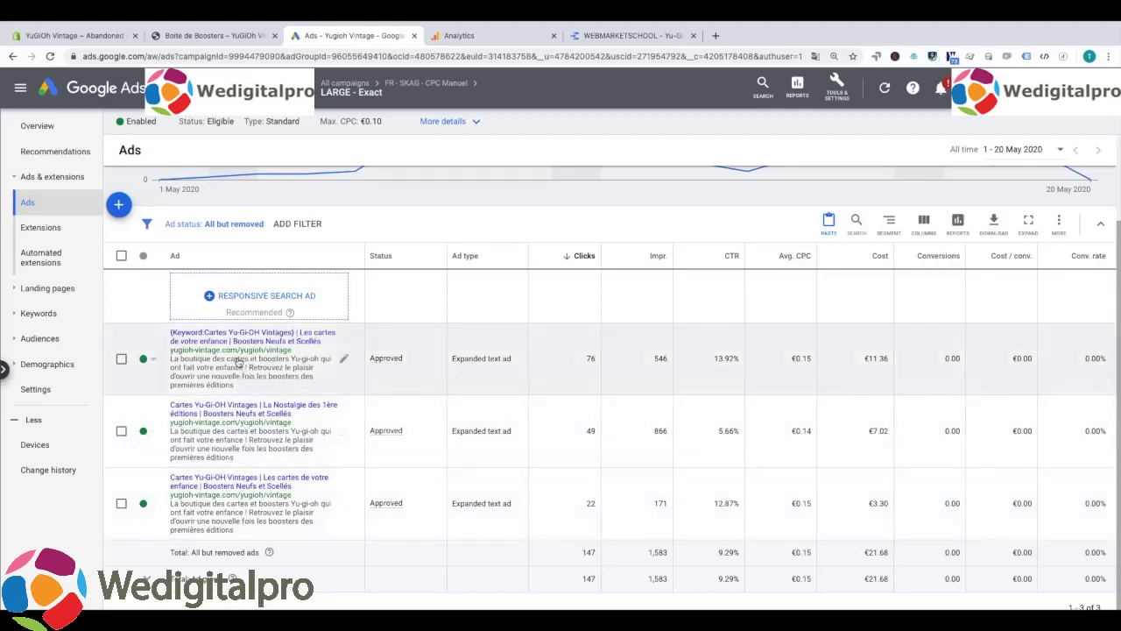
left_click(153, 431)
left_click(186, 430)
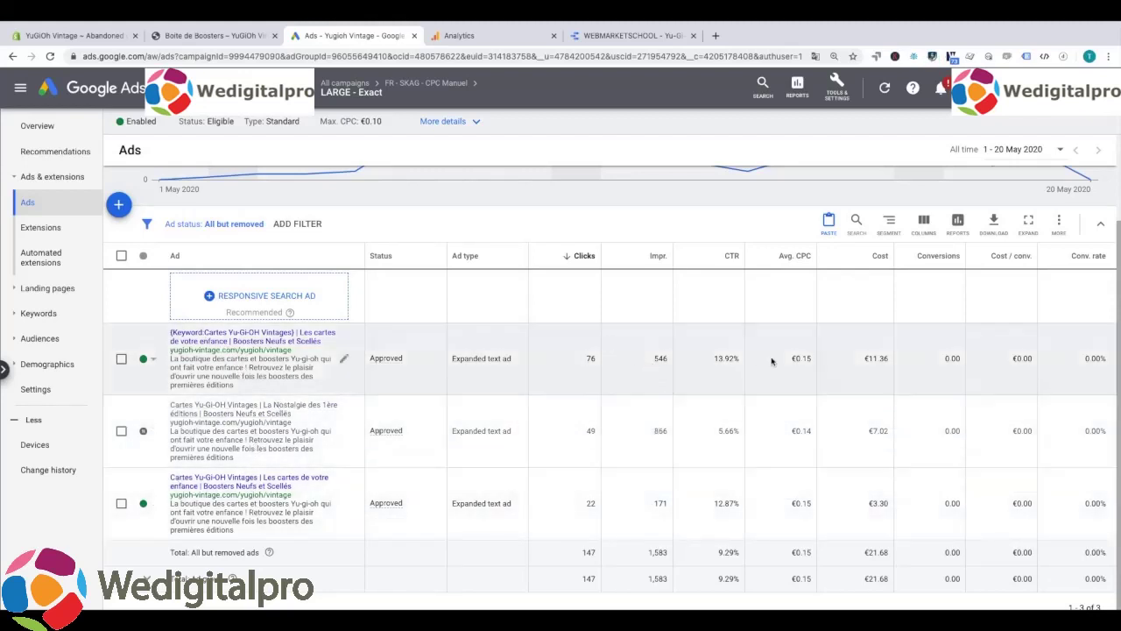
Check the ad group list of the FR - Tapering - CPC Manuel campaign and return to the overview of all campaigns.
mouse_move(348, 85)
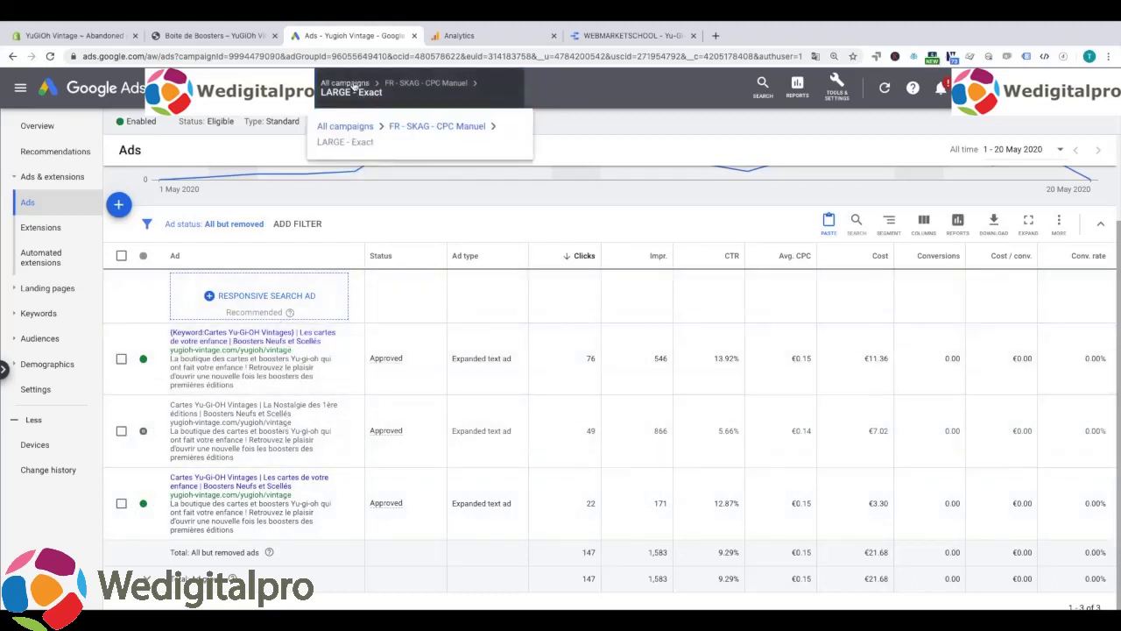
left_click(350, 84)
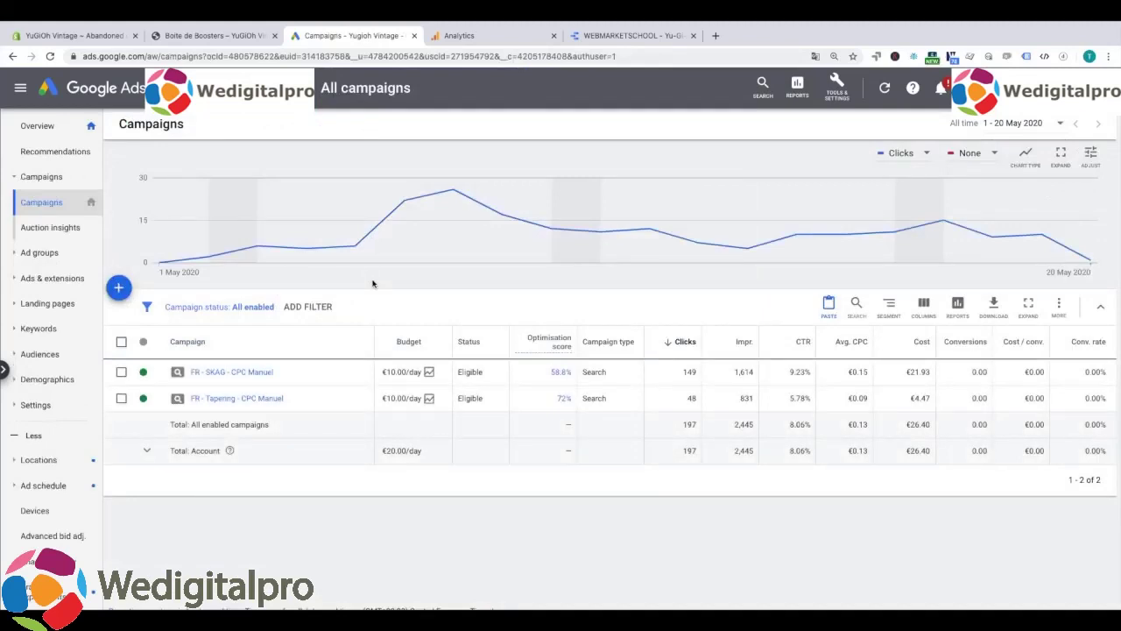
left_click(229, 398)
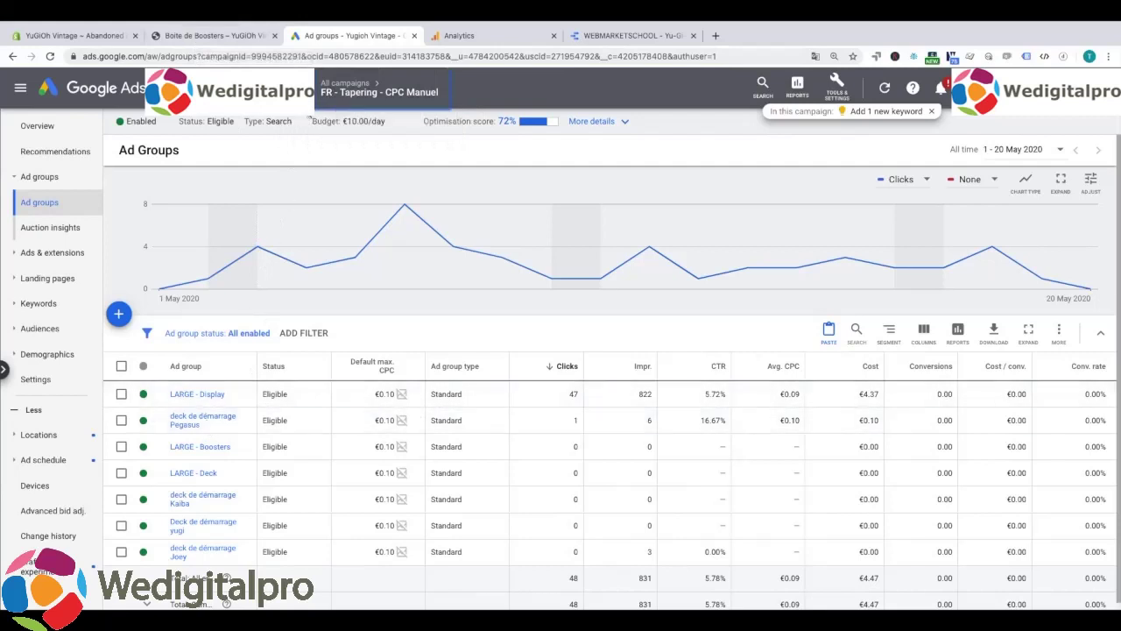
left_click(331, 84)
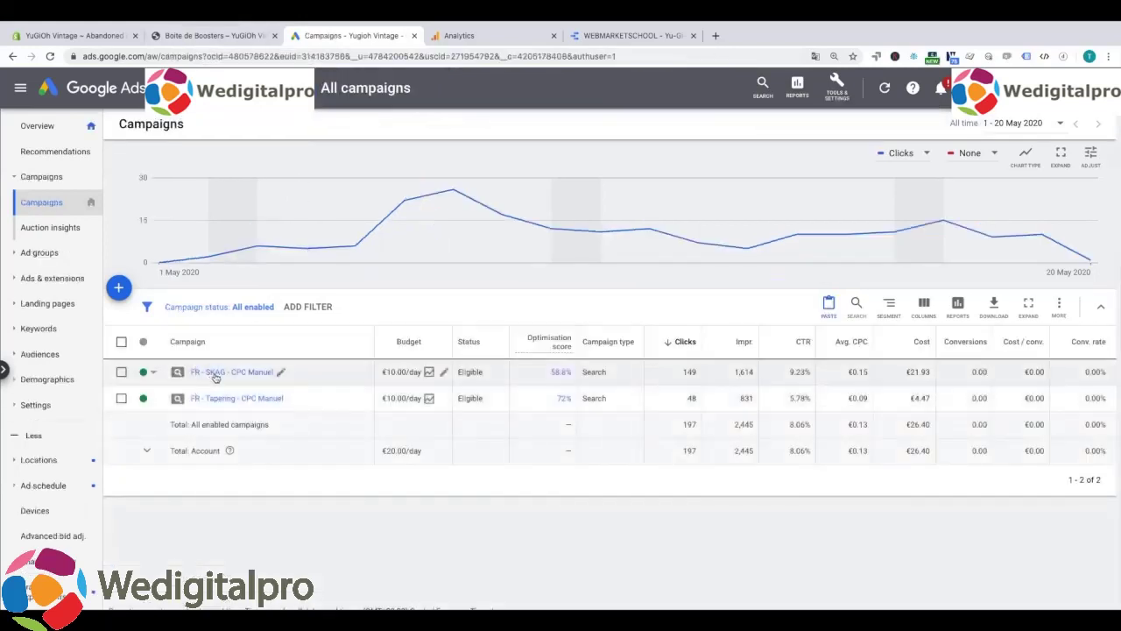